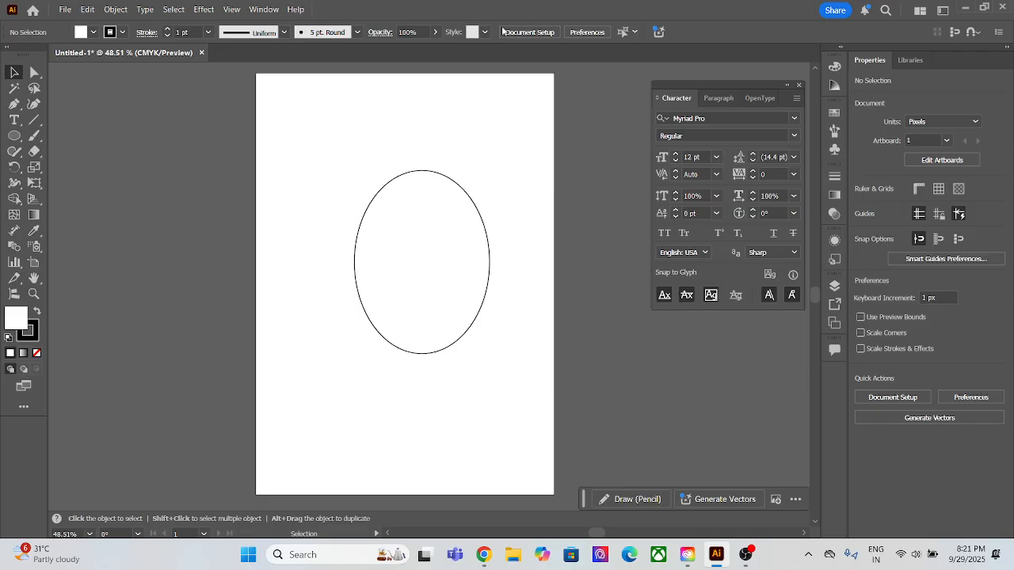
Delete the ellipse from the artboard.
left_click(484, 258)
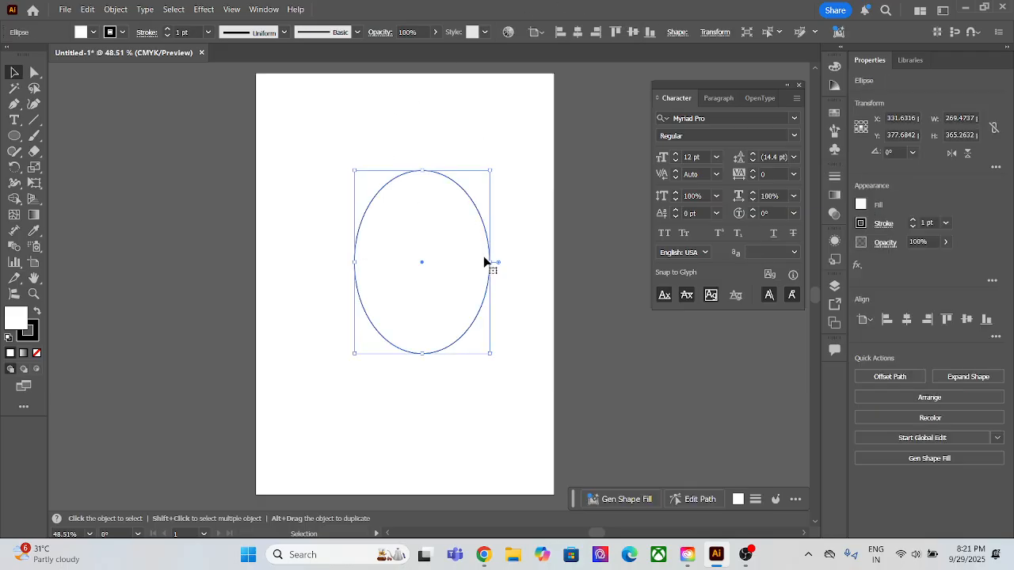
key("Delete")
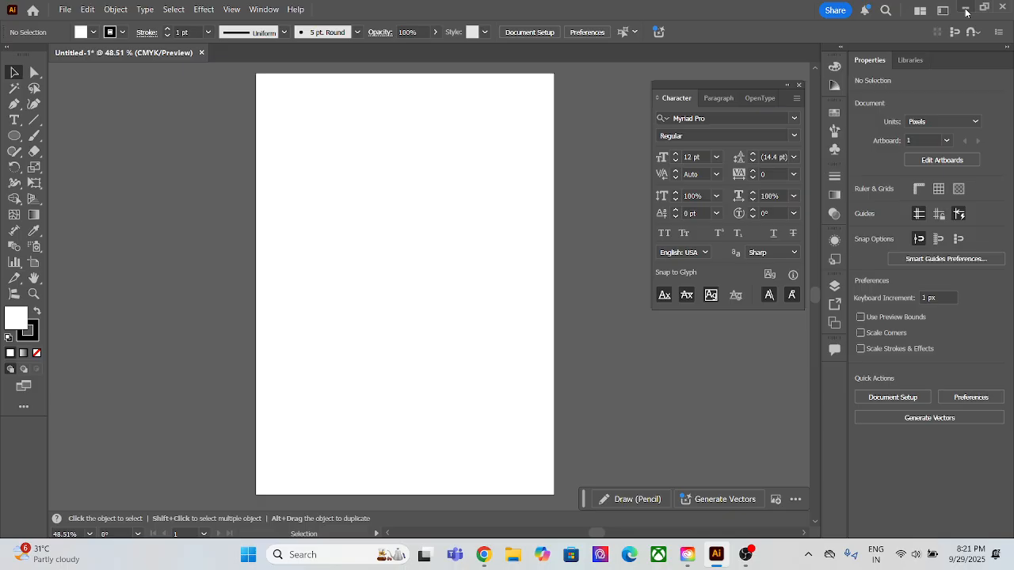
Launch Photoshop through the Windows Run command and minimize Illustrator while it loads.
key("super+r")
mouse_move(46, 553)
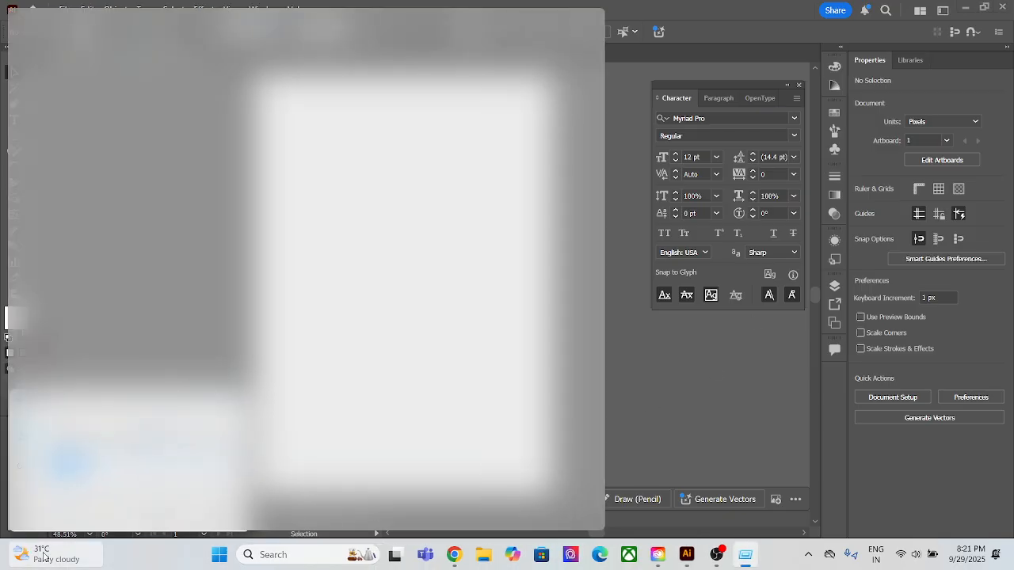
left_click(715, 361)
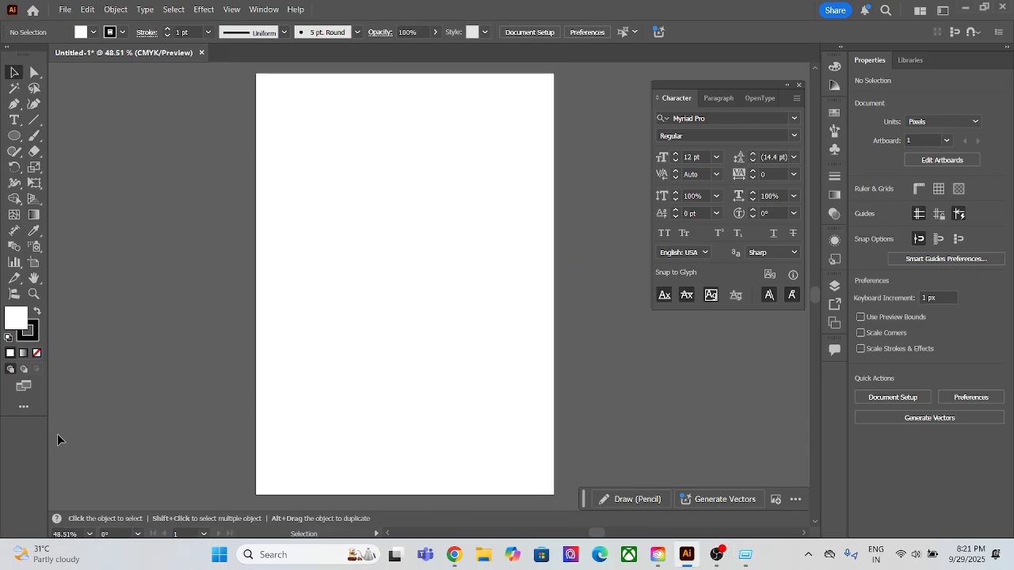
key("super+r")
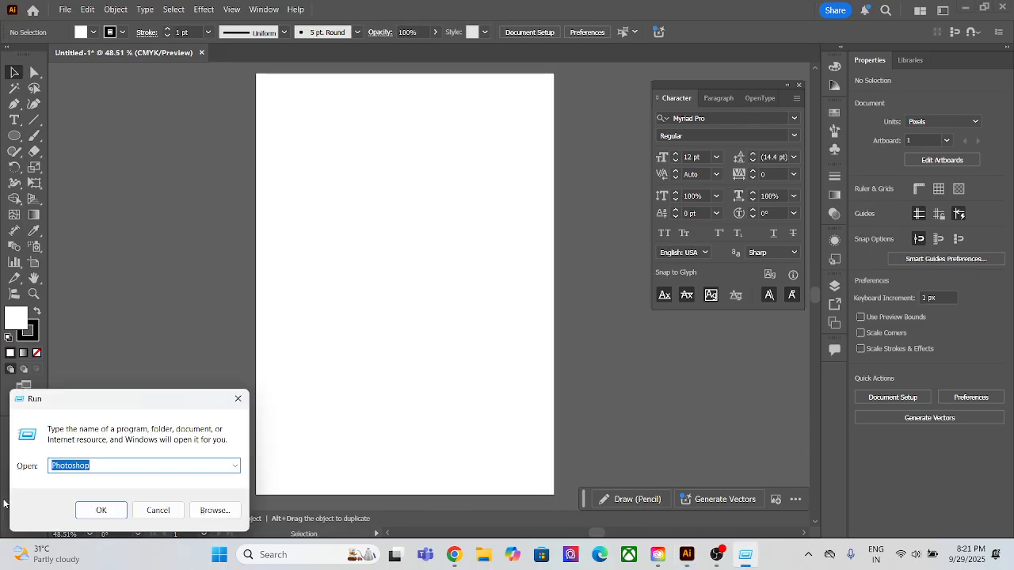
key("Return")
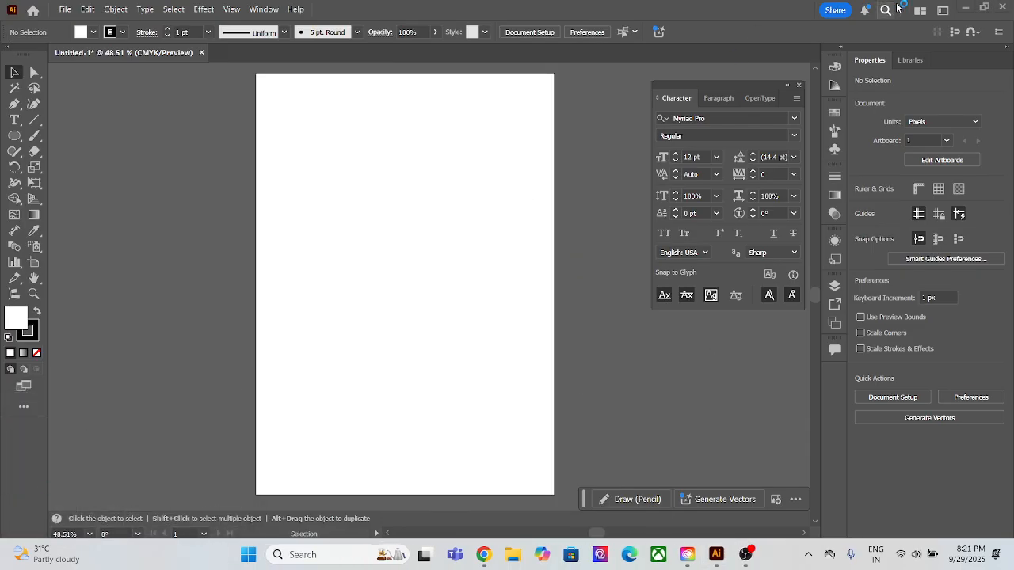
left_click(968, 12)
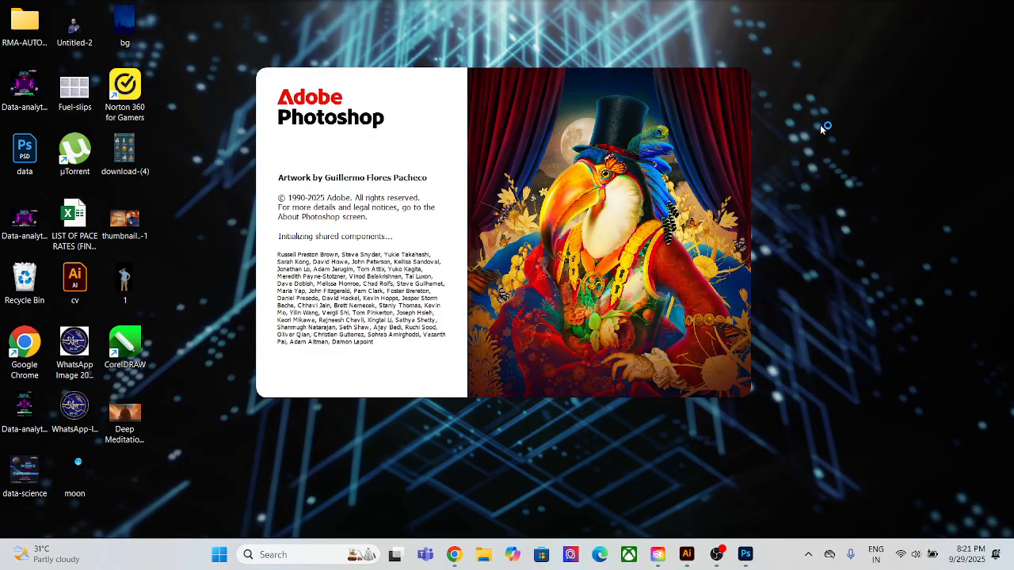
right_click(819, 125)
left_click(845, 185)
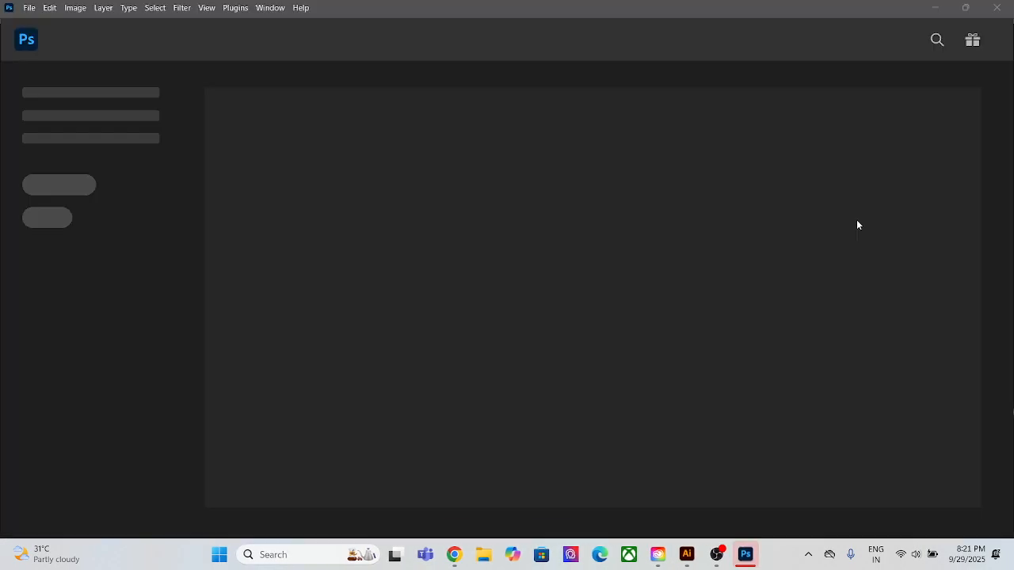
key("XF86AudioLowerVolume")
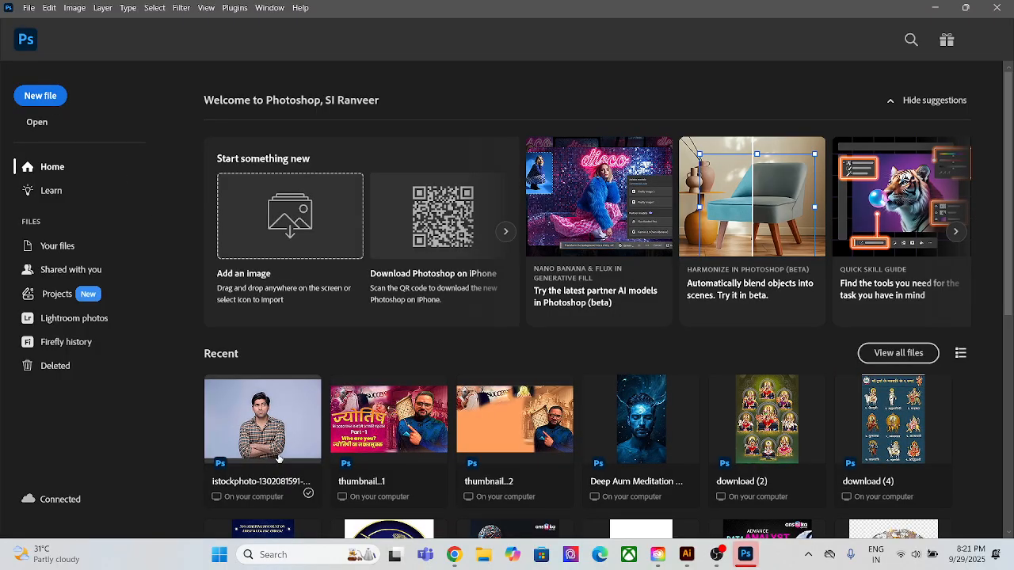
key("ctrl+n")
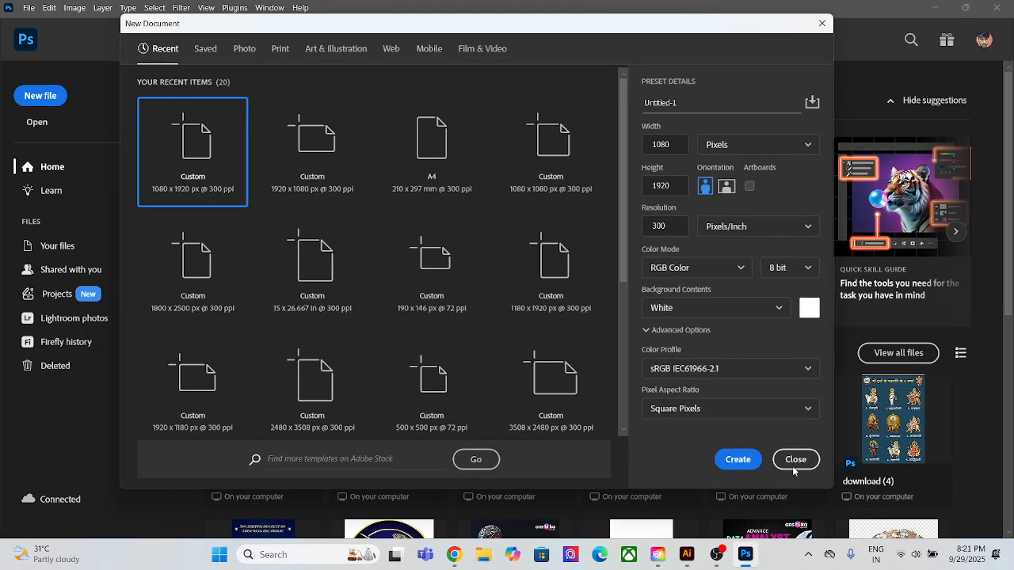
left_click(783, 451)
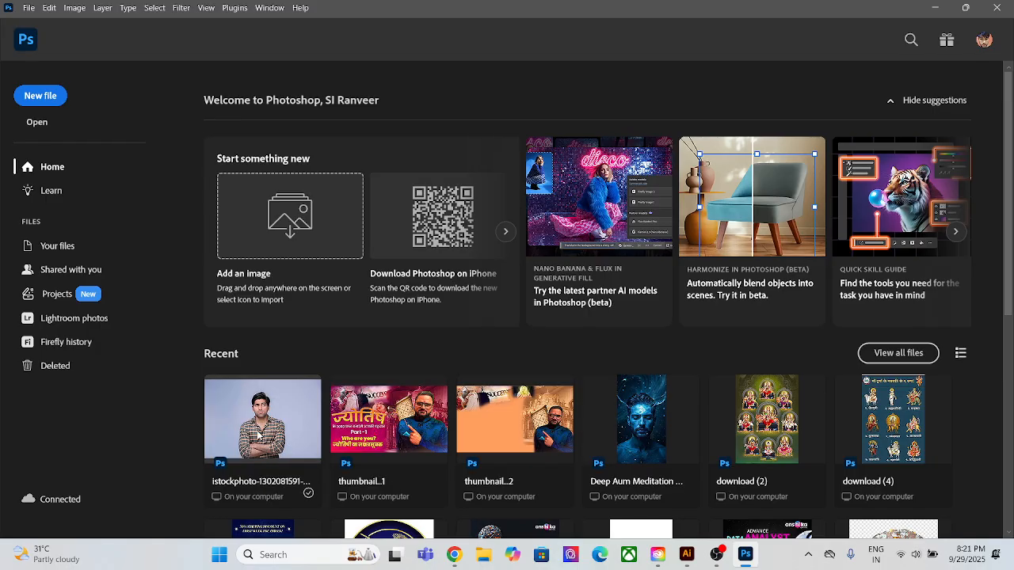
left_click(291, 423)
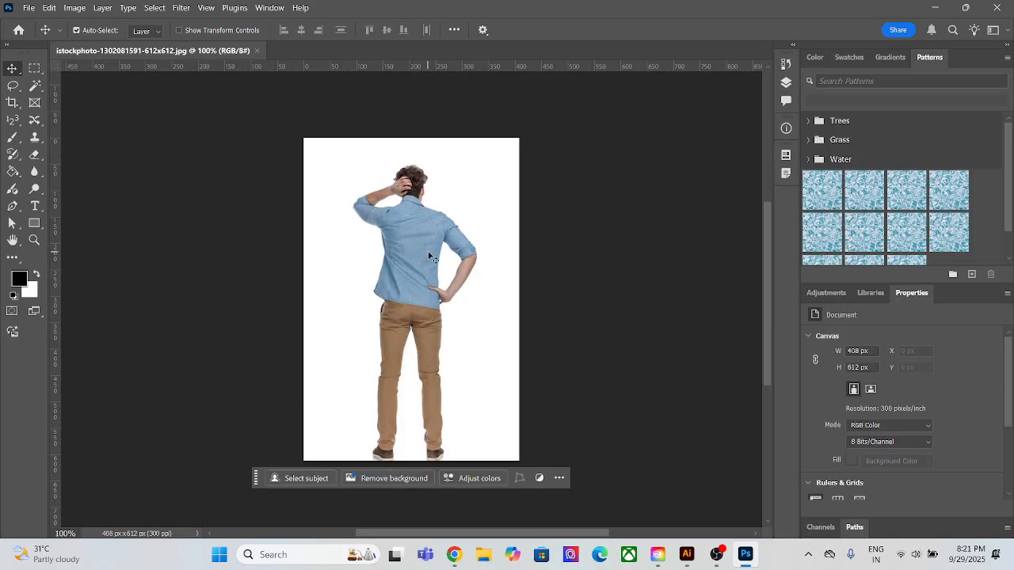
Show the document's layers and duplicate the Background layer.
scroll(830, 384, "down", 3)
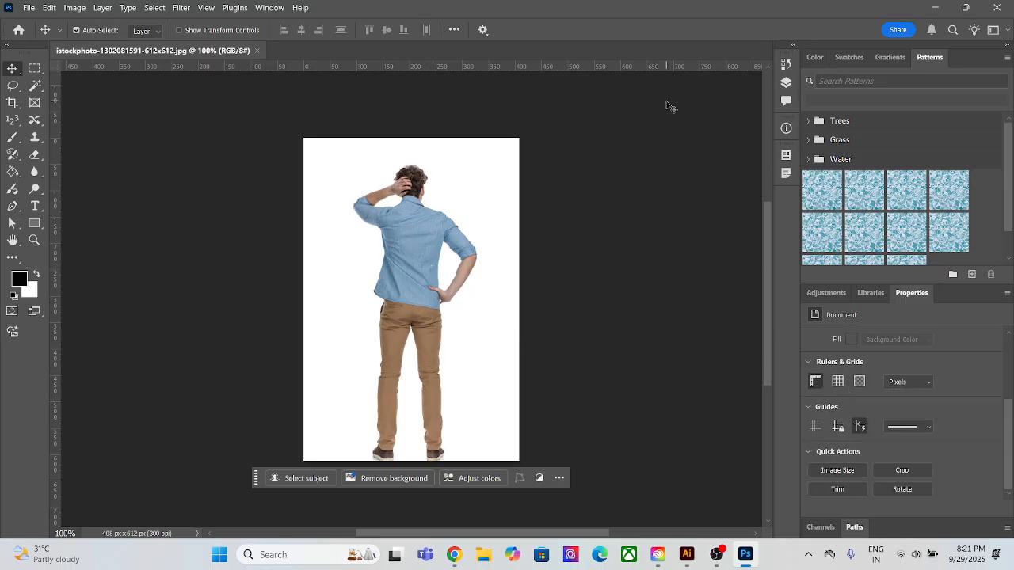
key("F7")
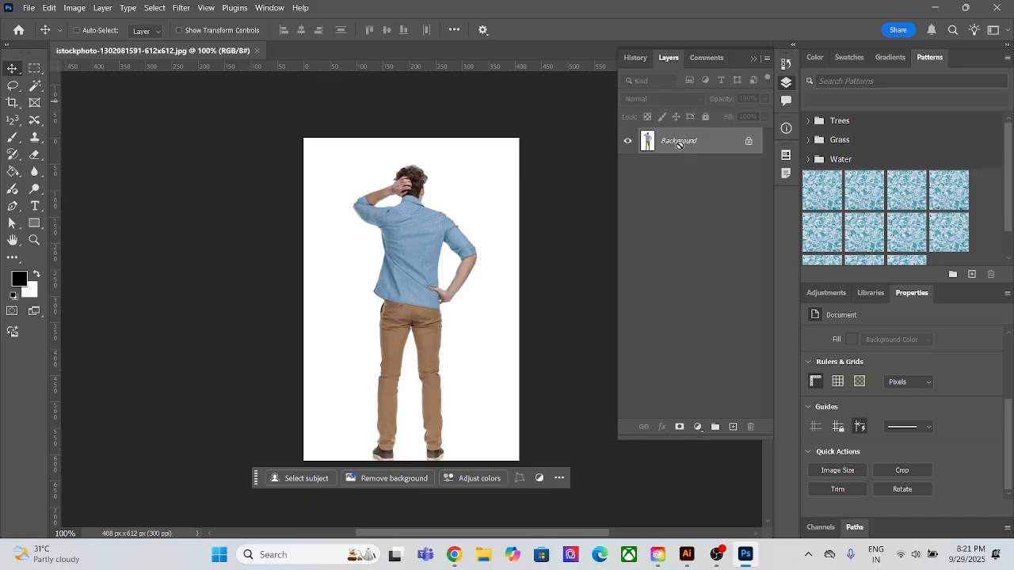
key("ctrl+j")
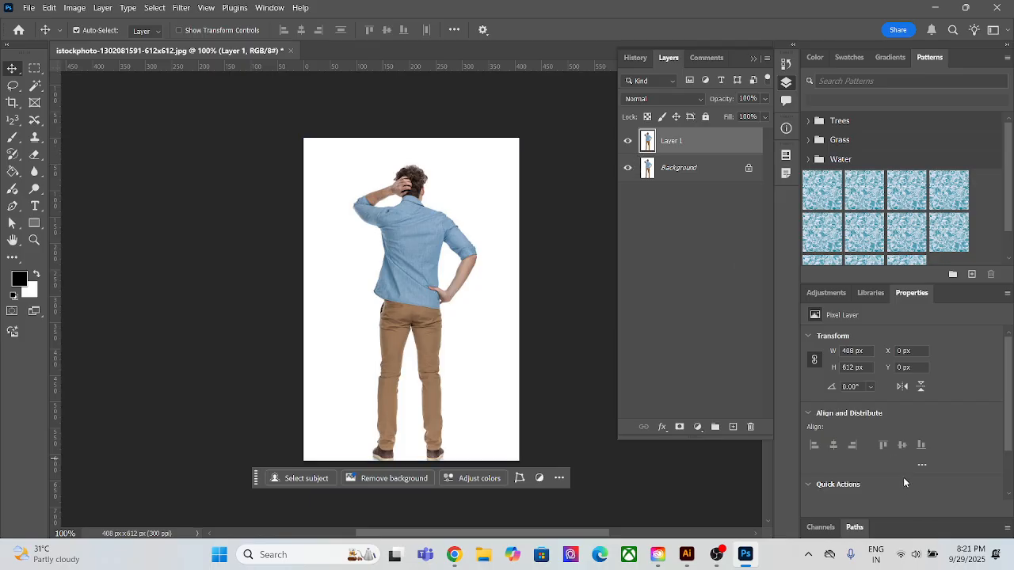
Remove the background from the duplicated layer and hide the original Background layer.
scroll(902, 476, "down", 2)
left_click(878, 447)
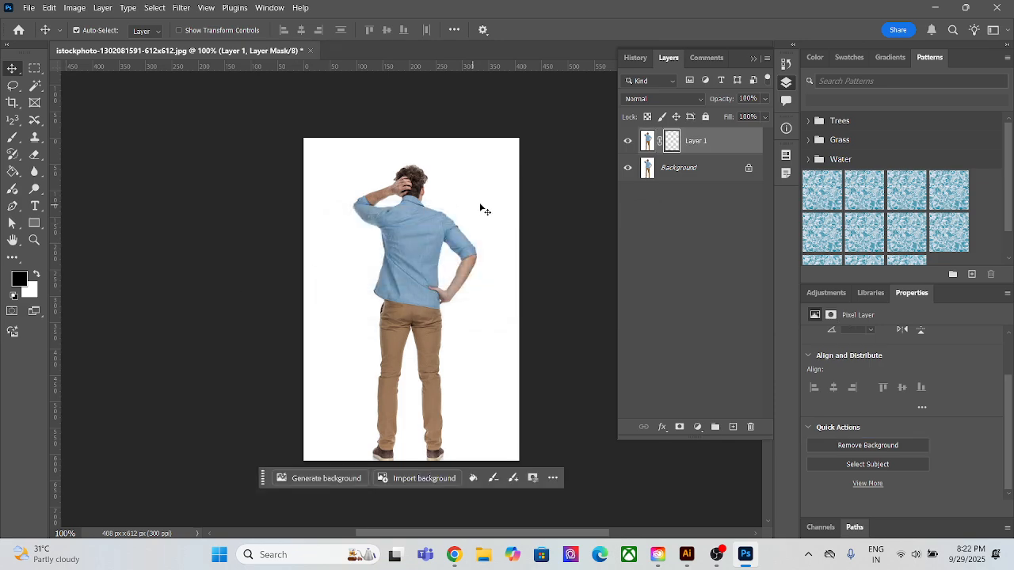
left_click(627, 167)
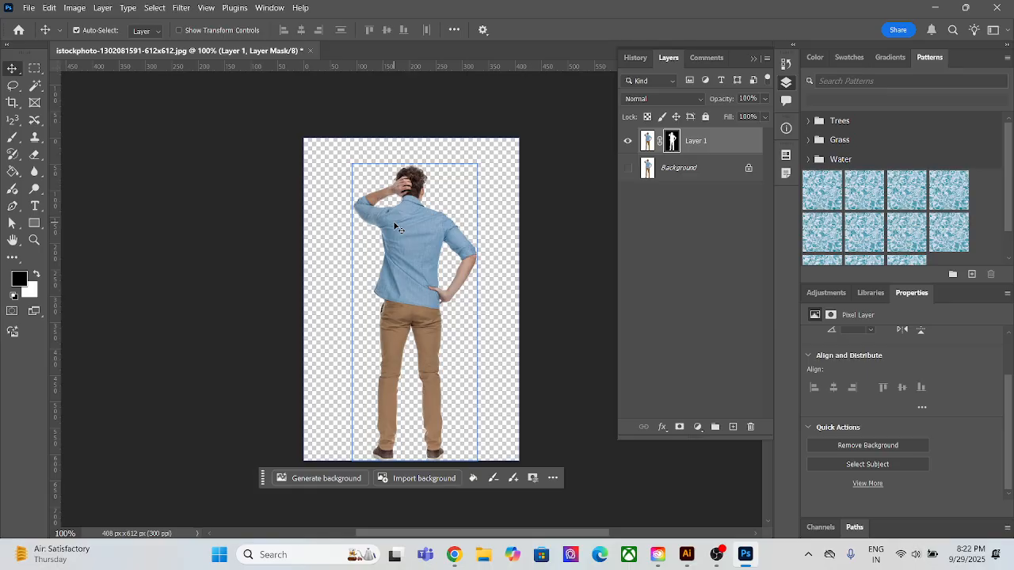
Crop the canvas closely around the standing man to about 237 × 563 px.
left_click(12, 102)
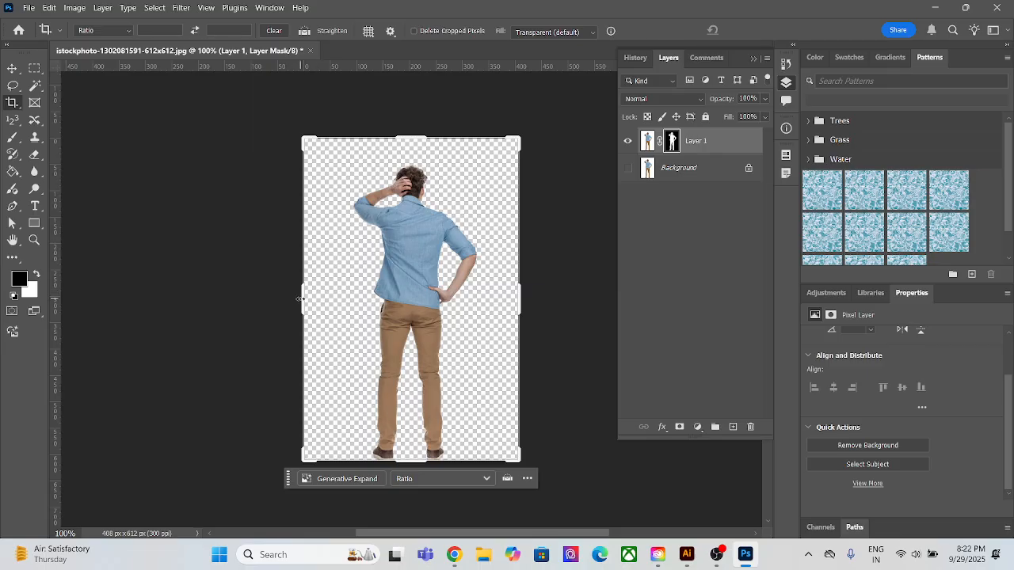
left_click_drag(300, 298, 328, 285)
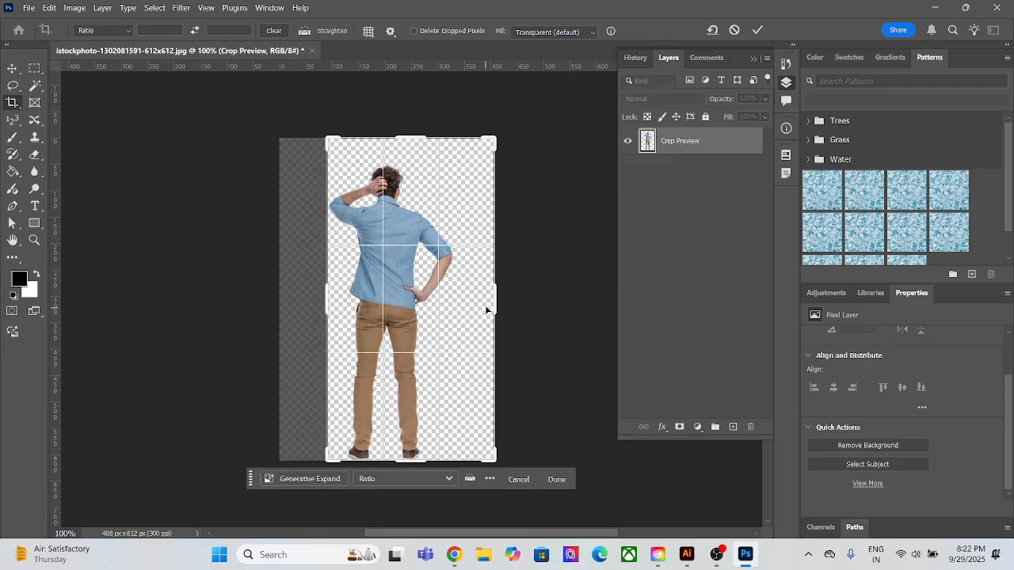
left_click_drag(486, 310, 468, 276)
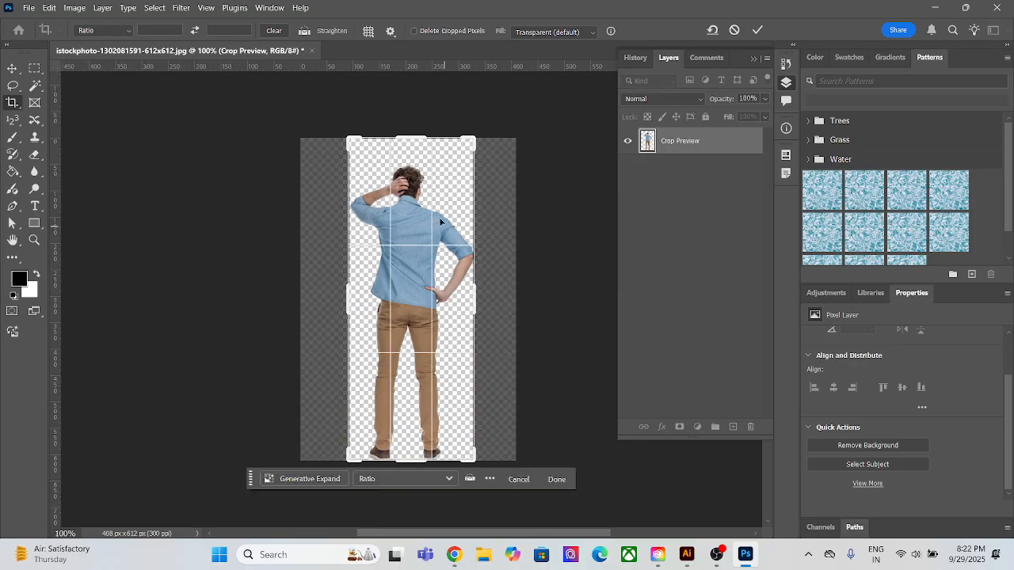
mouse_move(421, 149)
left_mouse_down()
mouse_move(424, 139)
mouse_move(421, 150)
left_mouse_up()
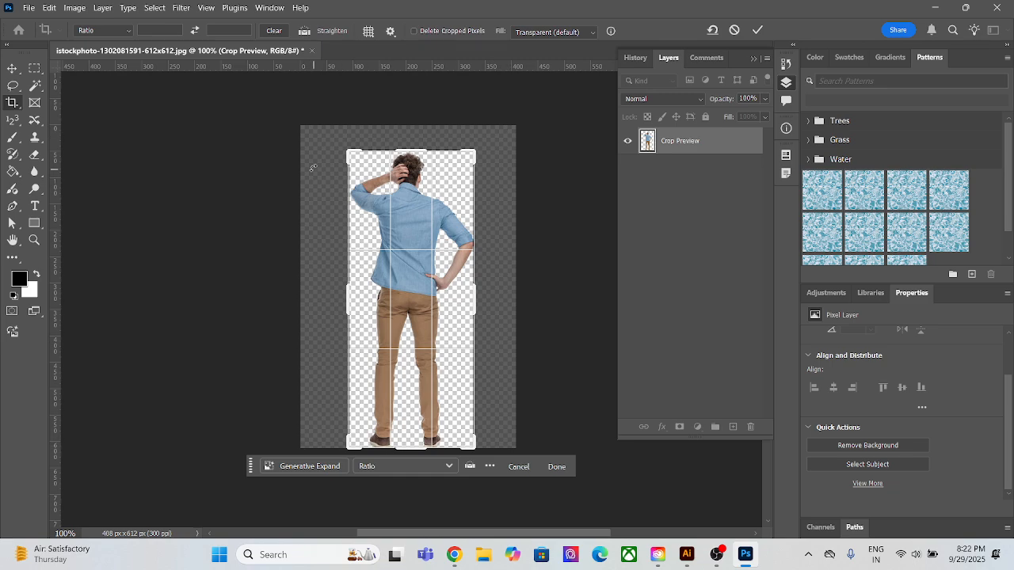
left_click(557, 466)
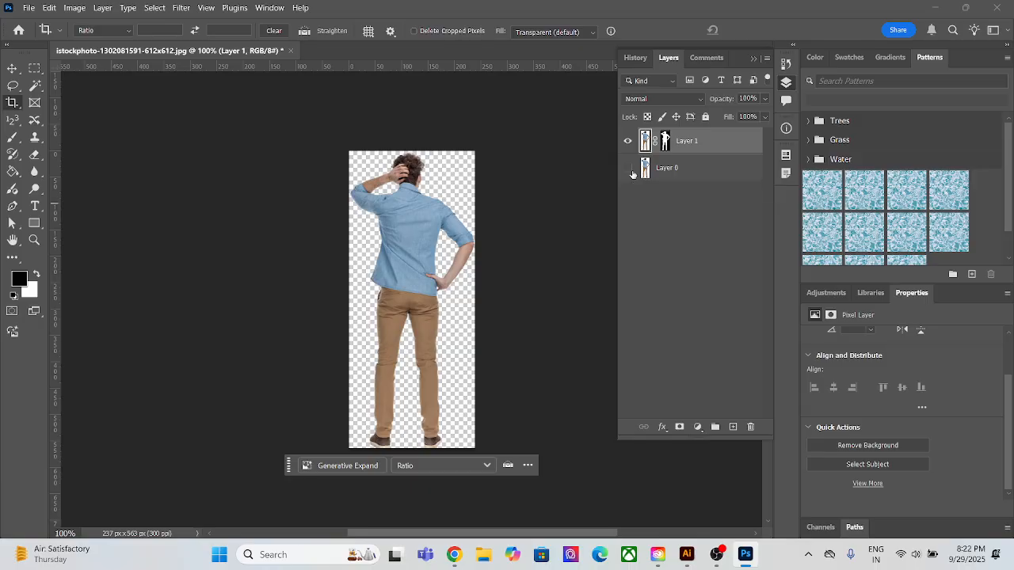
Export the cutout for web as a transparent PNG-24 file named png on the Desktop.
key("ctrl+alt+shift+s")
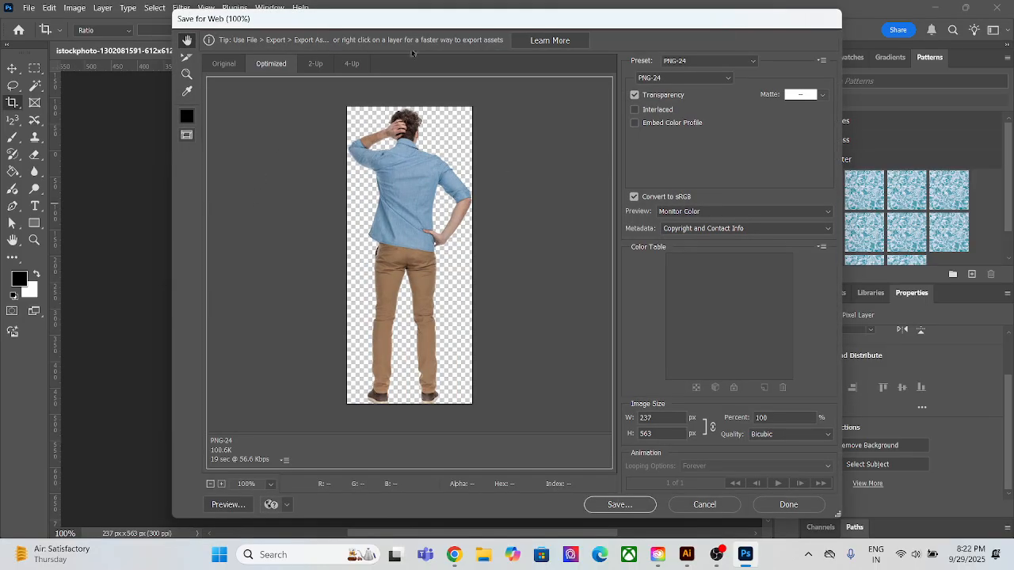
left_click(665, 78)
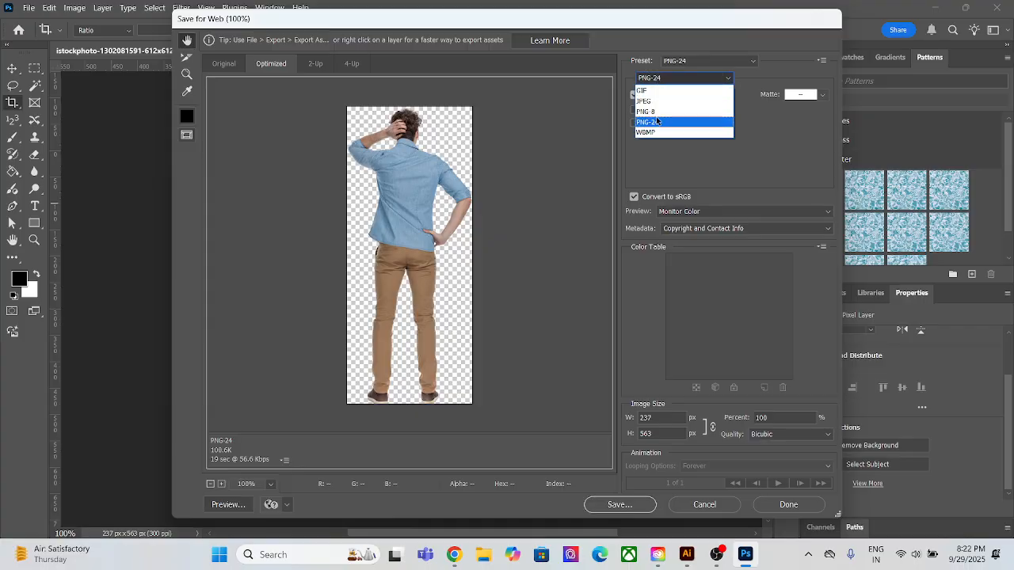
left_click(657, 122)
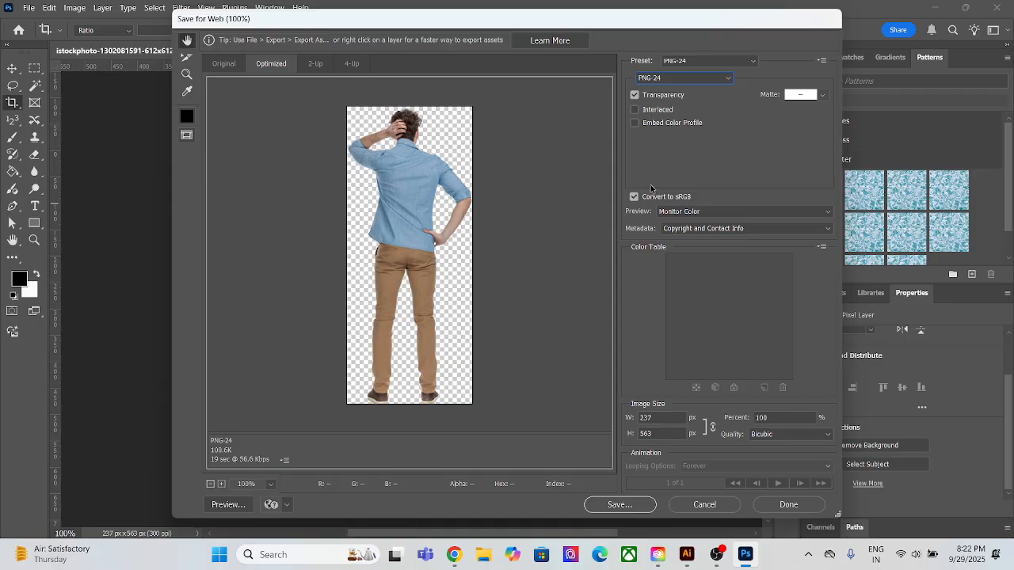
left_click(605, 506)
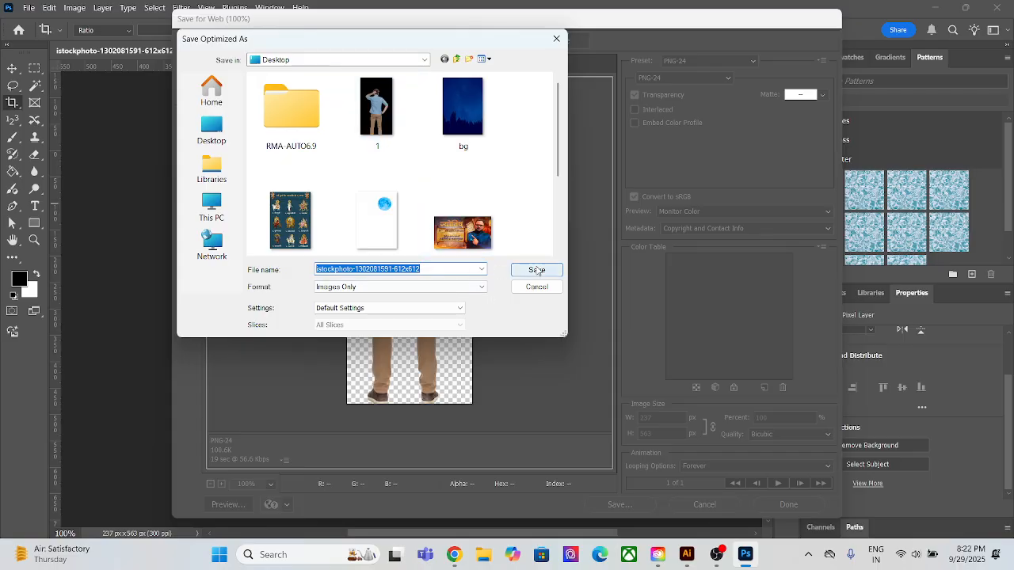
type("pn")
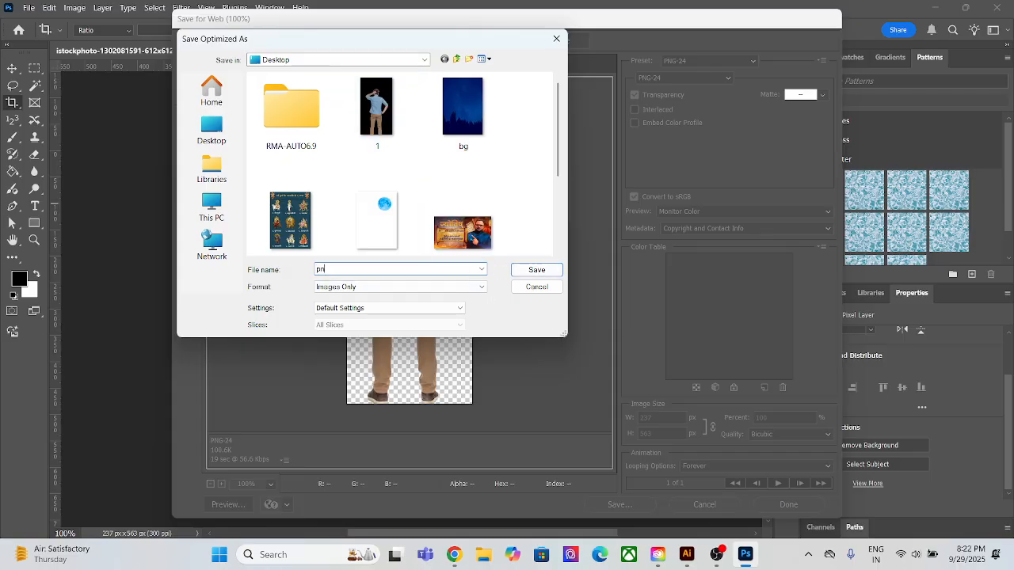
type("g")
key("Return")
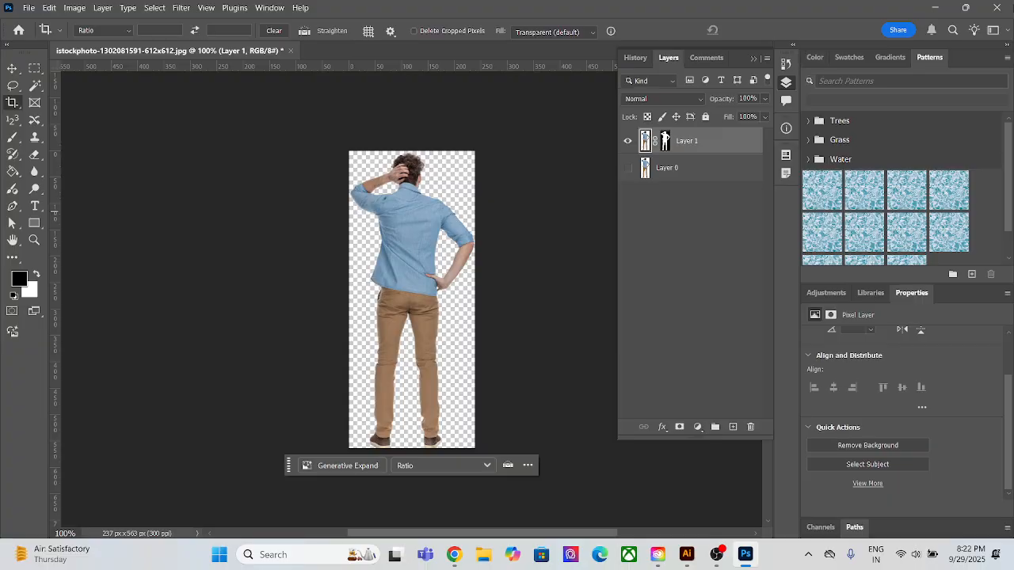
Switch to Illustrator, place the Desktop image png as a linked file, and move it near the artboard's centre.
left_click(944, 11)
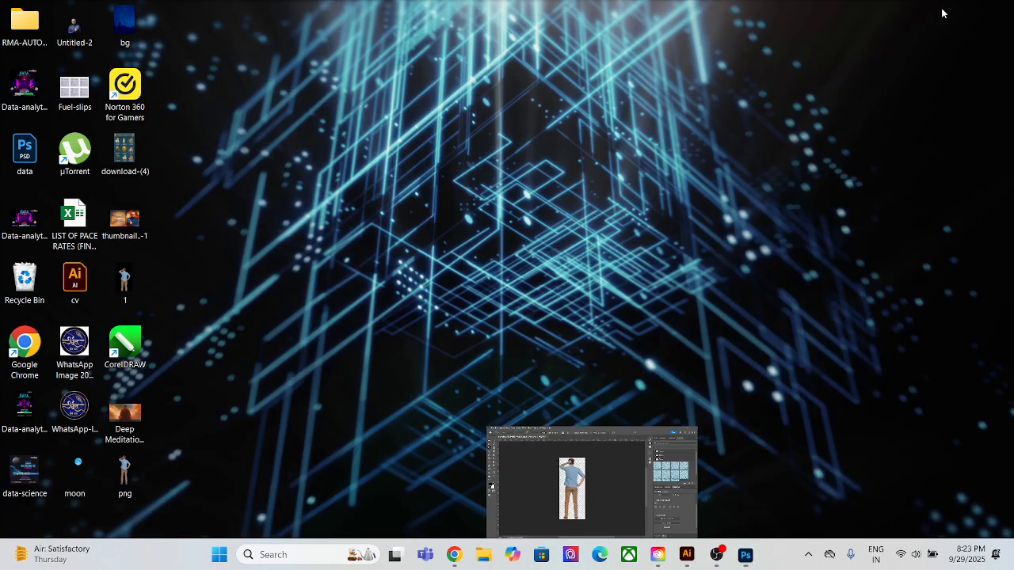
left_click(695, 558)
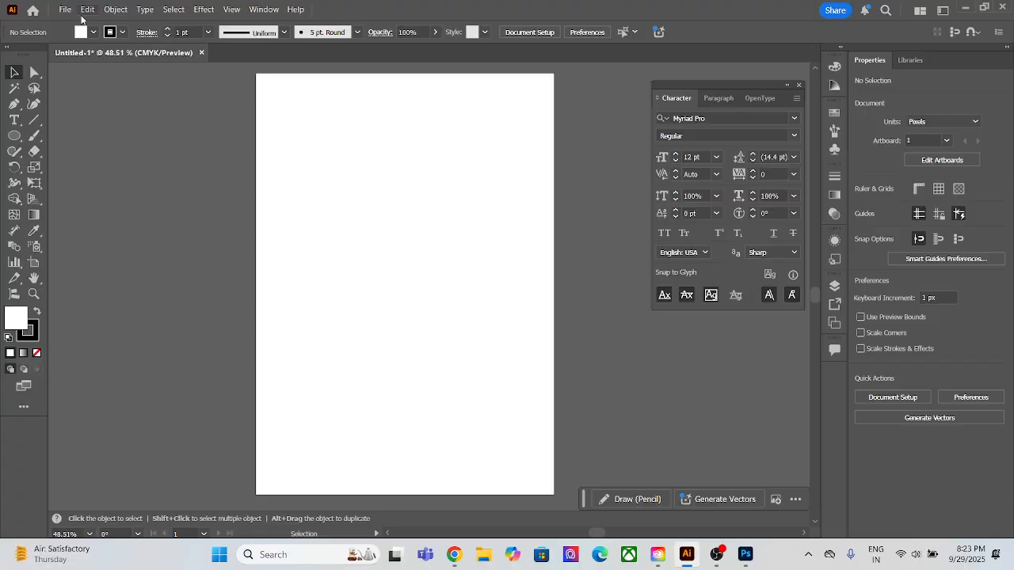
left_click(65, 9)
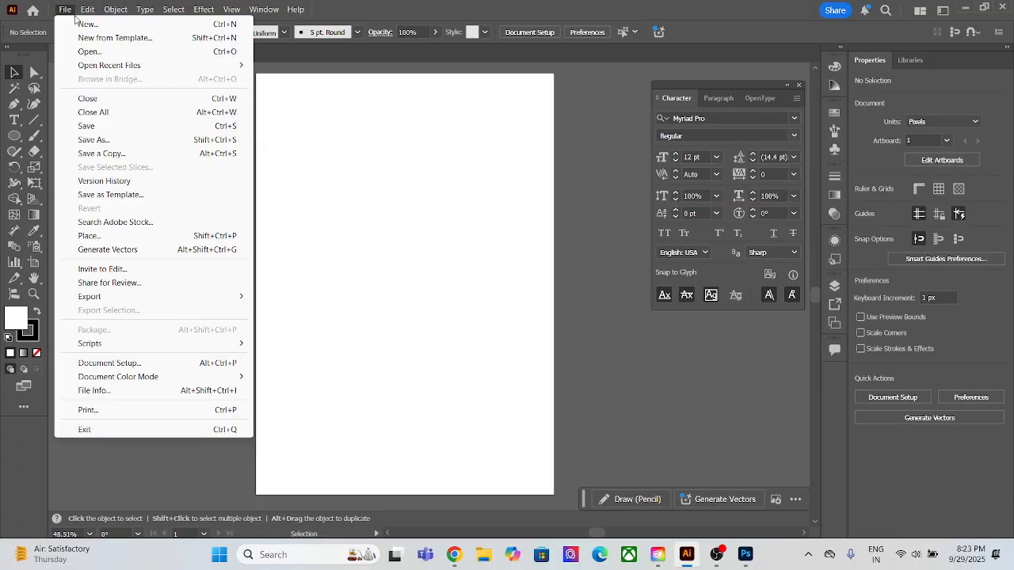
left_click(113, 237)
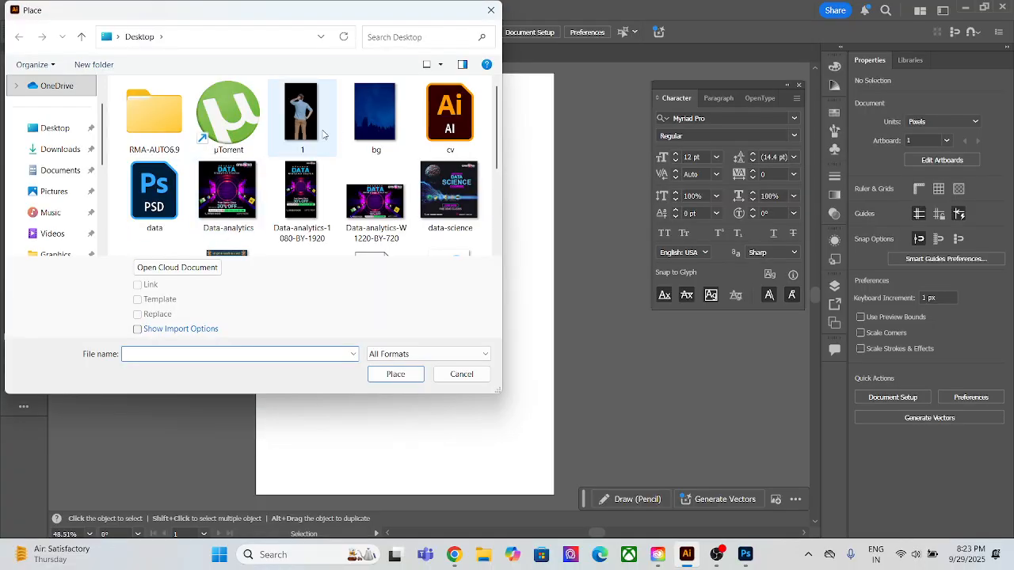
scroll(323, 135, "down", 5)
left_click(155, 194)
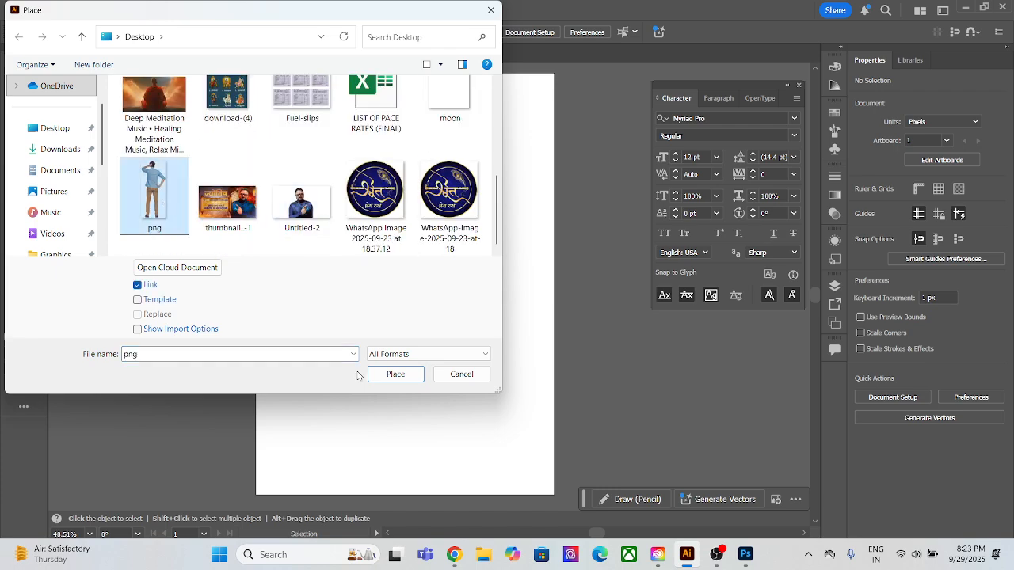
left_click(396, 375)
left_click(355, 230)
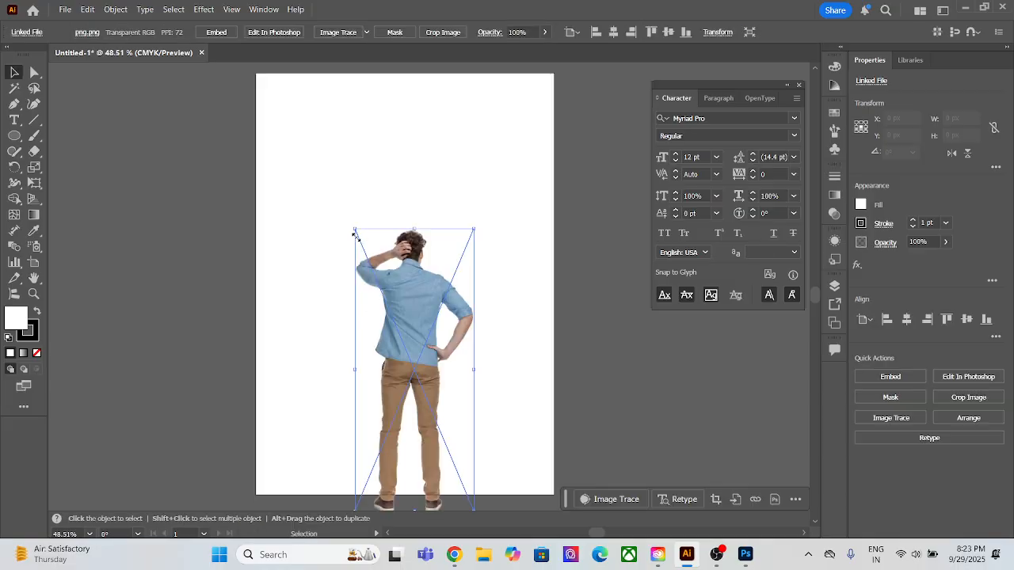
left_click_drag(413, 387, 401, 292)
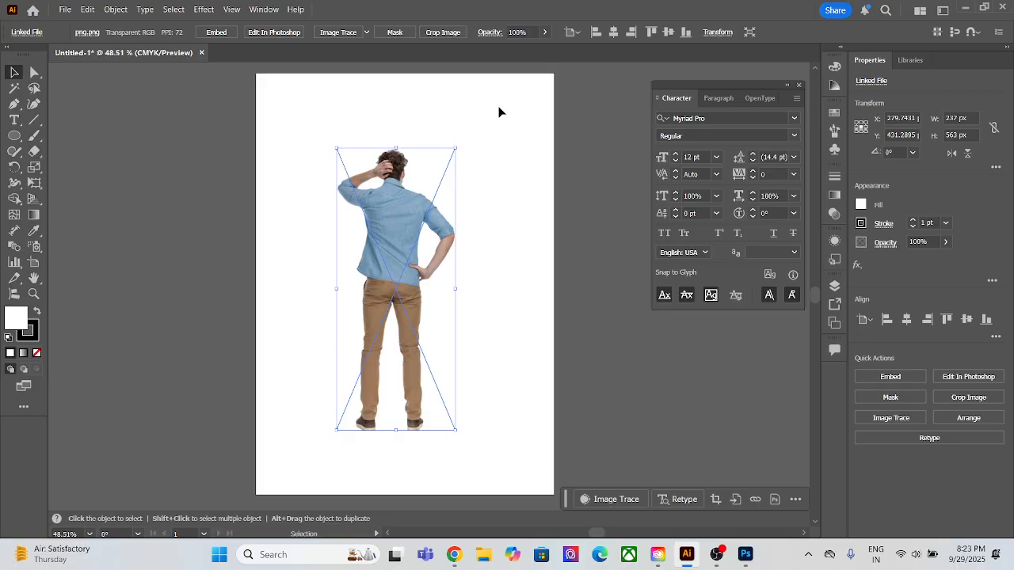
Move the placed image of the man off the artboard onto the pasteboard beside it and deselect it.
left_click_drag(405, 305, 182, 307)
left_click(489, 267)
left_click_drag(175, 316, 143, 244)
left_click_drag(141, 278, 171, 263)
left_click(224, 258)
left_click(430, 197)
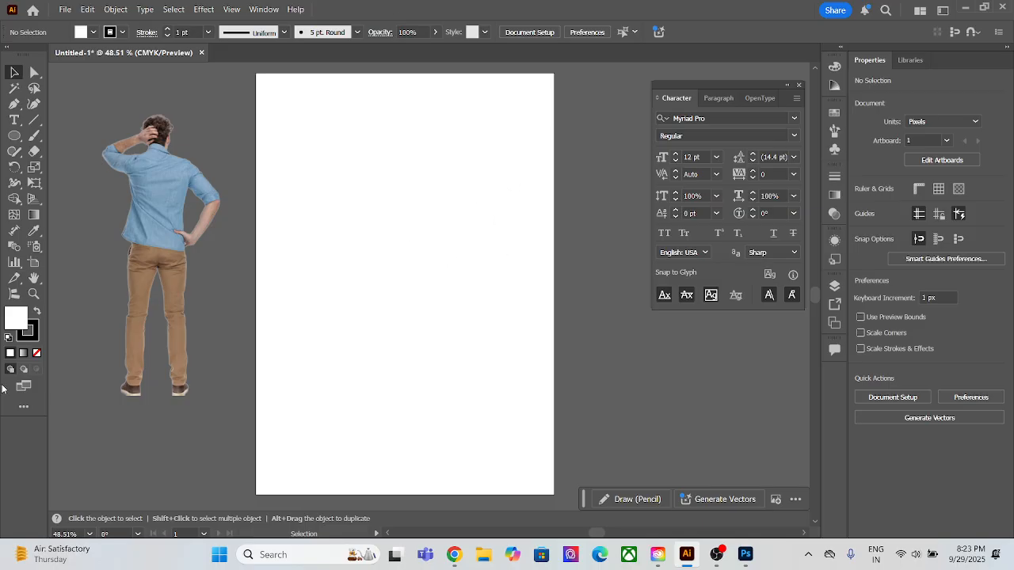
Switch to Photoshop and check the Save As options for the layered cutout document without saving it.
left_click(745, 561)
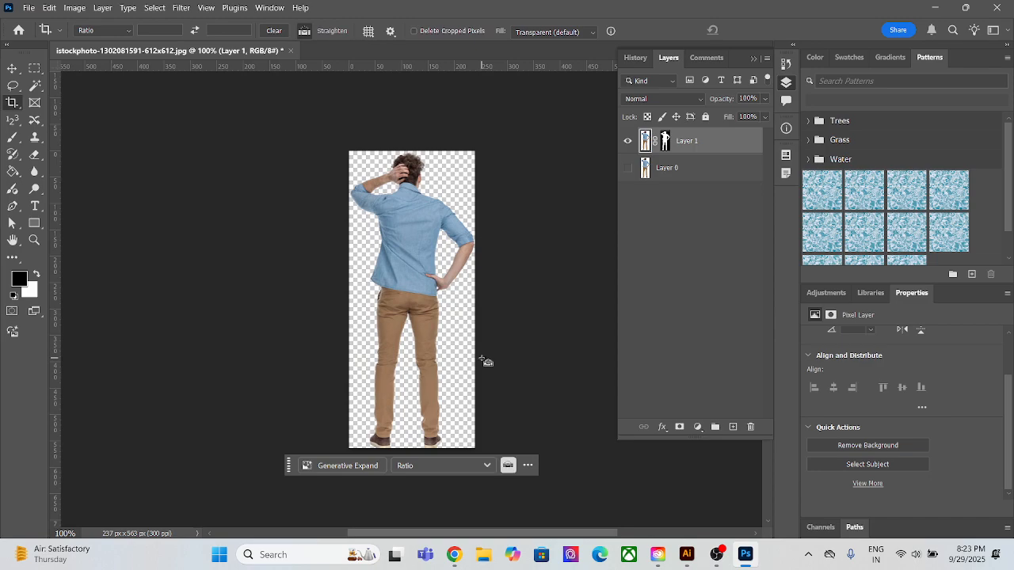
key("ctrl+s")
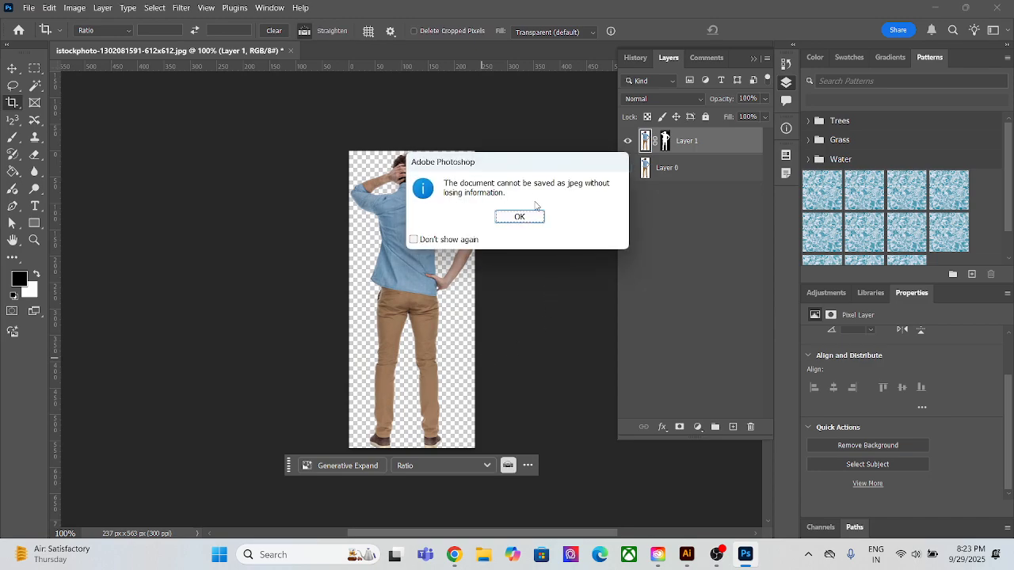
left_click(541, 219)
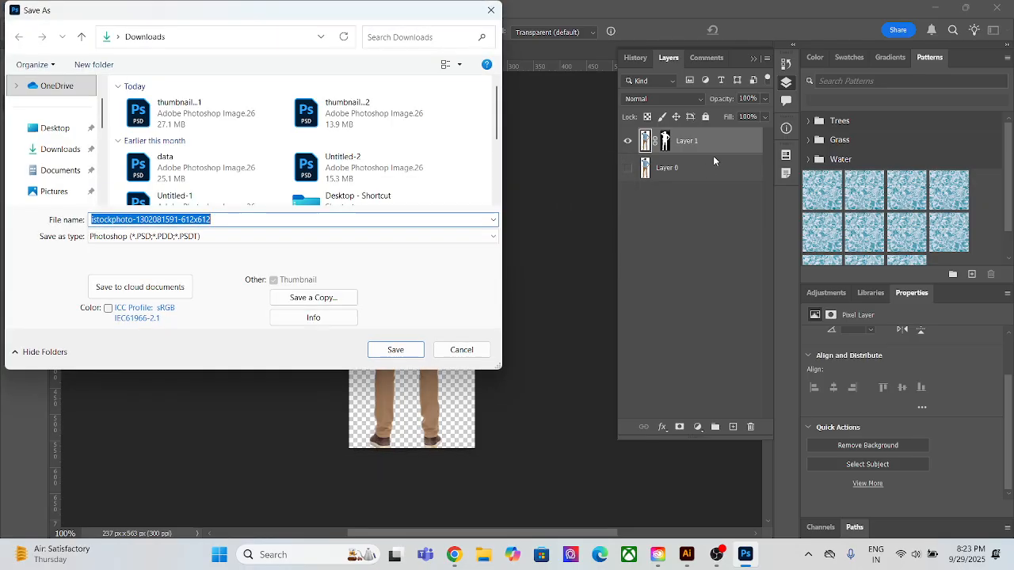
left_click(461, 349)
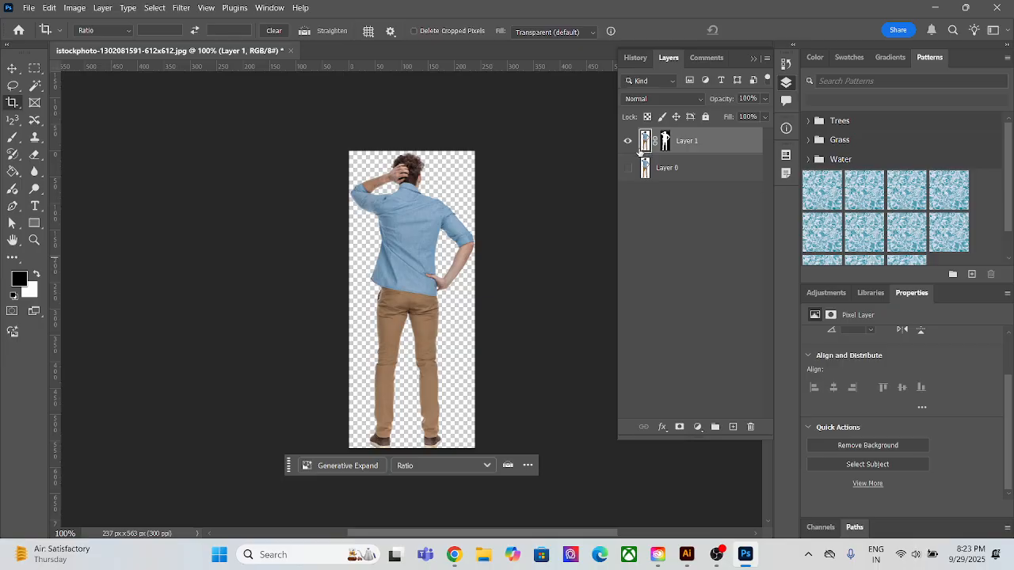
key("ctrl+s")
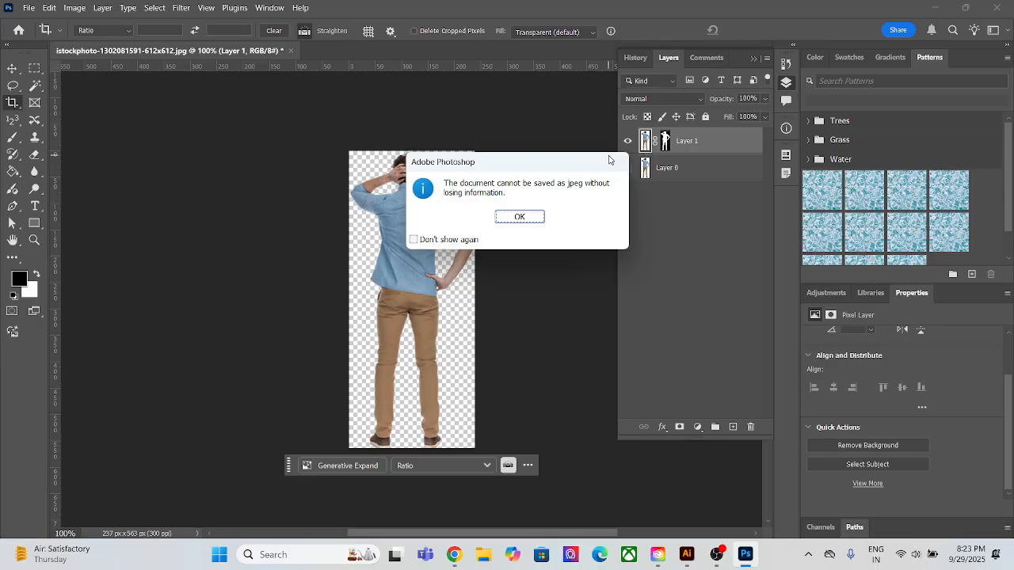
left_click(519, 217)
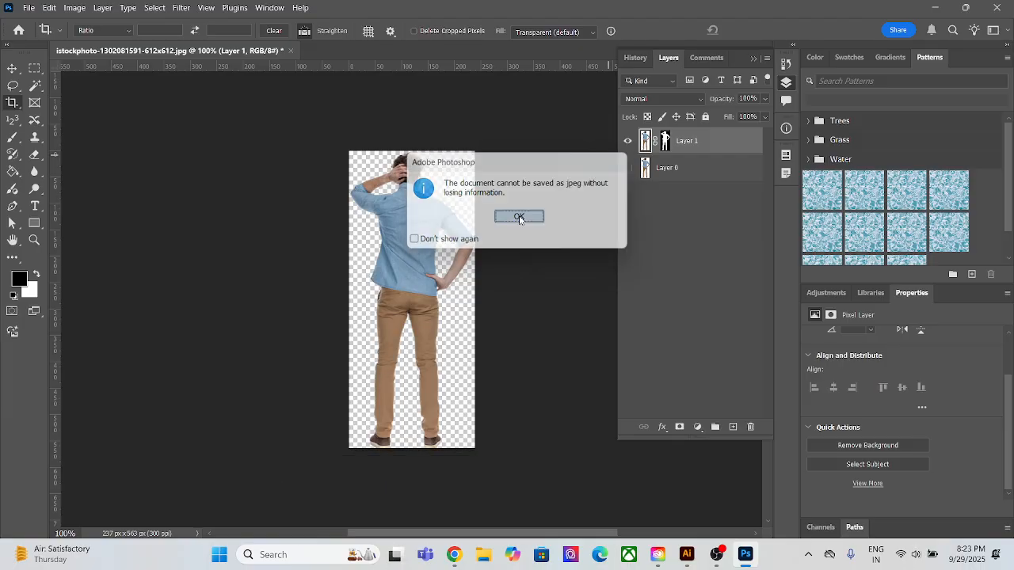
left_click(461, 349)
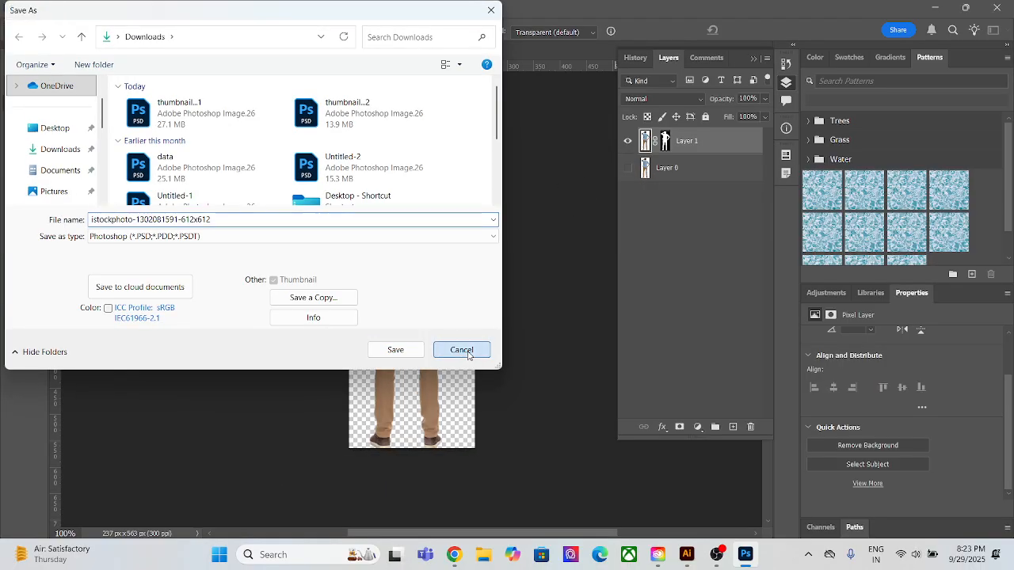
Add an empty layer beneath all other layers and check the Photoshop save format without saving the document.
left_click(733, 426)
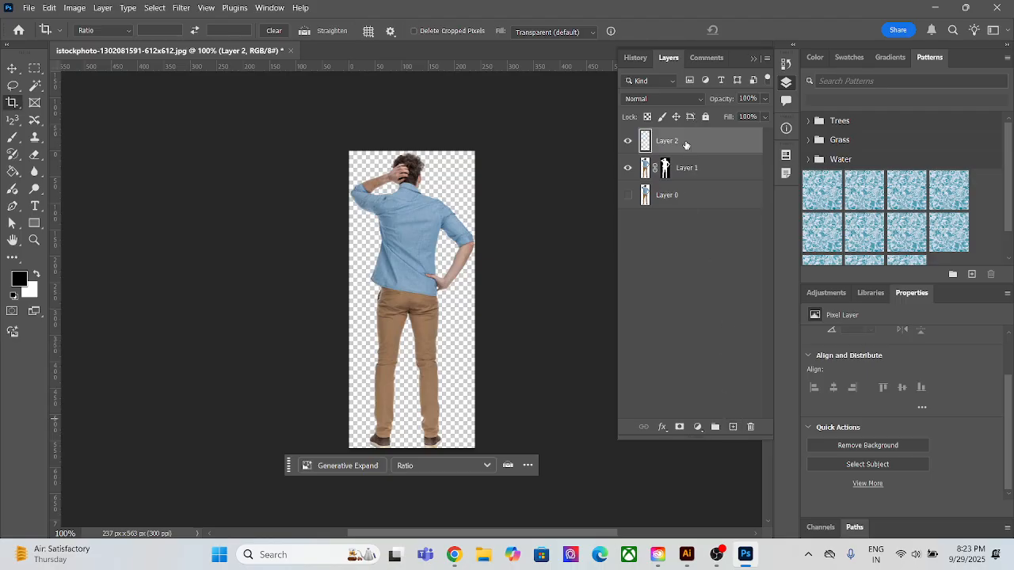
left_click_drag(686, 144, 685, 231)
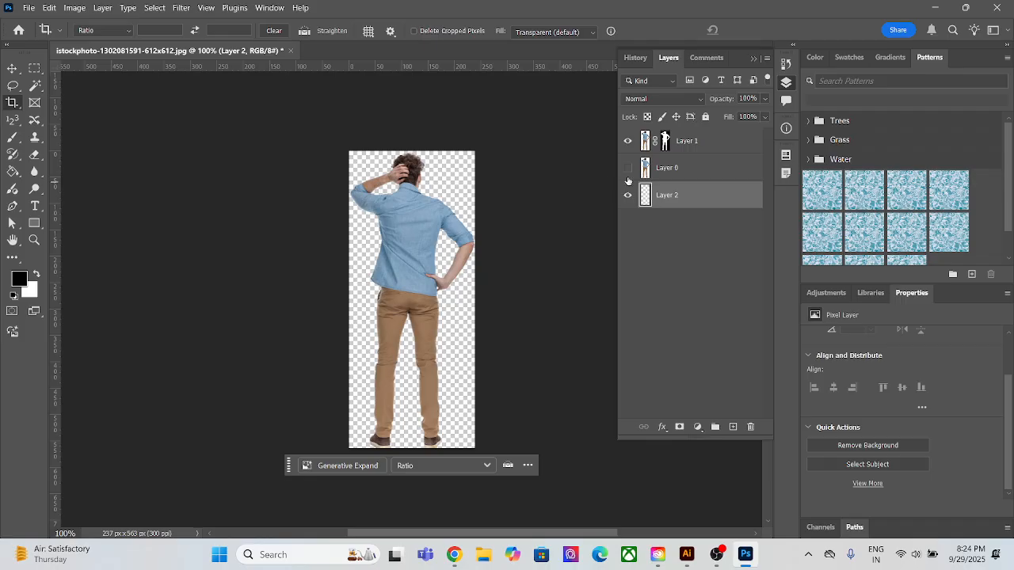
key("ctrl+s")
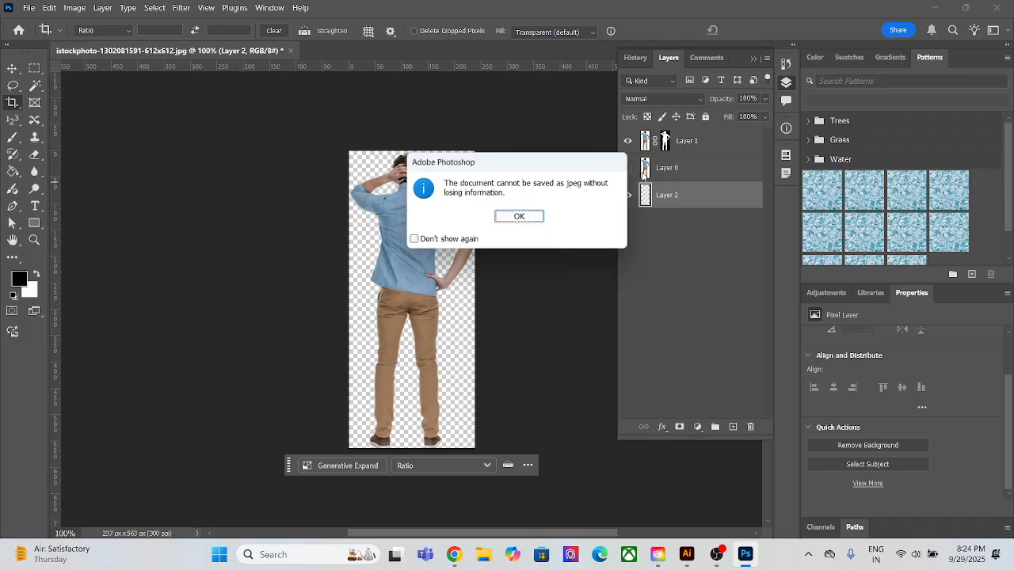
key("Return")
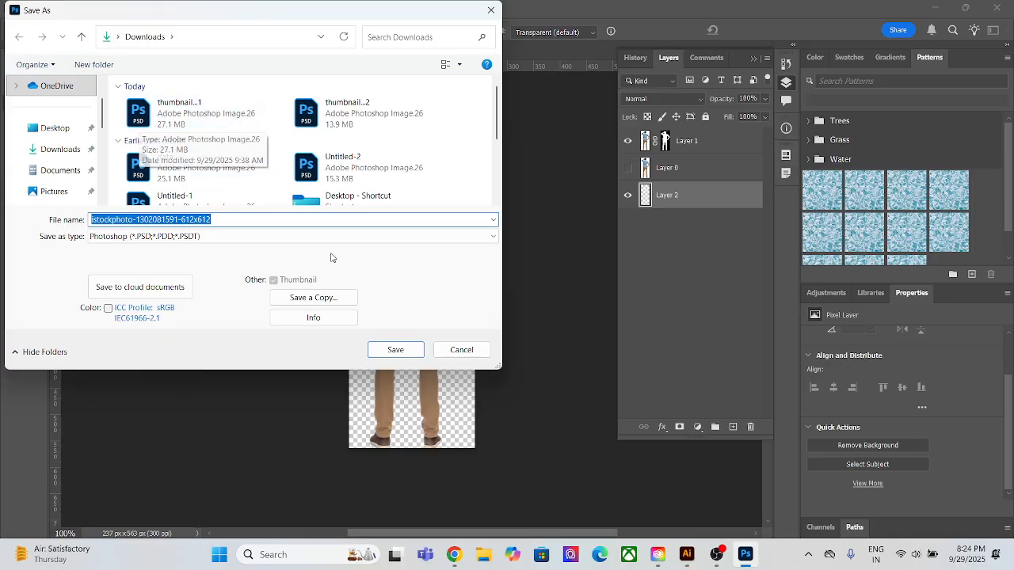
left_click(461, 349)
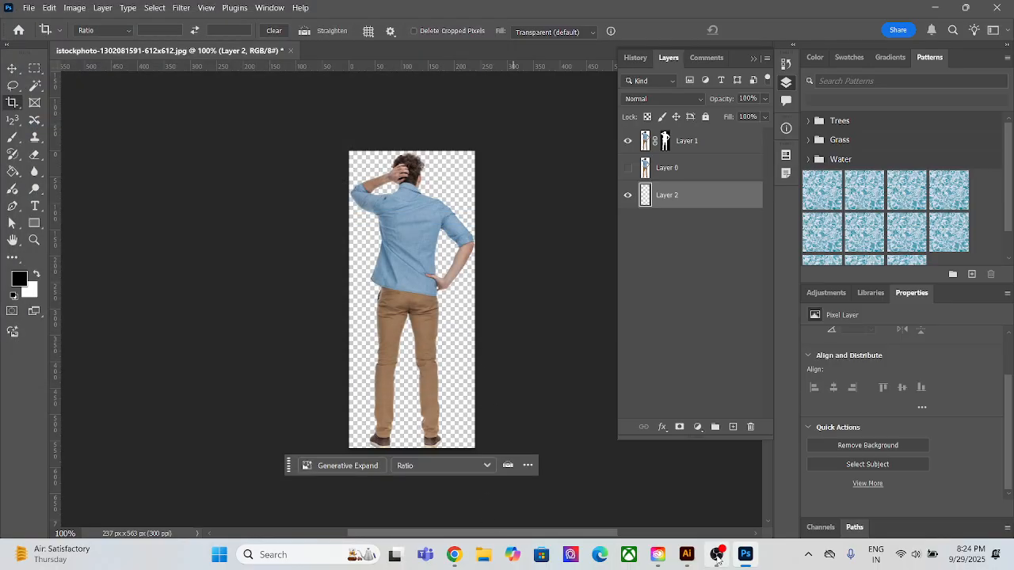
Switch to Illustrator and place the Desktop file data.psd on the artboard as a linked file.
left_click(687, 554)
left_click(63, 9)
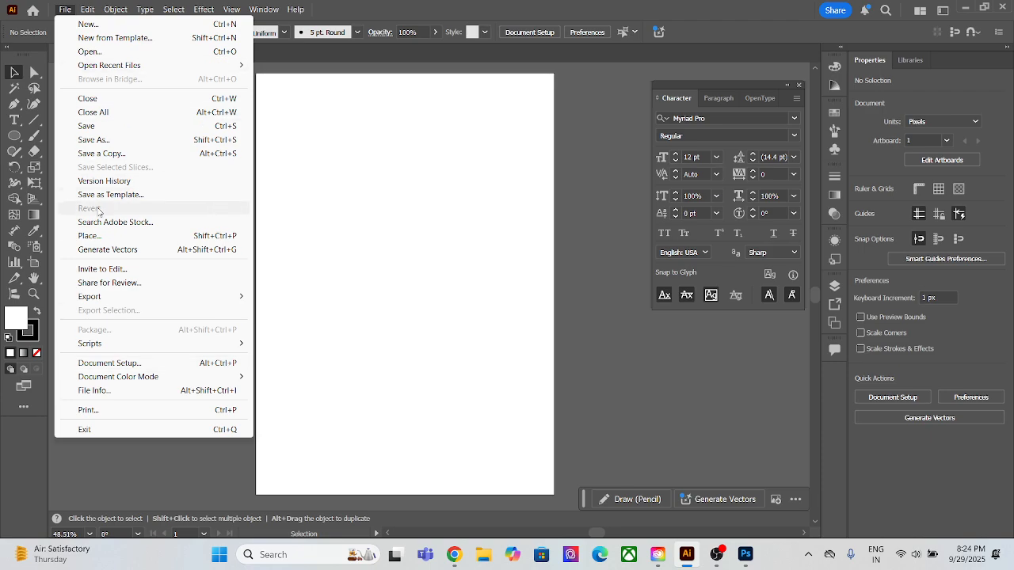
left_click(88, 236)
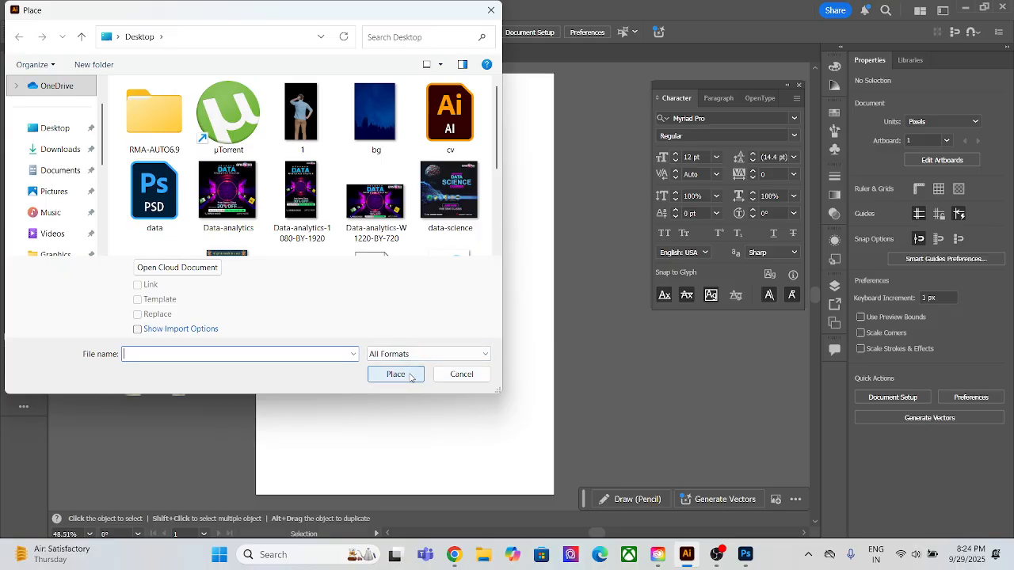
key("super+d")
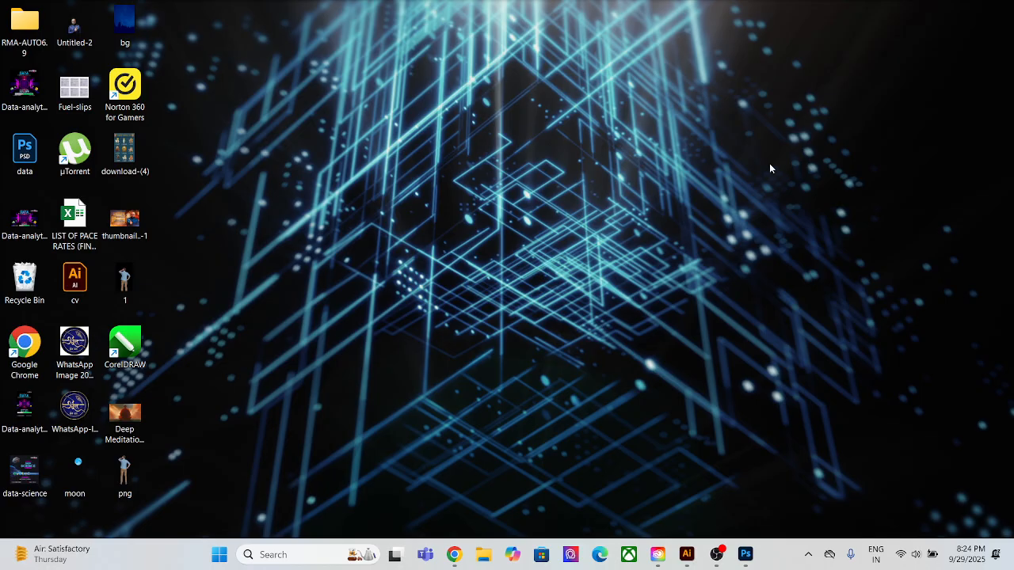
left_click(686, 553)
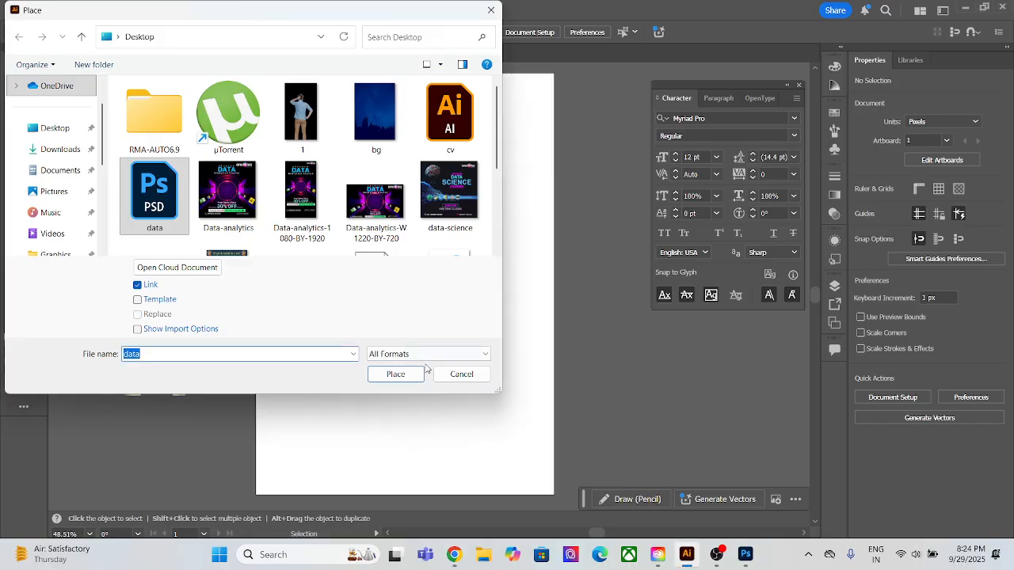
left_click(395, 374)
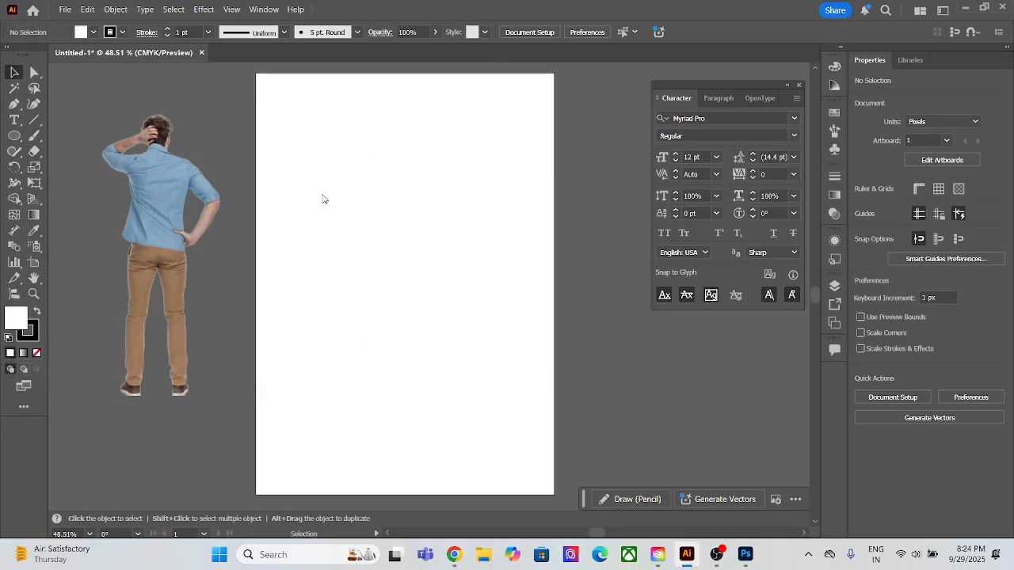
scroll(352, 272, "up", 1)
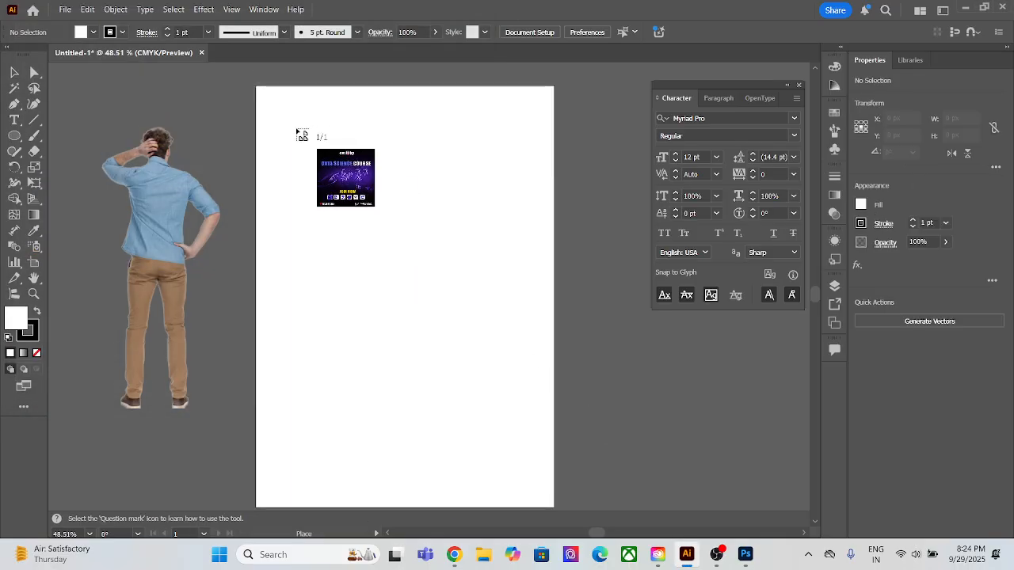
left_click(296, 126)
left_click_drag(514, 330, 379, 213)
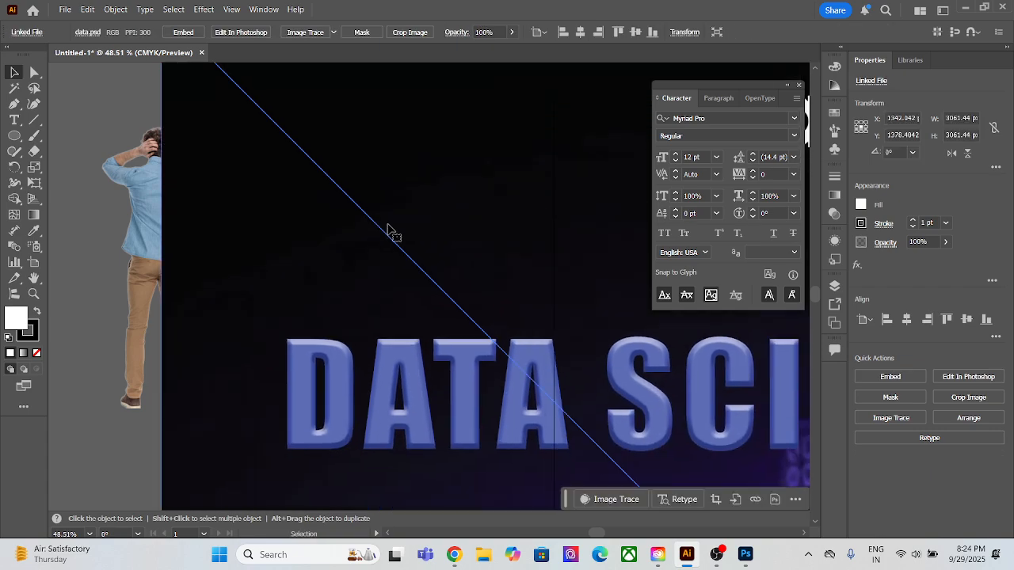
Scale the linked data.psd down to about 413 × 413 px and move it near the artboard's centre.
scroll(387, 224, "down", 3)
scroll(390, 229, "down", 1)
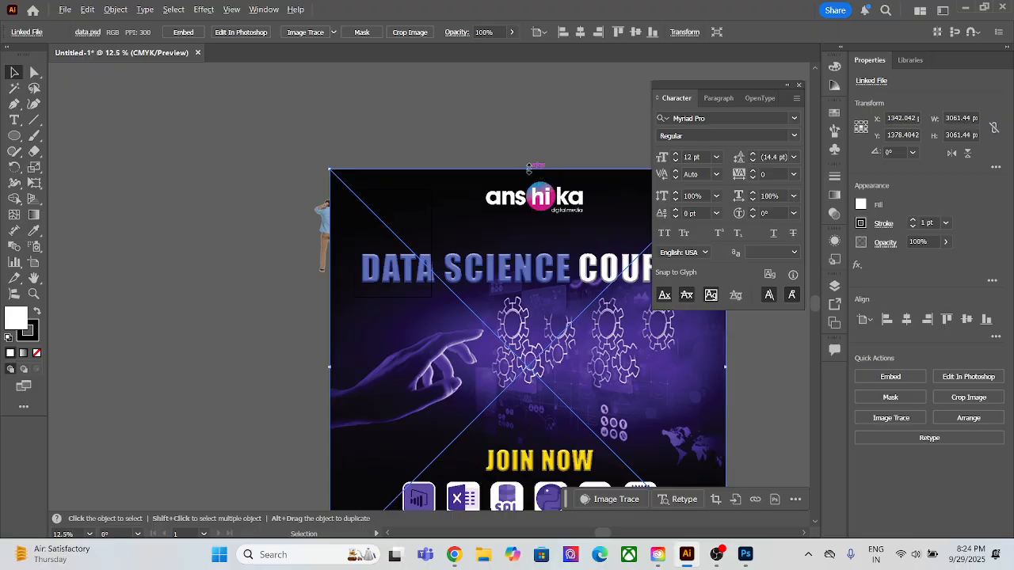
left_click_drag(529, 168, 409, 212)
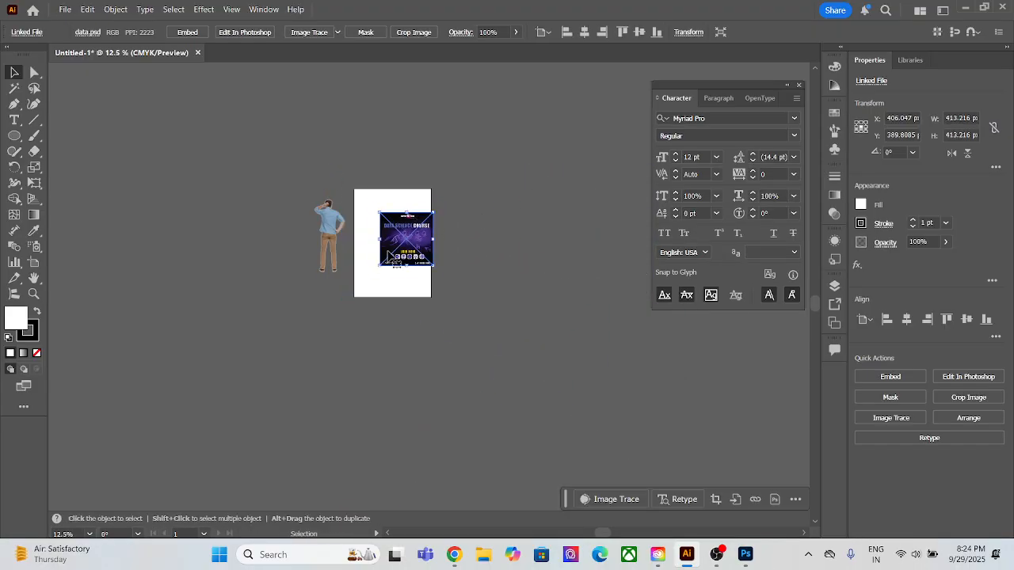
left_click_drag(398, 247, 387, 247)
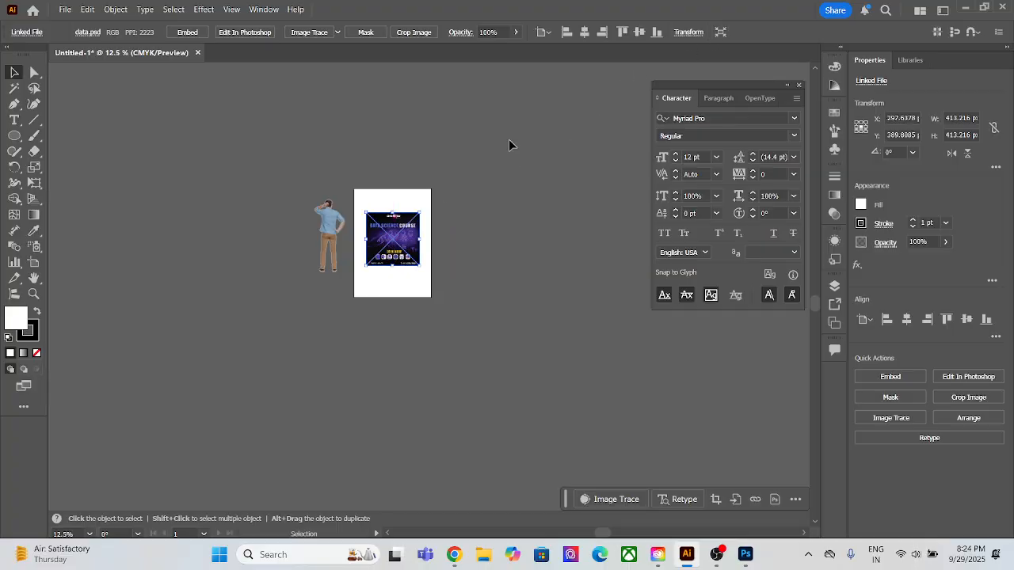
scroll(413, 221, "up", 5)
left_click_drag(504, 177, 555, 135)
left_click_drag(427, 243, 433, 242)
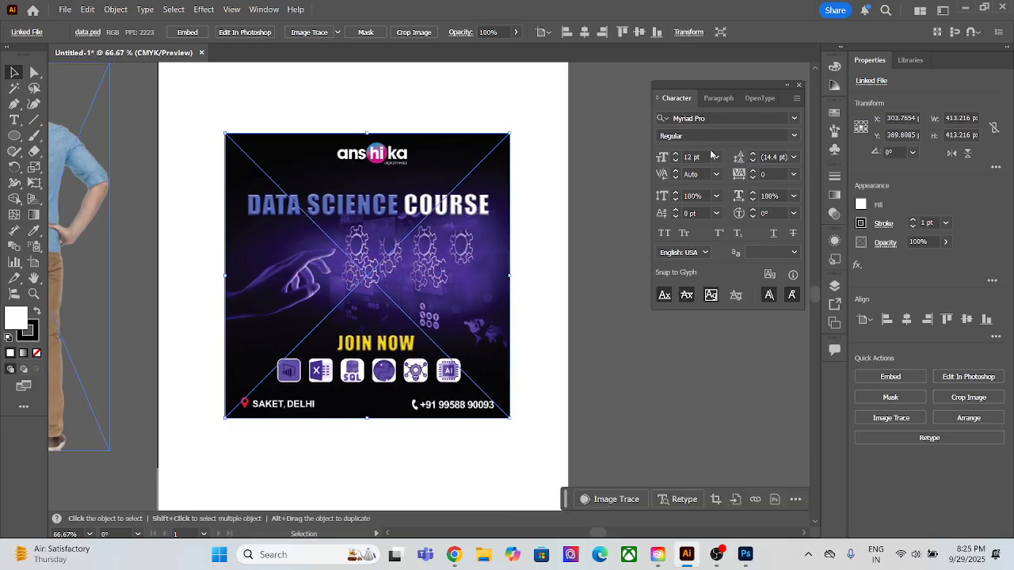
Show the document's layers and expand Layer 1 to examine how the placed PSD is listed.
key("F7")
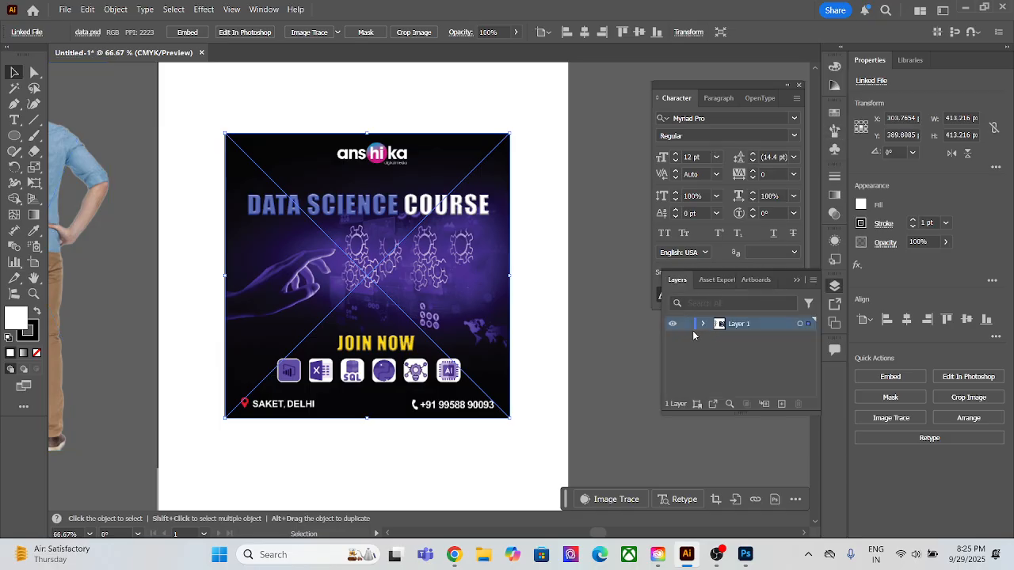
left_click(704, 324)
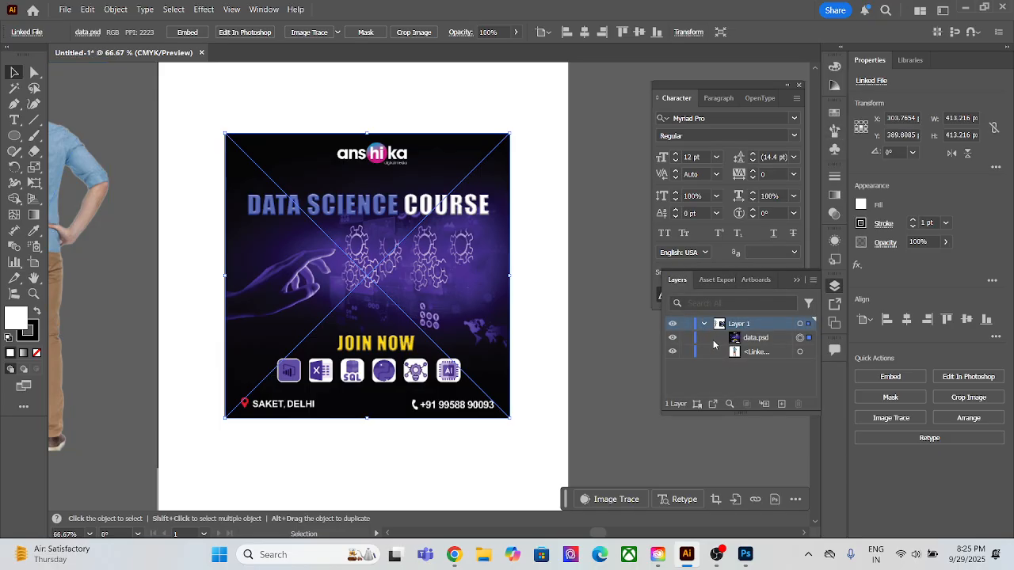
left_click(686, 339)
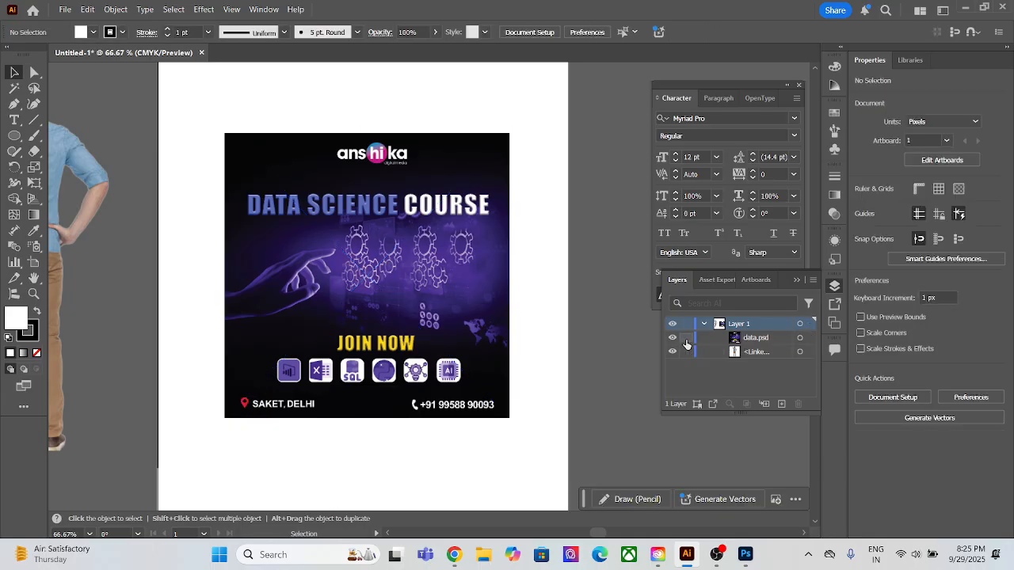
Select the linked data.psd artwork, shift it slightly, and delete it from the artboard.
left_click_drag(406, 354, 403, 358)
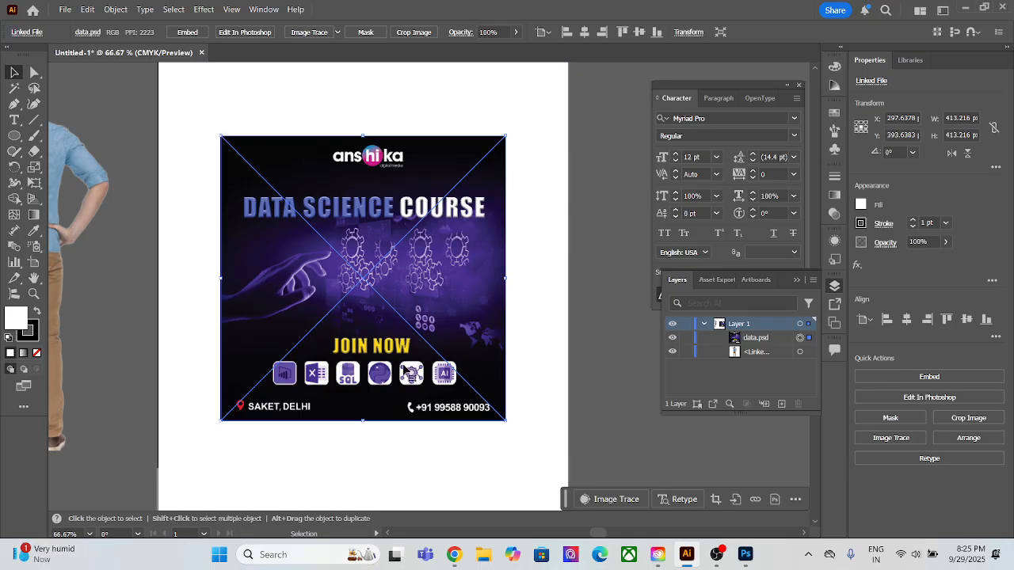
mouse_move(738, 560)
key("Delete")
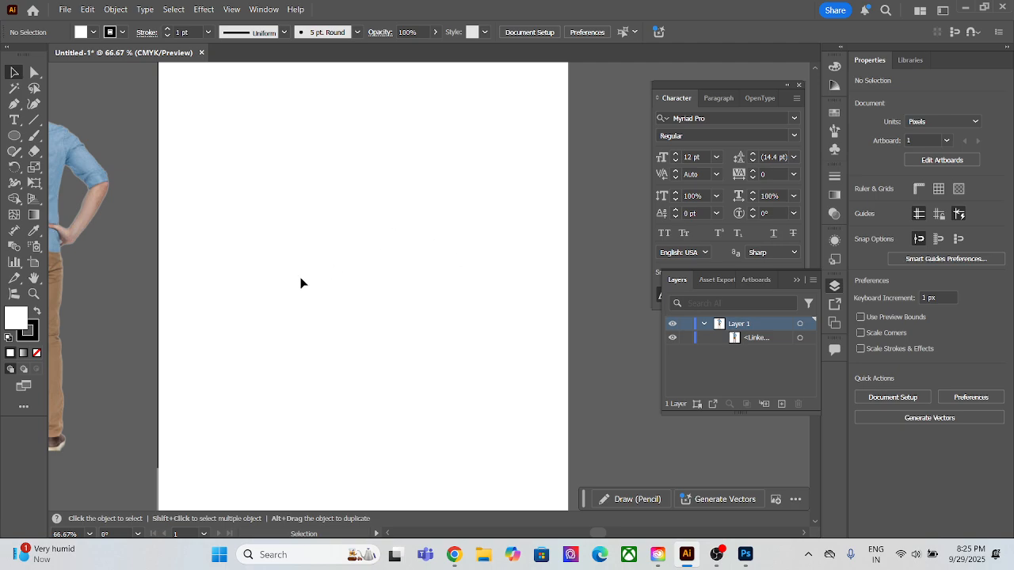
Draw an upright ellipse about 239 × 388 px near the centre of the artboard.
scroll(301, 287, "down", 2)
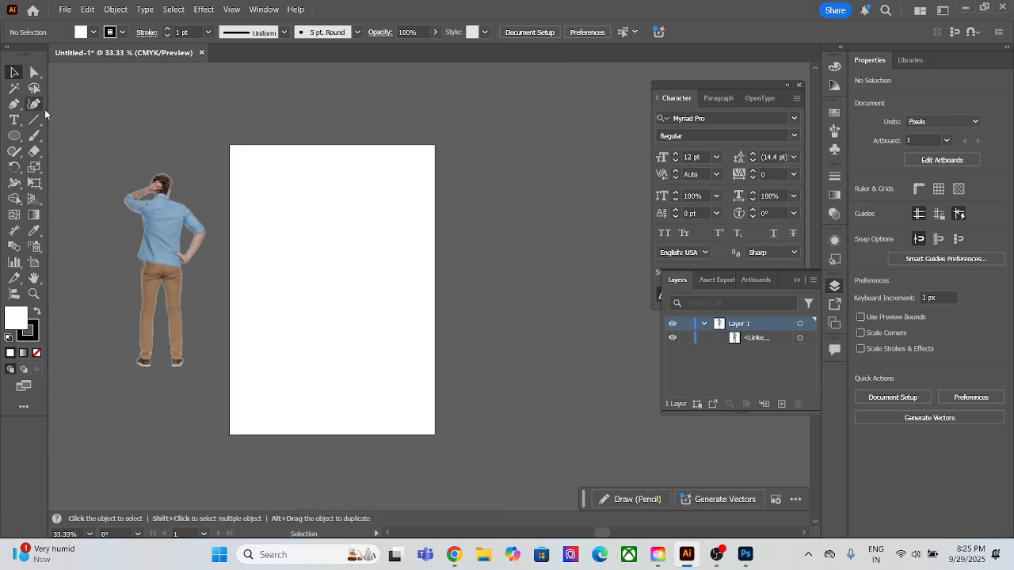
left_click(35, 73)
left_click(14, 136)
right_click(14, 136)
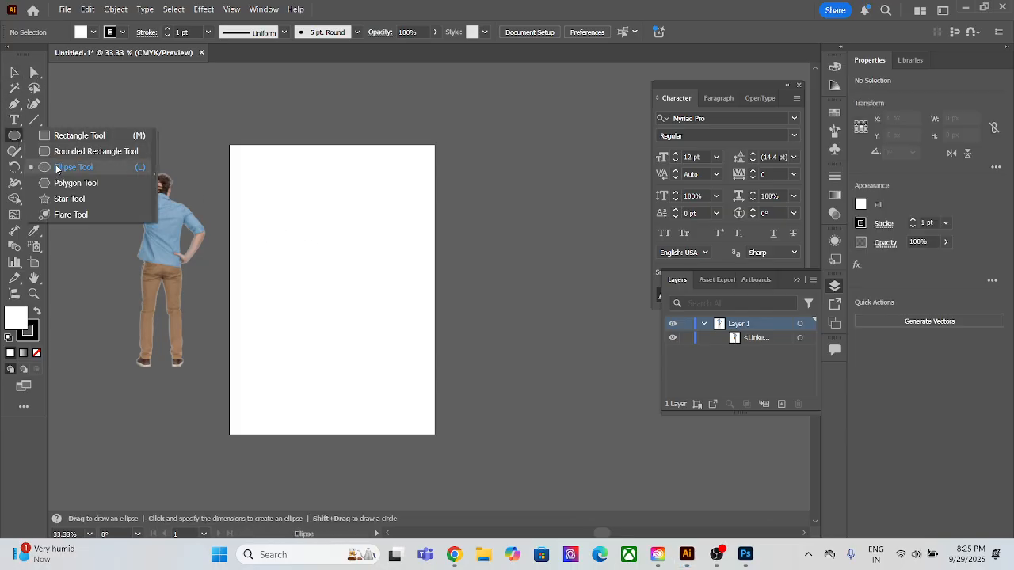
left_click(75, 167)
left_click_drag(292, 221, 375, 354)
Fill the ellipse with a bright yellow at hue 53°.
double_click(16, 320)
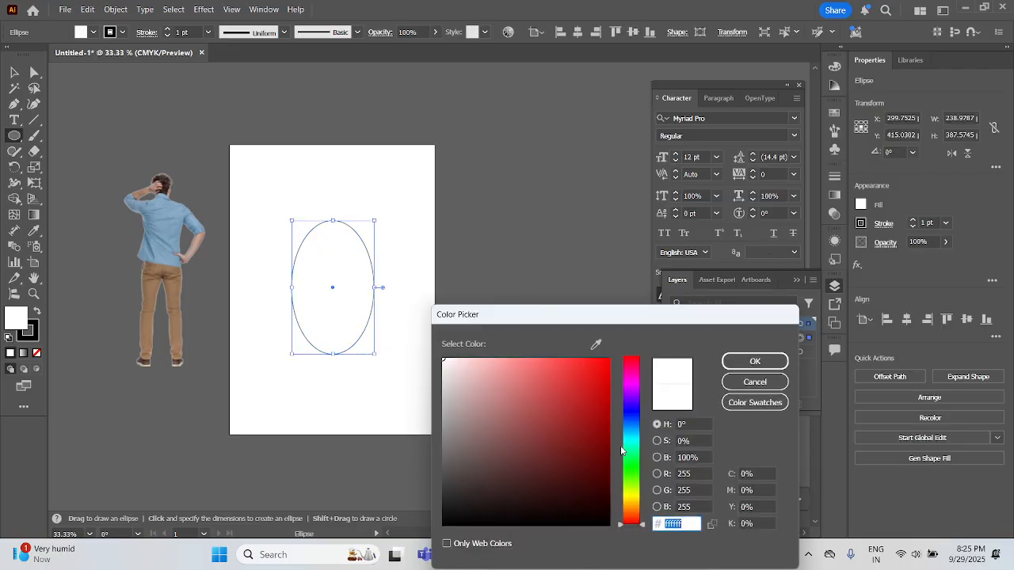
left_click(630, 500)
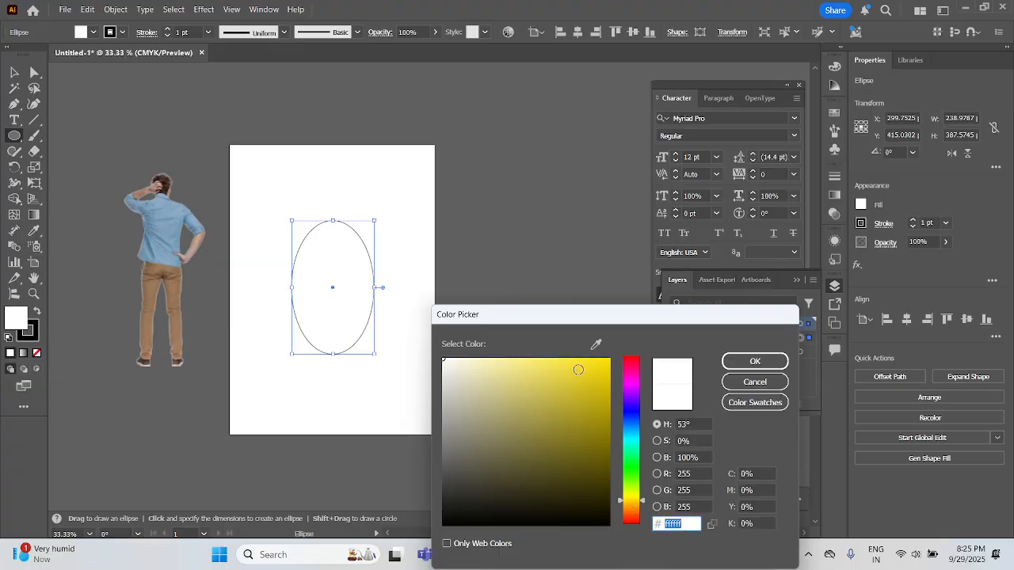
left_click(578, 370)
left_click(754, 361)
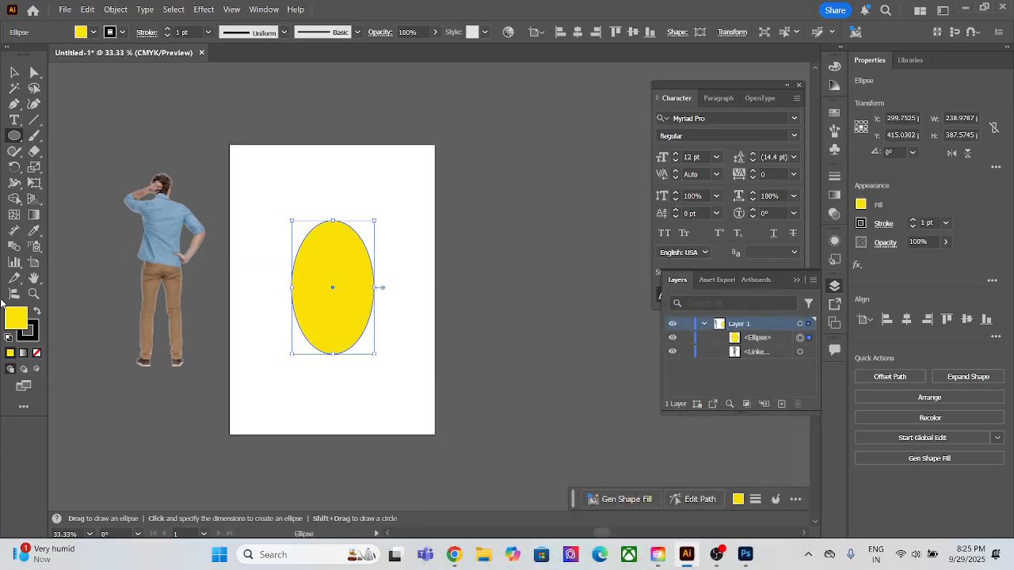
Broaden the top of the yellow ellipse by lengthening both direction handles of its topmost anchor point outward.
left_click(35, 338)
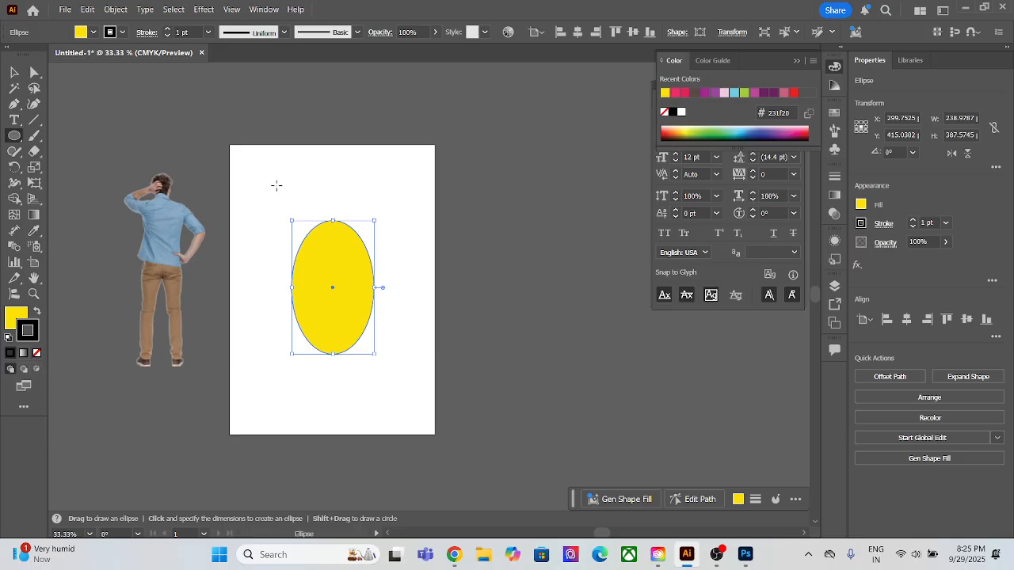
key("v")
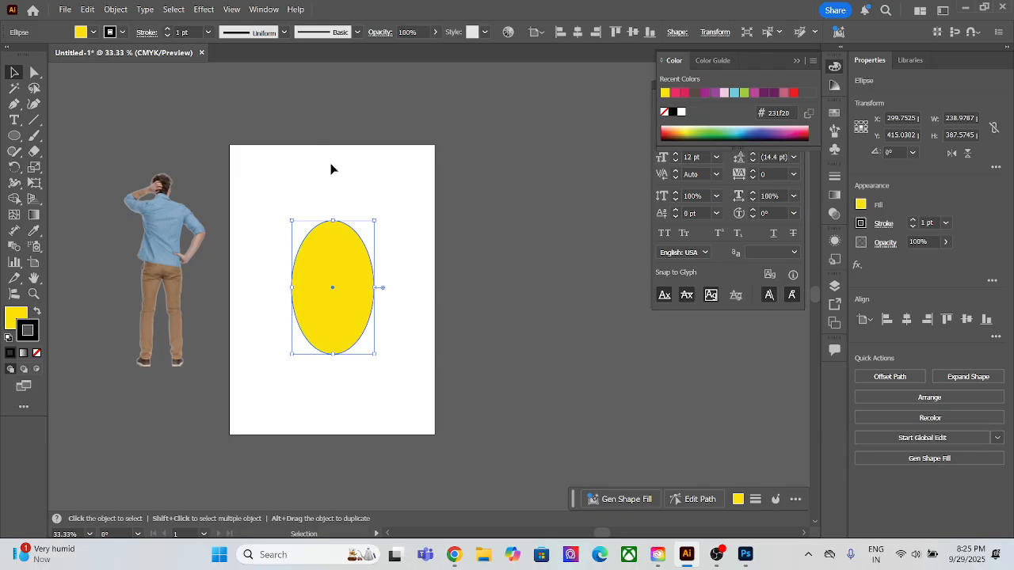
left_click(320, 181)
left_click(34, 72)
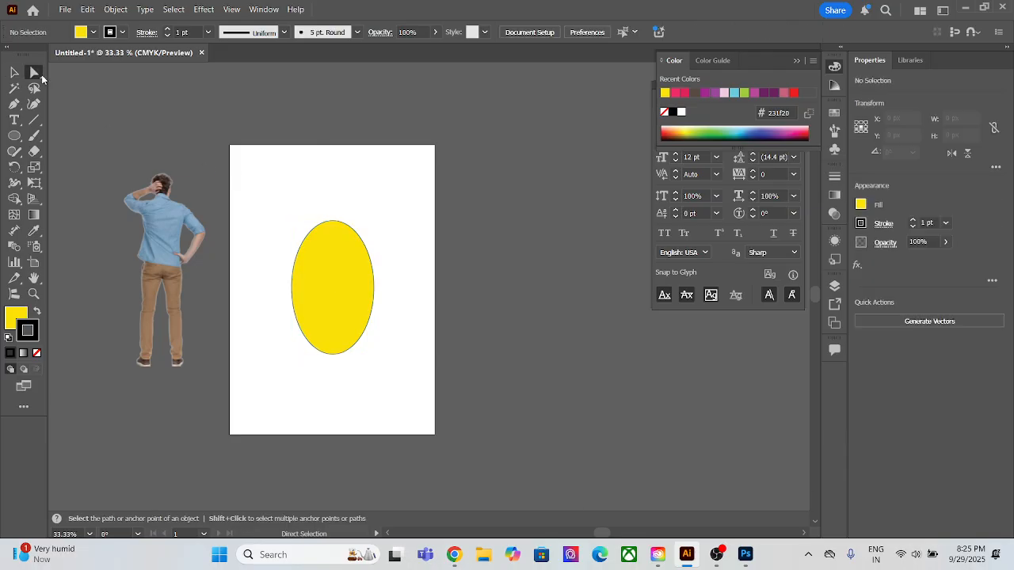
left_click(344, 221)
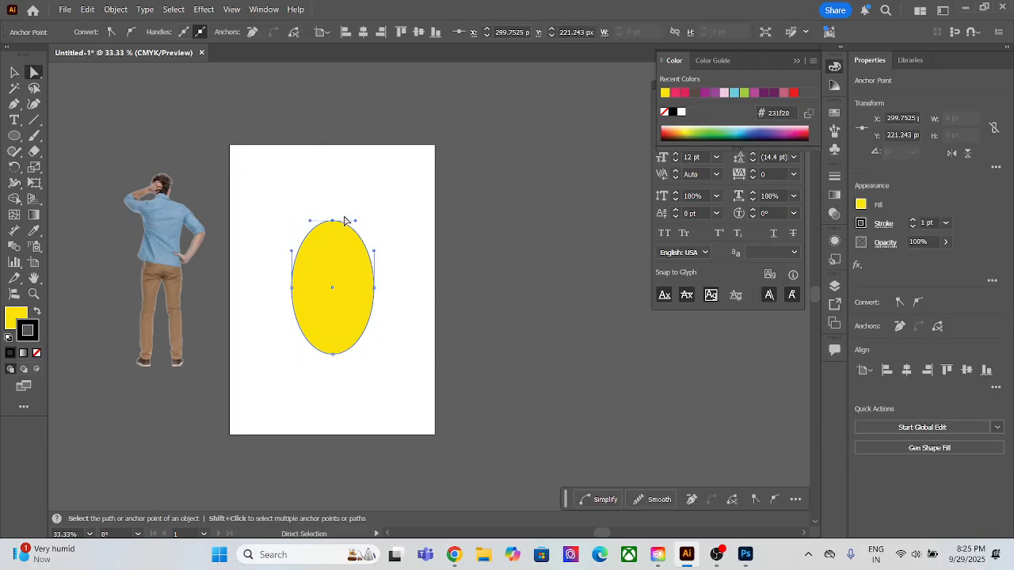
scroll(330, 243, "up", 2)
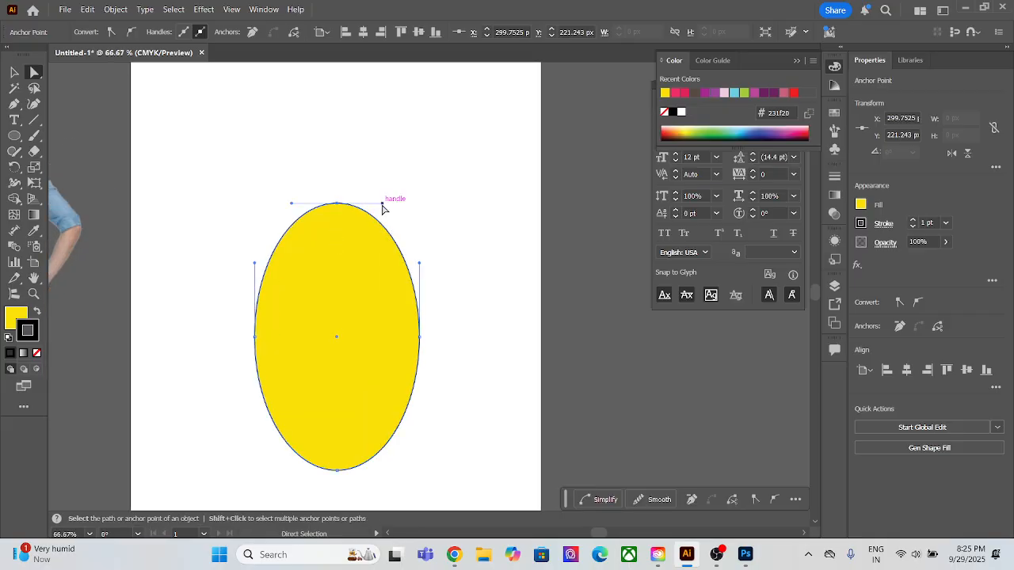
left_click_drag(382, 206, 397, 204)
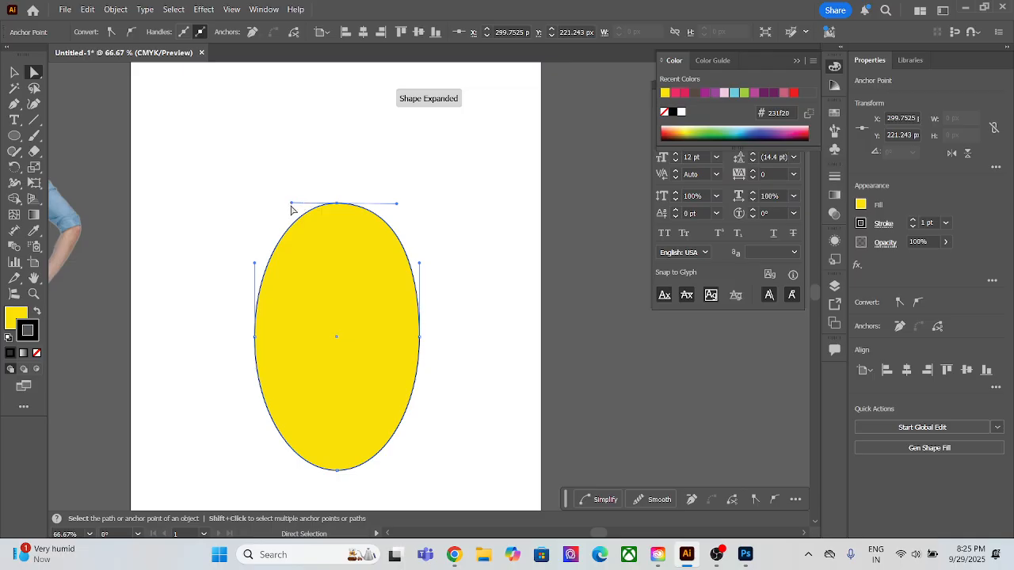
left_click_drag(286, 203, 270, 205)
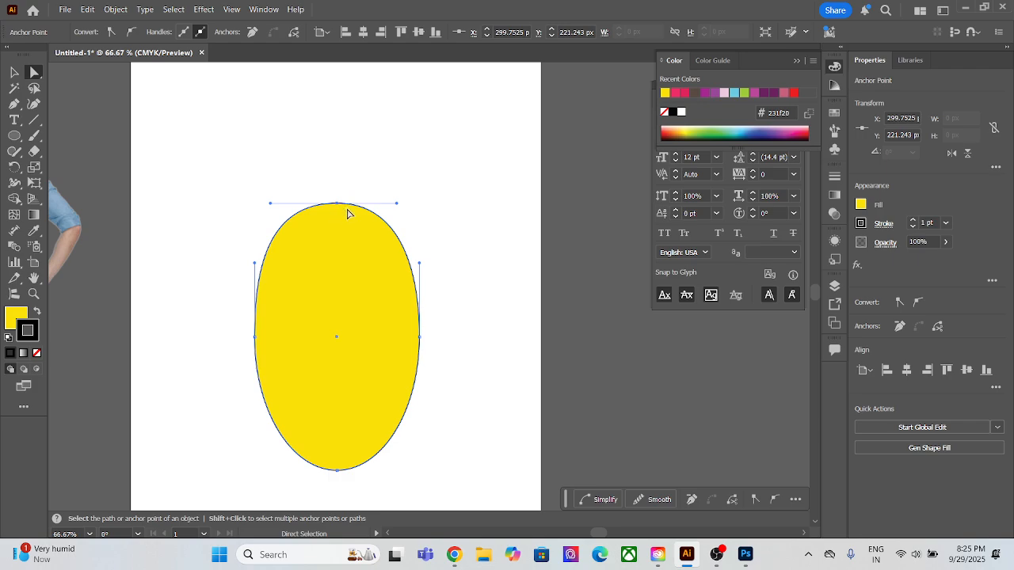
Tilt the right anchor point's lower handle inward to curve that side, and move the point inward to about X 403 px.
left_click(420, 337)
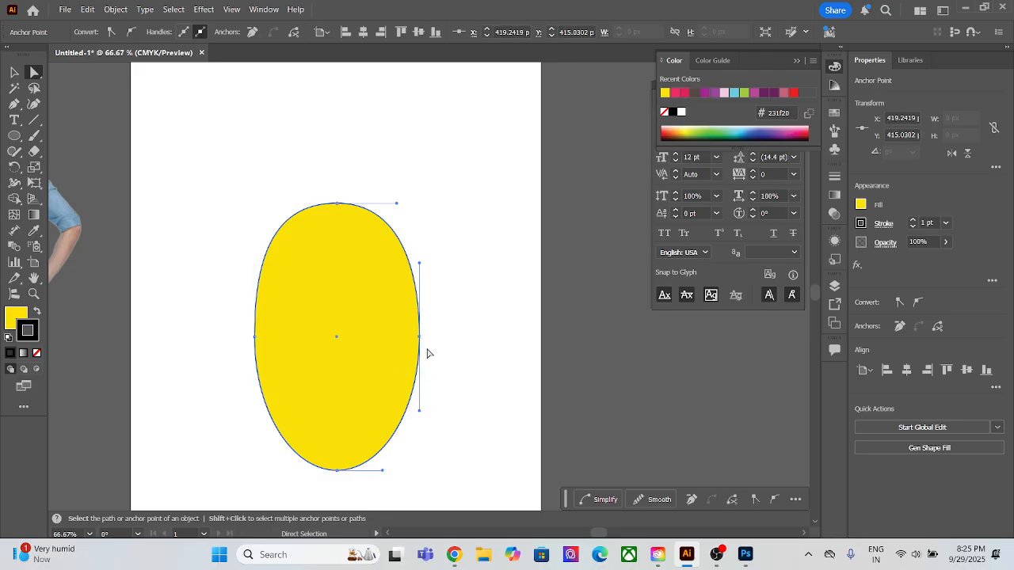
left_click_drag(420, 412, 388, 404)
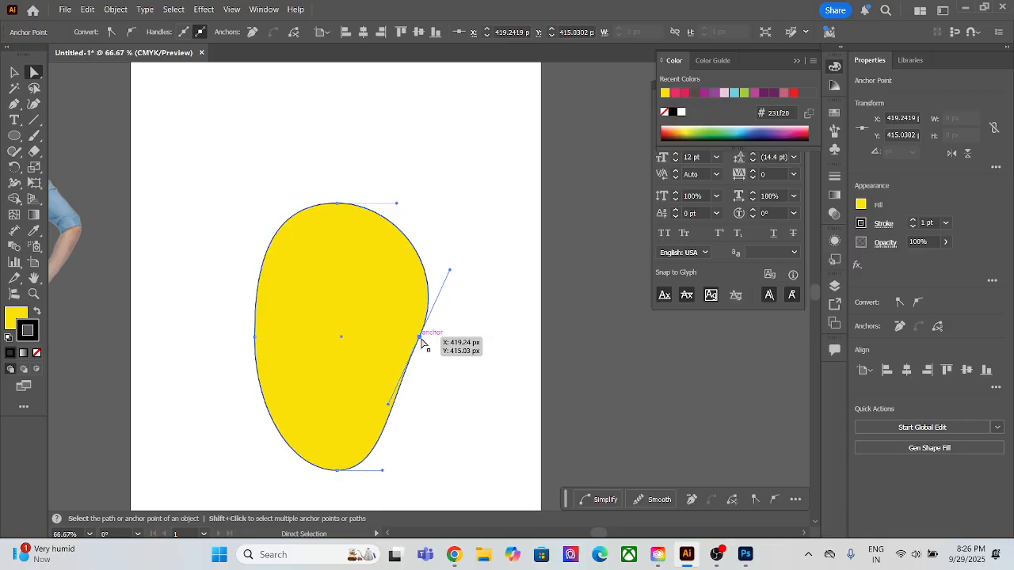
left_click_drag(420, 342, 408, 342)
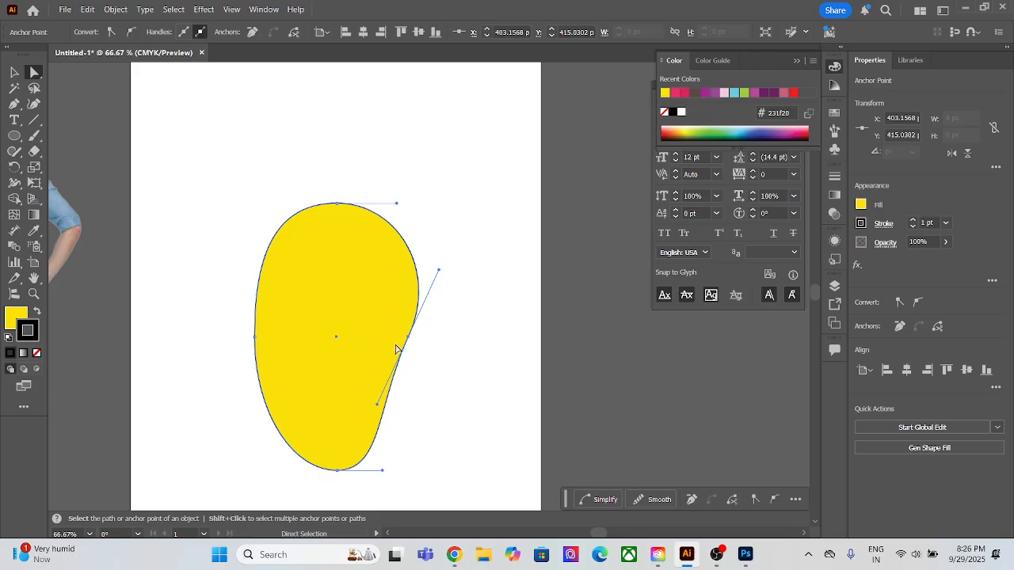
Move the left anchor to about X 150, Y 383 px and the right anchor to about X 389, Y 410 px, tilting its handles further into a mango shape.
left_click_drag(237, 306, 283, 372)
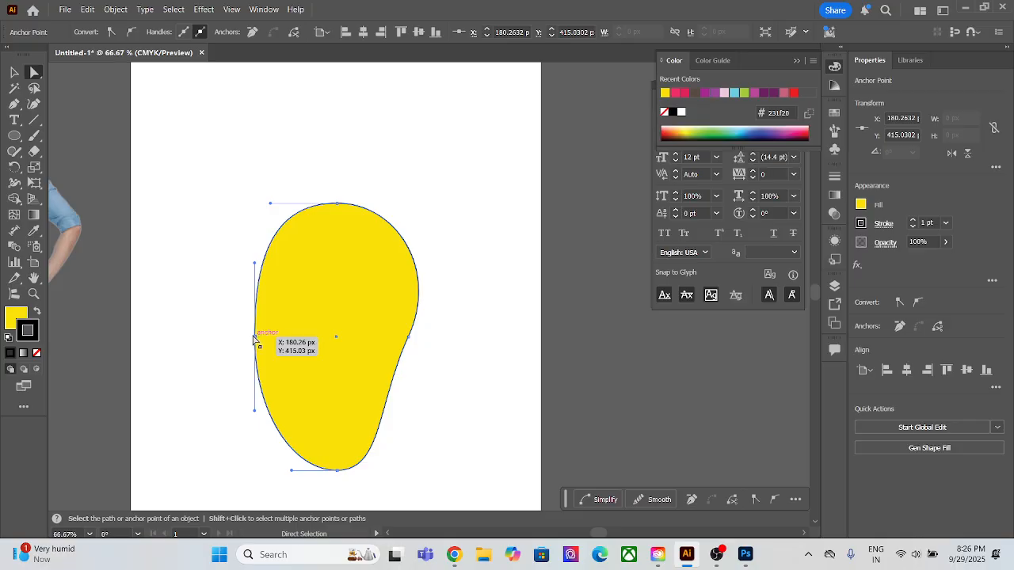
left_click_drag(254, 337, 233, 318)
left_click(410, 338)
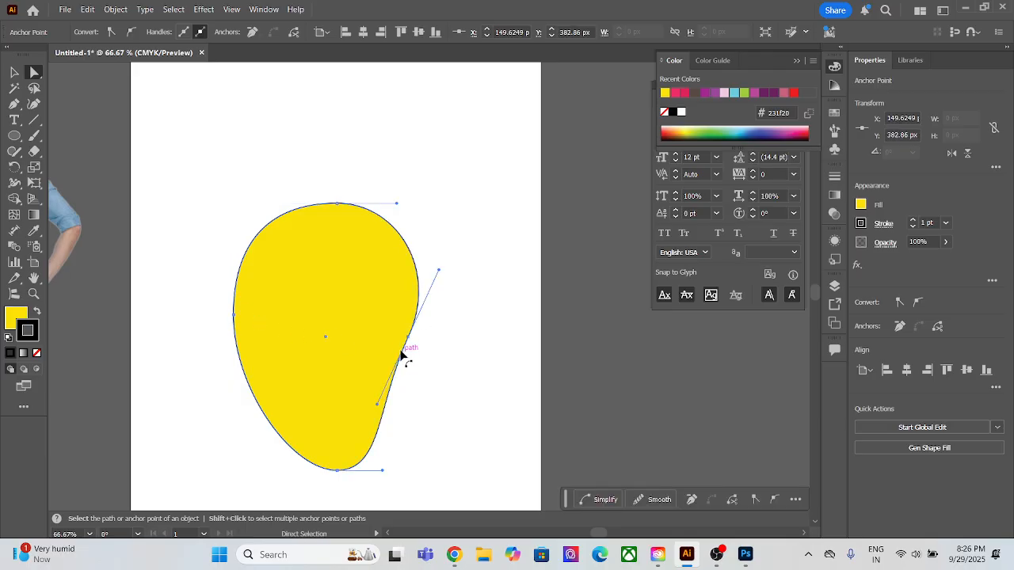
left_click_drag(408, 338, 398, 337)
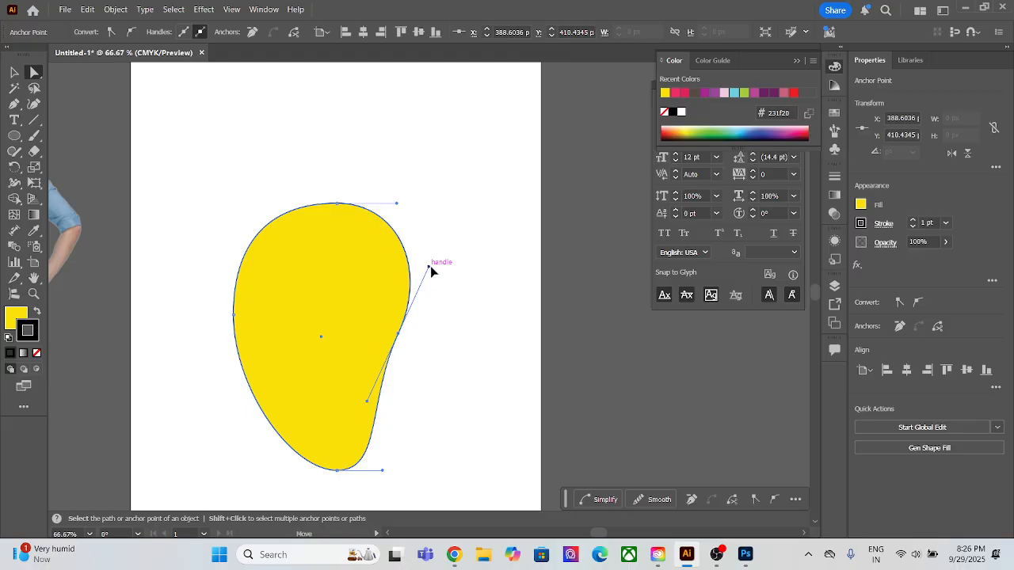
left_click_drag(428, 267, 442, 270)
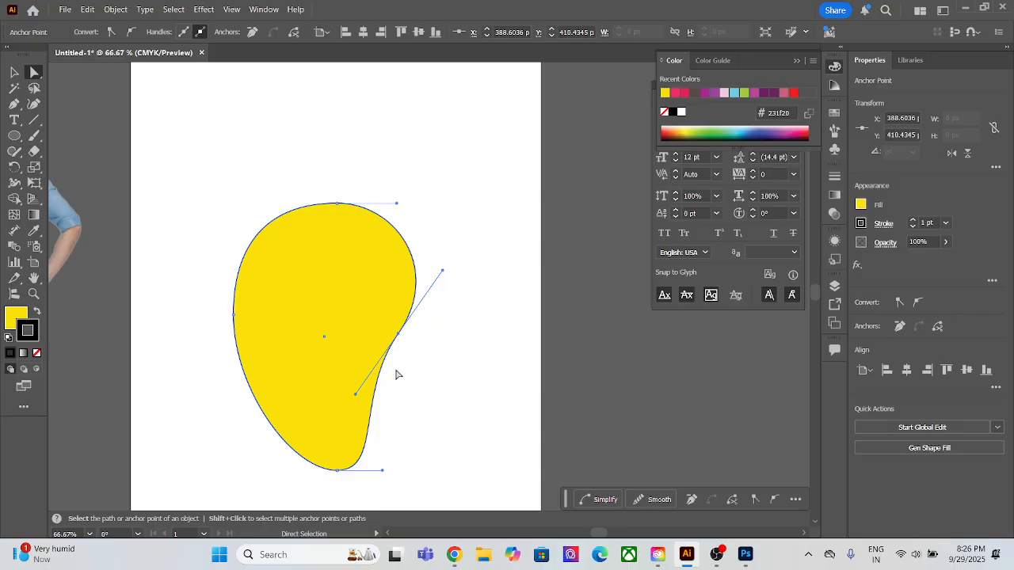
left_click(15, 72)
left_click(314, 170)
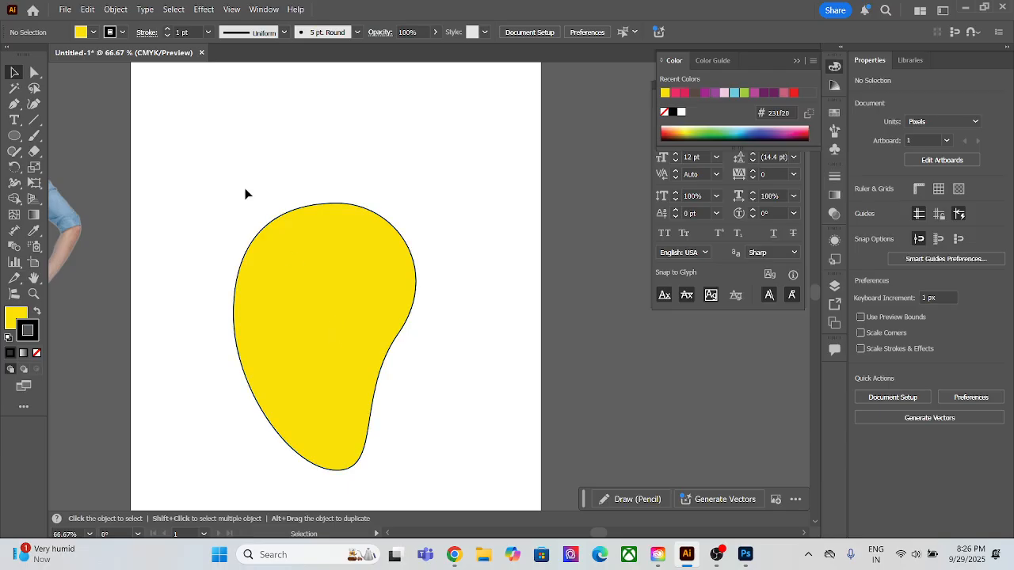
Draw a curved stem about 115 × 60 px with the Arc tool, rising from the top edge of the mango shape.
left_click(33, 121)
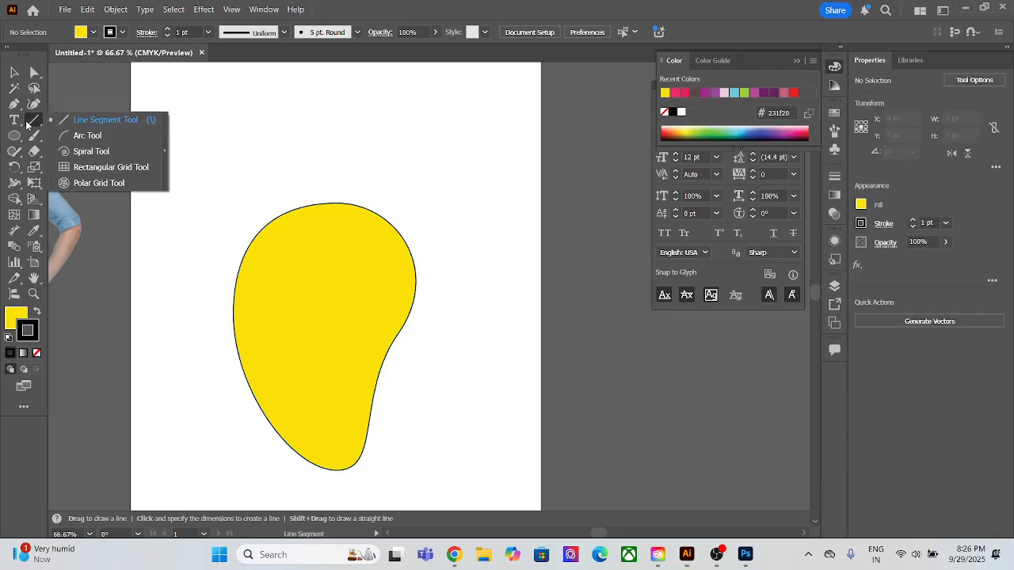
left_click(87, 136)
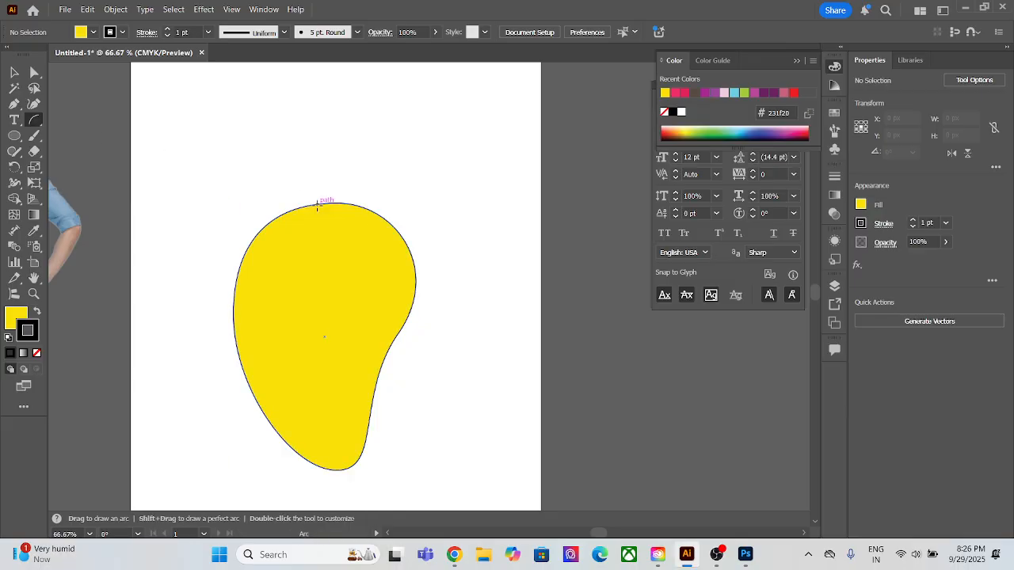
mouse_move(319, 201)
left_mouse_down()
mouse_move(362, 164)
mouse_move(398, 160)
mouse_move(405, 169)
left_mouse_up()
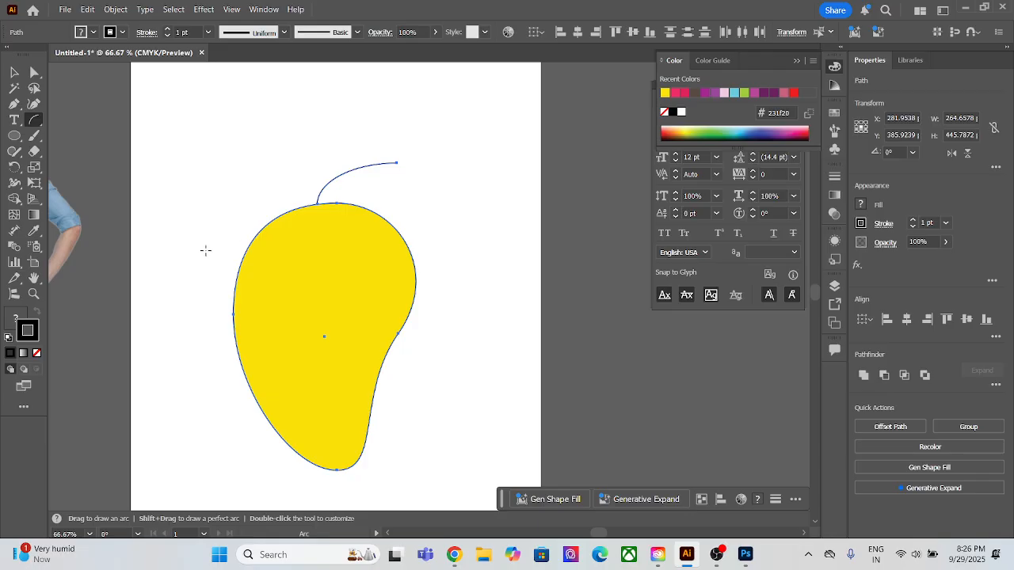
left_click(13, 72)
left_click(300, 117)
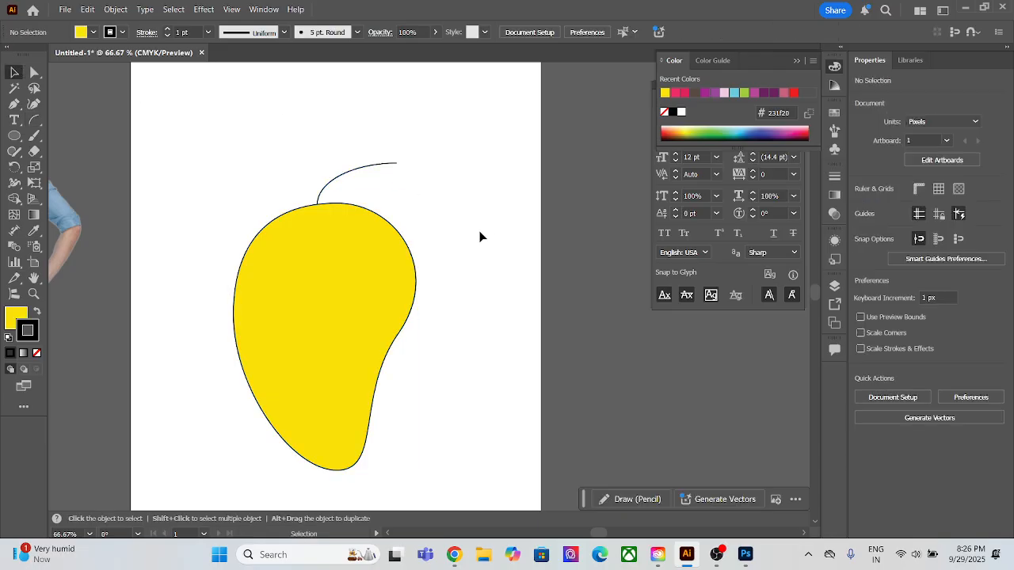
Taper the stem with the Width tool by widening its free end to about 32.85 px.
left_click_drag(338, 150, 411, 172)
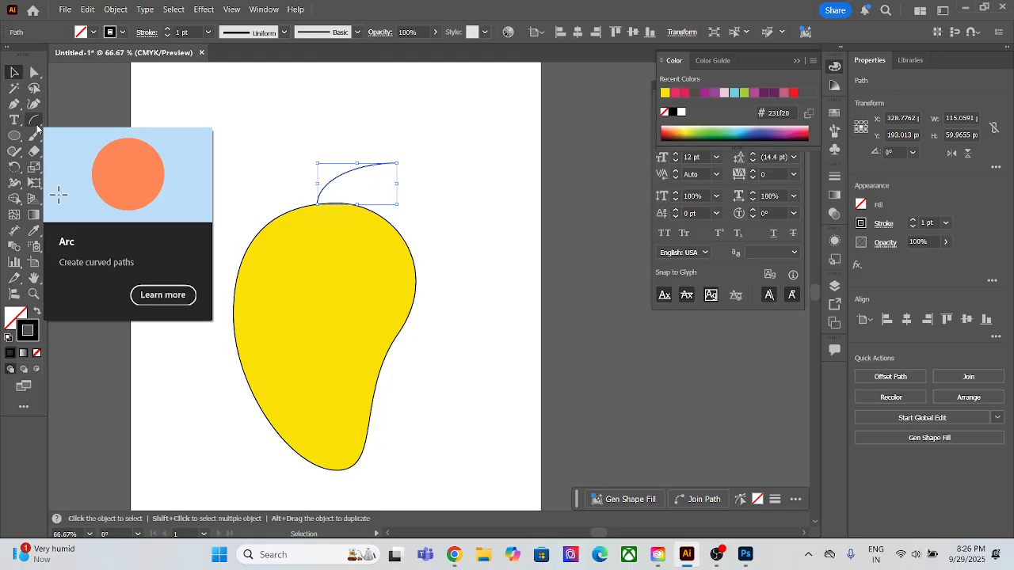
left_click(13, 184)
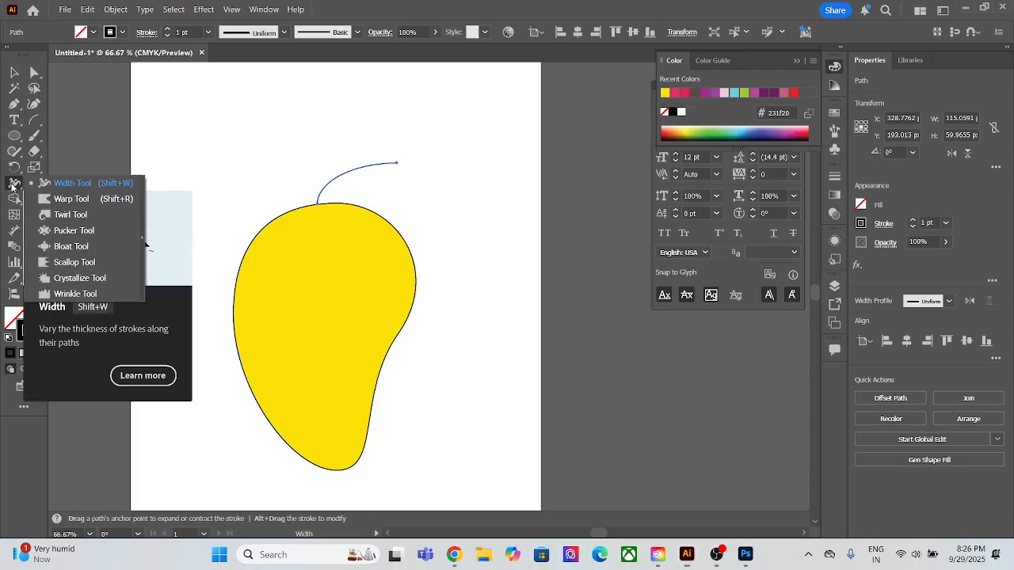
left_click(133, 183)
scroll(407, 172, "up", 2)
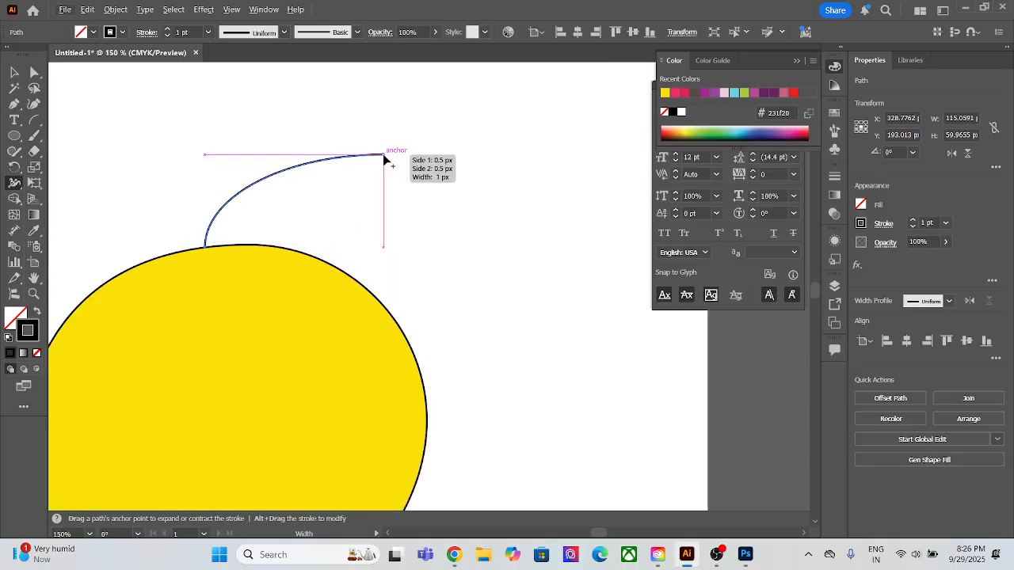
left_click_drag(384, 157, 385, 180)
scroll(408, 172, "down", 3)
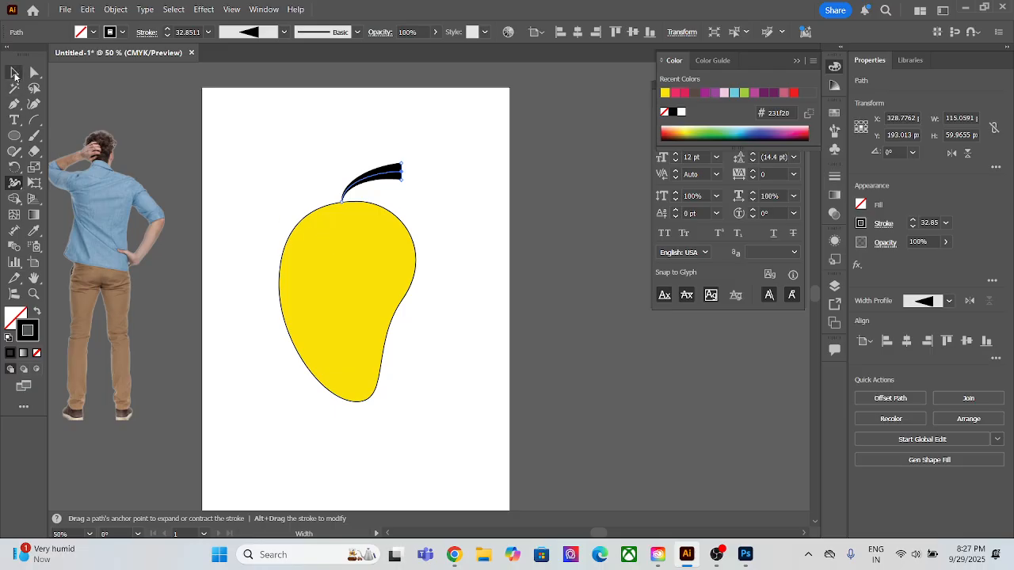
left_click(14, 72)
left_click(475, 172)
Draw a flat ellipse about 14 × 2.3 px at the base of the stem on the mango's upper edge.
scroll(377, 230, "up", 4)
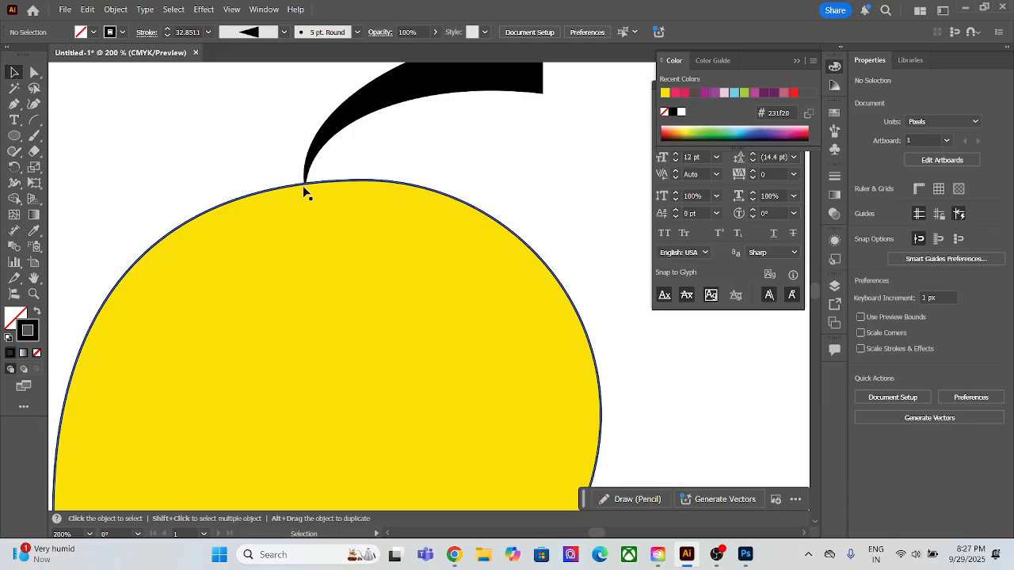
left_click_drag(14, 136, 71, 167)
left_click_drag(299, 188, 327, 189)
left_click(14, 72)
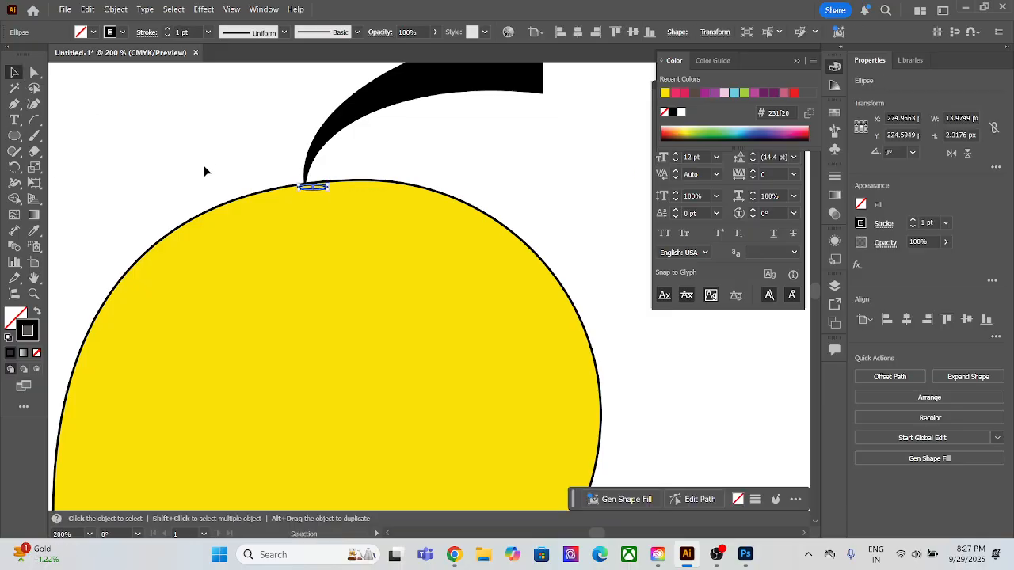
Try to shift the small ellipse into place beneath the stem.
scroll(313, 208, "up", 6)
left_click_drag(323, 157, 357, 327)
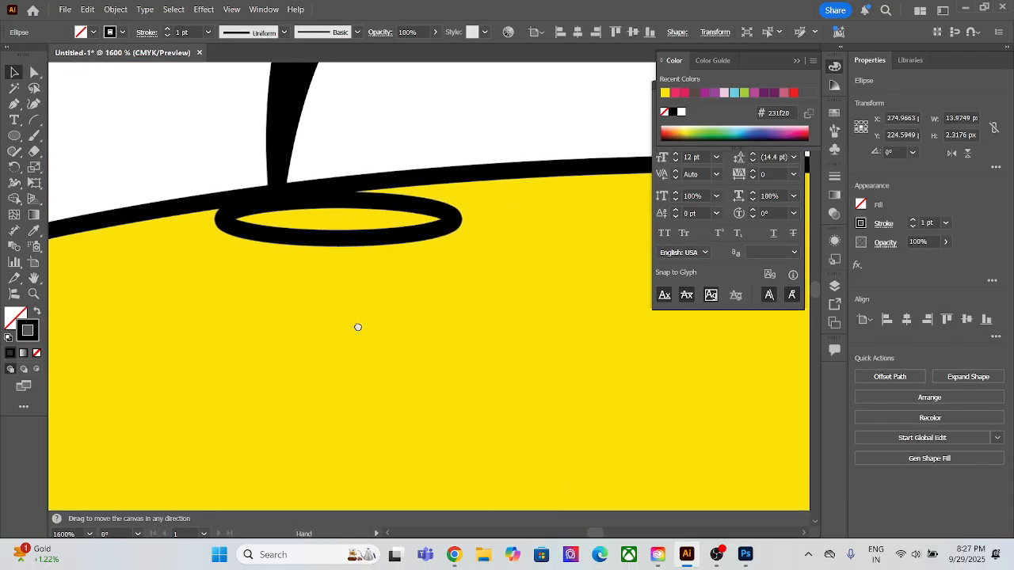
mouse_move(350, 243)
left_mouse_down()
mouse_move(308, 242)
mouse_move(337, 251)
left_mouse_up()
left_click(365, 242)
scroll(325, 251, "down", 1)
scroll(325, 252, "down", 2)
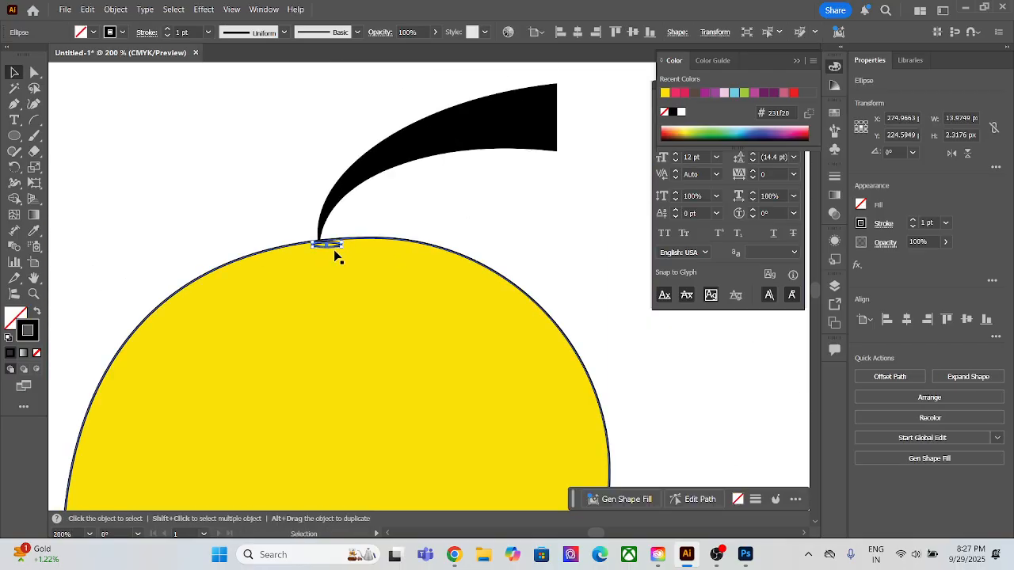
scroll(335, 252, "up", 4)
left_click_drag(339, 229, 301, 230)
left_click(380, 218)
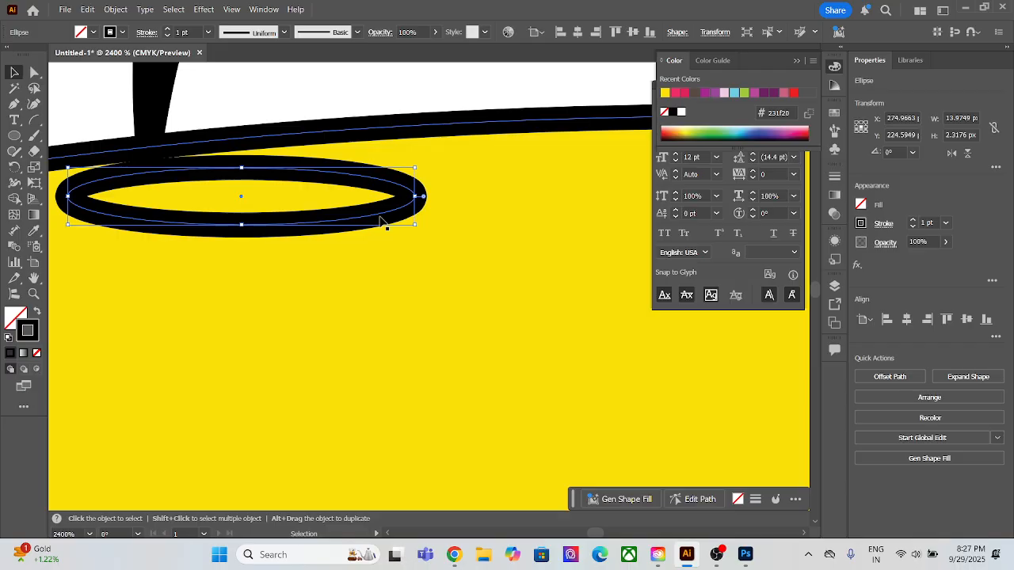
left_click_drag(380, 218, 362, 226)
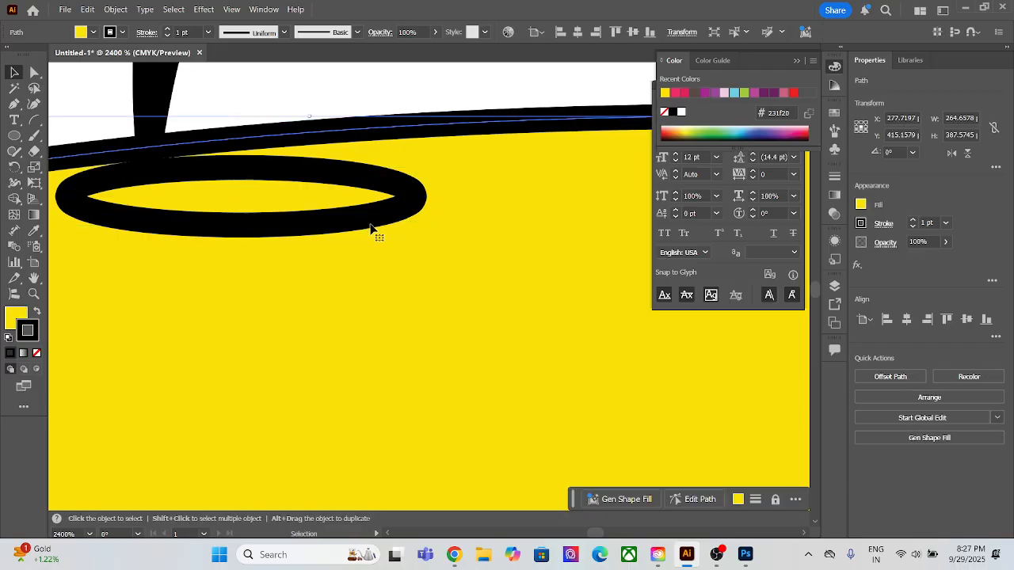
Nudge the small ellipse 4 px left to centre it under the stem, and swap its fill and stroke for a solid black fill.
scroll(370, 224, "down", 6)
left_click(370, 223)
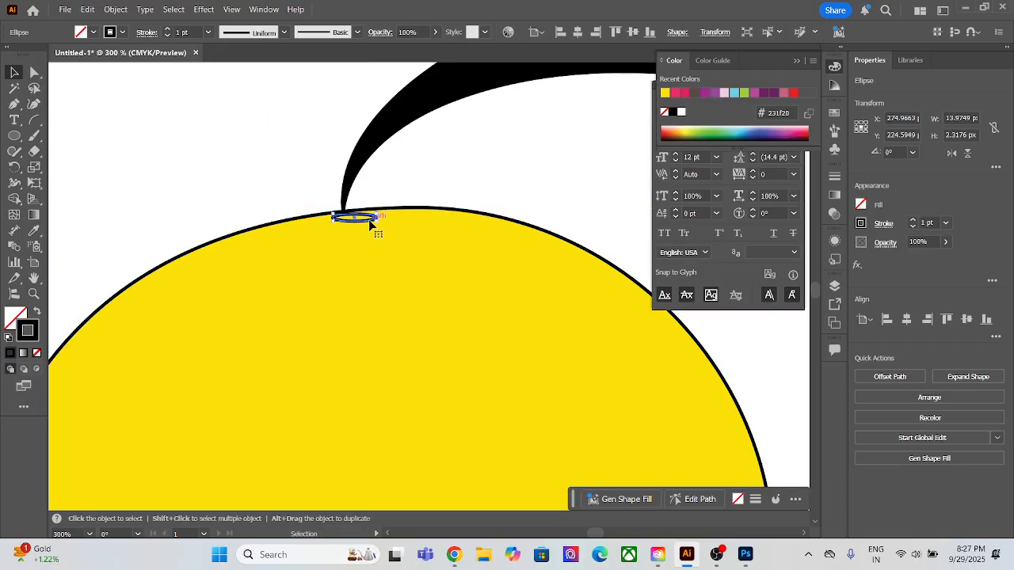
key("Left")
key("Left")
key("Left")
key("Left")
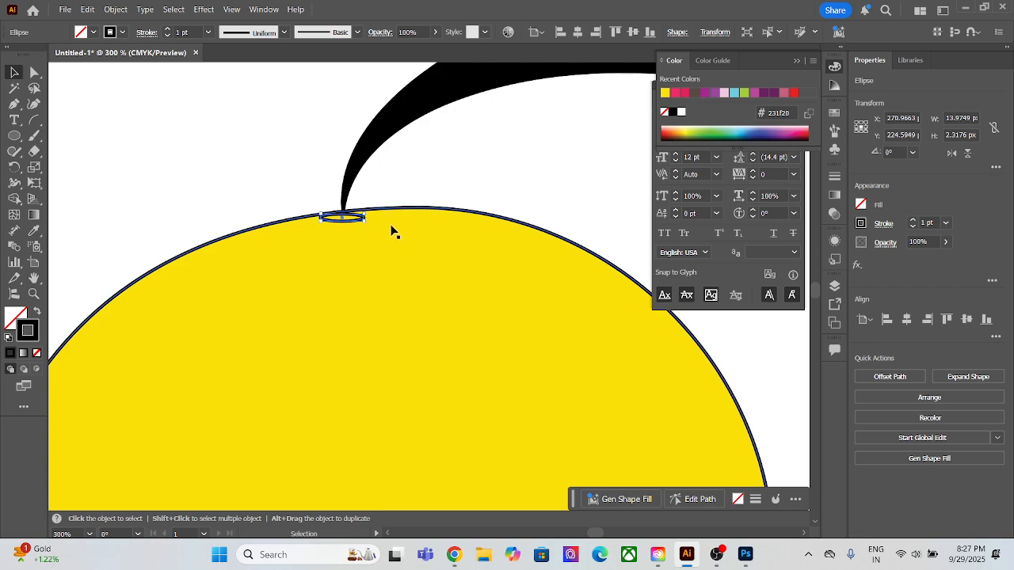
left_click(37, 315)
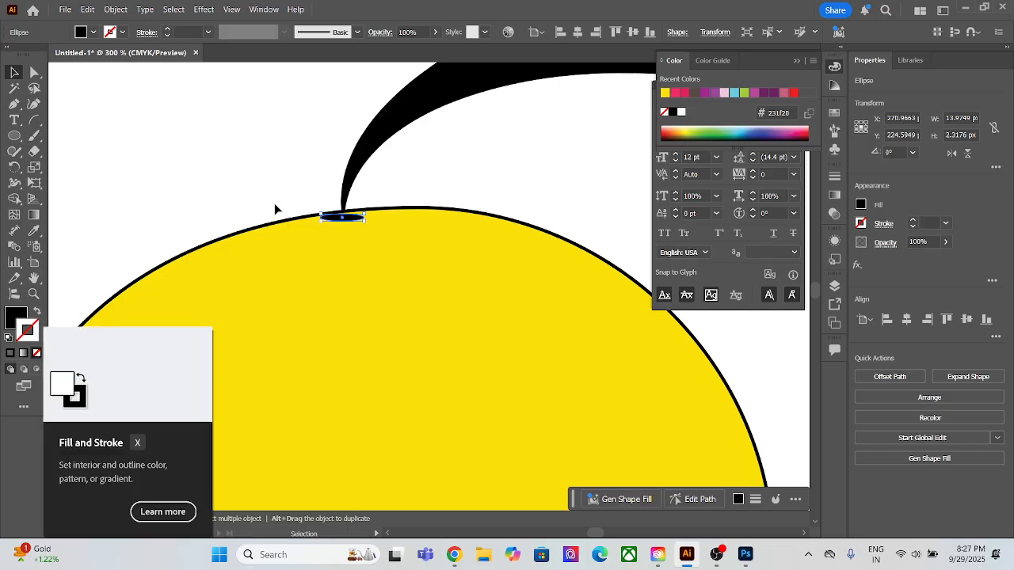
left_click(400, 181)
Rotate the small black ellipse about 6° to follow the mango's outline, and shift it slightly up against the stem's base.
left_click(356, 221)
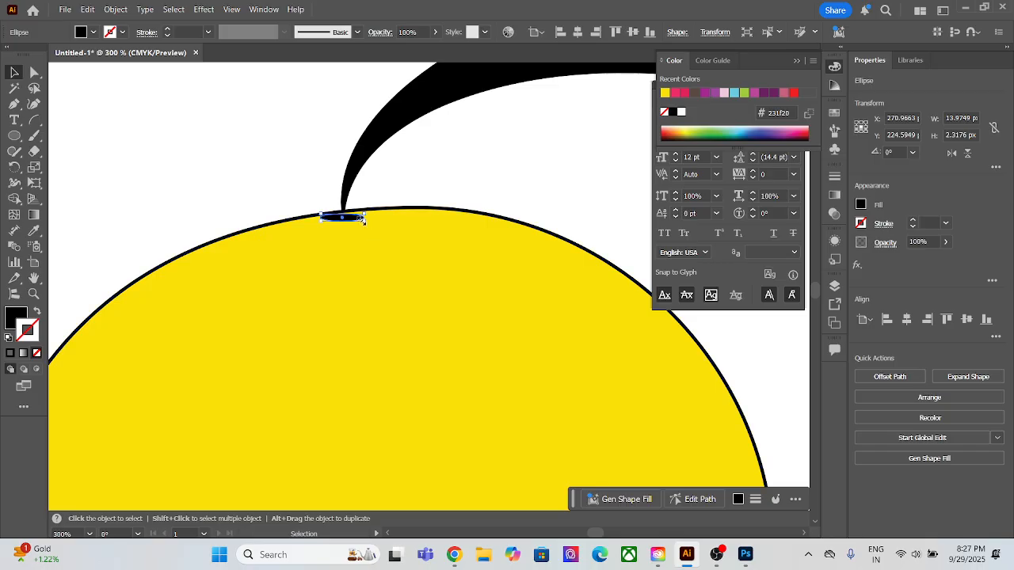
scroll(367, 227, "up", 6)
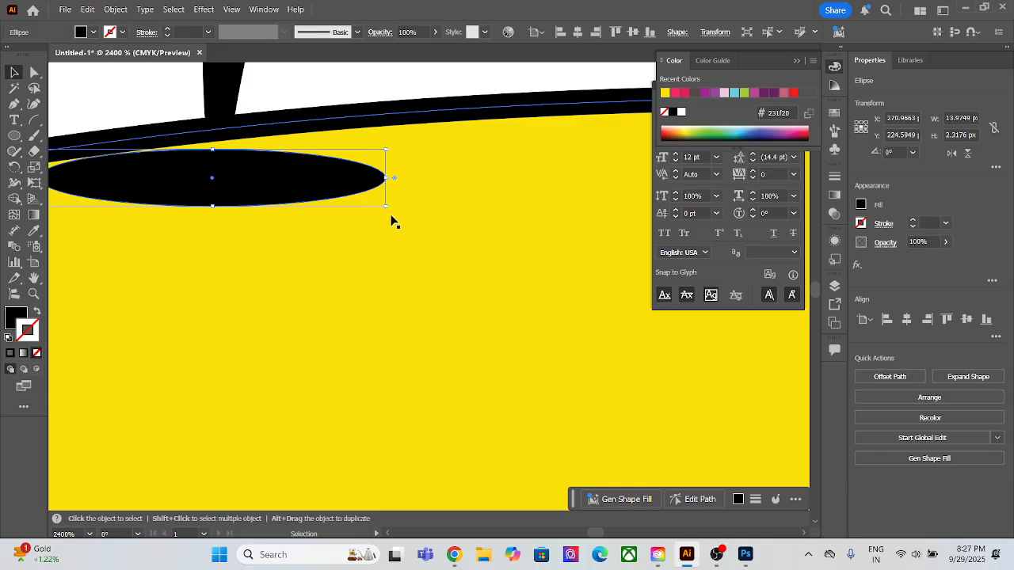
left_click_drag(389, 210, 385, 190)
left_click_drag(267, 177, 282, 167)
scroll(284, 176, "down", 3)
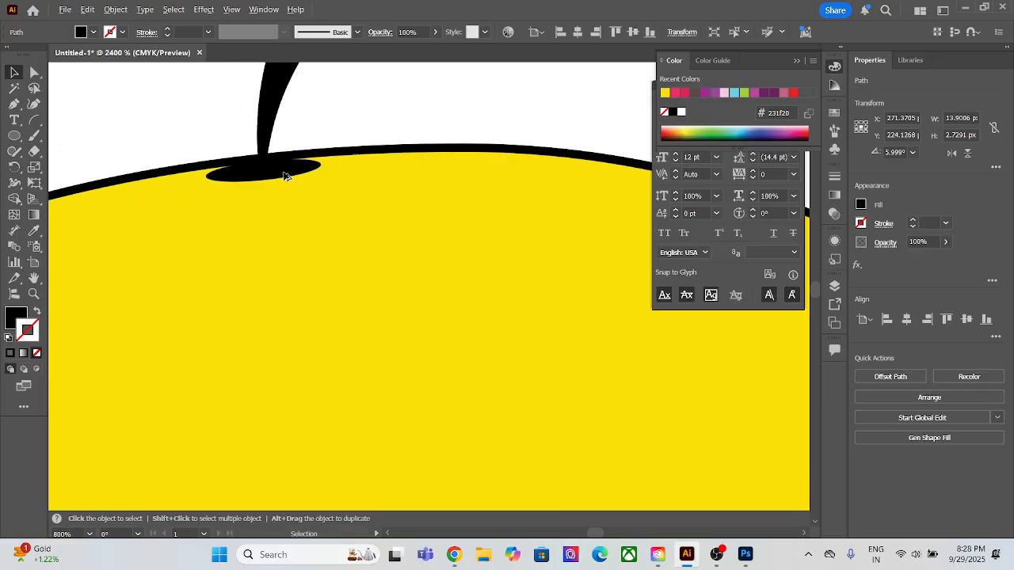
Recolour the small ellipse at the stem's base with a dark green fill, #144f00.
mouse_move(269, 124)
left_mouse_down()
mouse_move(273, 144)
mouse_move(271, 132)
left_mouse_up()
left_click(269, 141)
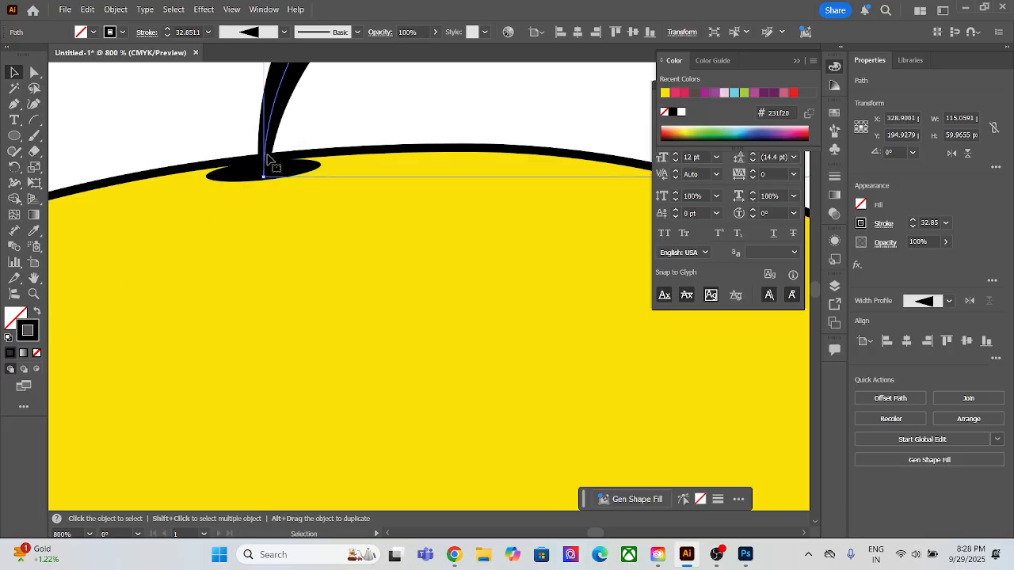
left_click(242, 178)
double_click(18, 319)
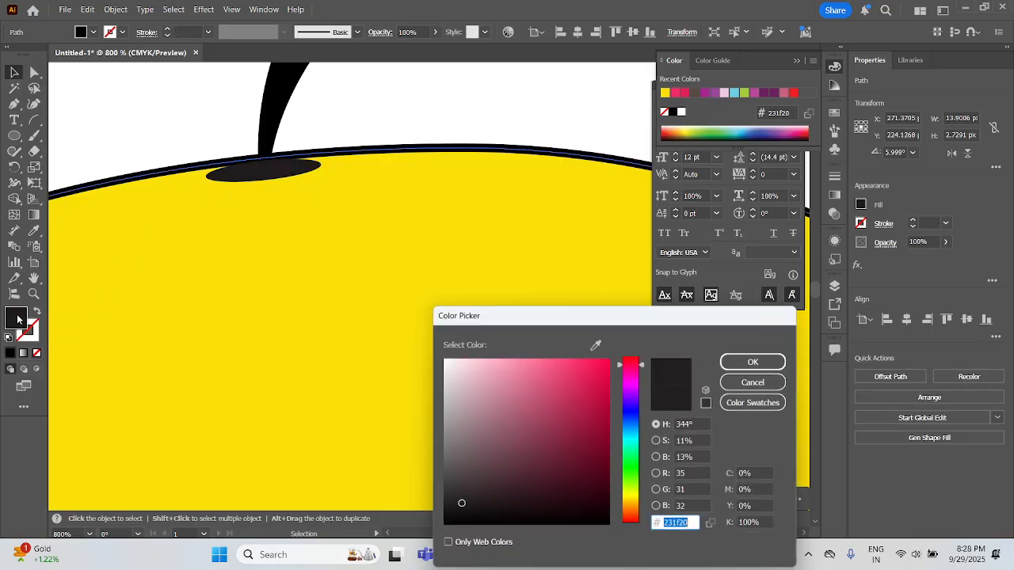
left_click_drag(628, 452, 616, 474)
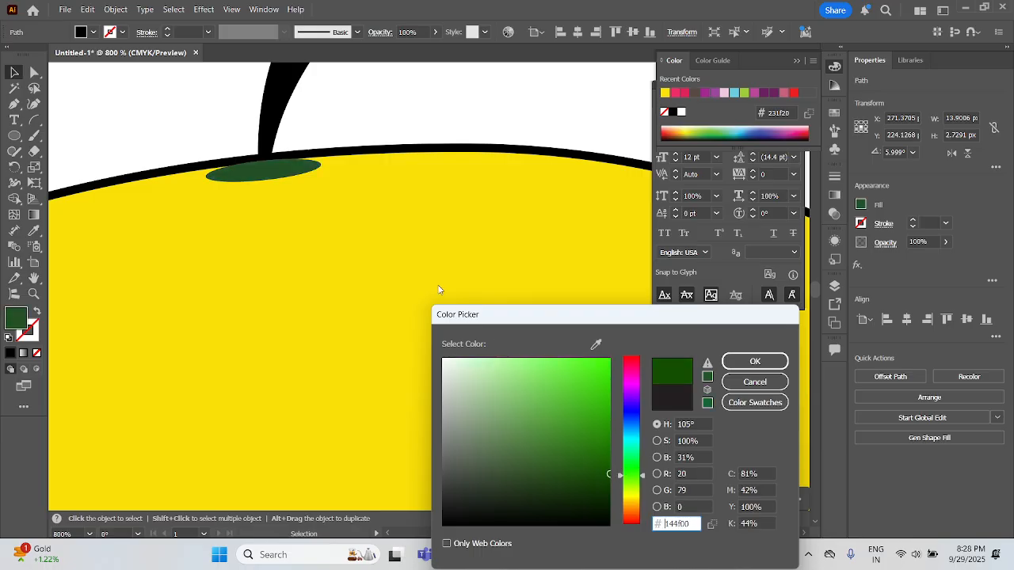
left_click(755, 361)
Shift the green ellipse slightly to the right beneath the stem's base.
left_click(271, 159)
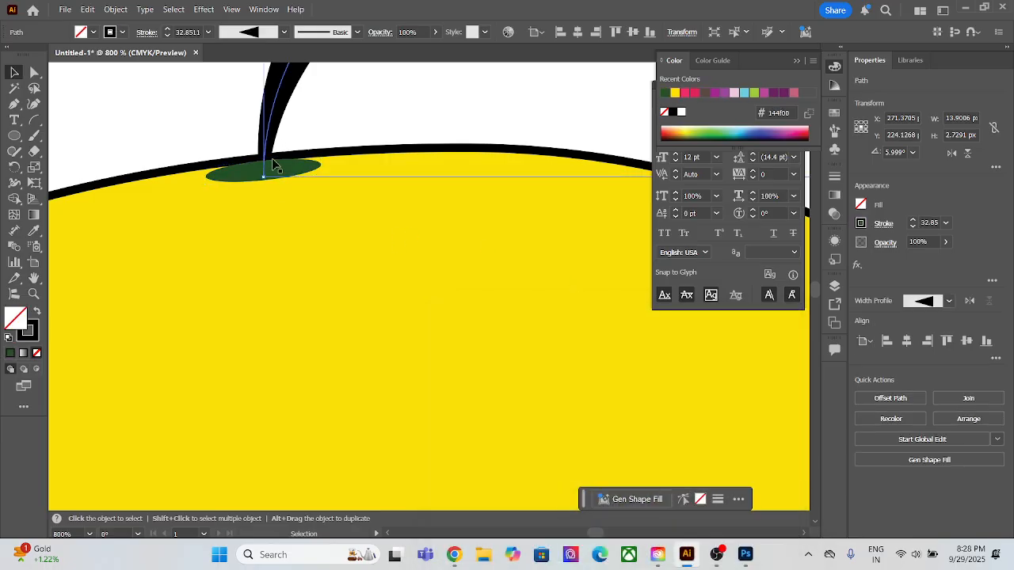
left_click(275, 176)
mouse_move(270, 124)
left_mouse_down()
mouse_move(270, 136)
mouse_move(269, 124)
left_mouse_up()
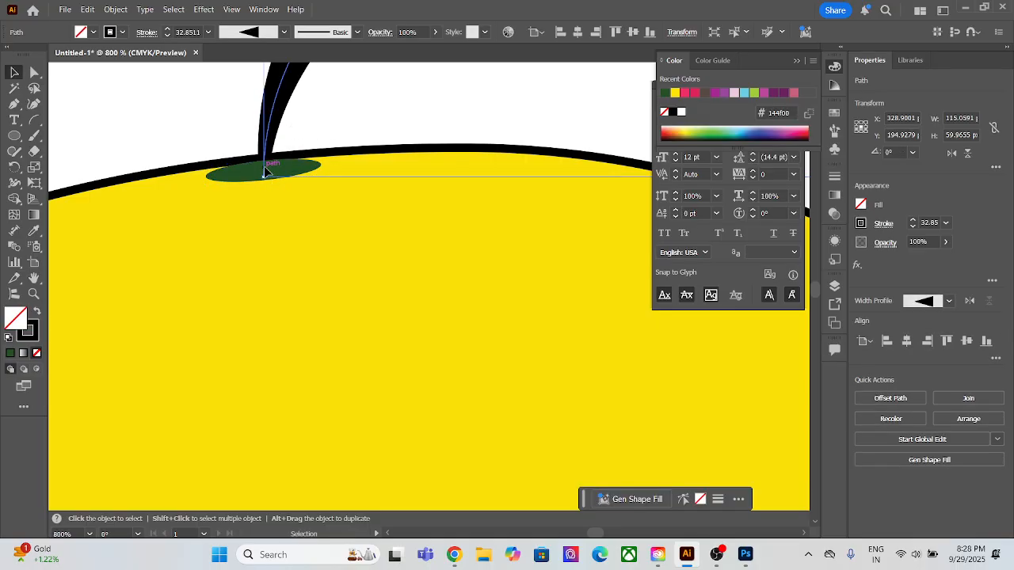
left_click(273, 159, "shift")
scroll(273, 159, "down", 4)
scroll(304, 118, "up", 3)
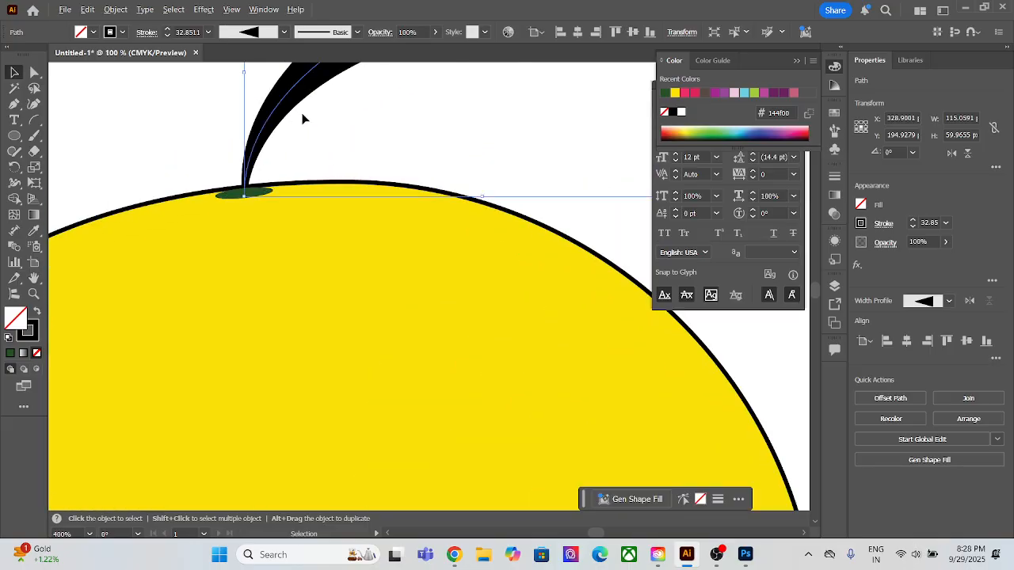
scroll(247, 197, "up", 2)
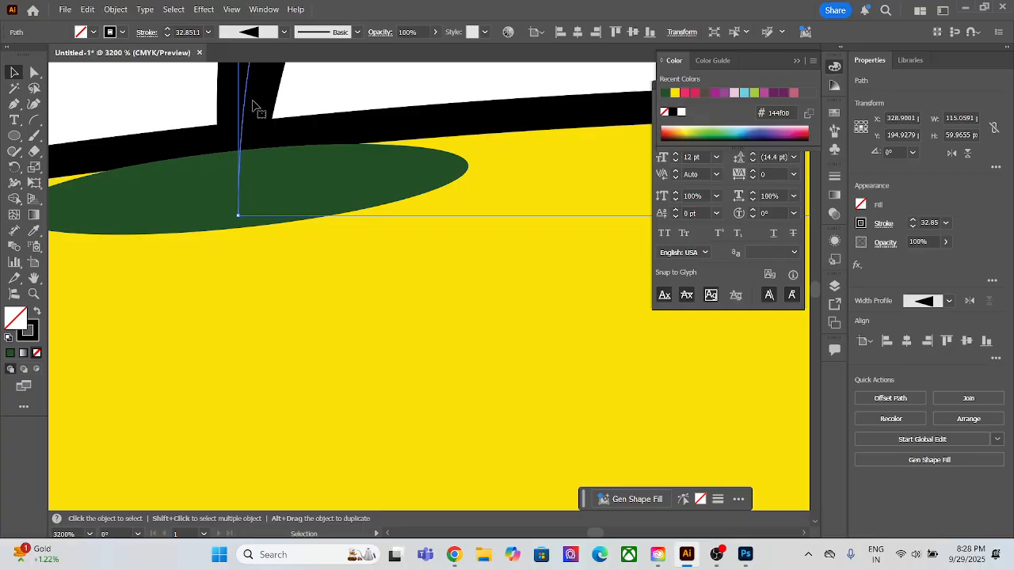
left_click(248, 190)
mouse_move(247, 190)
left_mouse_down()
mouse_move(254, 264)
mouse_move(268, 189)
left_mouse_up()
left_click(263, 94)
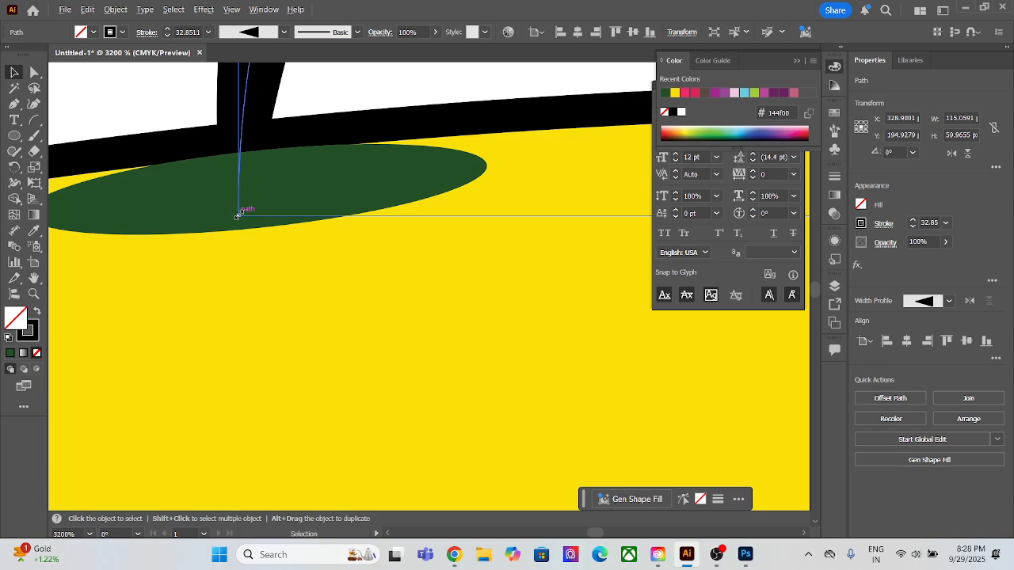
Add the text note "ctrl+shift+] up" above the mango, beside the stem.
scroll(237, 214, "down", 8)
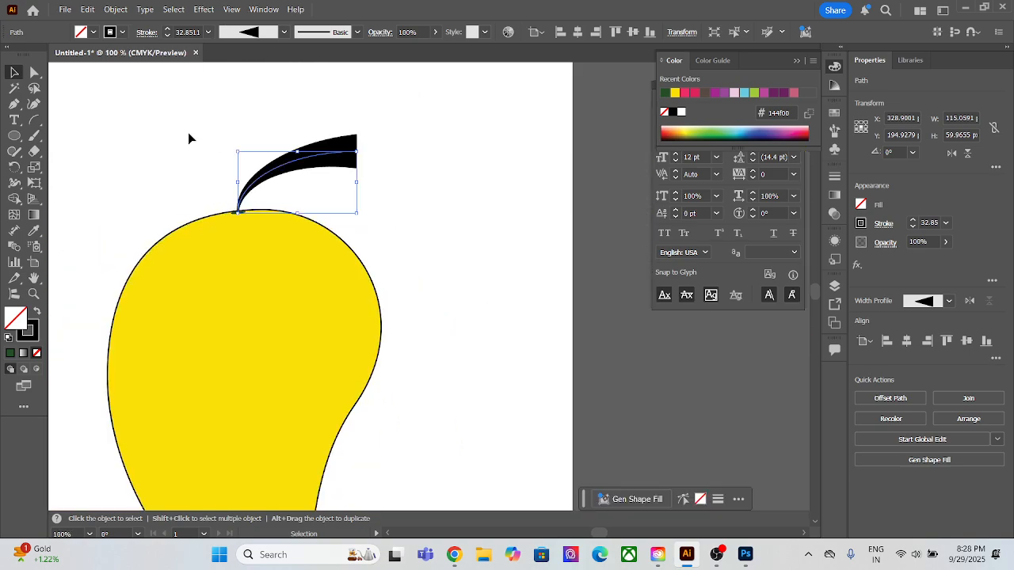
left_click(14, 120)
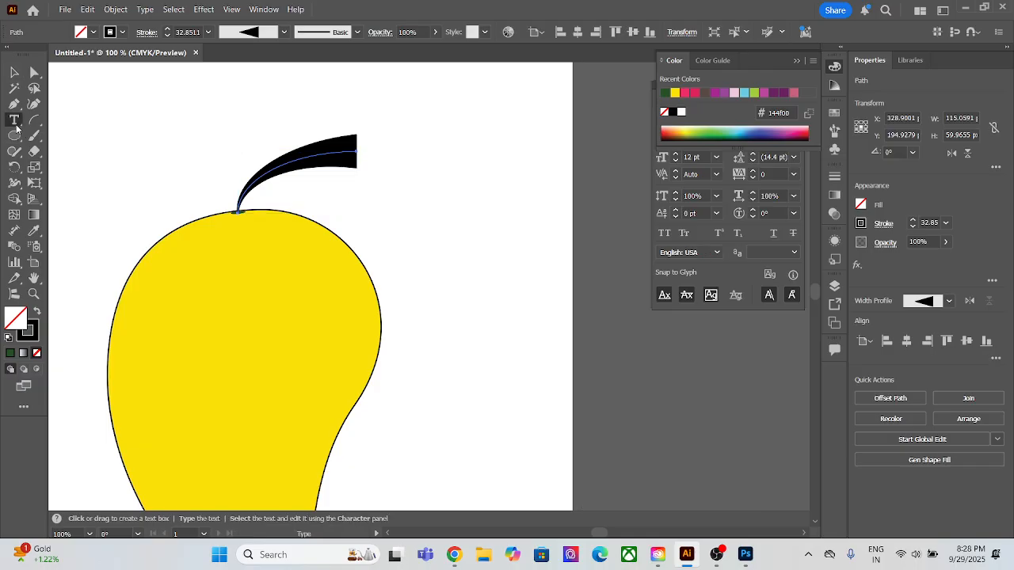
left_click(108, 103)
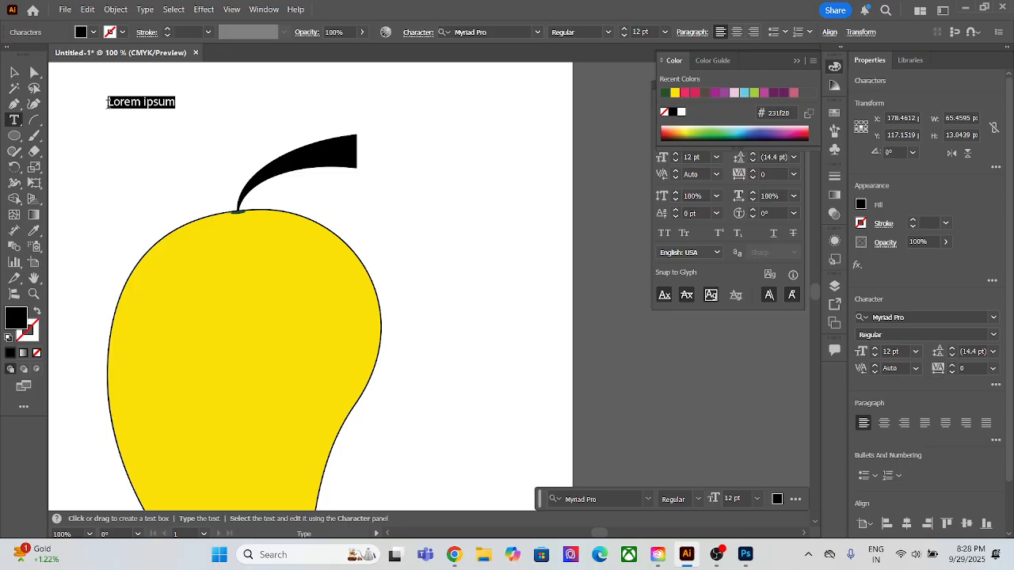
type("p")
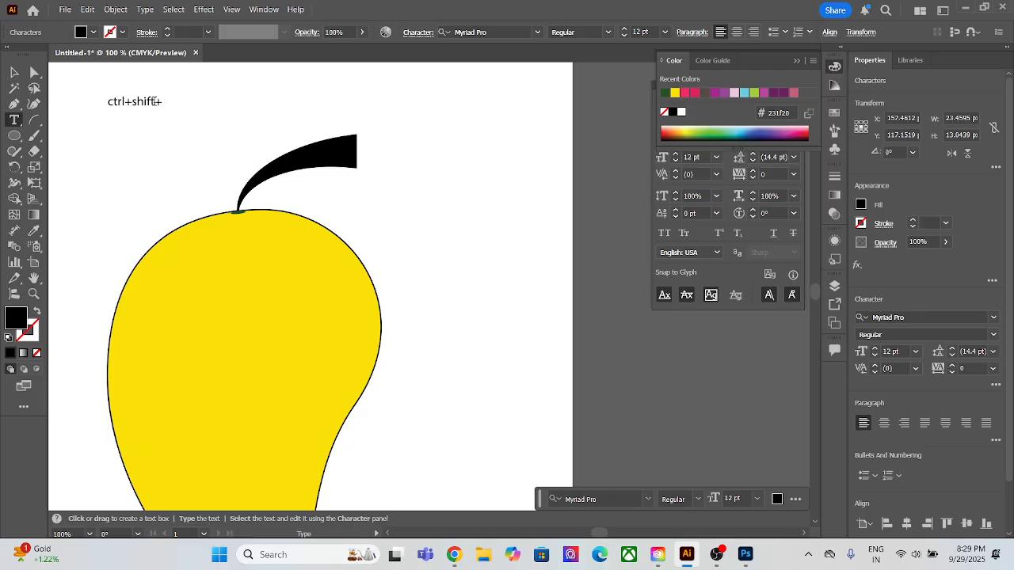
key("BackSpace")
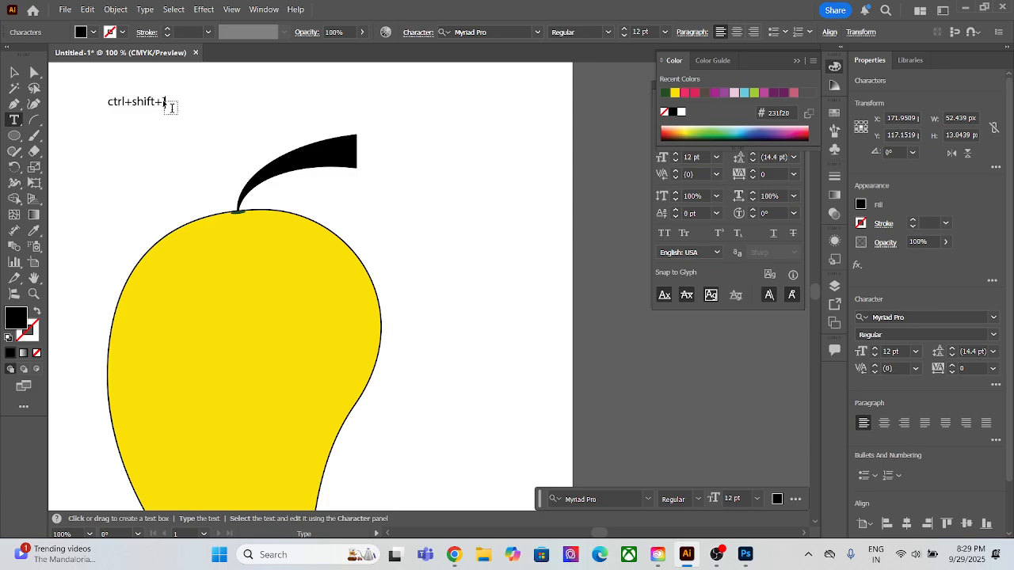
type("] up")
left_click(15, 72)
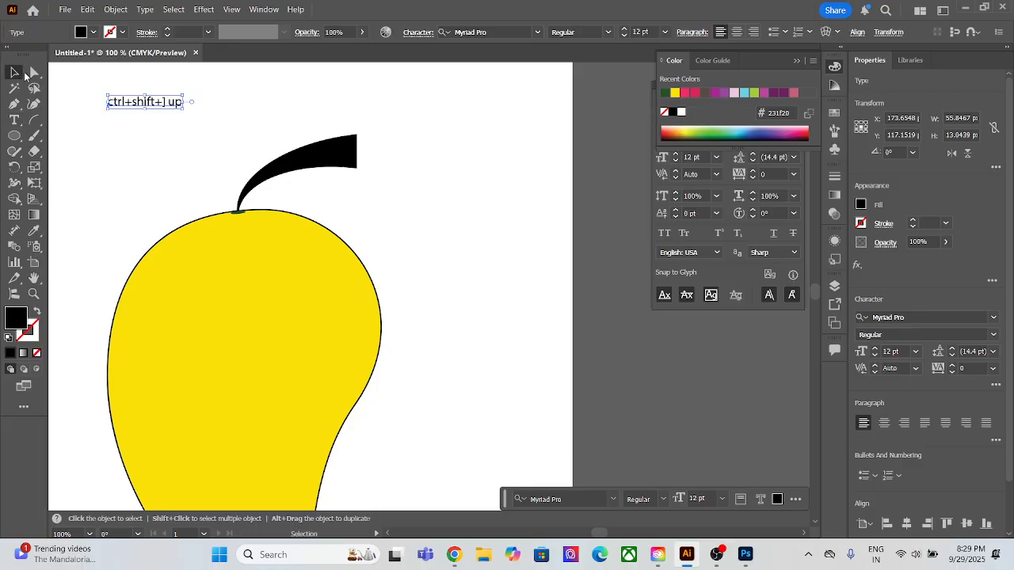
Duplicate the text note directly below itself and change the copy to "ctrl+shift+[ down".
left_click(151, 102)
left_click_drag(150, 99, 150, 115)
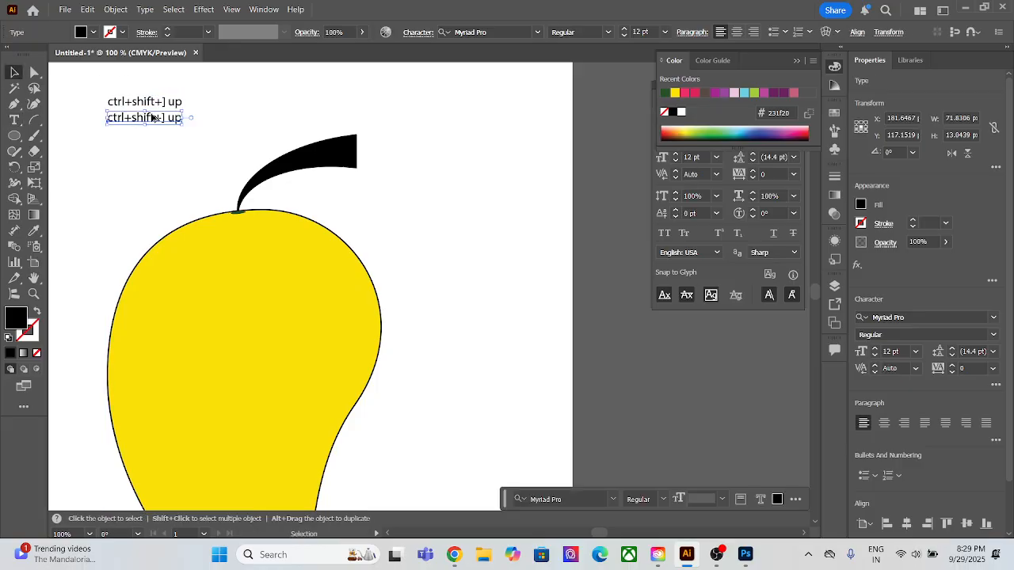
double_click(165, 117)
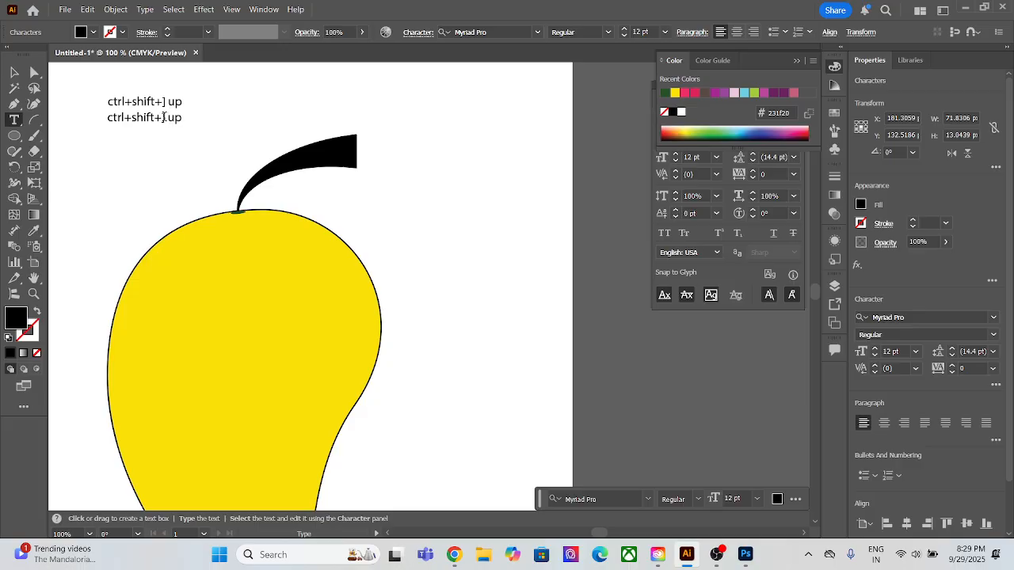
key("BackSpace")
type("[do")
key("BackSpace")
type("wn")
key("Escape")
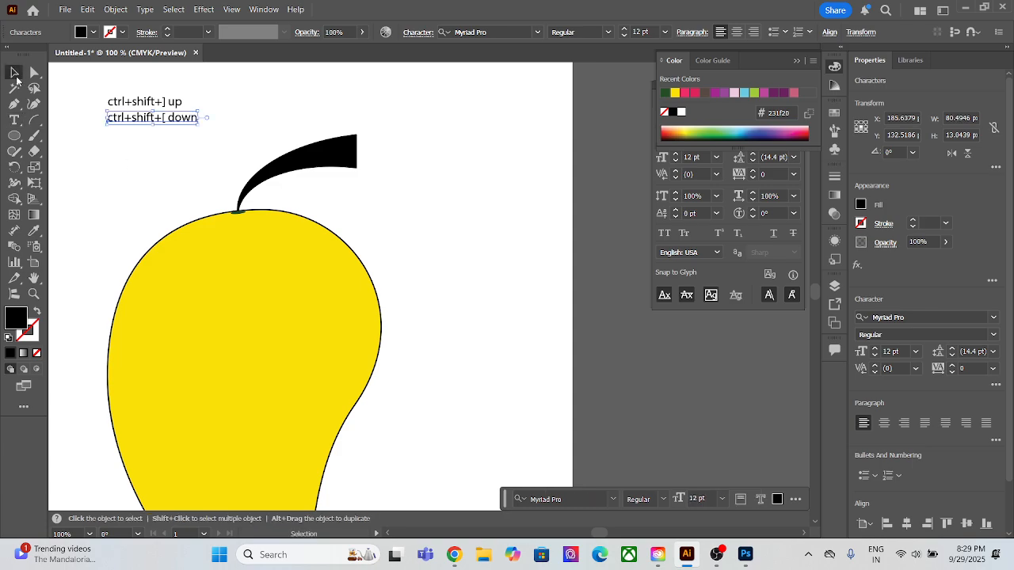
left_click(241, 110)
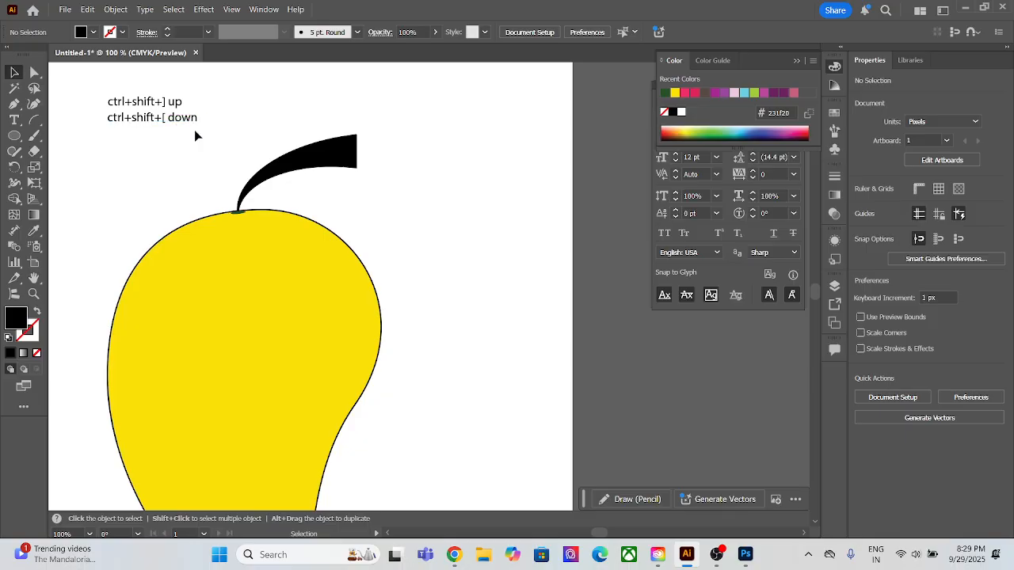
Bring the black stem to the front so it overlaps the green ellipse and the mango.
scroll(195, 132, "up", 5)
scroll(407, 243, "down", 5)
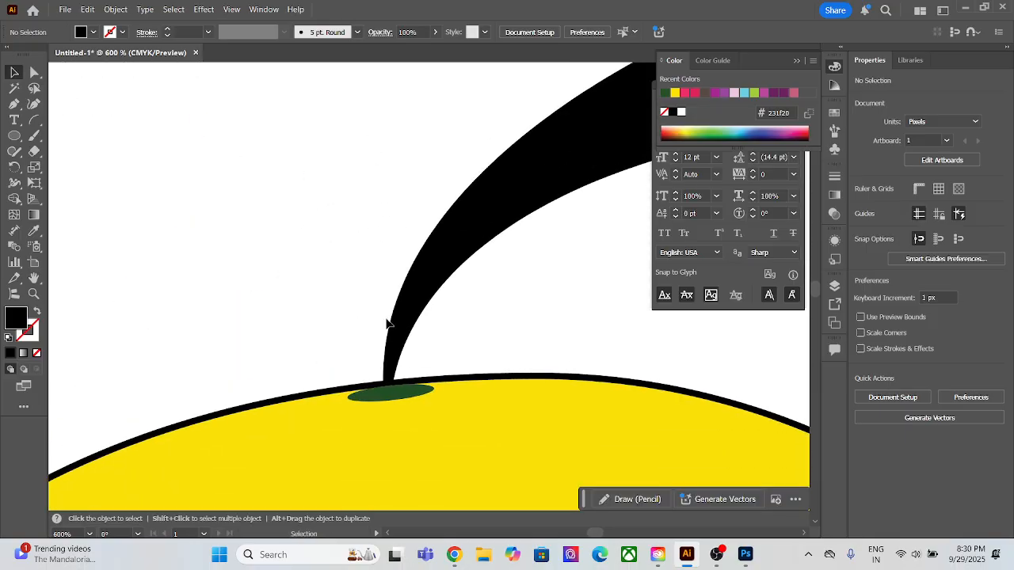
scroll(410, 360, "up", 3)
left_click(377, 342)
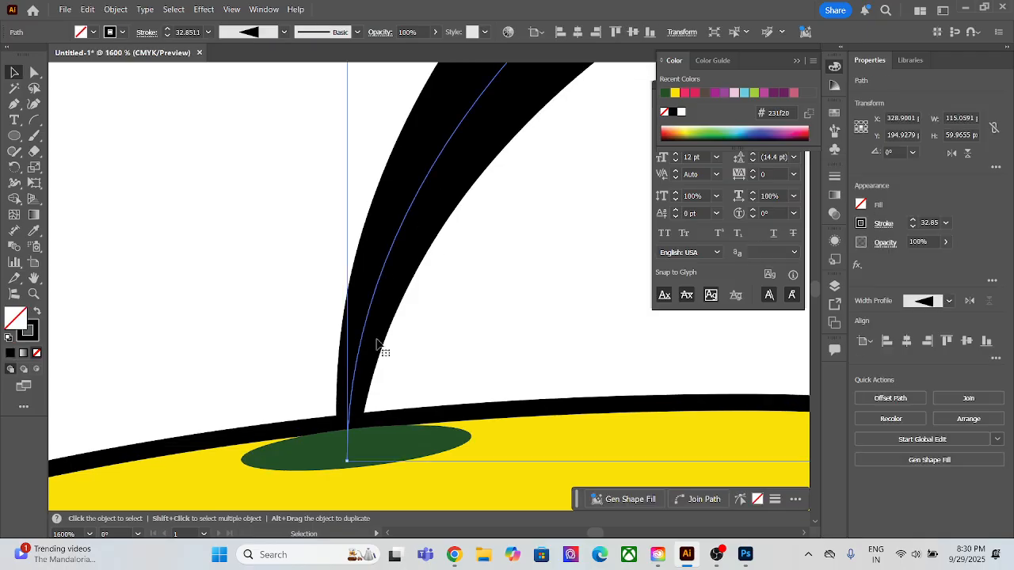
key("a")
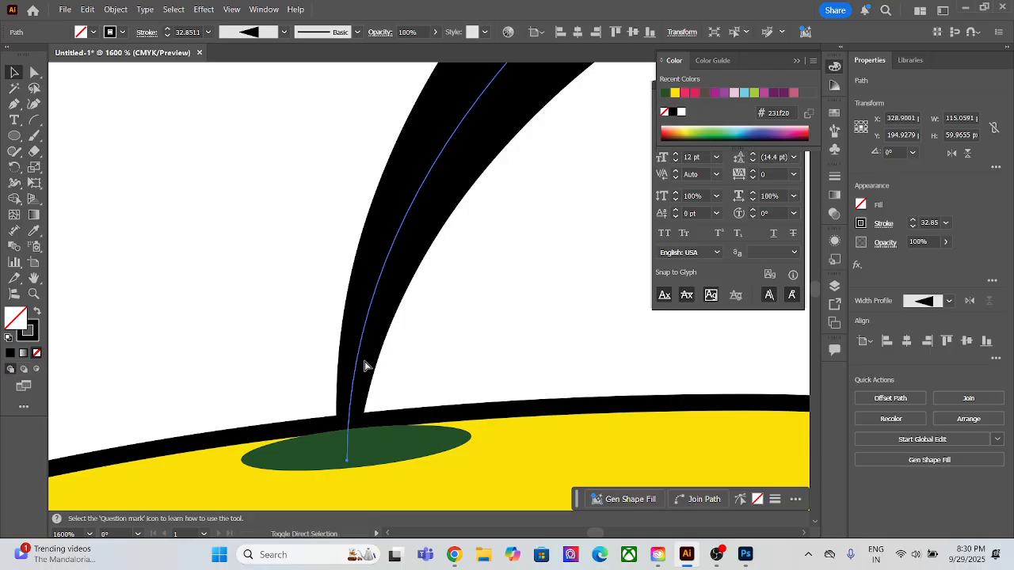
key("ctrl+shift+]")
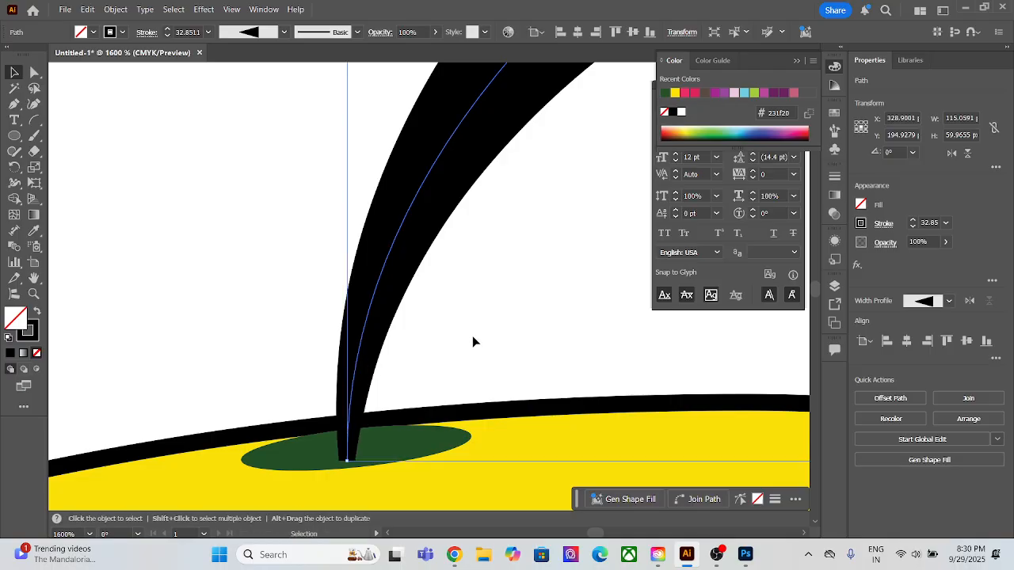
left_click(472, 341)
Remove the black outline stroke from the yellow mango body, keeping only its fill.
scroll(455, 350, "down", 4)
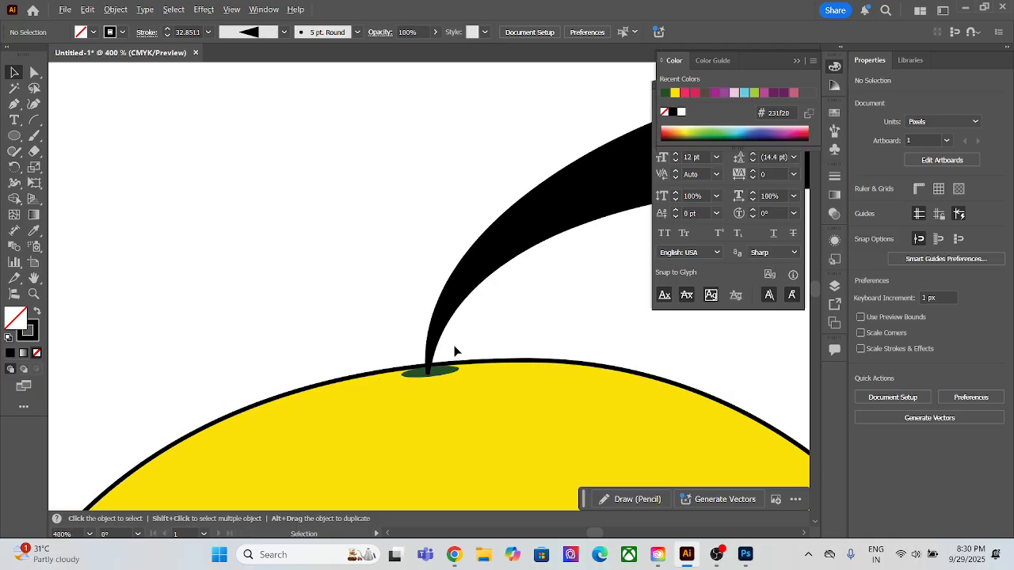
scroll(426, 341, "down", 1)
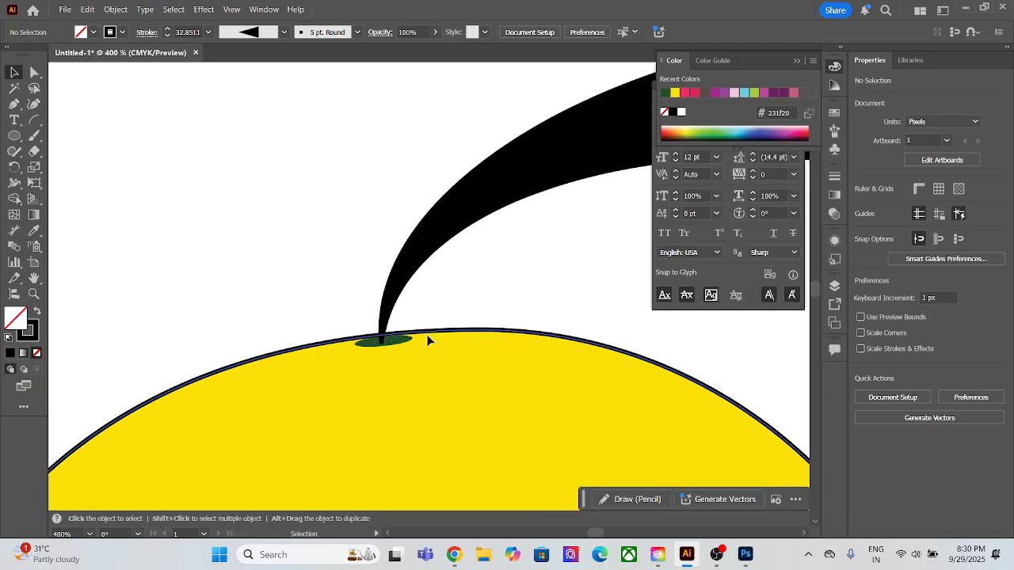
scroll(410, 337, "down", 1)
scroll(408, 333, "down", 3)
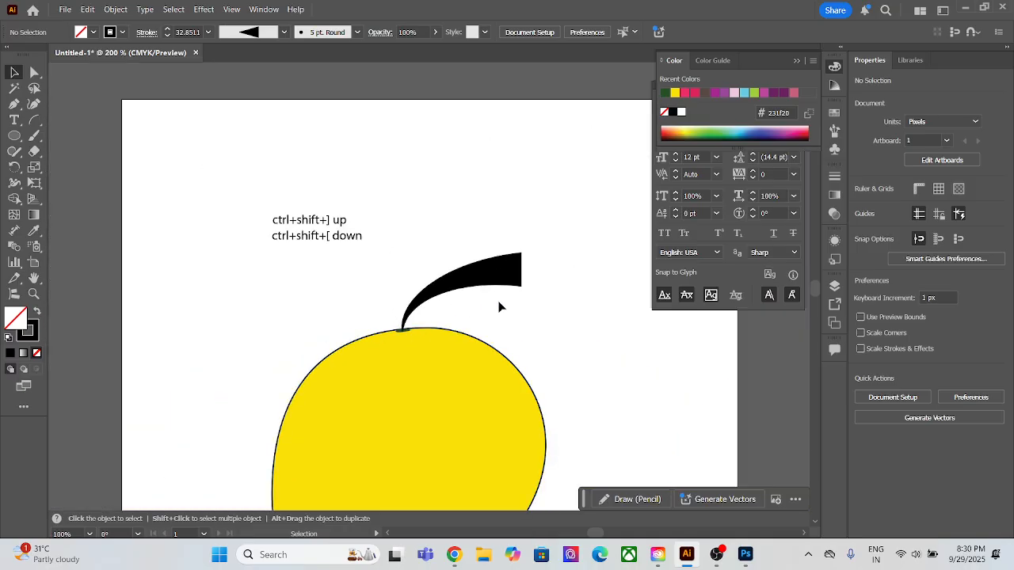
scroll(656, 383, "down", 4)
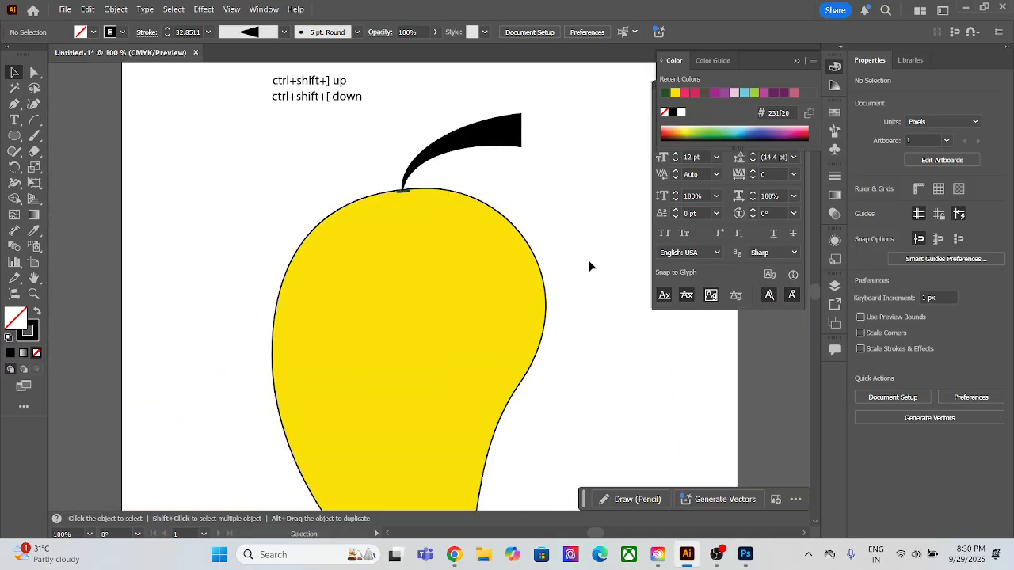
left_click(535, 294)
scroll(584, 305, "down", 2)
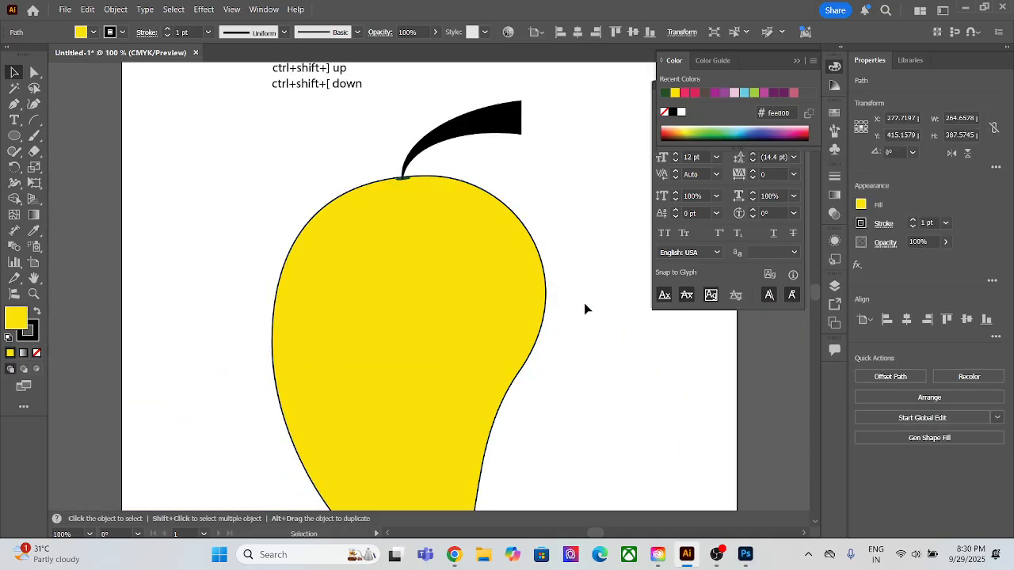
left_click(28, 332)
left_click(36, 352)
left_click(198, 305)
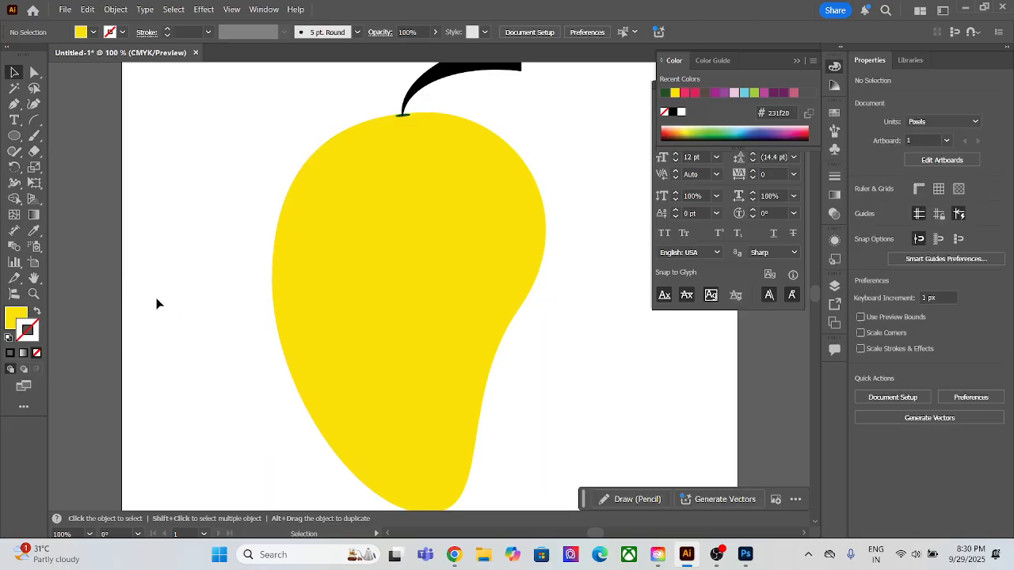
Move the mango together with its stem and green ellipse off the artboard, onto the empty canvas to its right.
scroll(156, 303, "down", 3)
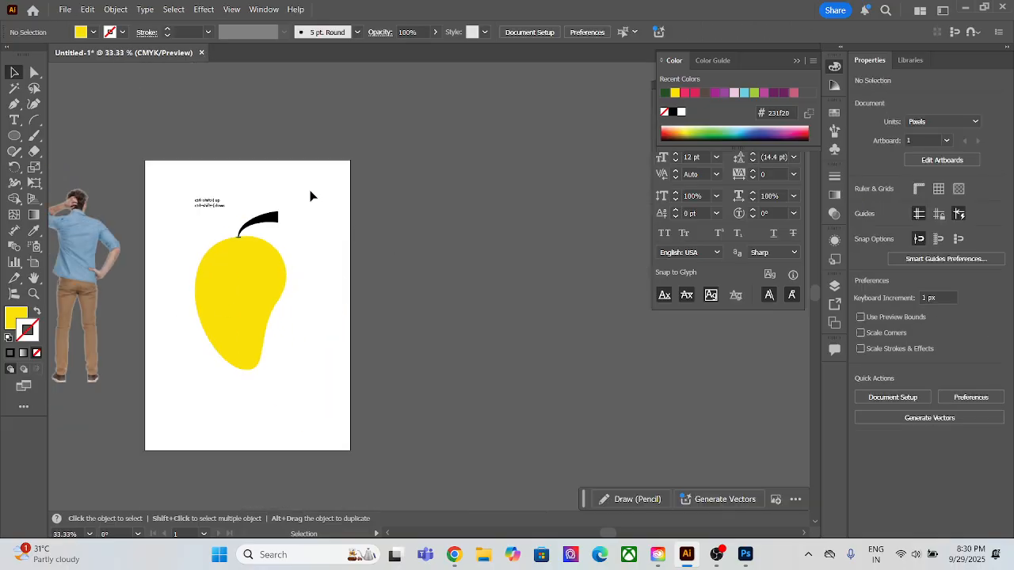
left_click(254, 331)
left_click_drag(254, 331, 490, 272)
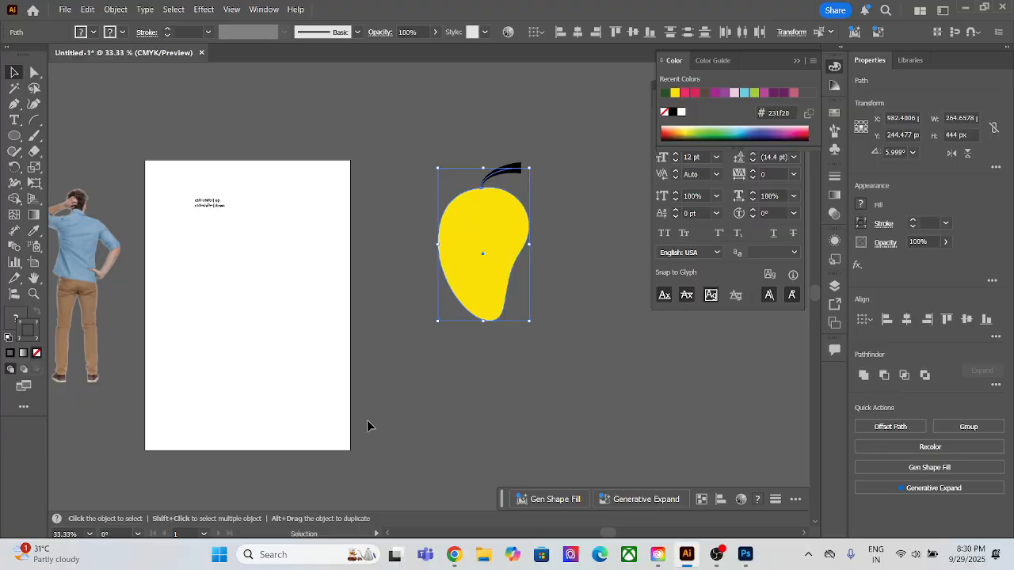
left_click(402, 441)
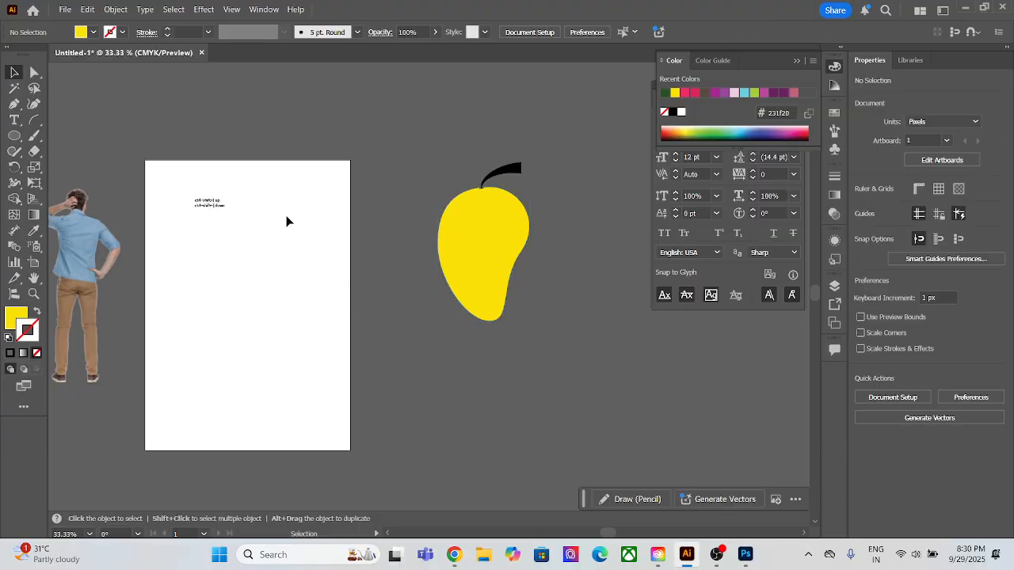
Enlarge both shortcut text notes proportionally to about 128 pt and place them off the artboard, above the mango.
left_click(208, 202)
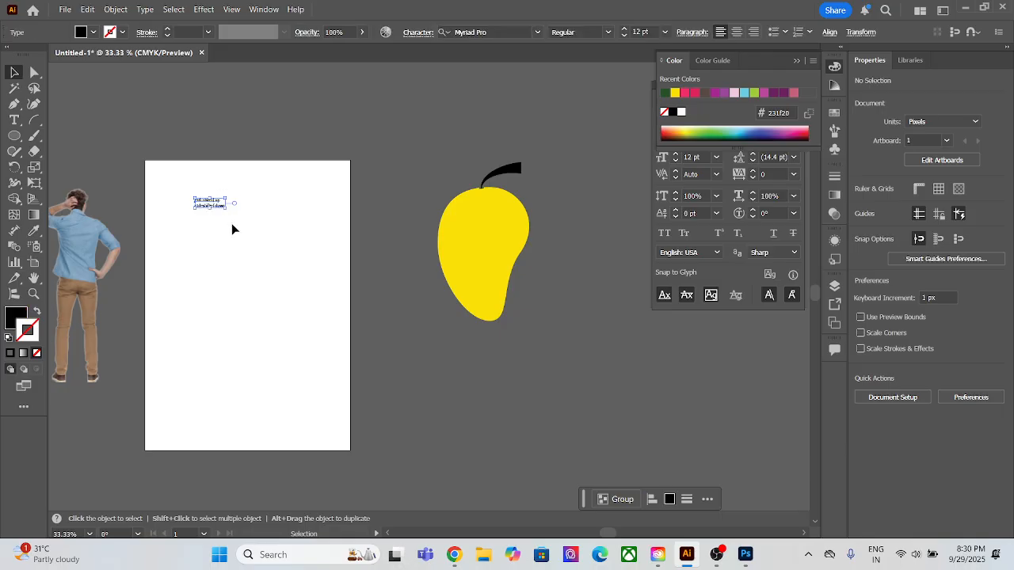
left_click_drag(215, 204, 310, 292)
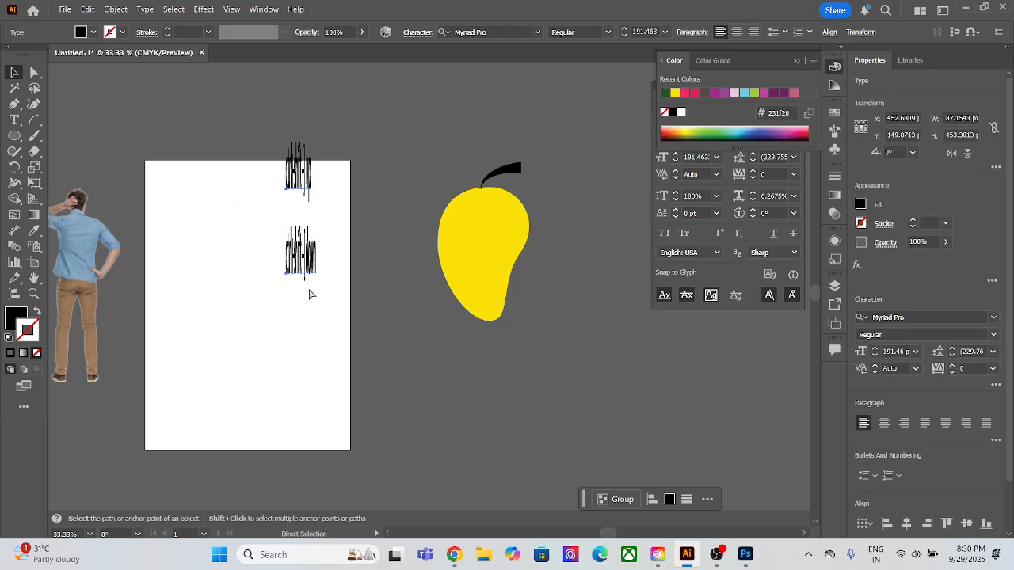
key("ctrl+z")
left_click_drag(304, 220, 514, 80)
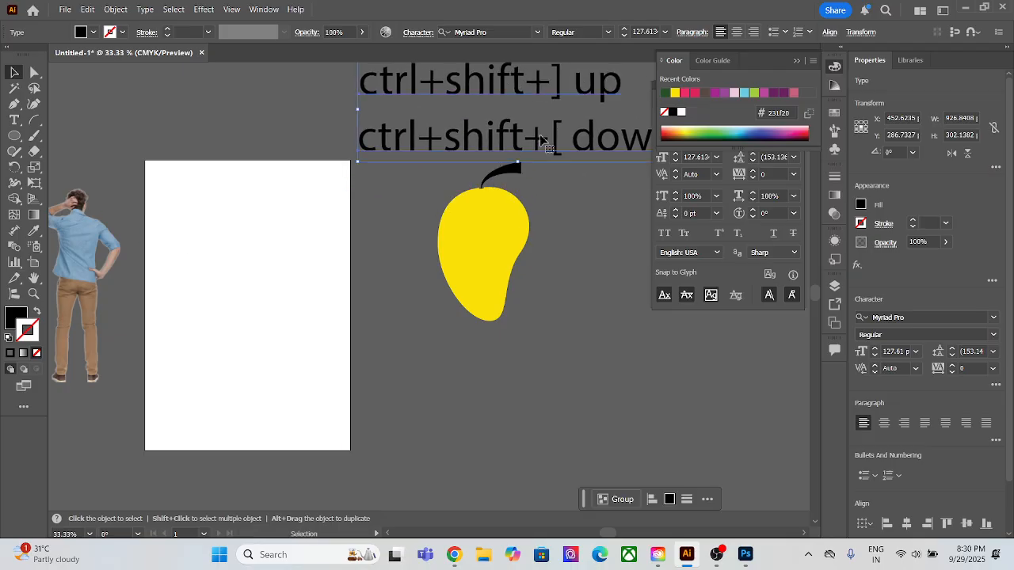
left_click(588, 236)
scroll(220, 299, "down", 2)
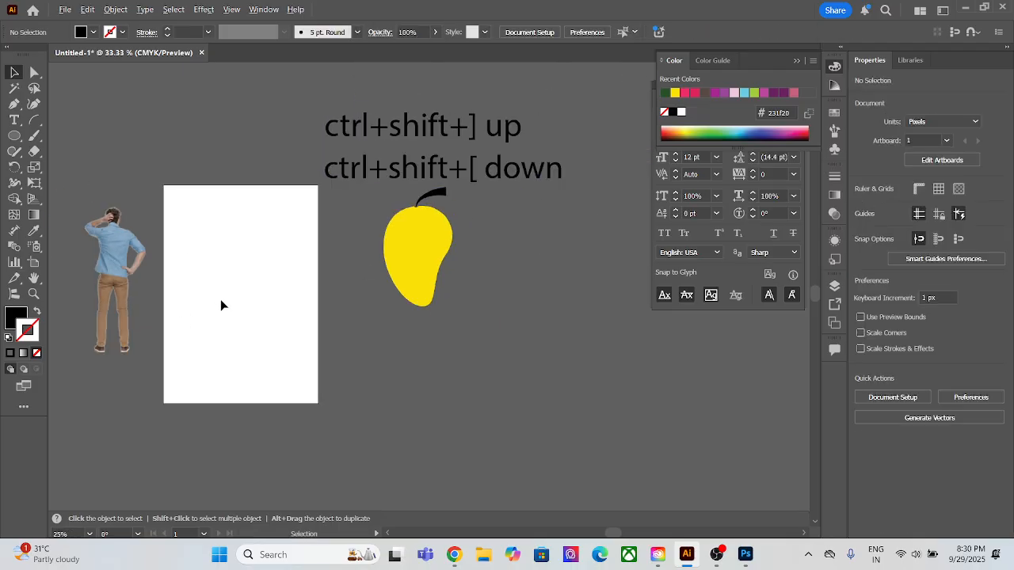
Draw a tall ellipse about 271 px wide and 420 px high on the lower half of the artboard.
scroll(230, 297, "up", 1)
left_click_drag(277, 274, 338, 290)
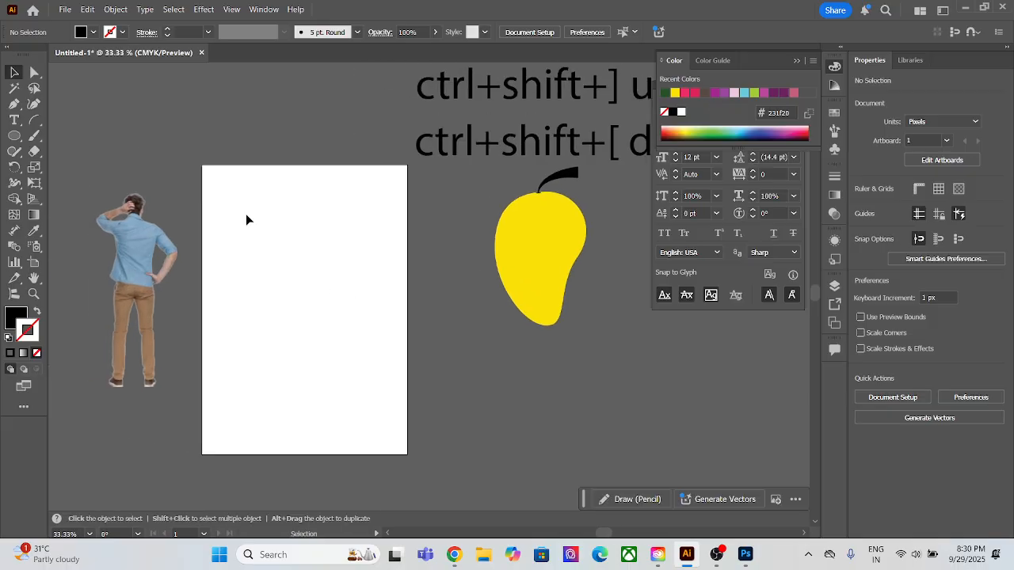
key("l")
left_click_drag(279, 255, 374, 400)
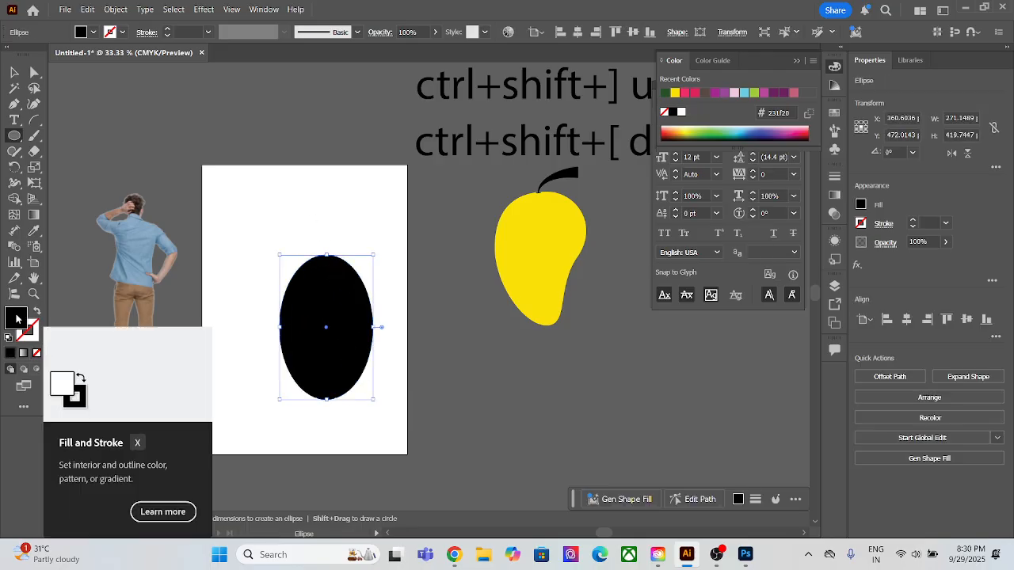
Change the new ellipse's fill to light grey, hex ededed.
double_click(17, 318)
left_click(442, 407)
mouse_move(441, 407)
left_mouse_down()
mouse_move(447, 362)
mouse_move(439, 370)
left_mouse_up()
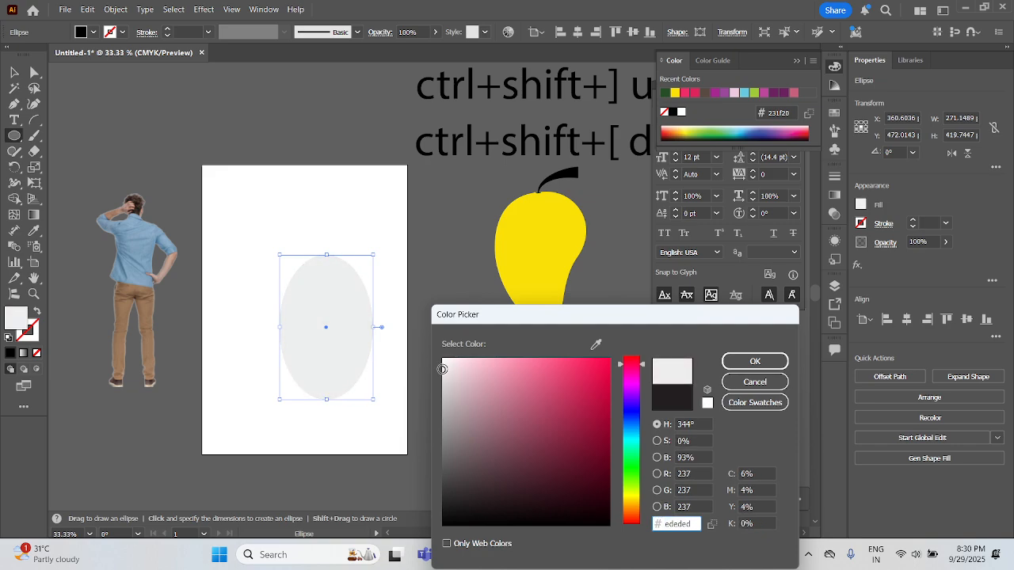
left_click(719, 363)
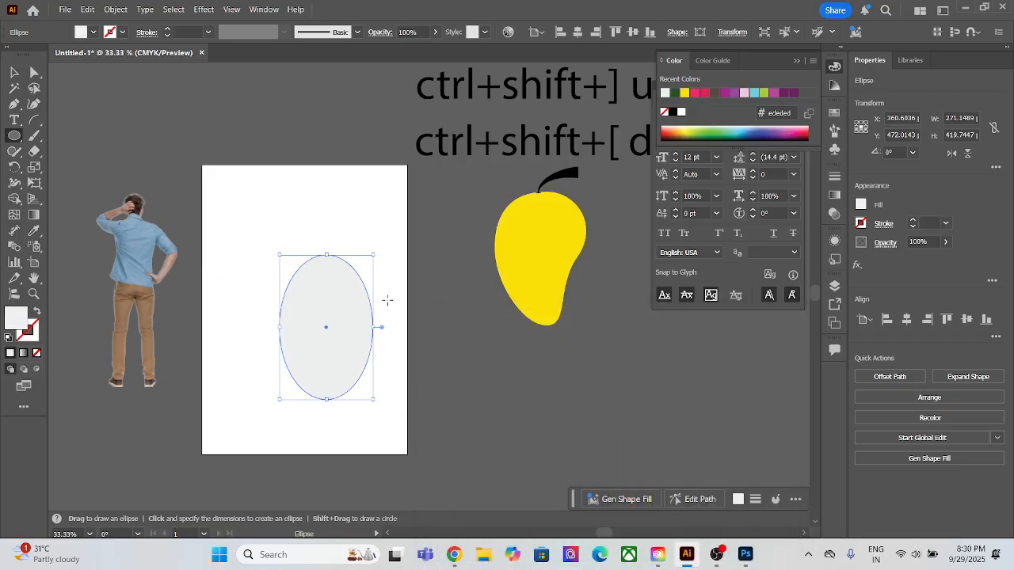
Broaden the ellipse's top curve by lengthening both handles of its top anchor point, and raise that anchor slightly.
left_click(34, 72)
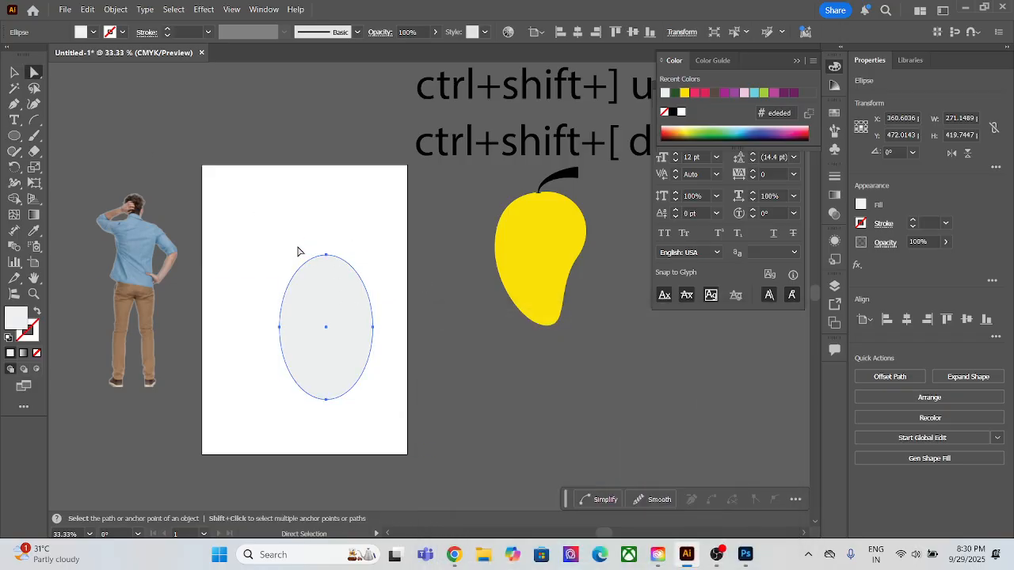
left_click(326, 255)
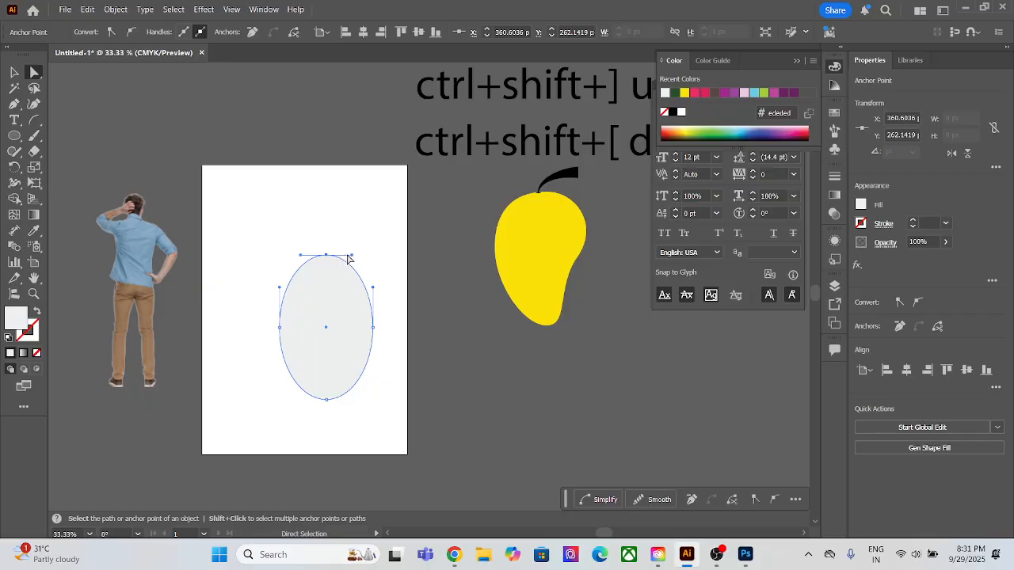
left_click_drag(352, 257, 290, 255)
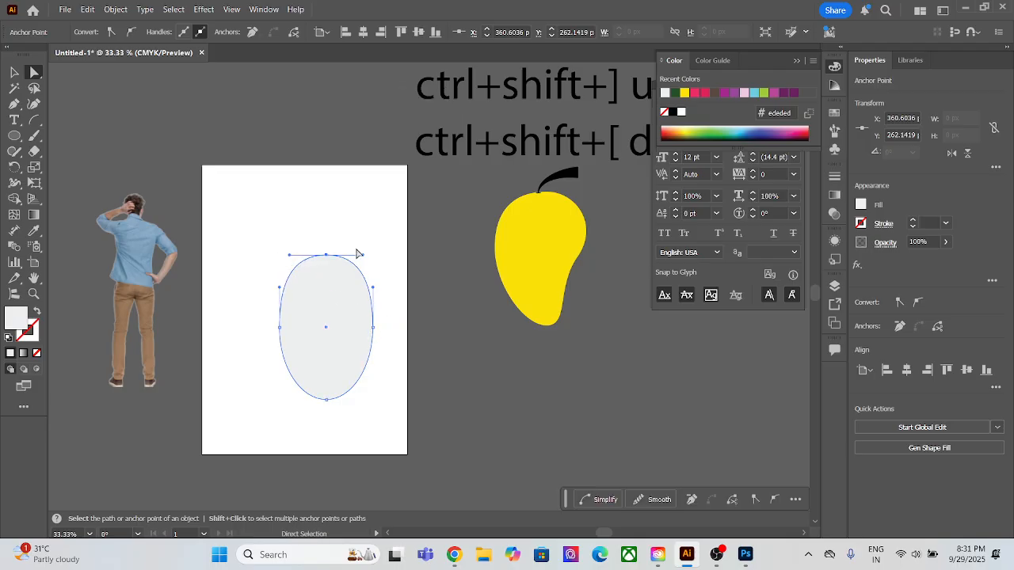
left_click_drag(363, 255, 368, 255)
left_click_drag(290, 255, 285, 256)
left_click_drag(327, 255, 326, 251)
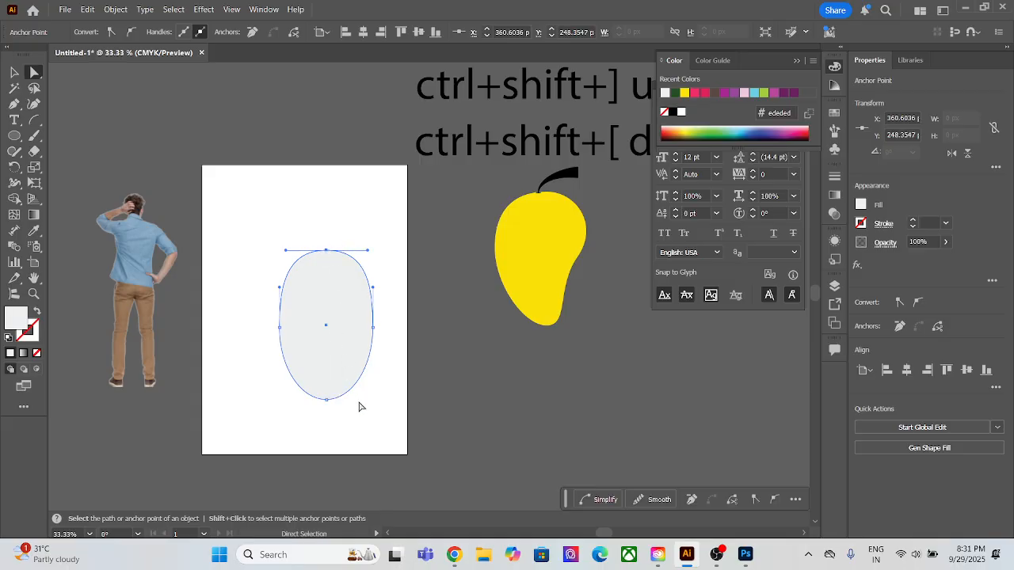
Tilt the handles of the ellipse's two side anchor points so the shape tapers toward its lower end like an egg.
left_click_drag(363, 339, 369, 367)
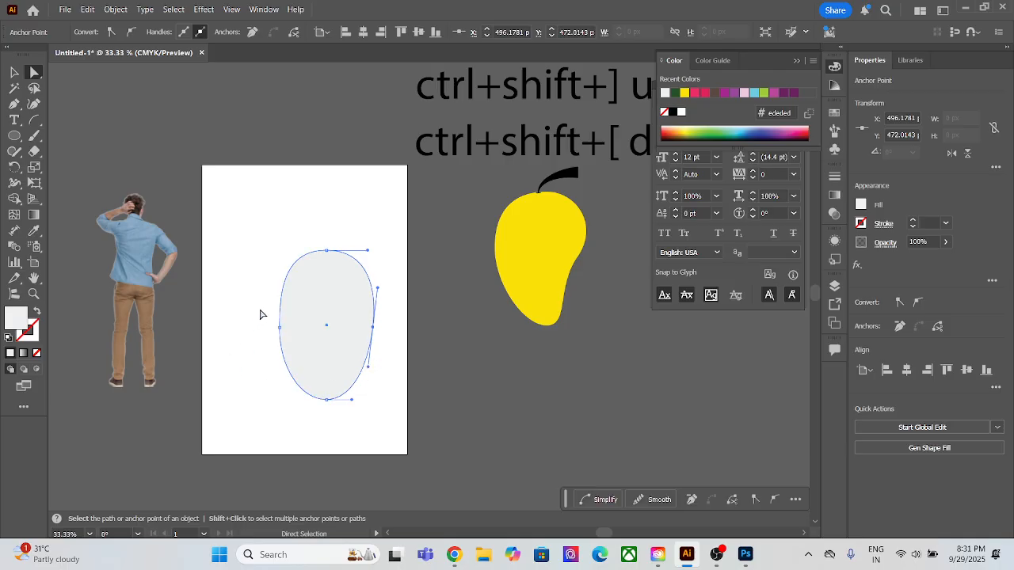
left_click(280, 326)
left_click_drag(280, 364, 283, 368)
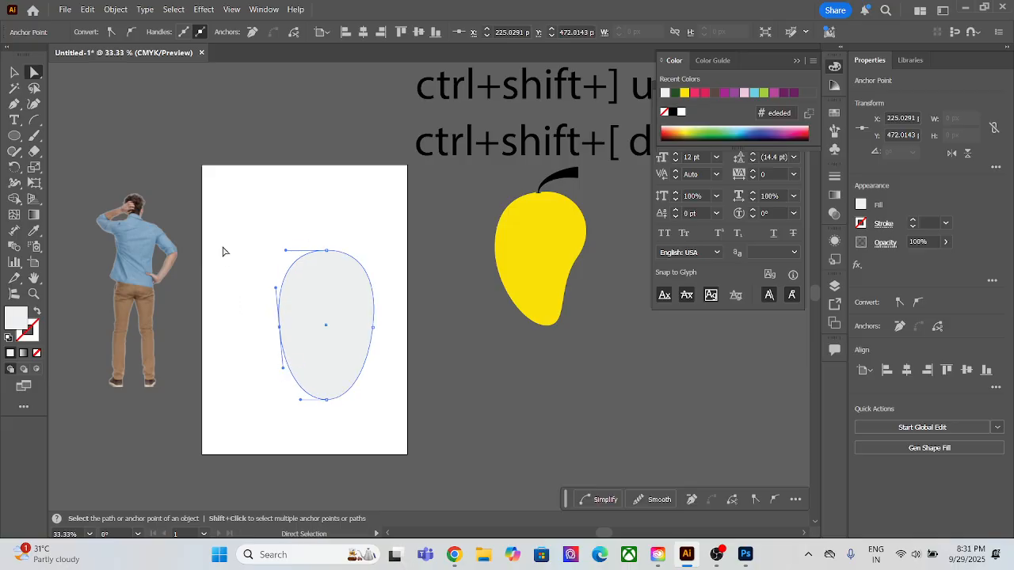
Rotate the egg shape about 180° so its narrow end points up, and move it off the artboard, below the mango.
left_click(14, 72)
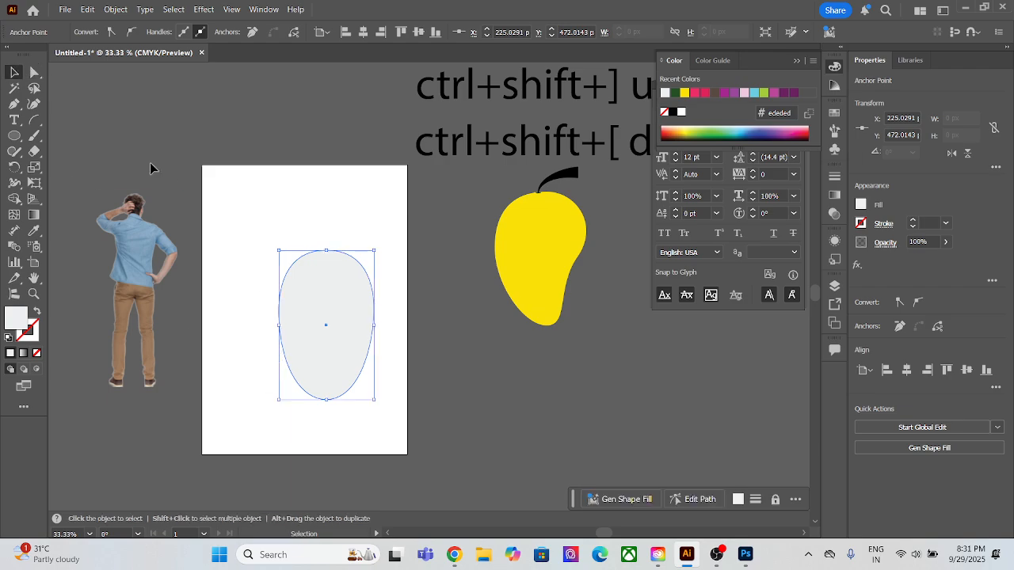
left_click(271, 239)
left_click(320, 337)
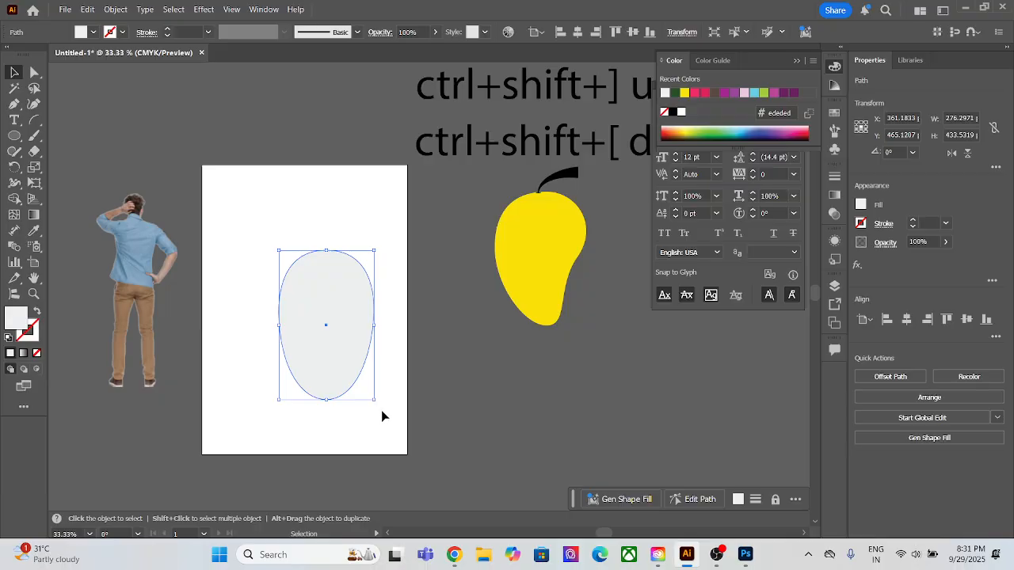
left_click_drag(375, 403, 270, 246)
left_click_drag(338, 348, 622, 413)
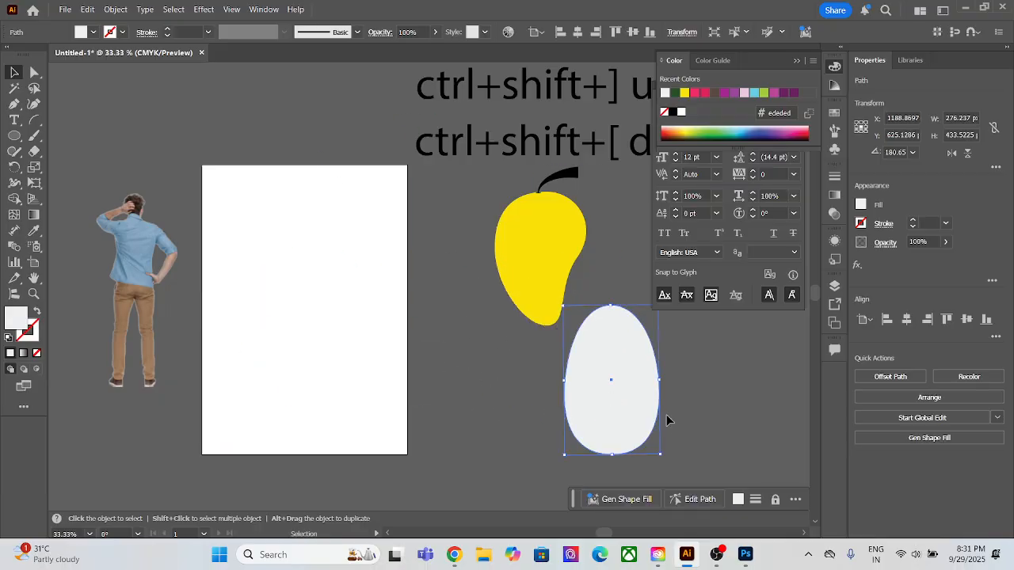
Raise the egg's bottom anchor point slightly to flatten its base, and shift the whole egg a little up and to the right.
left_click(34, 72)
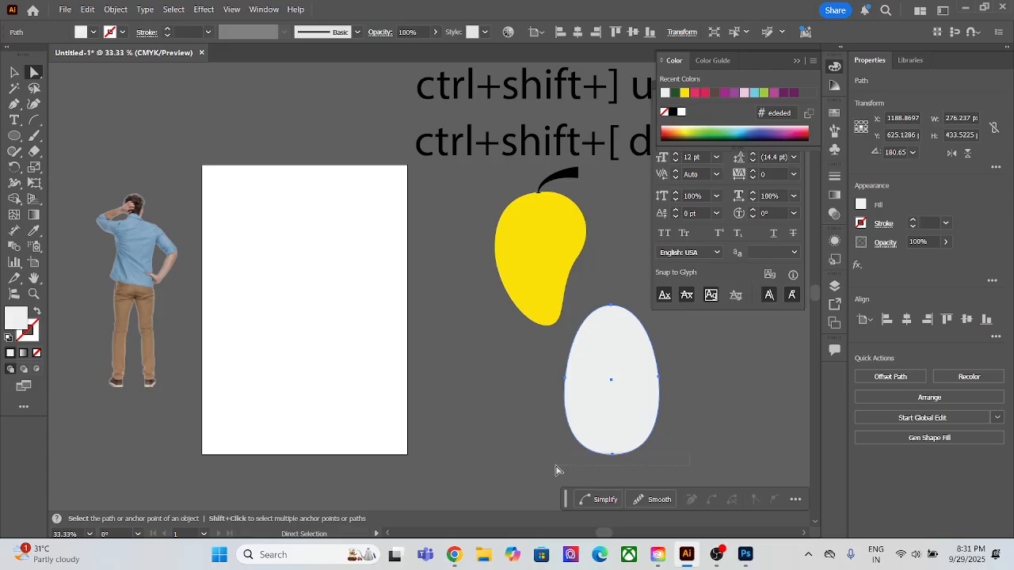
left_click_drag(611, 453, 616, 444)
left_click(701, 458)
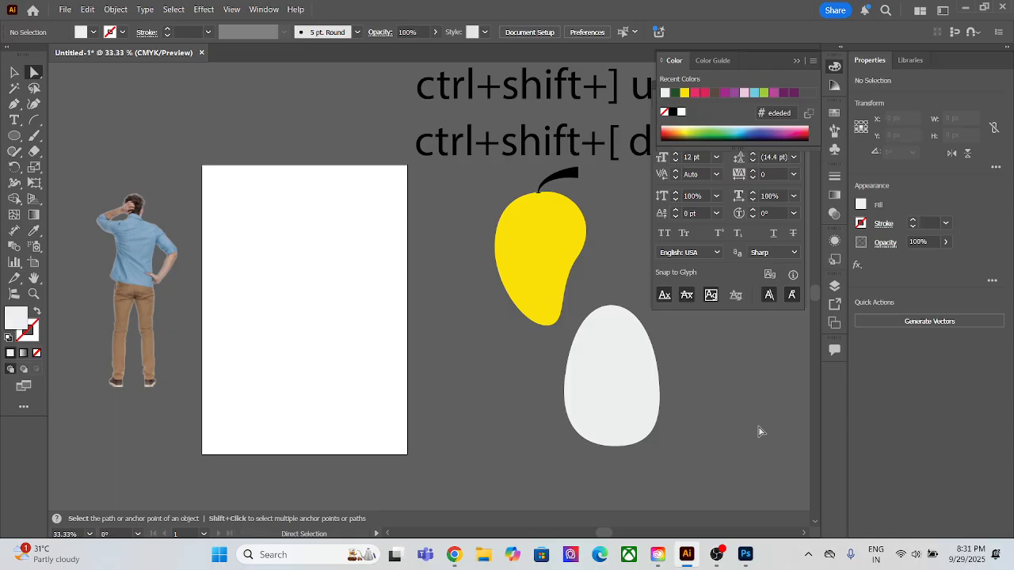
left_click(613, 455)
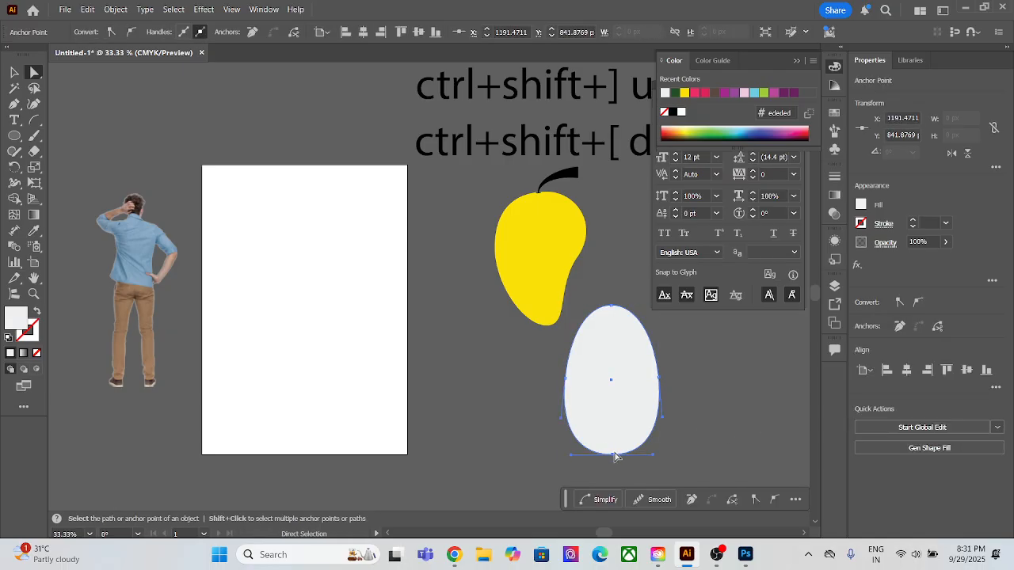
left_click_drag(612, 458, 638, 410)
left_click(681, 436)
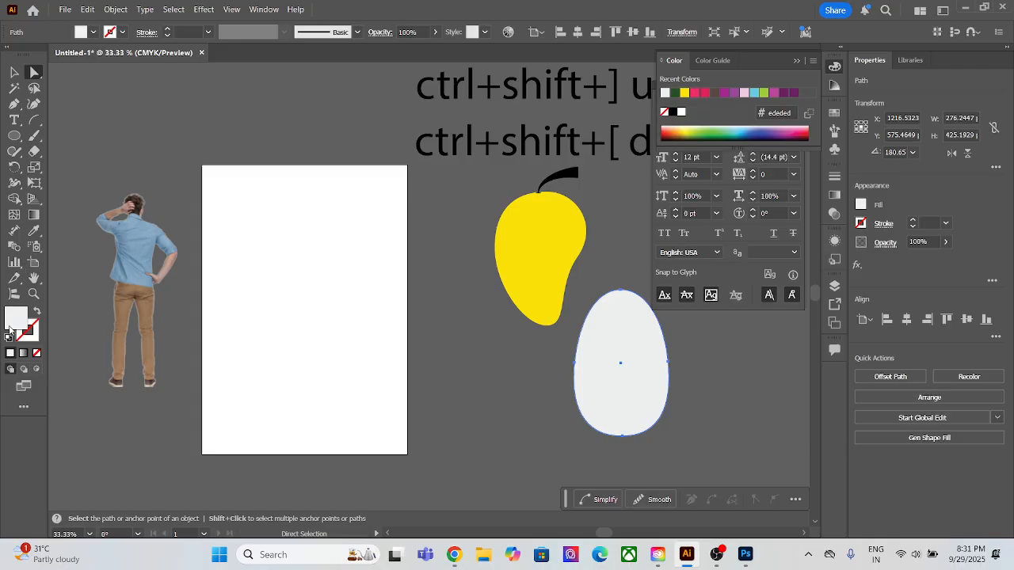
Lighten the egg's fill to off-white, hex f4f4f4.
double_click(10, 328)
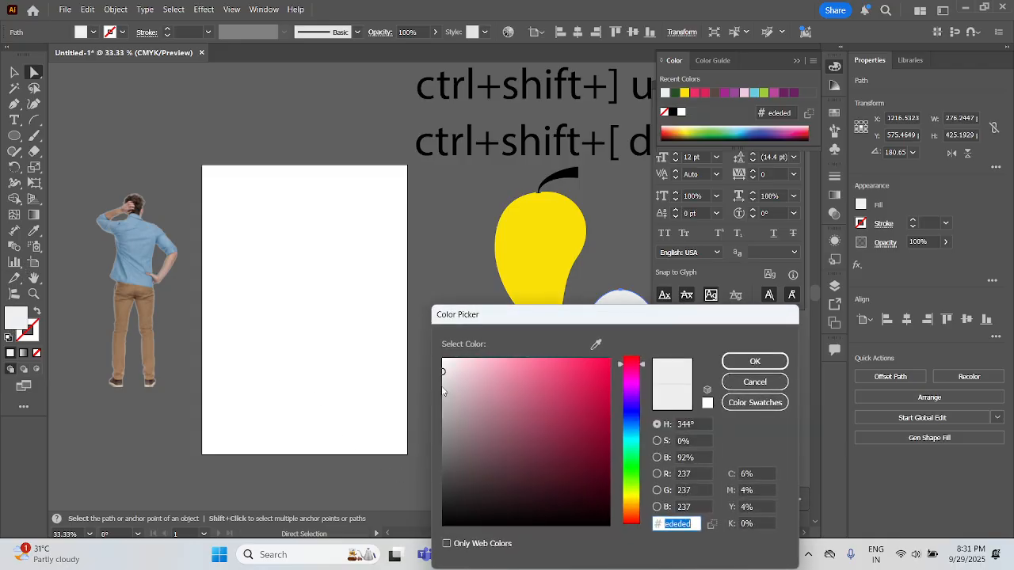
left_click(442, 364)
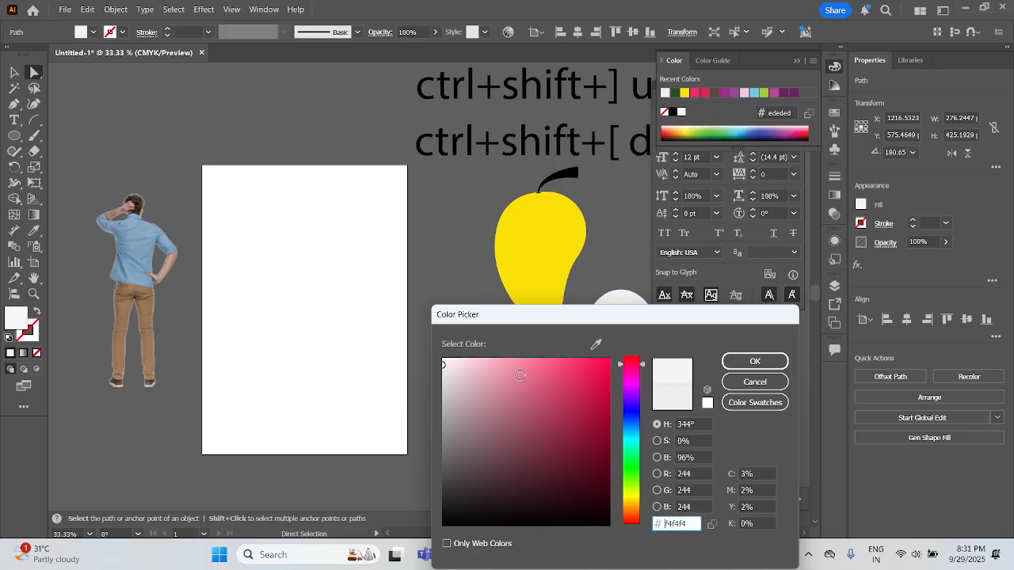
left_click(755, 361)
left_click(499, 364)
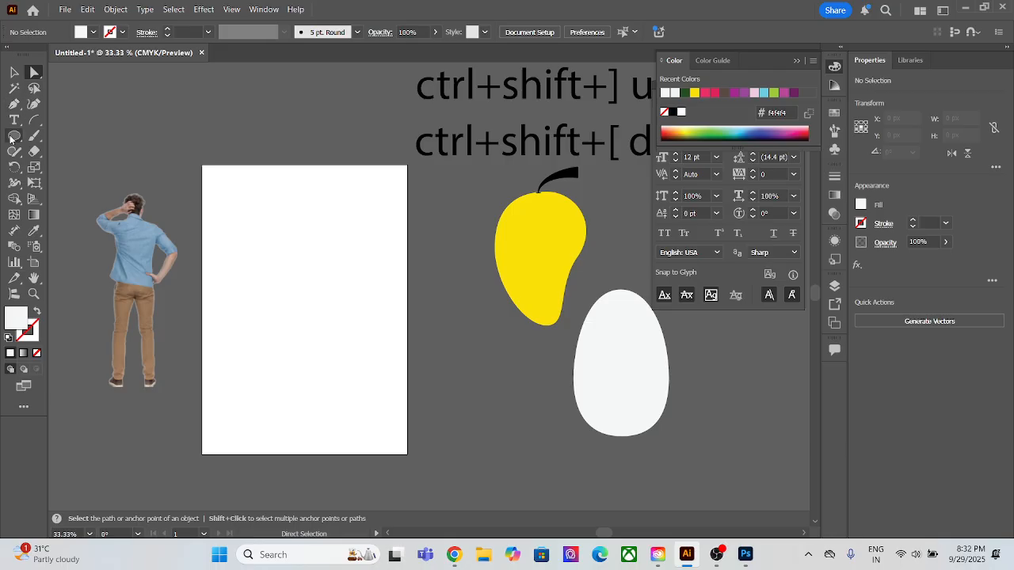
Draw a rectangle about 262 by 251 px on the artboard and fill it with orange, hex d38700.
left_click_drag(11, 139, 79, 135)
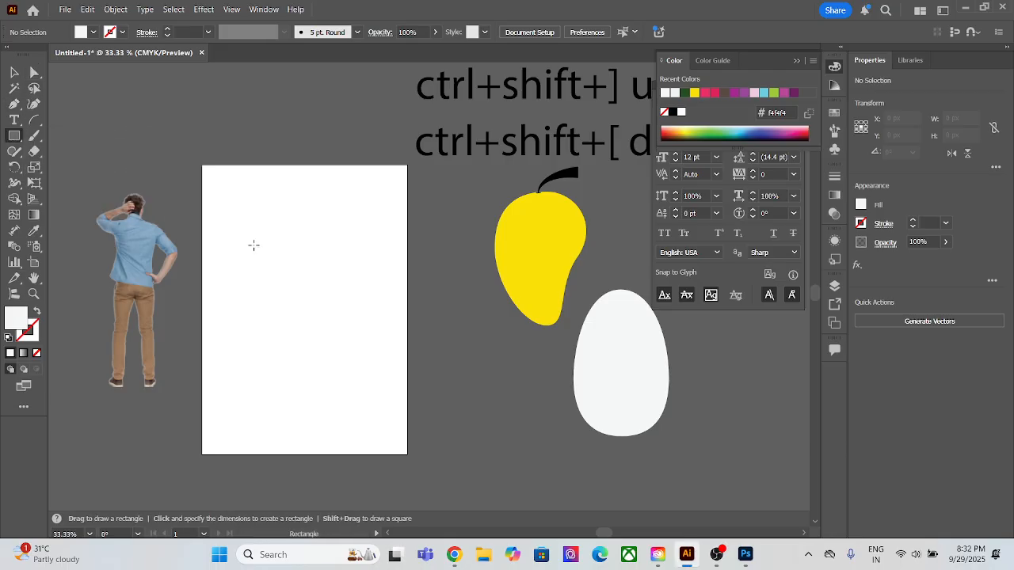
left_click_drag(243, 219, 334, 306)
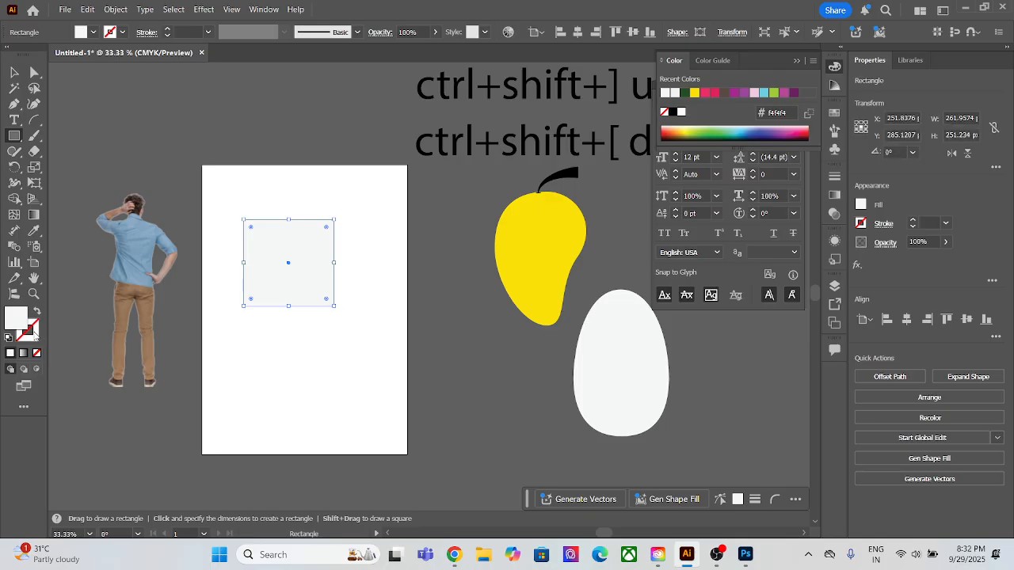
double_click(12, 319)
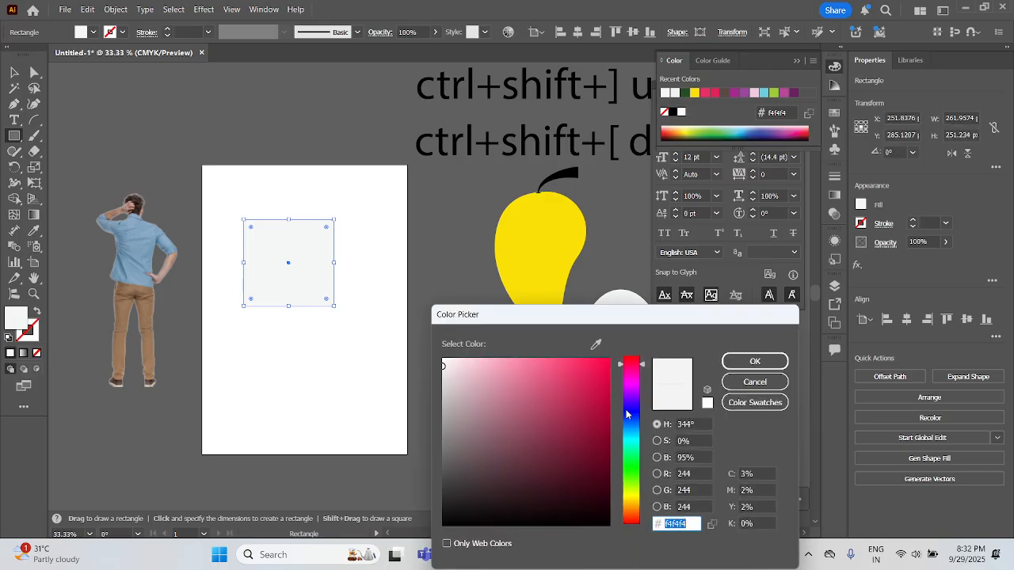
left_click_drag(631, 441, 628, 511)
mouse_move(587, 468)
left_mouse_down()
mouse_move(630, 446)
mouse_move(610, 413)
mouse_move(616, 386)
left_mouse_up()
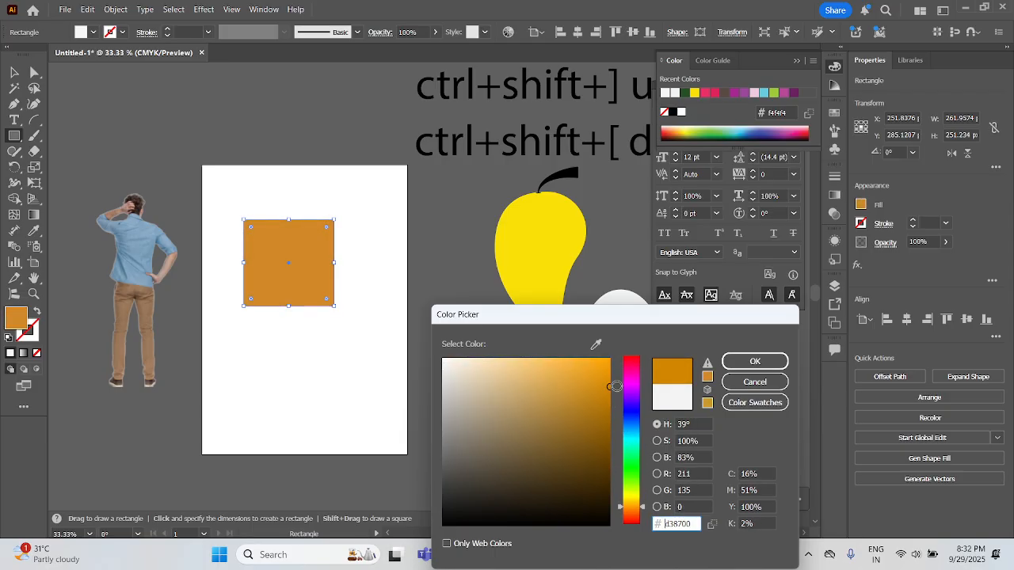
left_click(755, 361)
Duplicate the orange rectangle and position the copy directly above the original, with their edges touching.
left_click(13, 72)
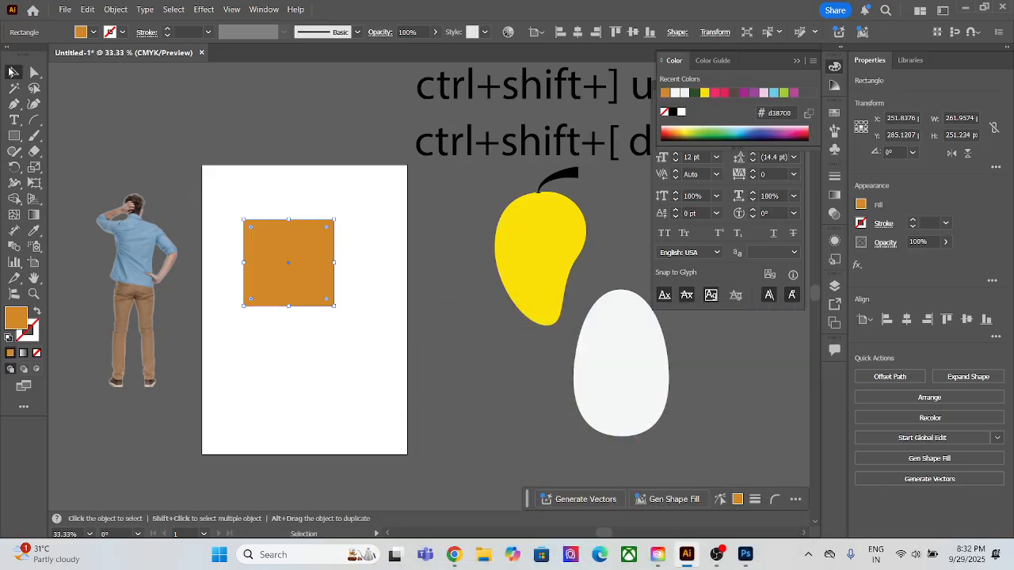
left_click_drag(296, 289, 332, 335)
left_click(381, 222)
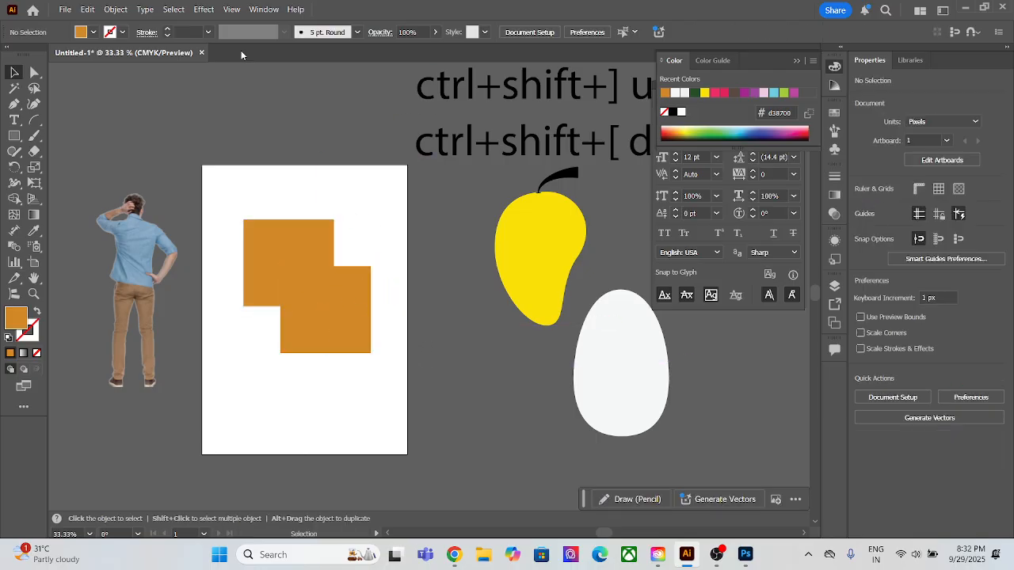
left_click(355, 301)
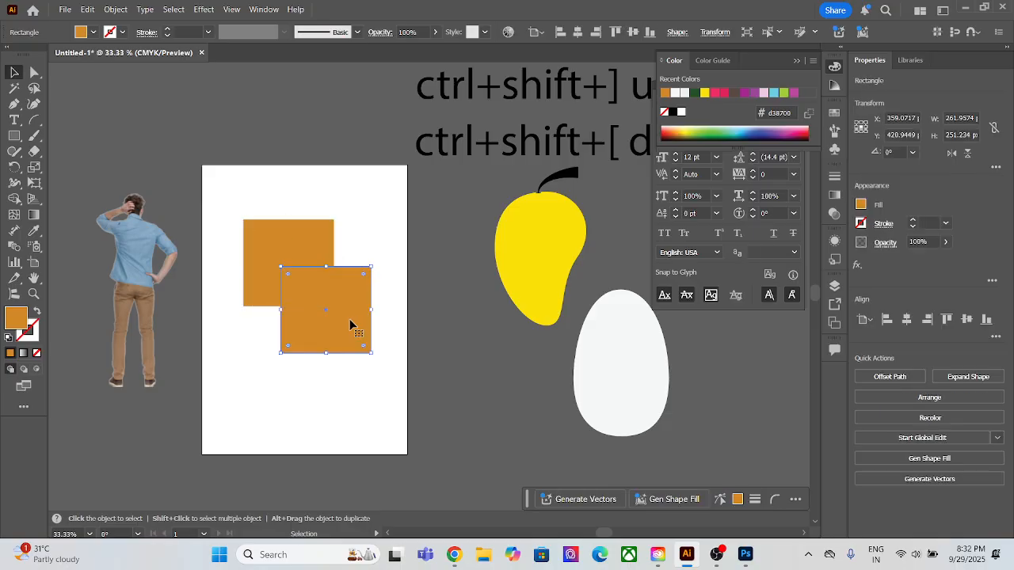
left_click_drag(351, 324, 300, 182)
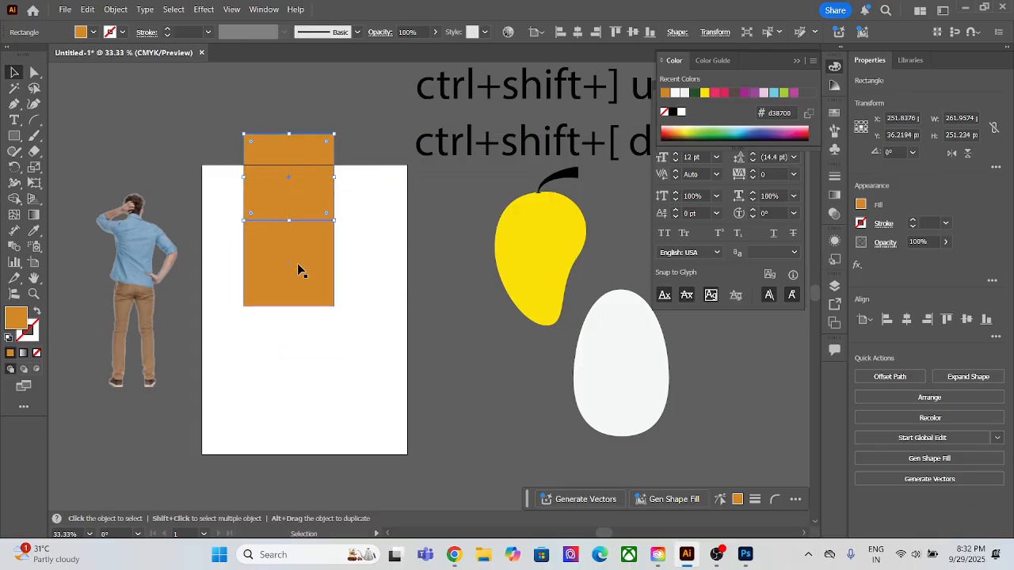
Try to duplicate both stacked orange rectangles further down the artboard.
scroll(289, 304, "up", 1)
left_click_drag(231, 153, 346, 339)
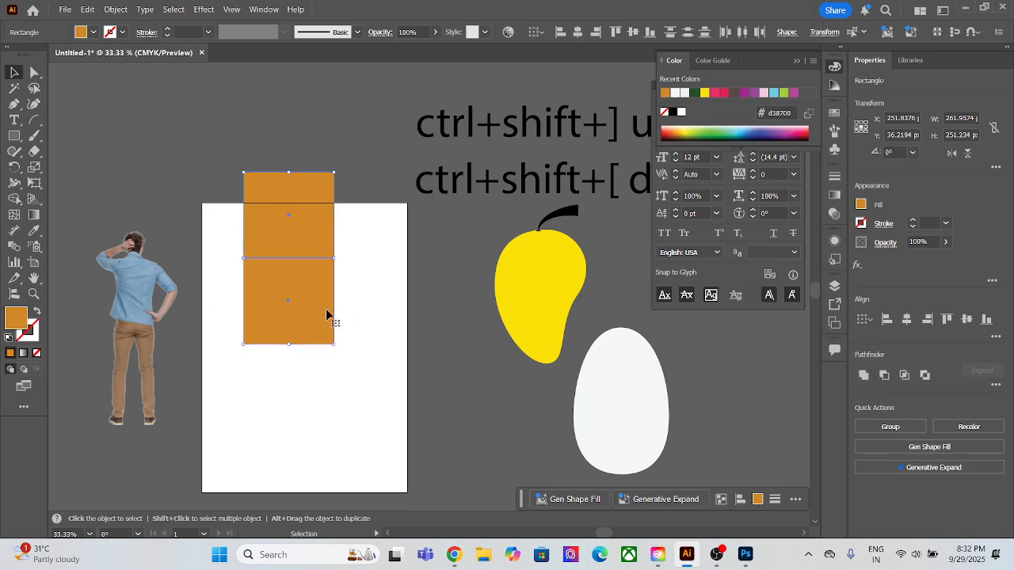
left_click_drag(301, 316, 309, 421)
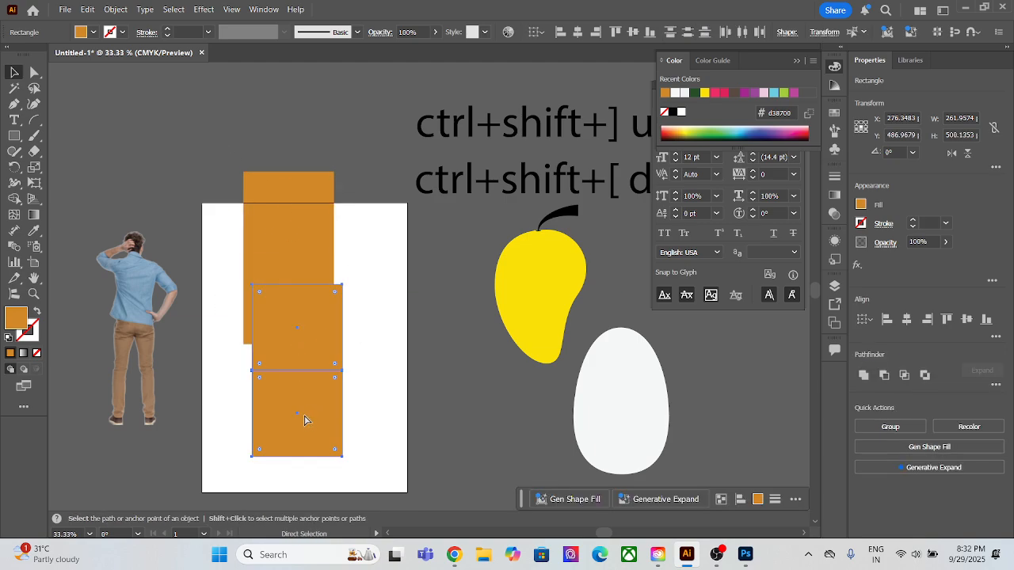
key("ctrl+z")
Delete the upper copy of the orange rectangle, keeping only the original on the artboard.
left_click(362, 351)
left_click_drag(310, 301, 298, 324)
left_click(283, 236)
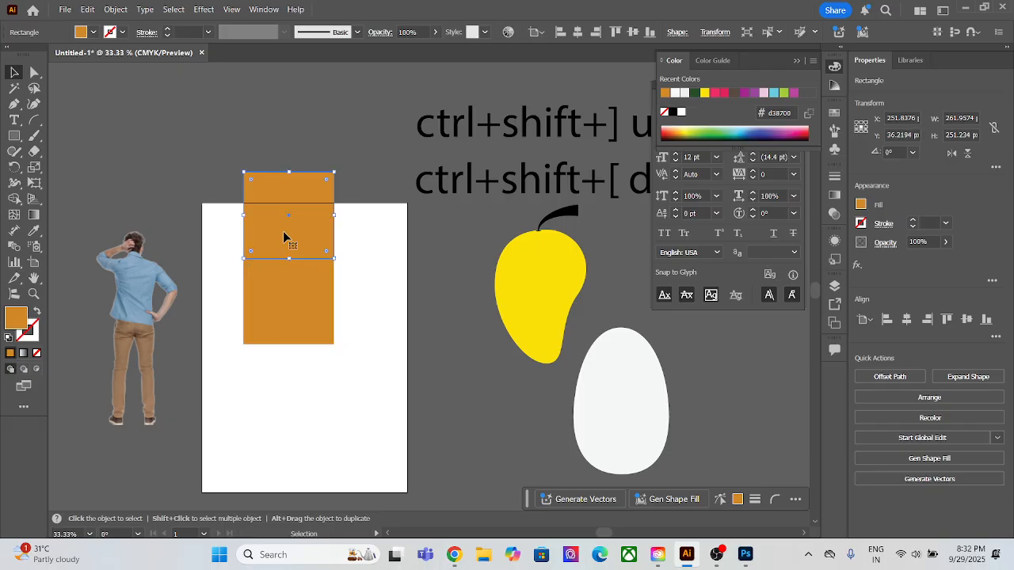
key("Delete")
Add a black outline stroke with a weight of 0.5 pt to the orange rectangle.
left_click(321, 302)
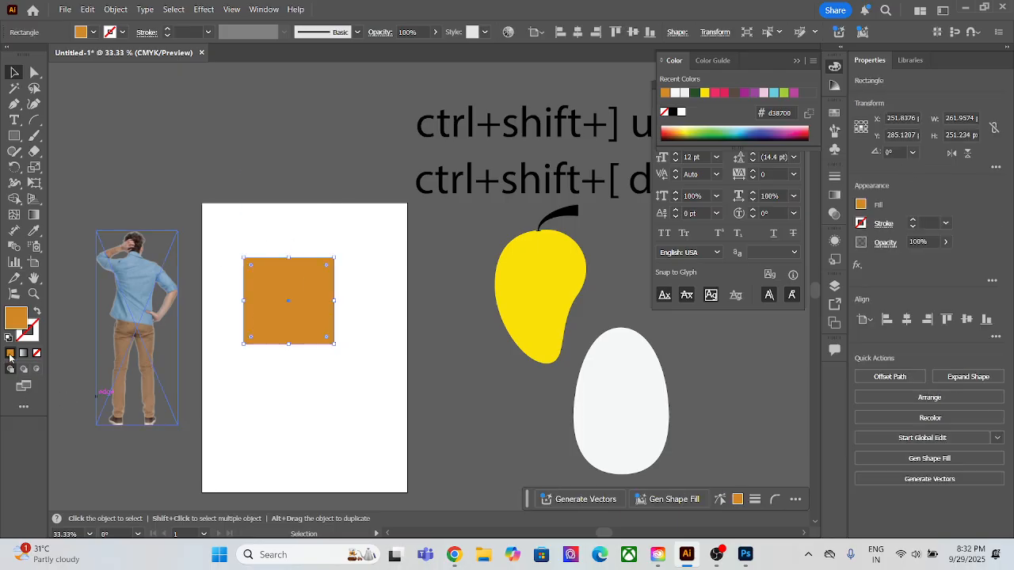
left_click(33, 334)
double_click(35, 337)
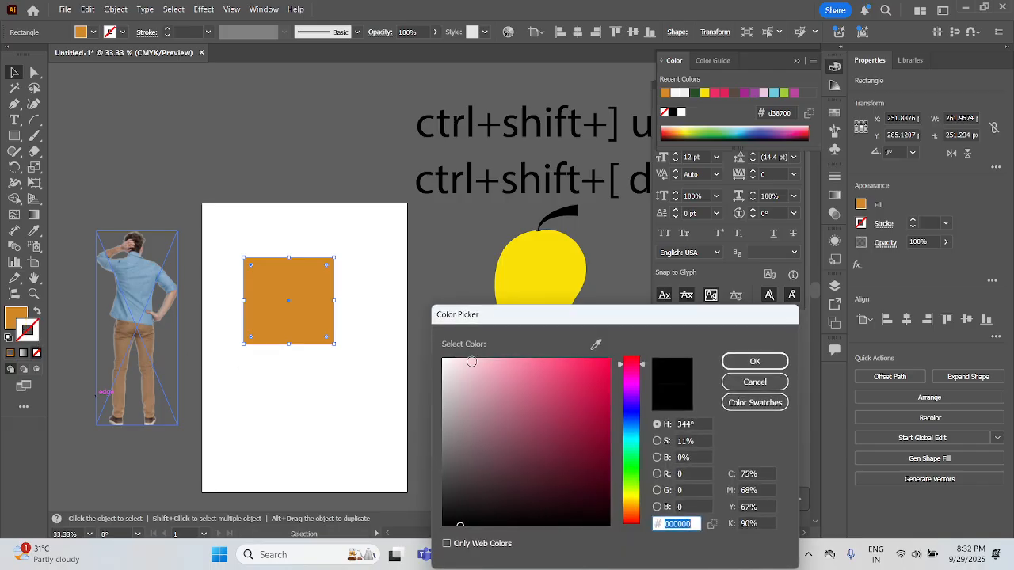
left_click(755, 381)
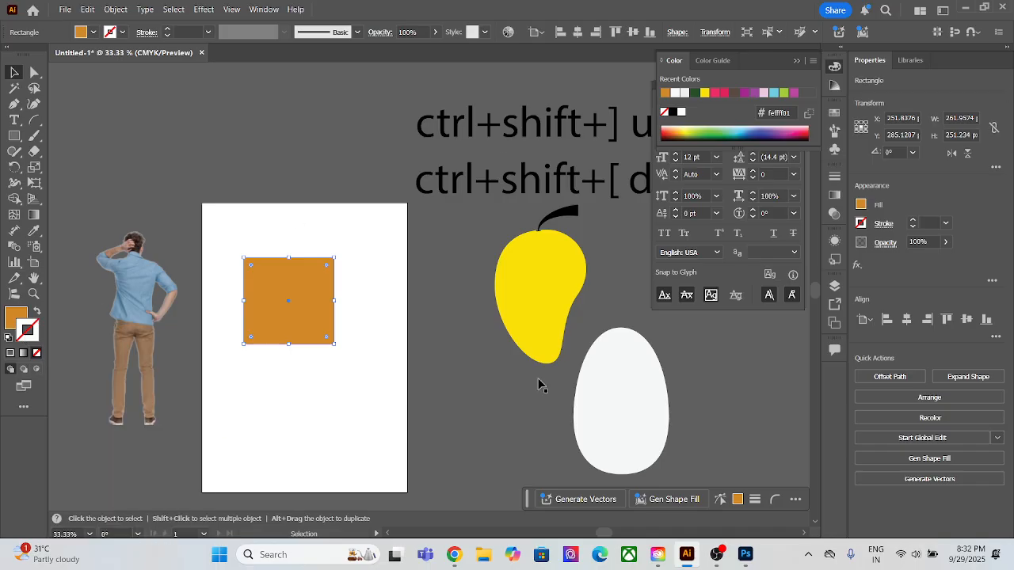
left_click(931, 224)
scroll(932, 223, "up", 2)
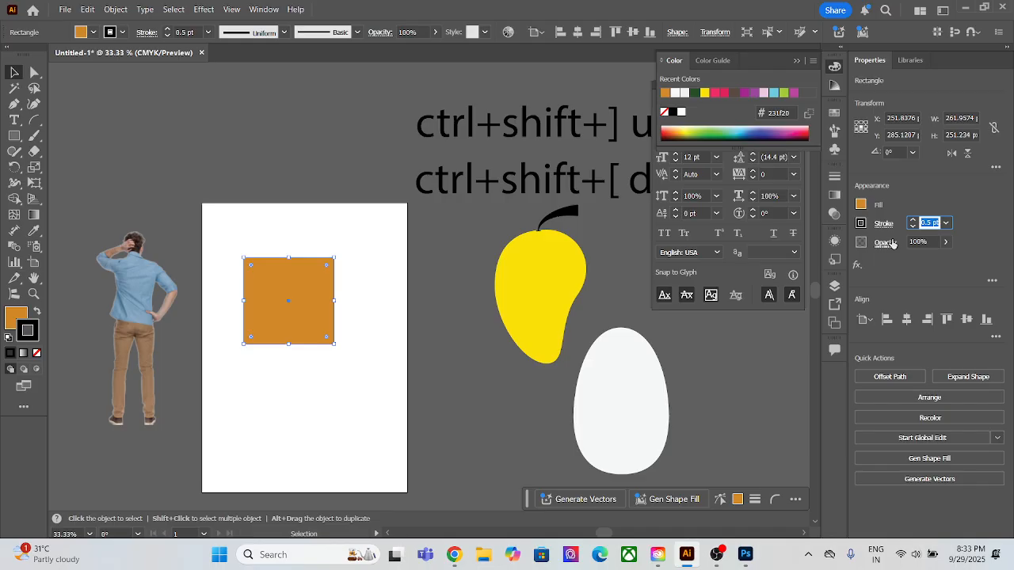
Set the orange rectangle's stroke weight to 1 pt and inspect the outline up close.
key("Up")
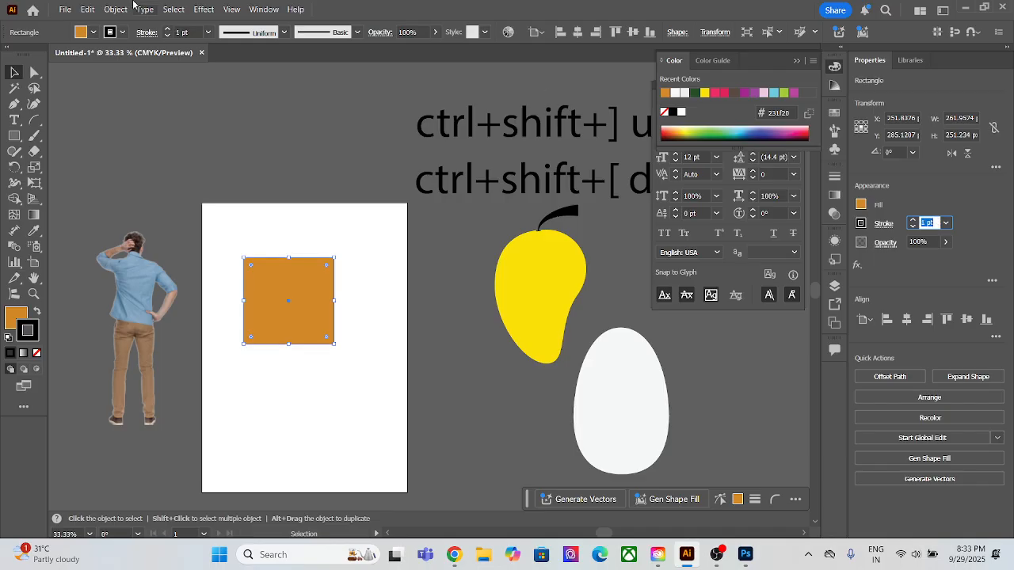
left_click(215, 249)
scroll(311, 316, "up", 4)
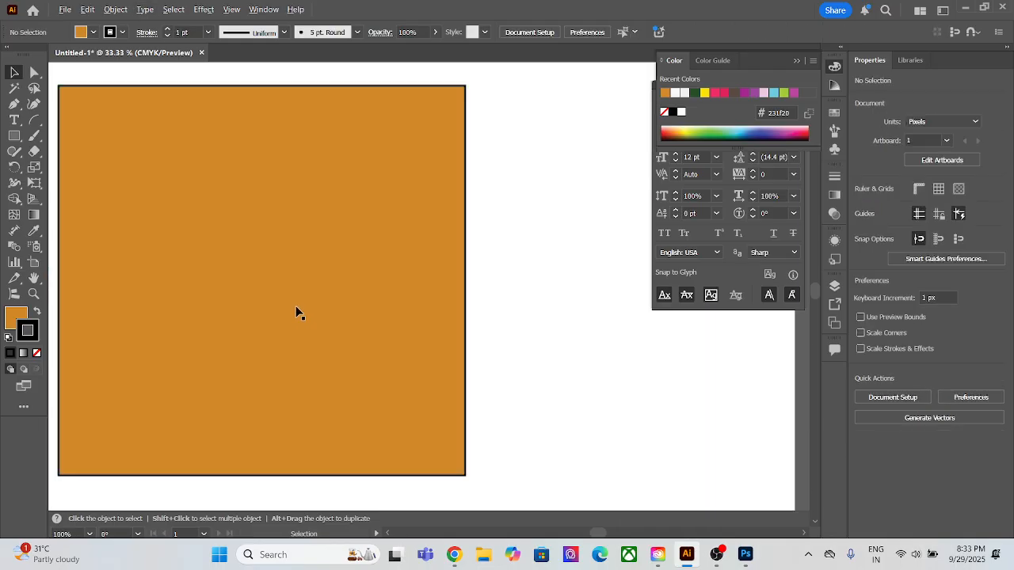
scroll(311, 282, "down", 2)
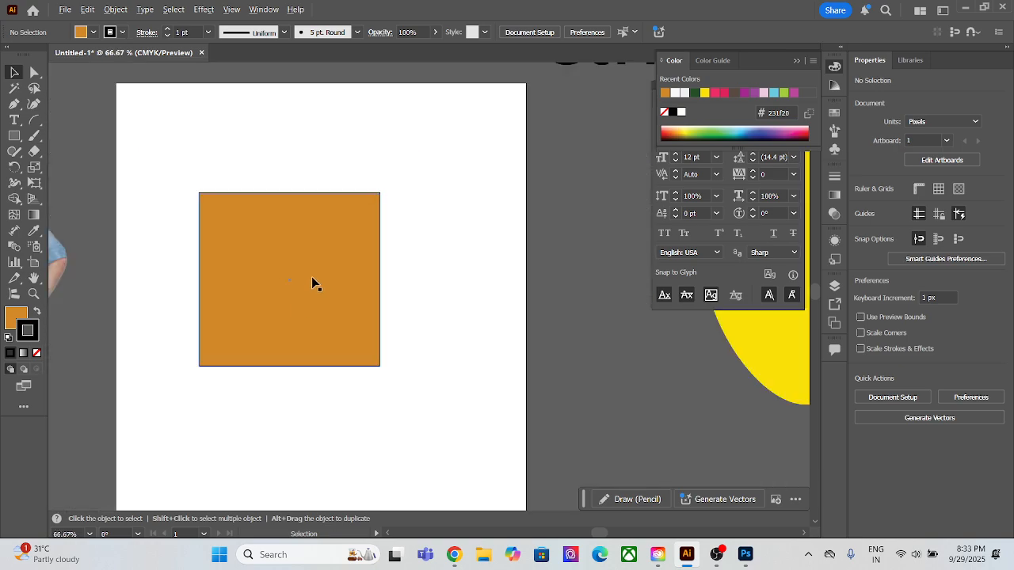
scroll(311, 281, "down", 2)
Duplicate the outlined orange rectangle directly above and directly beside the original's right edge, so the shapes form an L with touching edges.
left_click(312, 294)
mouse_move(312, 294)
left_mouse_down()
mouse_move(306, 403)
mouse_move(307, 289)
mouse_move(309, 298)
left_mouse_up()
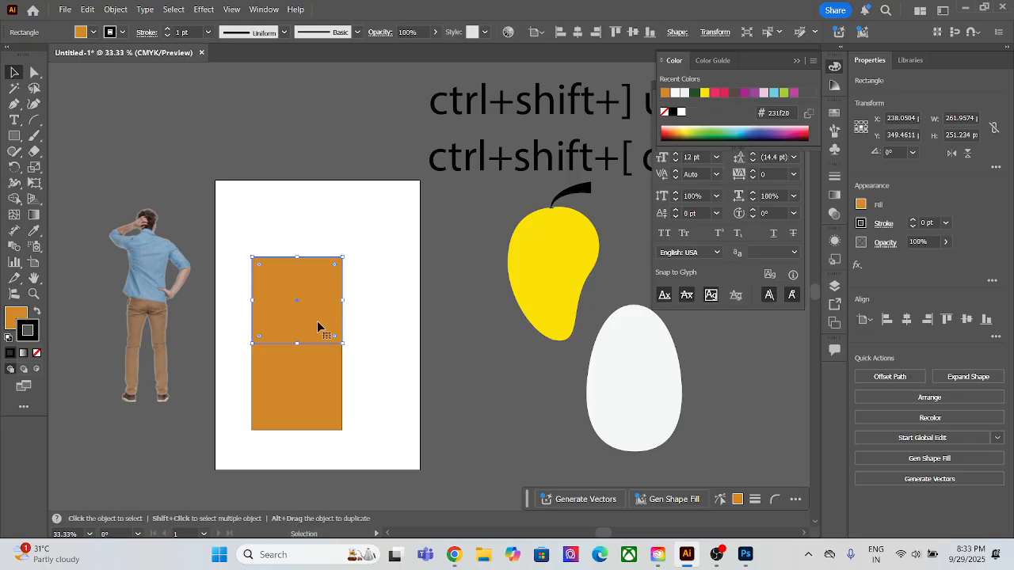
left_click(356, 356)
left_click_drag(325, 418, 415, 418)
left_click(539, 384)
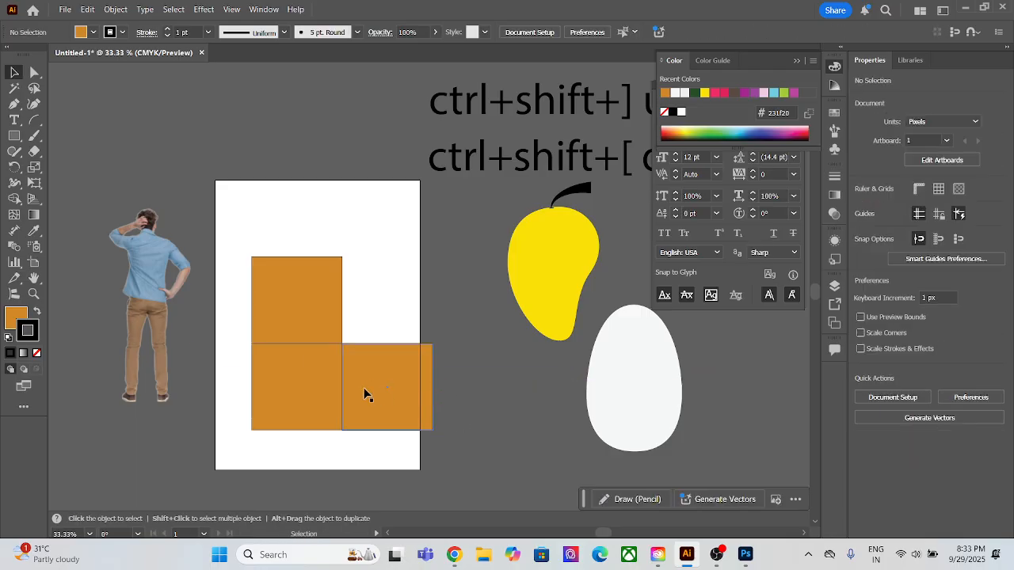
Slant the upper and side rectangles by moving their outer anchor points so they meet as the top and side faces of a box.
left_click(34, 72)
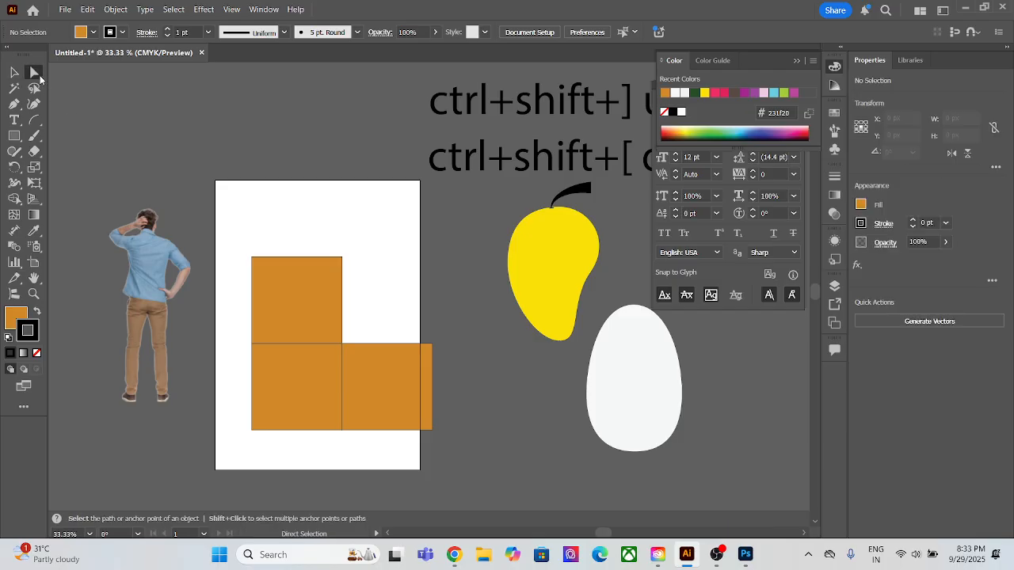
left_click_drag(231, 230, 399, 313)
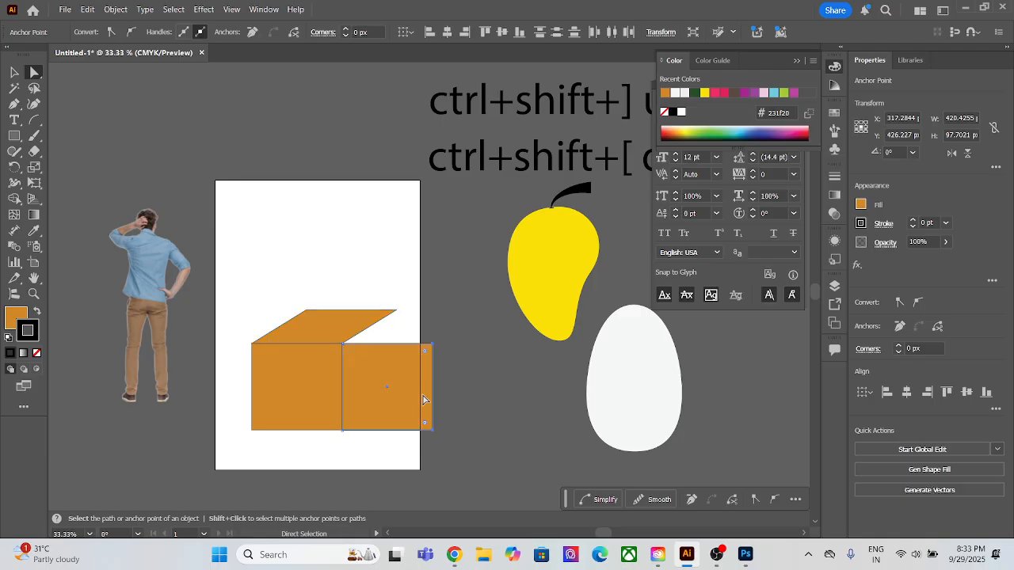
left_click_drag(433, 348, 397, 310)
left_click(434, 342)
scroll(248, 270, "down", 2)
Group the three orange faces into one box and reposition it near the middle of the artboard.
left_click_drag(248, 270, 407, 441)
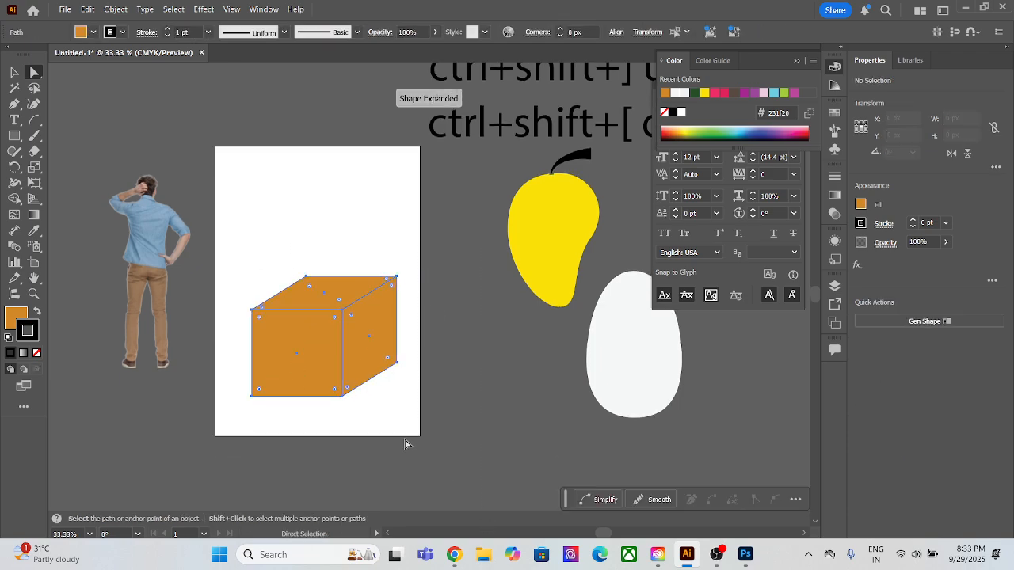
left_click(17, 74)
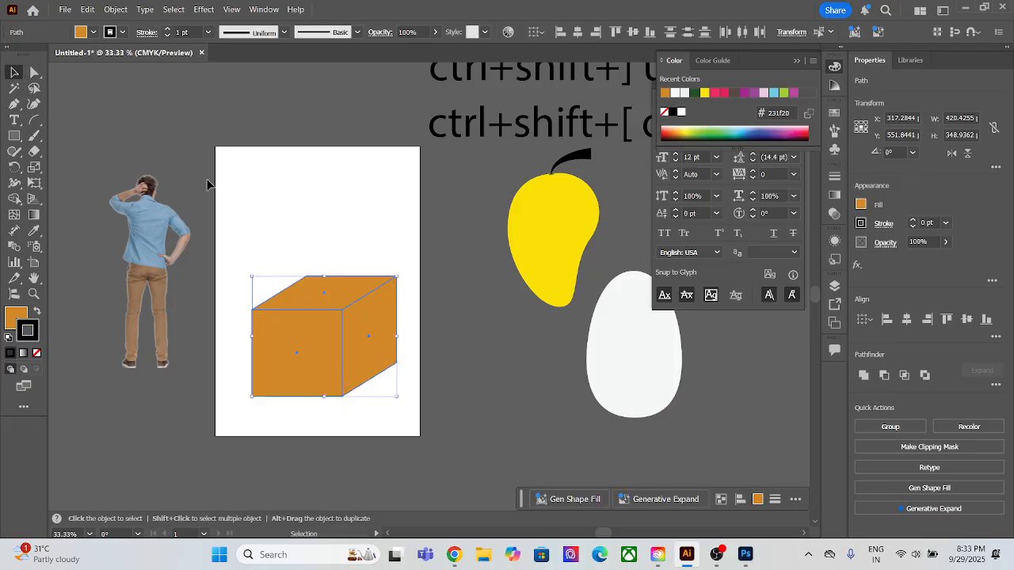
left_click_drag(344, 356, 333, 317)
key("a")
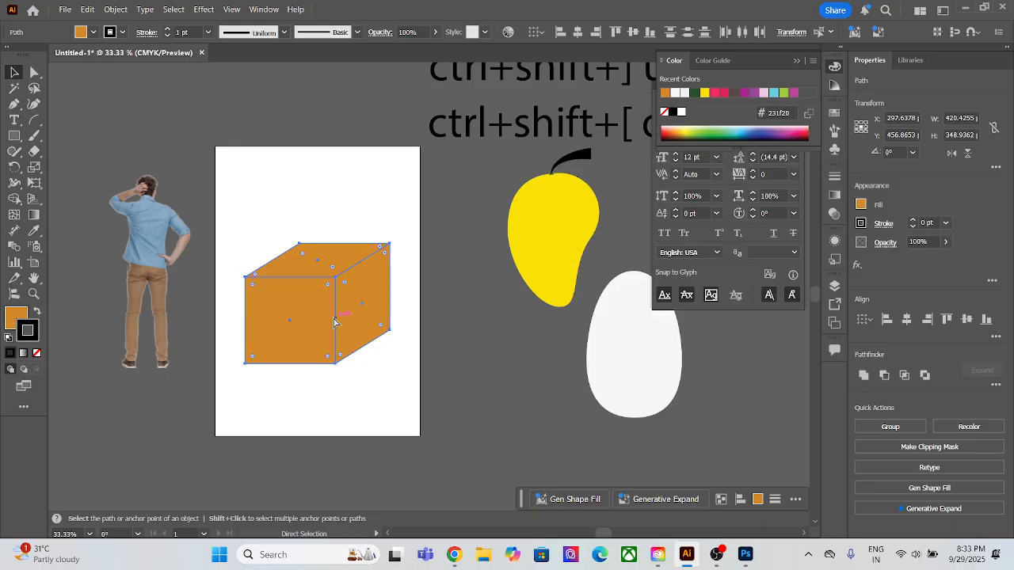
key("v")
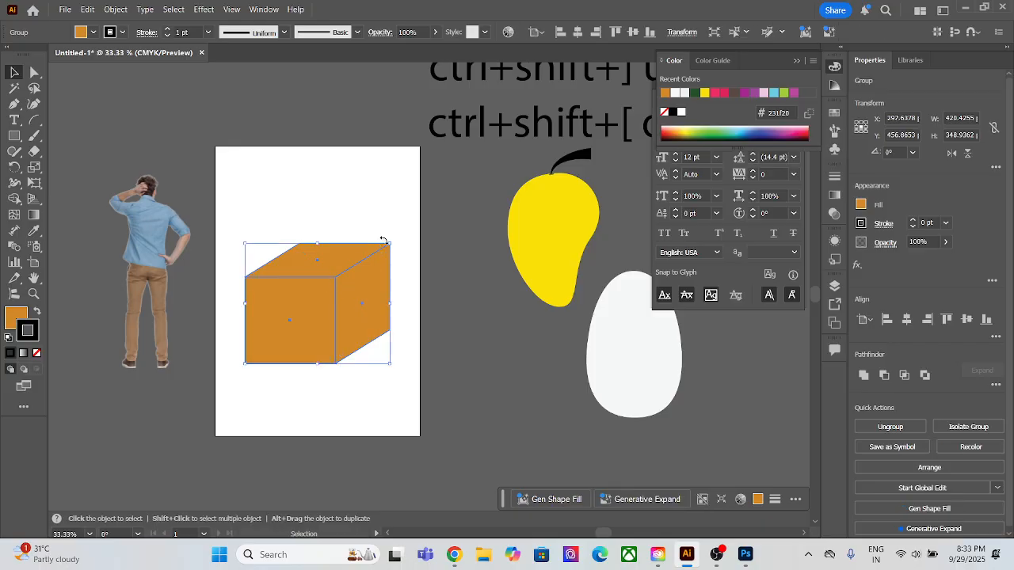
left_click(354, 196)
mouse_move(297, 355)
left_mouse_down()
mouse_move(254, 344)
mouse_move(315, 349)
mouse_move(322, 333)
mouse_move(314, 350)
left_mouse_up()
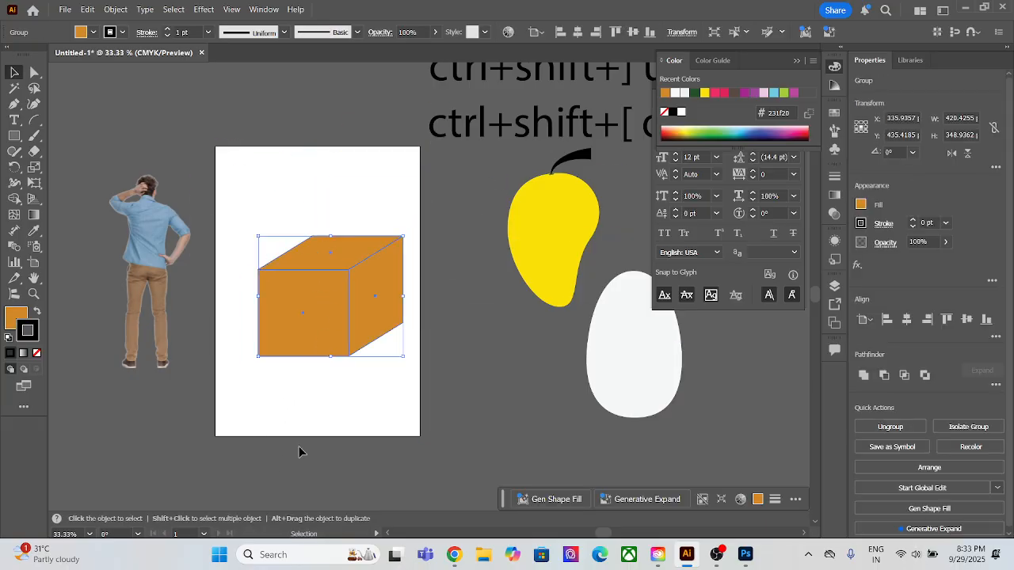
left_click(310, 220)
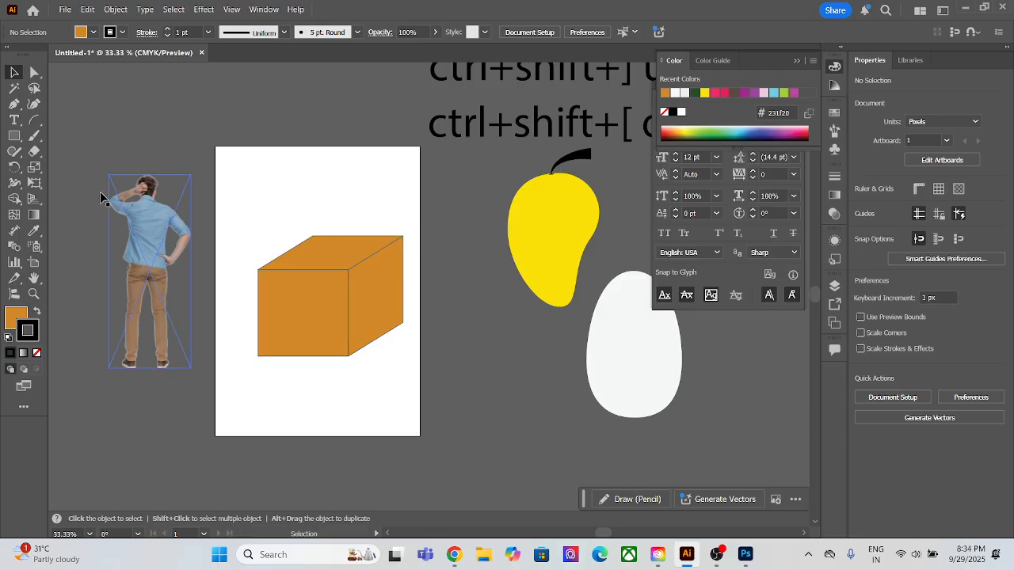
Duplicate the grouped orange box and place the copy above the original, leaving a gap between them.
left_click_drag(331, 327, 313, 277)
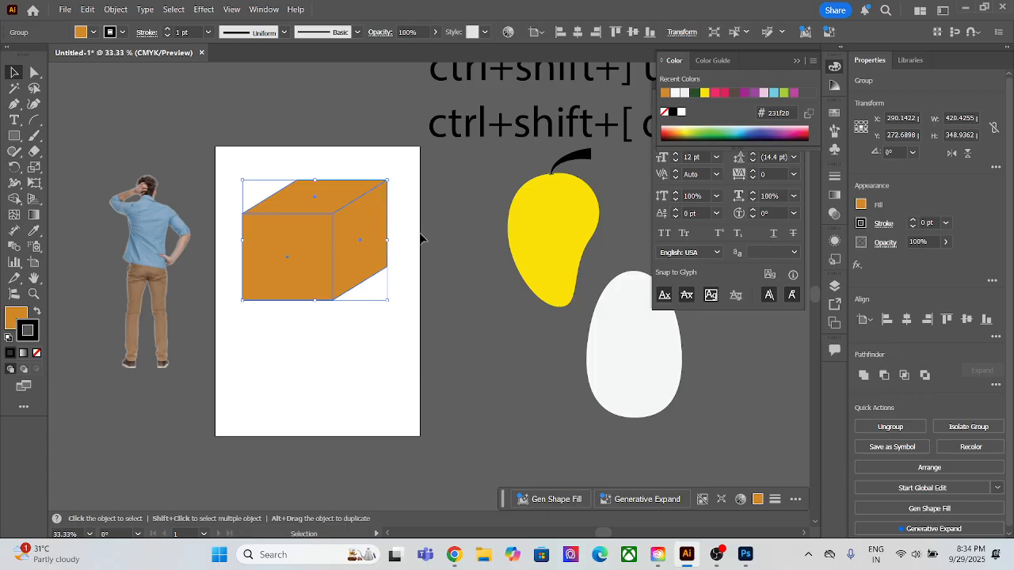
left_click_drag(356, 283, 341, 217)
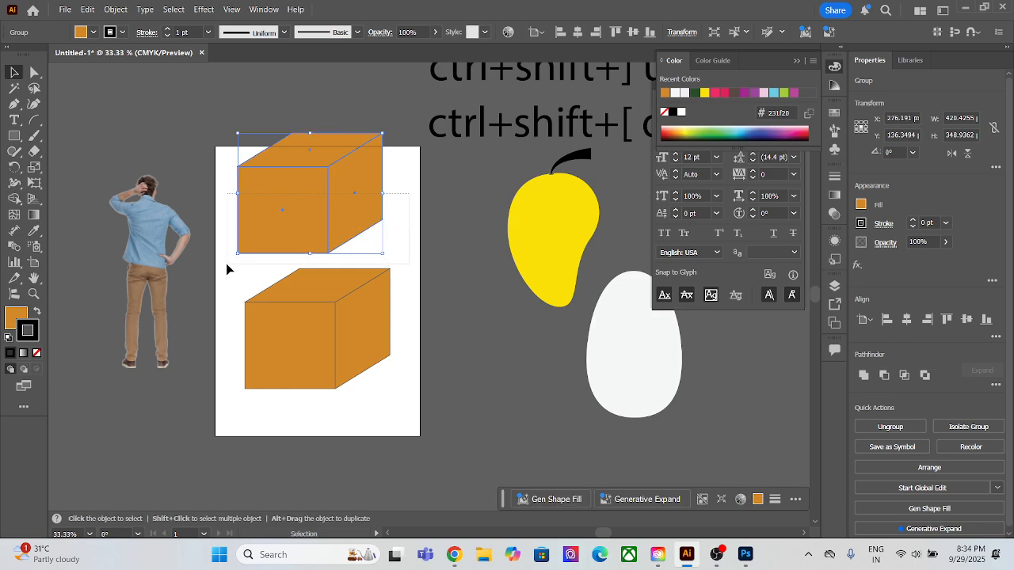
left_click_drag(341, 221, 337, 197)
left_click(102, 94)
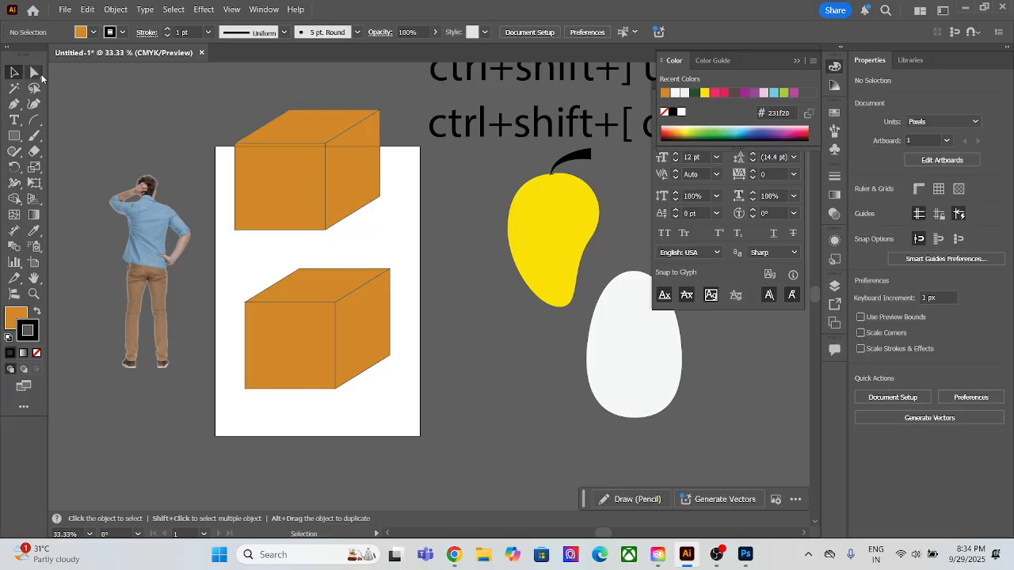
Flatten the upper box into a thin lid by moving the bottom anchor points of its front and side faces upward.
left_click(35, 72)
left_click_drag(403, 183, 222, 249)
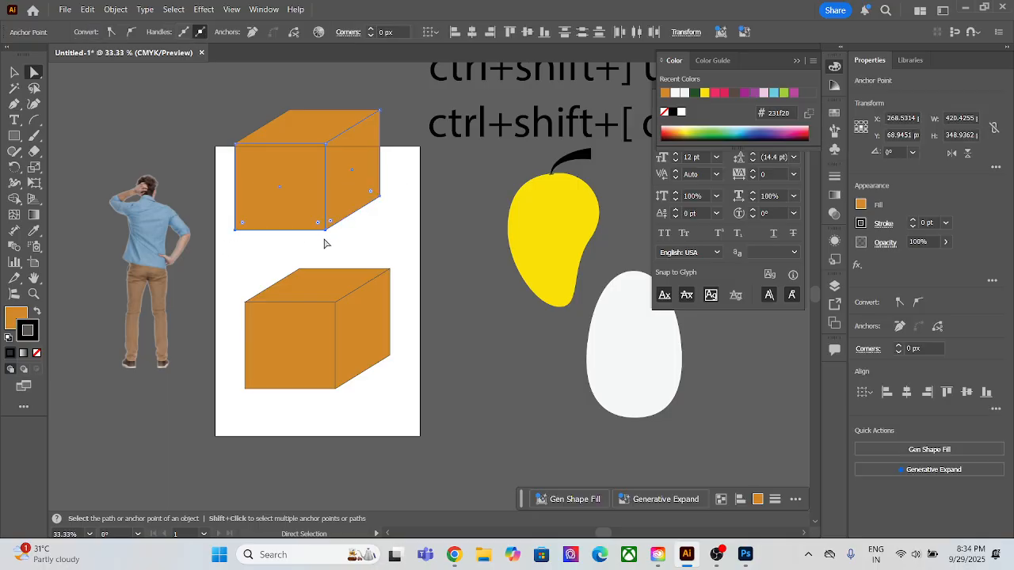
left_click_drag(325, 231, 325, 160)
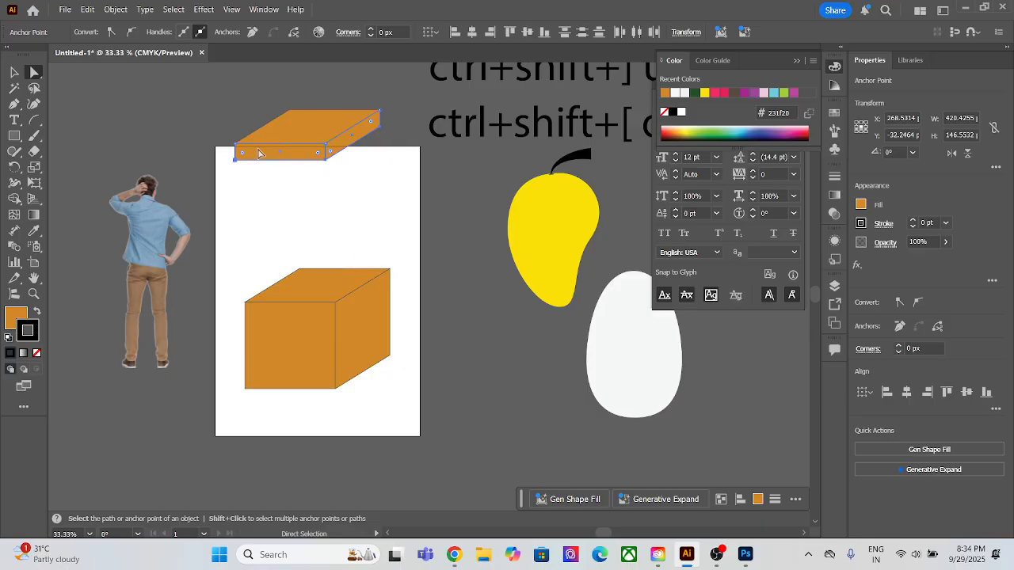
left_click(15, 72)
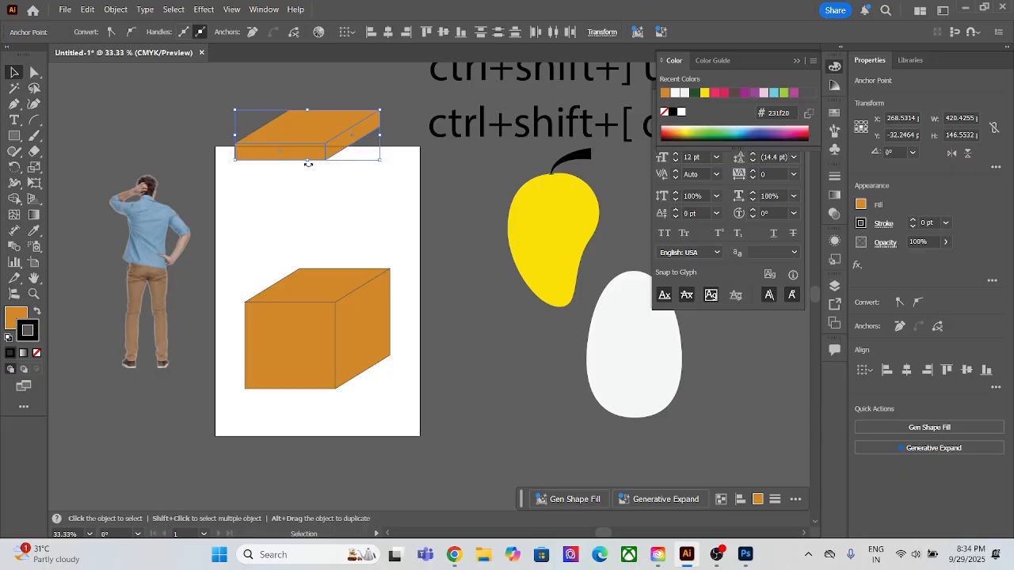
left_click(114, 81)
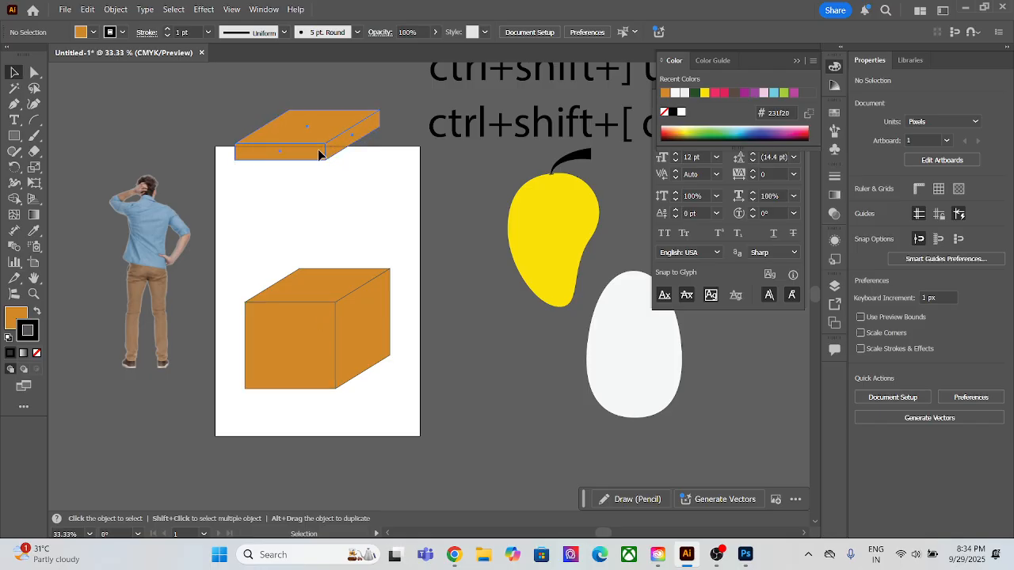
Try the lid on top of the box, and place it above the box, aligned with the box's sides.
left_click_drag(322, 155, 329, 301)
left_click_drag(377, 260, 364, 169)
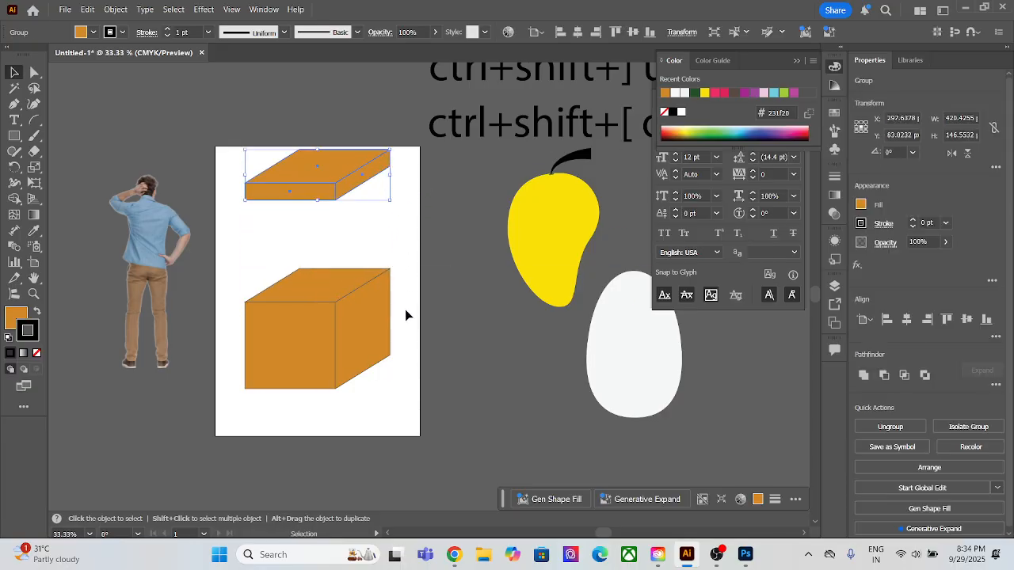
left_click(379, 385)
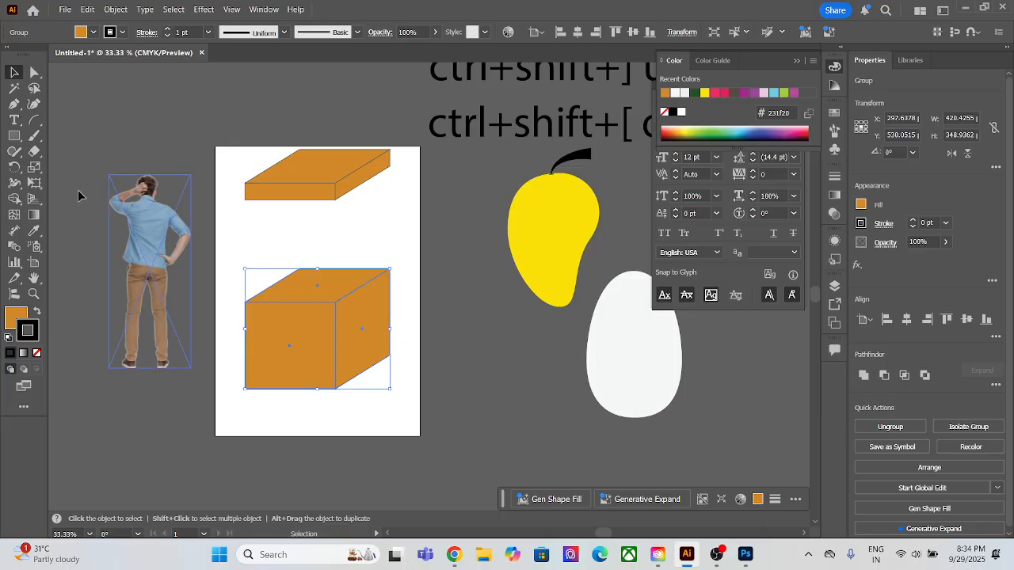
left_click(117, 66)
Raise the lower back corner of the box's side face slightly and nudge the lid's back-left corner to the right with Direct Selection.
left_click(33, 73)
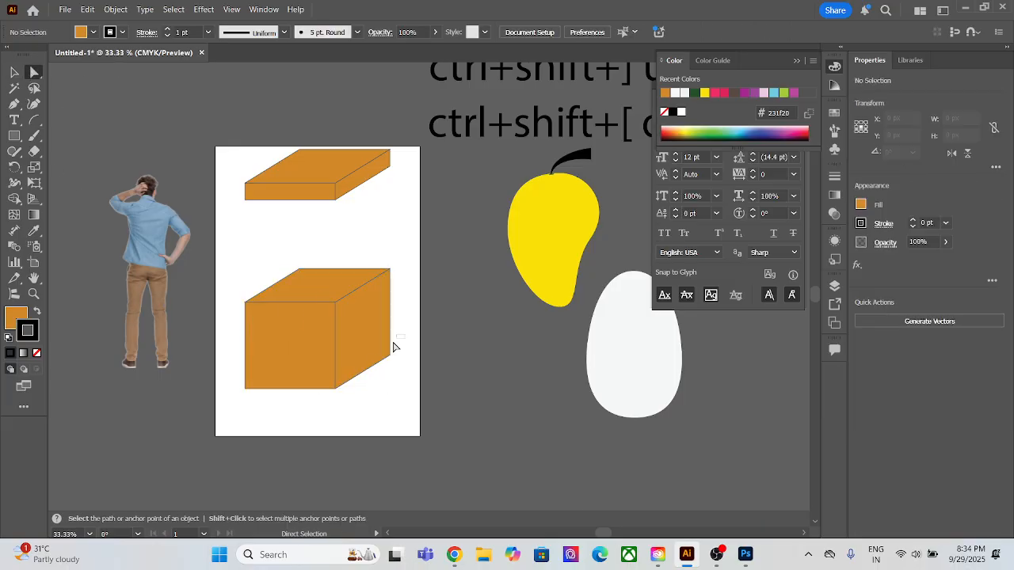
mouse_move(393, 344)
left_mouse_down()
mouse_move(374, 374)
mouse_move(392, 356)
mouse_move(387, 344)
left_mouse_up()
left_click(420, 318)
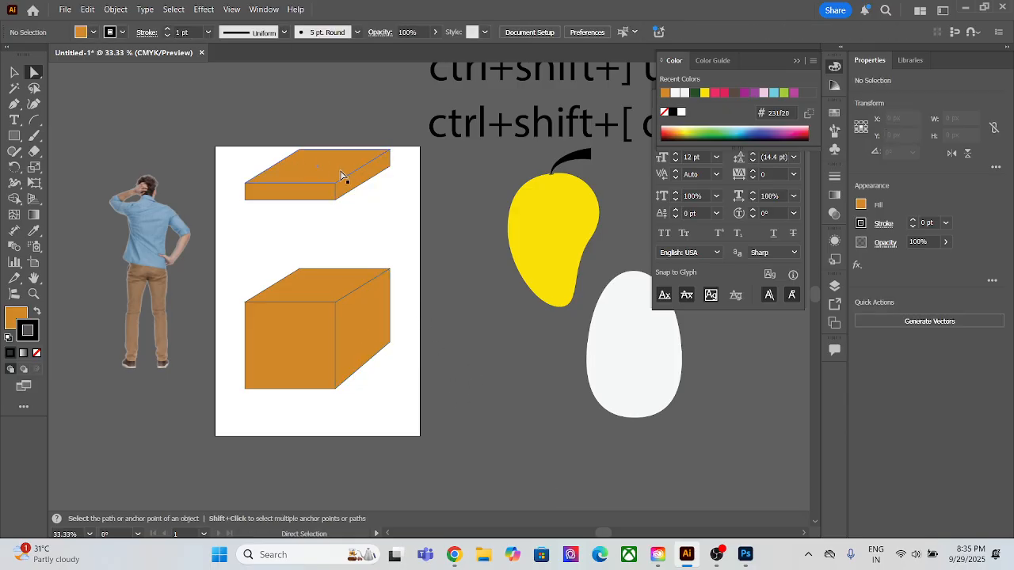
left_click_drag(301, 152, 304, 152)
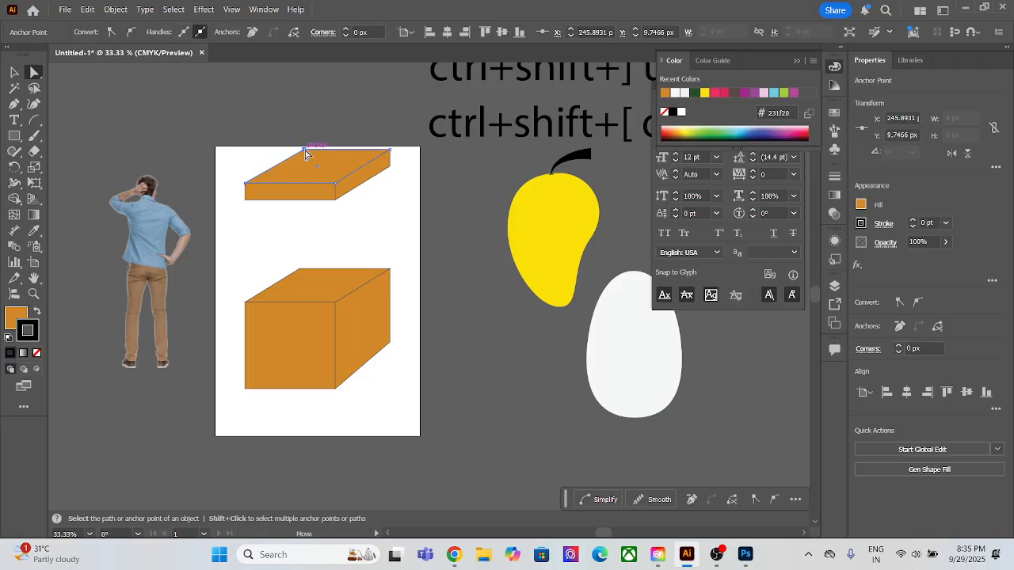
left_click(351, 215)
left_click_drag(336, 200, 334, 229)
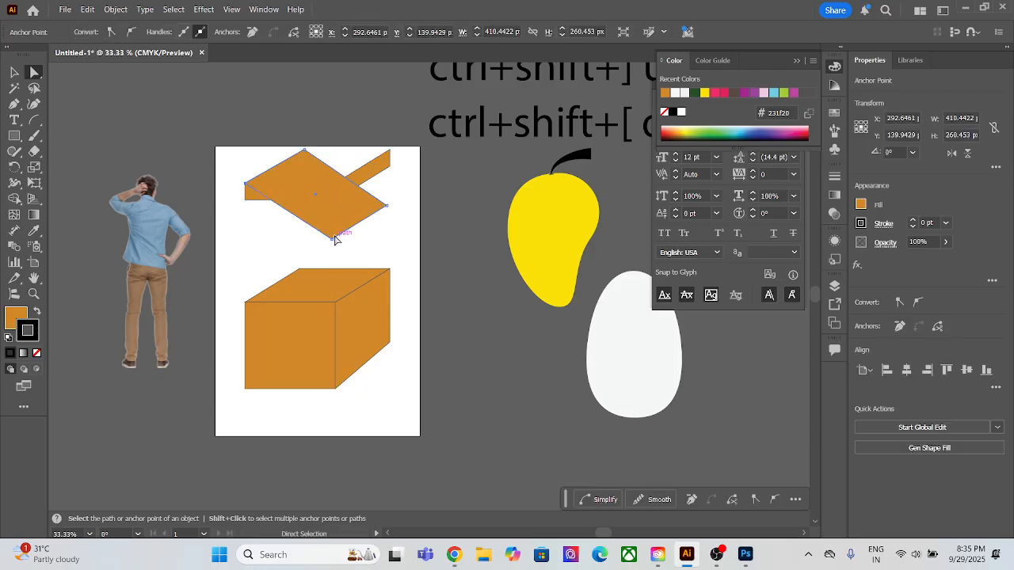
key("ctrl+z")
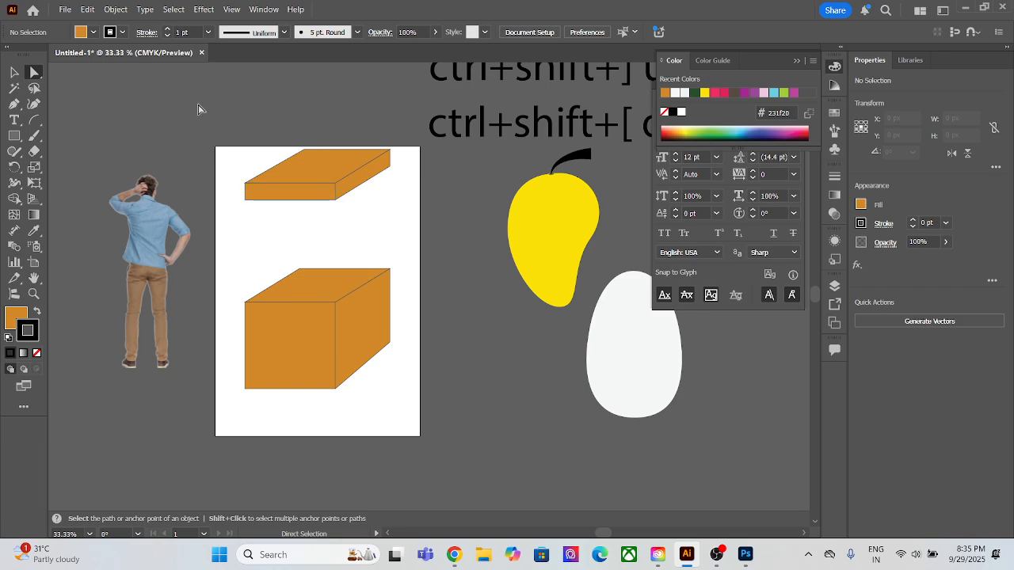
Move the whole lid slightly down and to the right, and try to pull its front face away separately with Direct Selection.
left_click(14, 72)
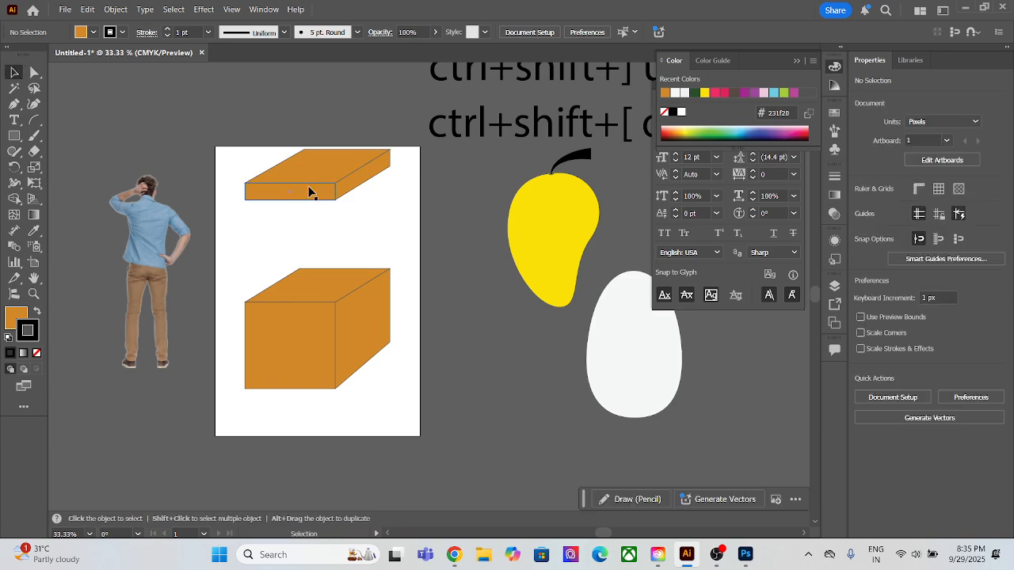
mouse_move(309, 192)
left_mouse_down()
mouse_move(325, 193)
mouse_move(318, 210)
left_mouse_up()
left_click(74, 95)
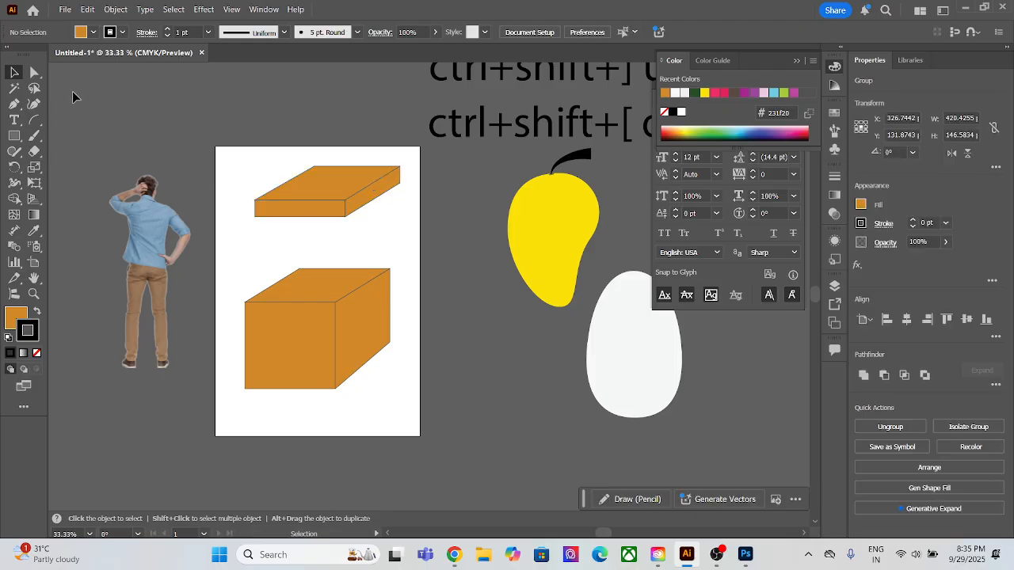
left_click(34, 72)
left_click_drag(317, 212, 303, 244)
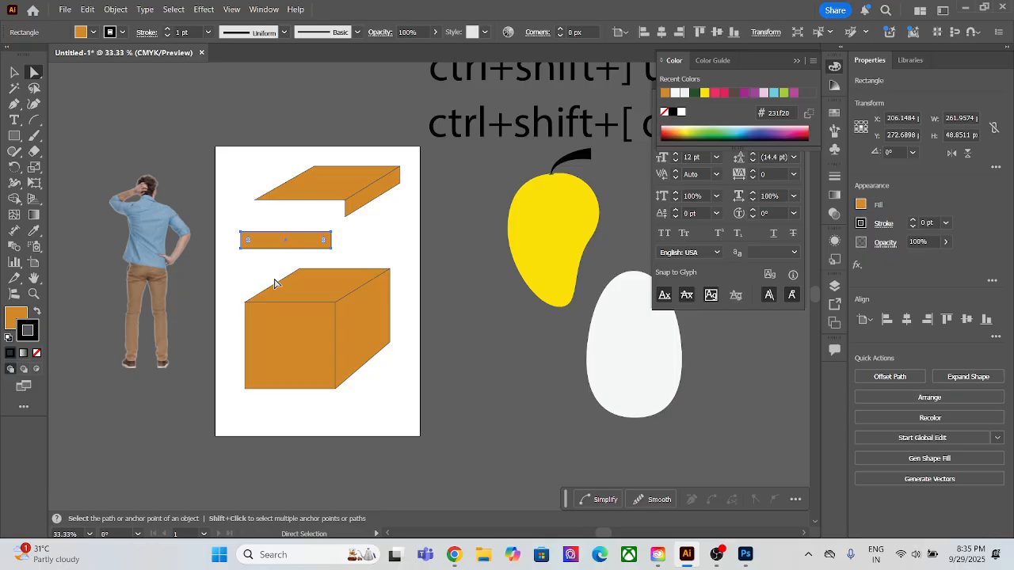
key("ctrl+z")
left_click(246, 164)
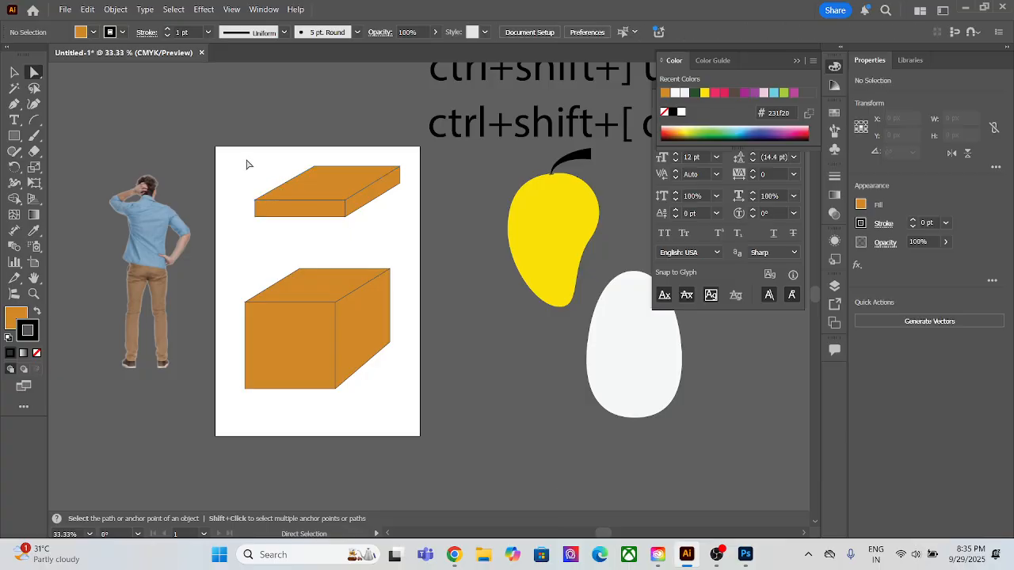
Place the lid on top of the box and move both together higher on the artboard.
left_click(15, 72)
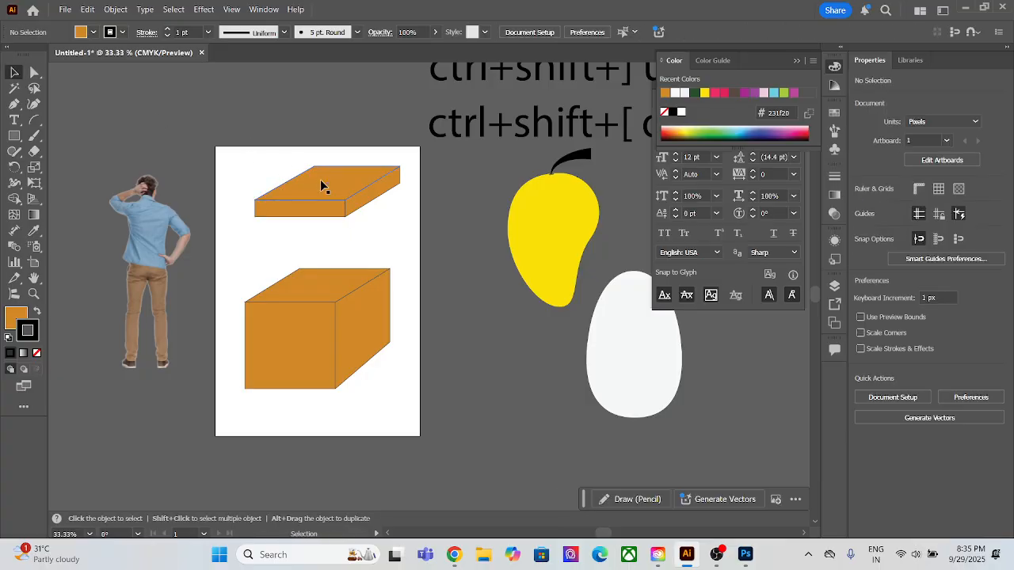
left_click_drag(321, 184, 312, 283)
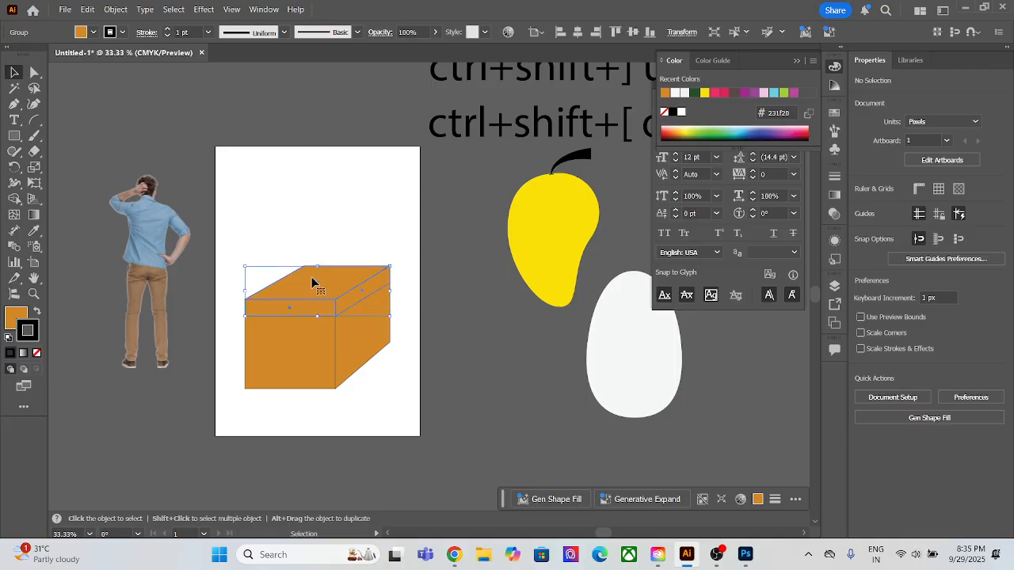
left_click(450, 380)
left_click_drag(235, 274, 398, 453)
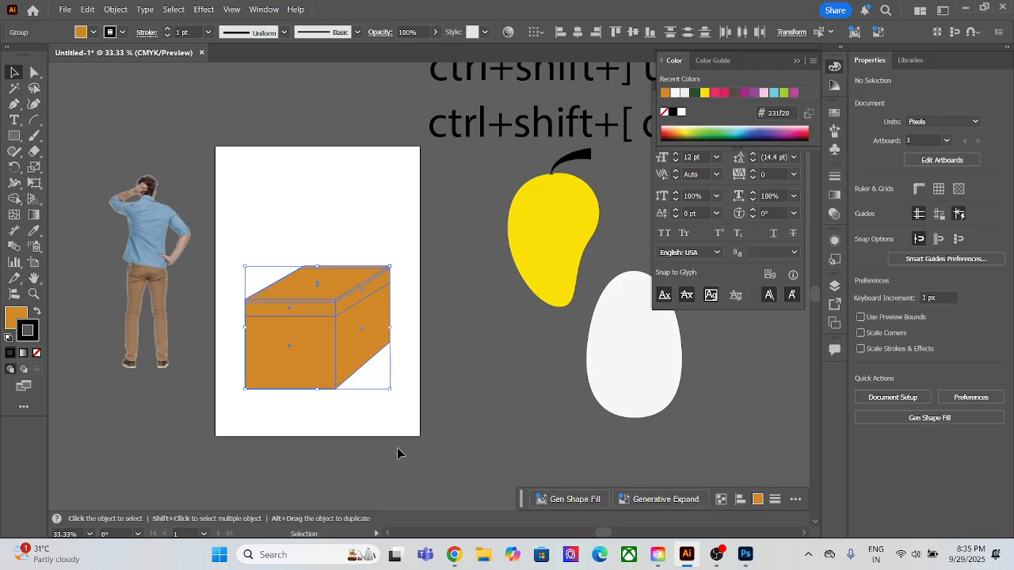
left_click_drag(328, 369, 327, 290)
left_click(474, 294)
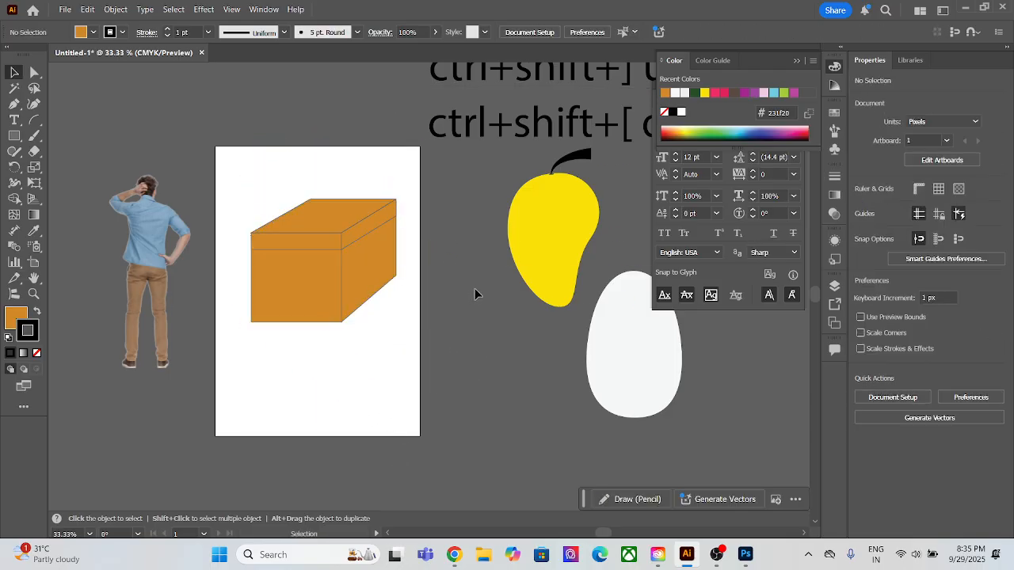
Move the lidded box off the artboard to below the mango, and shift the mango, egg and box together further to the right.
left_click_drag(248, 193, 390, 354)
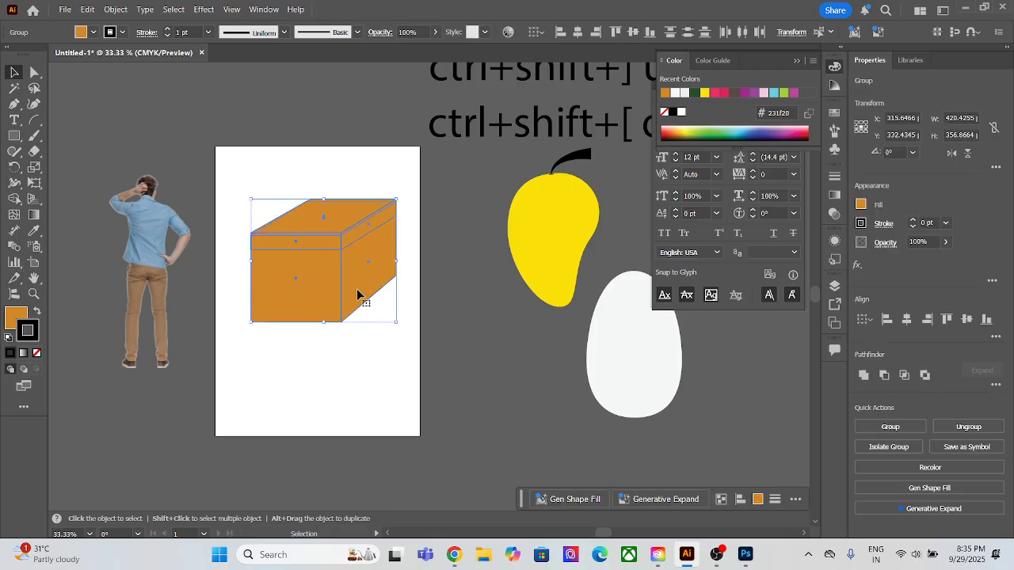
left_click_drag(357, 296, 539, 445)
left_click(478, 290)
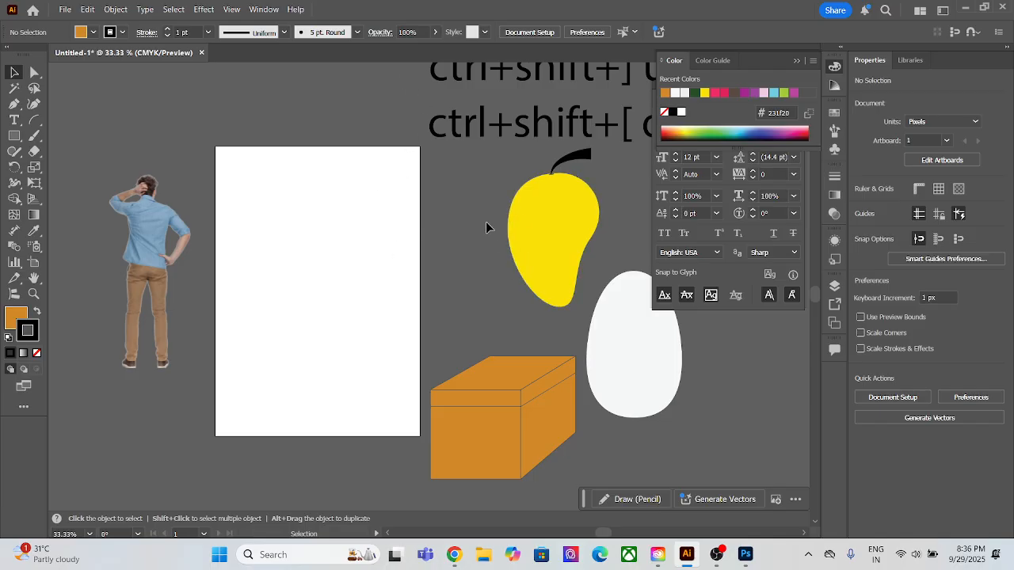
left_click_drag(481, 185, 643, 467)
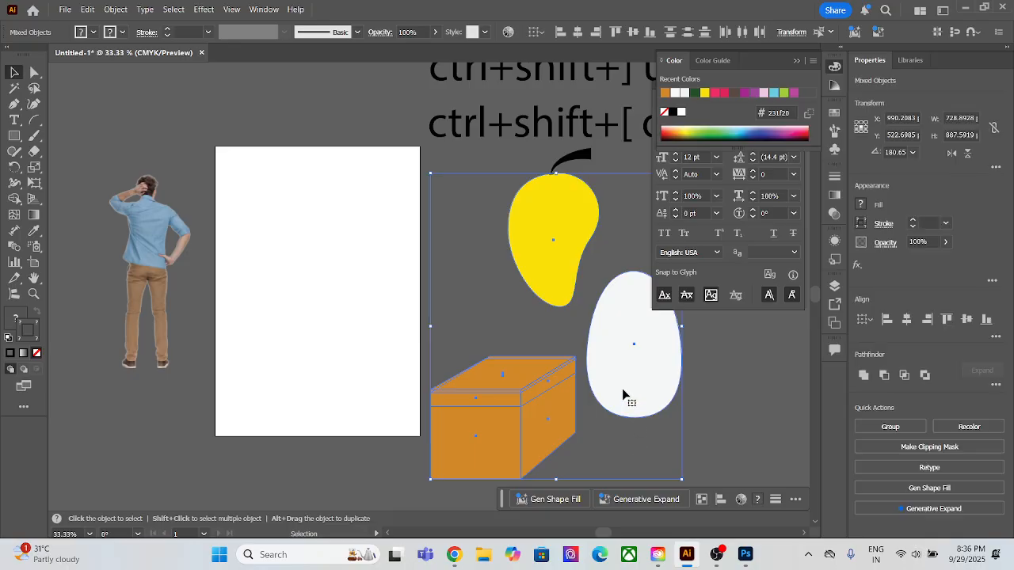
left_click_drag(622, 388, 716, 392)
scroll(283, 297, "up", 2)
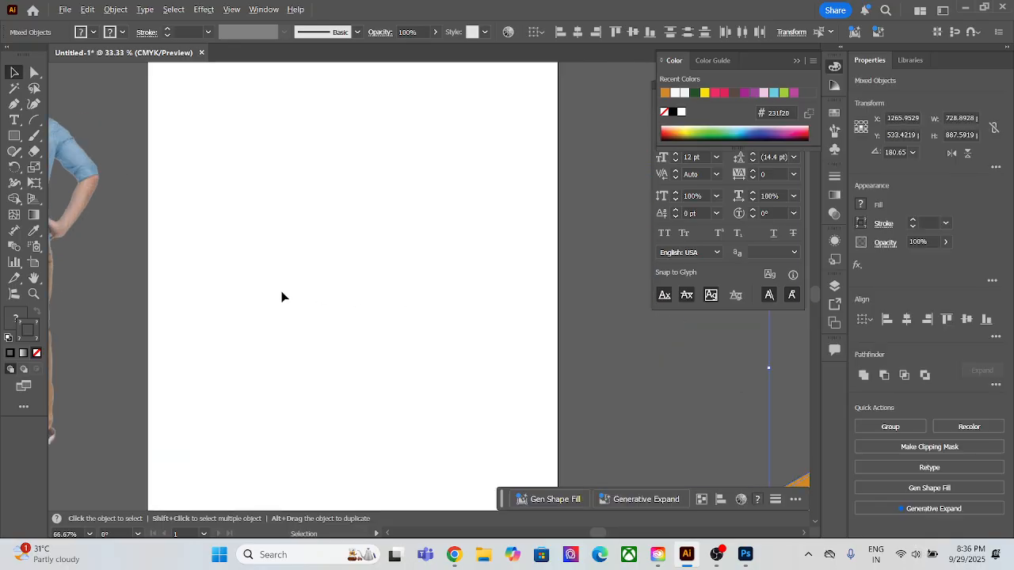
scroll(333, 263, "down", 1)
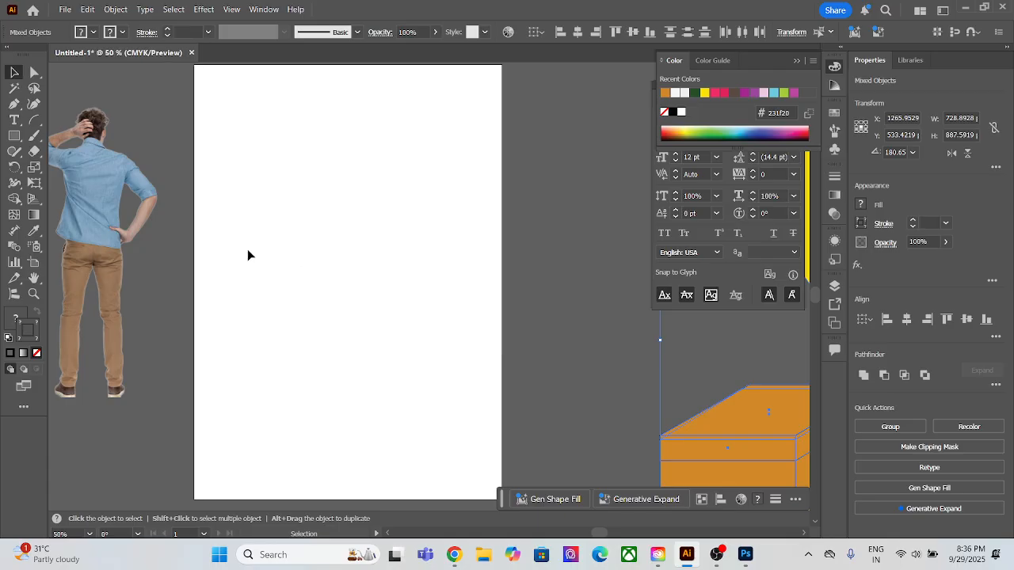
double_click(17, 319)
left_click(31, 338)
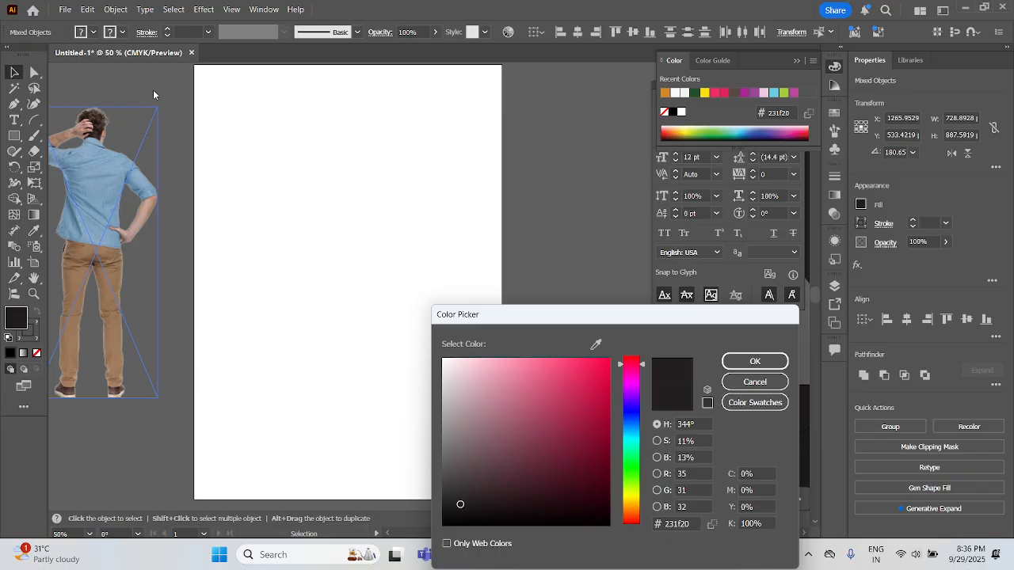
left_click(752, 382)
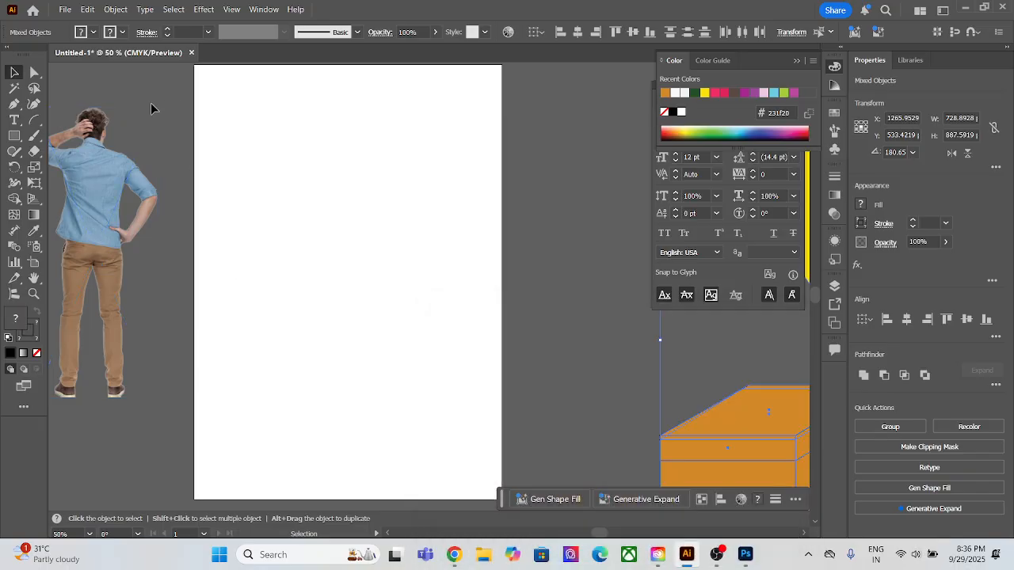
left_click(8, 339)
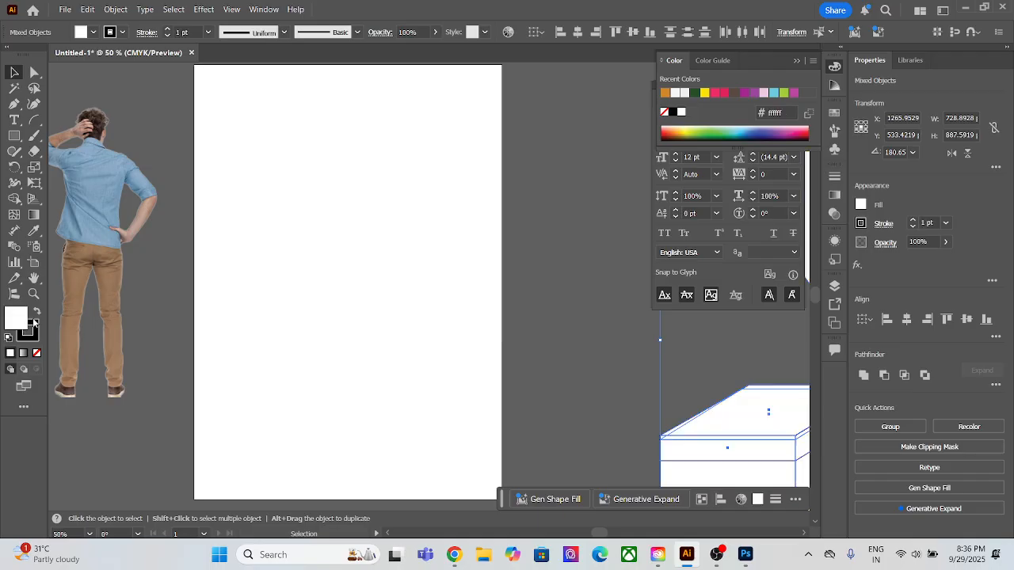
key("ctrl+z")
Reset the fill and stroke to the default white and black with nothing selected.
left_click(550, 330)
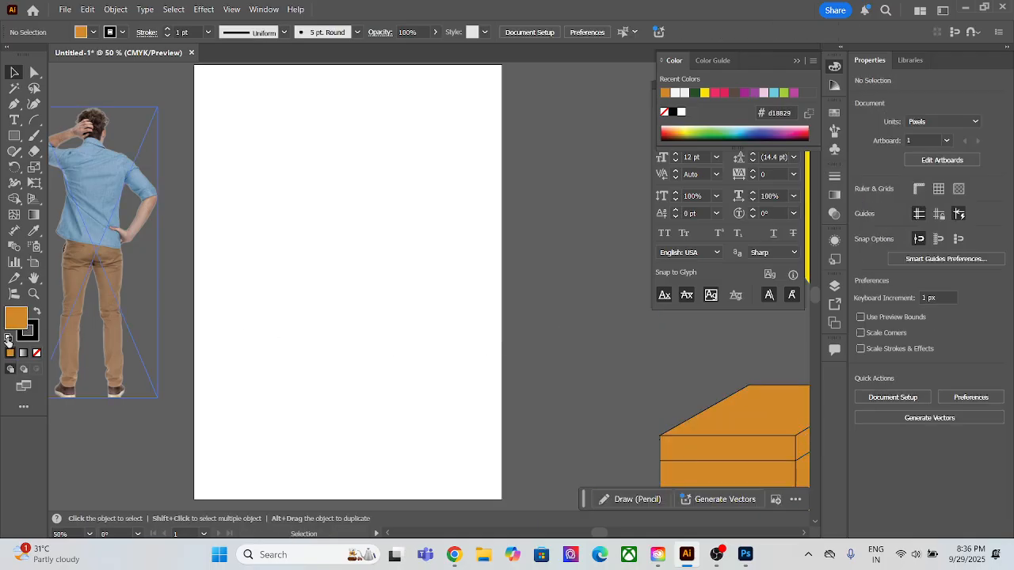
left_click(8, 339)
scroll(188, 252, "down", 1)
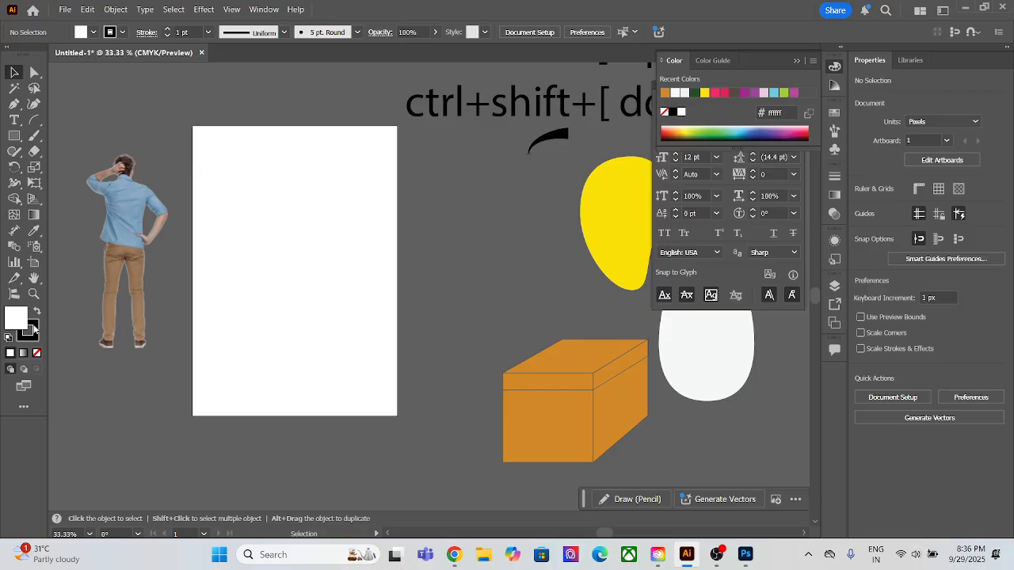
scroll(280, 204, "up", 1)
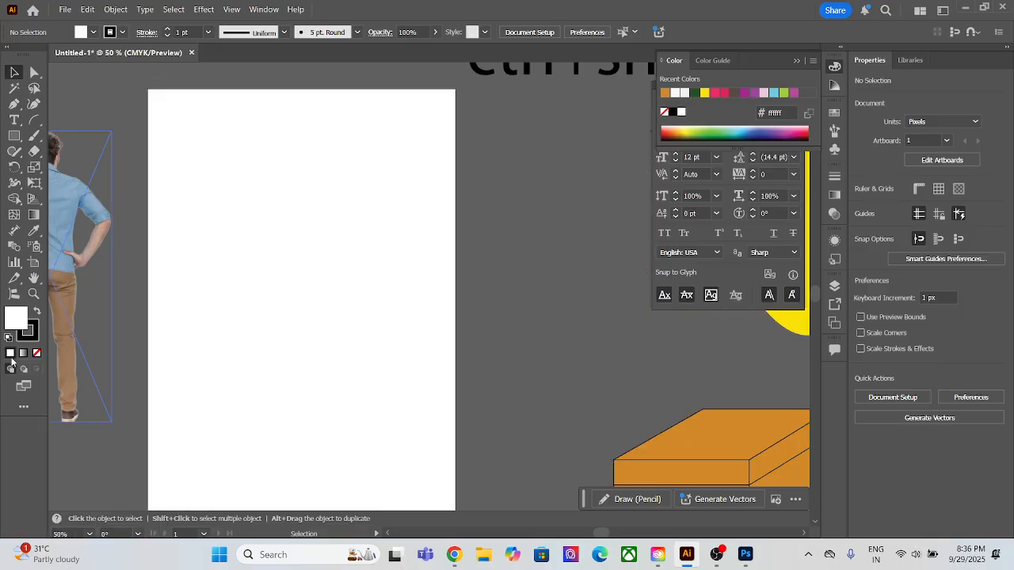
Set the fill colour to bright red, #ff0049, keeping the black stroke.
left_click(37, 338)
left_click(12, 323)
double_click(13, 323)
left_click_drag(502, 384, 620, 335)
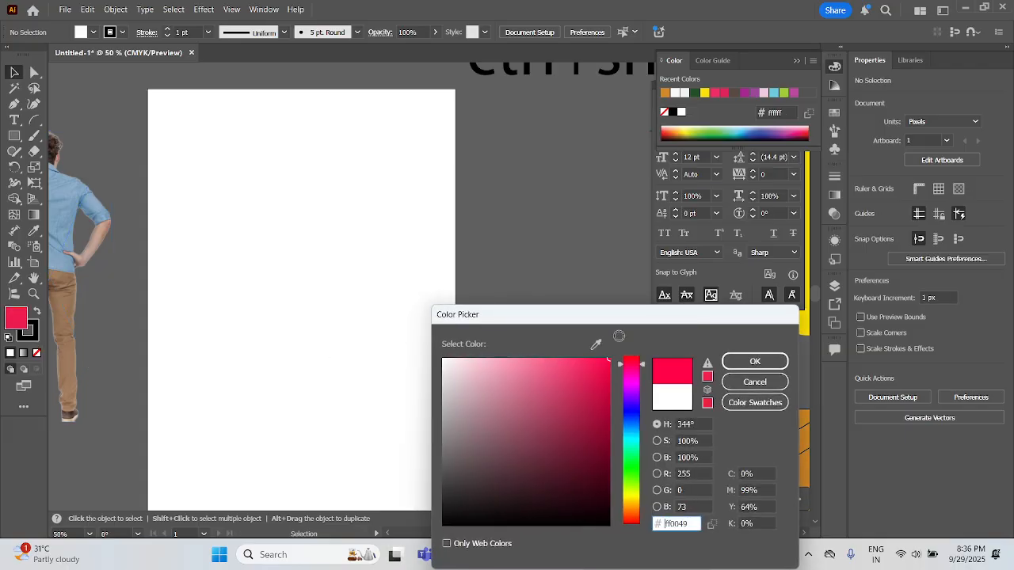
left_click(769, 362)
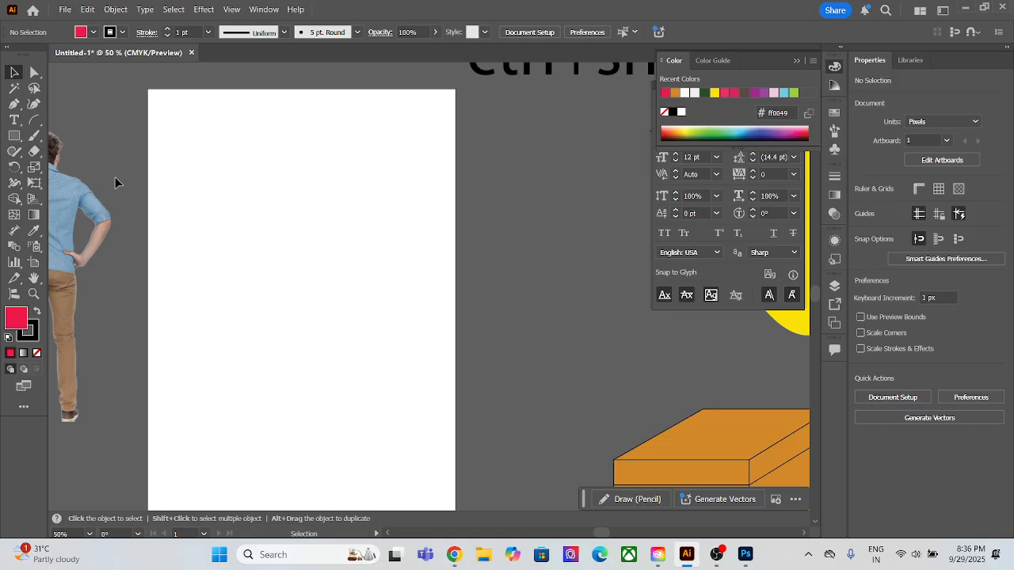
Draw three equal red squares about 111 px wide side by side near the top of the artboard.
left_click(13, 134)
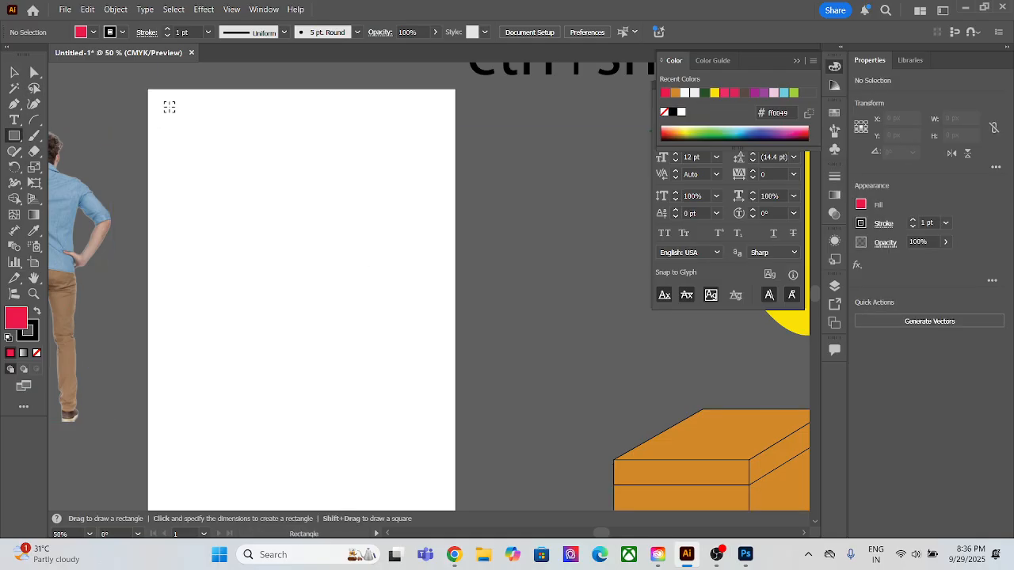
left_click_drag(168, 106, 222, 165)
key("ctrl+z")
left_click_drag(190, 130, 331, 169)
left_click(16, 73)
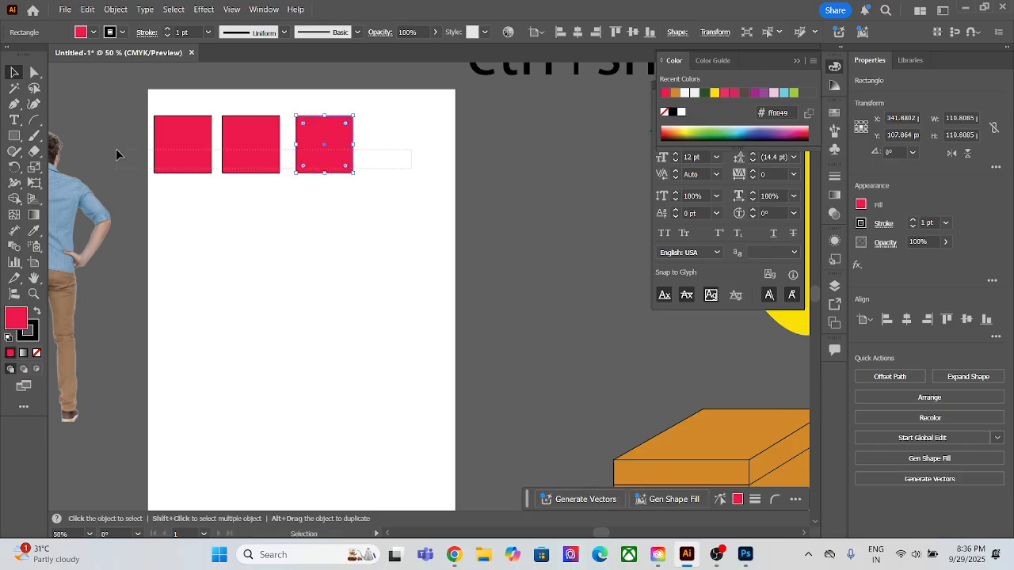
Move the row of three red squares together to the right, roughly centred across the artboard.
key("ctrl+a")
left_click_drag(246, 152, 298, 152)
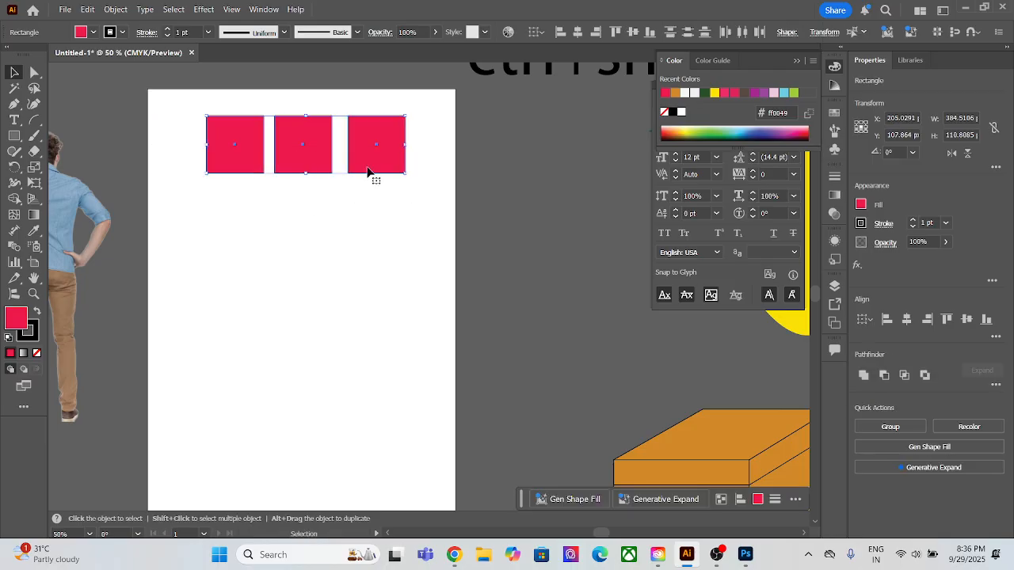
left_click(387, 204)
Give the middle square a 16 pt black stroke and remove its fill.
left_click(318, 142)
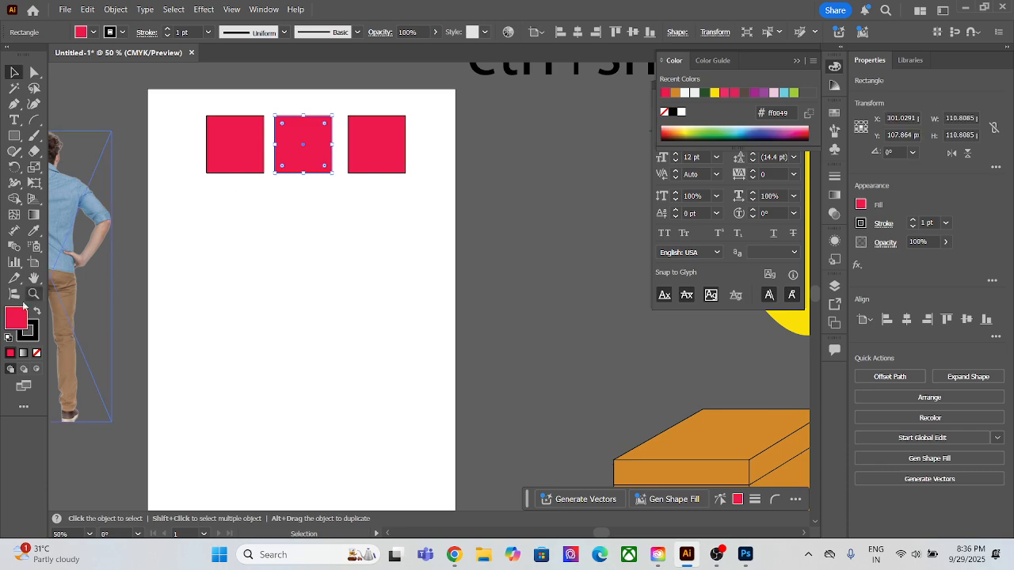
left_click(923, 222)
type("16")
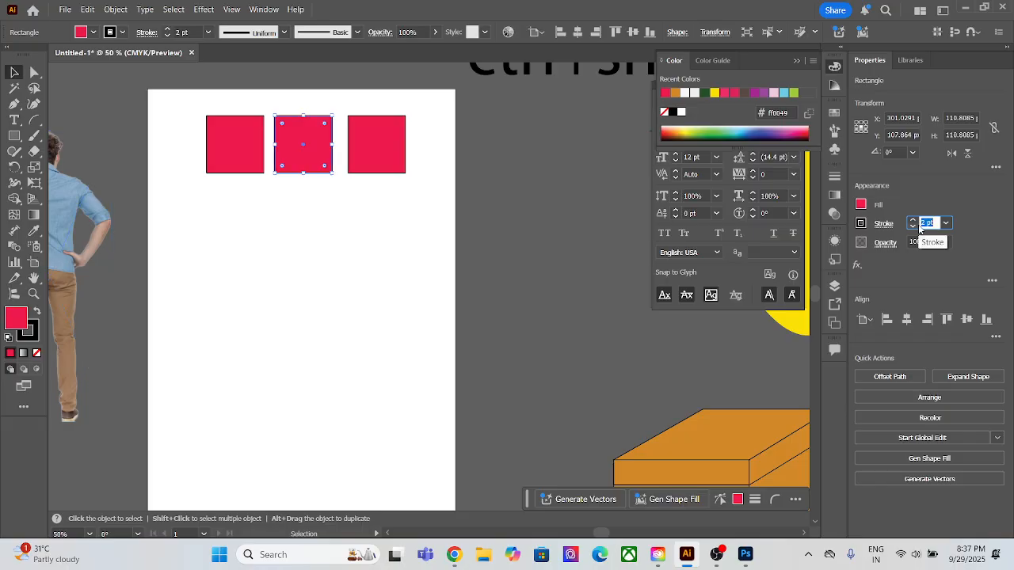
key("Return")
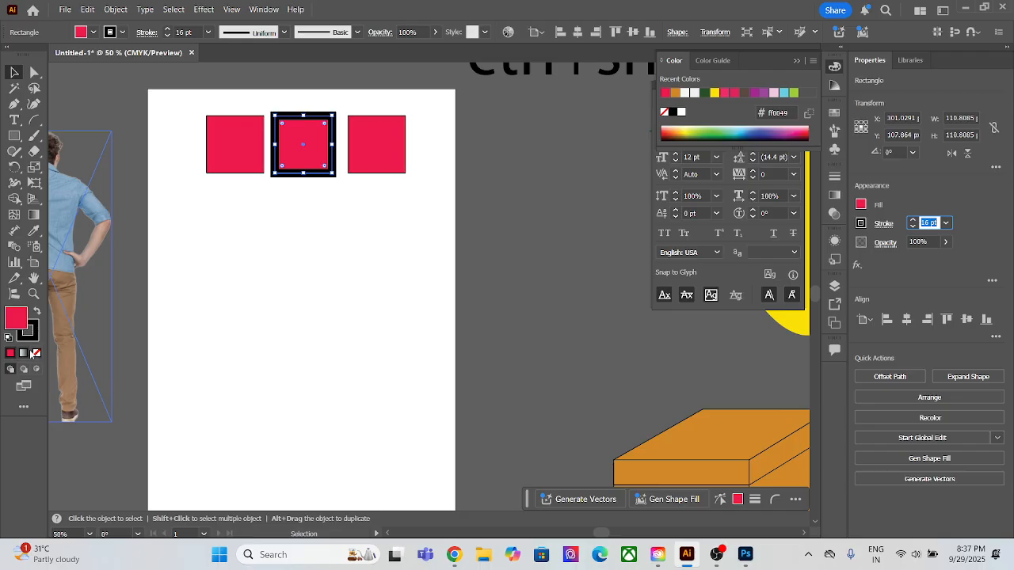
left_click(37, 353)
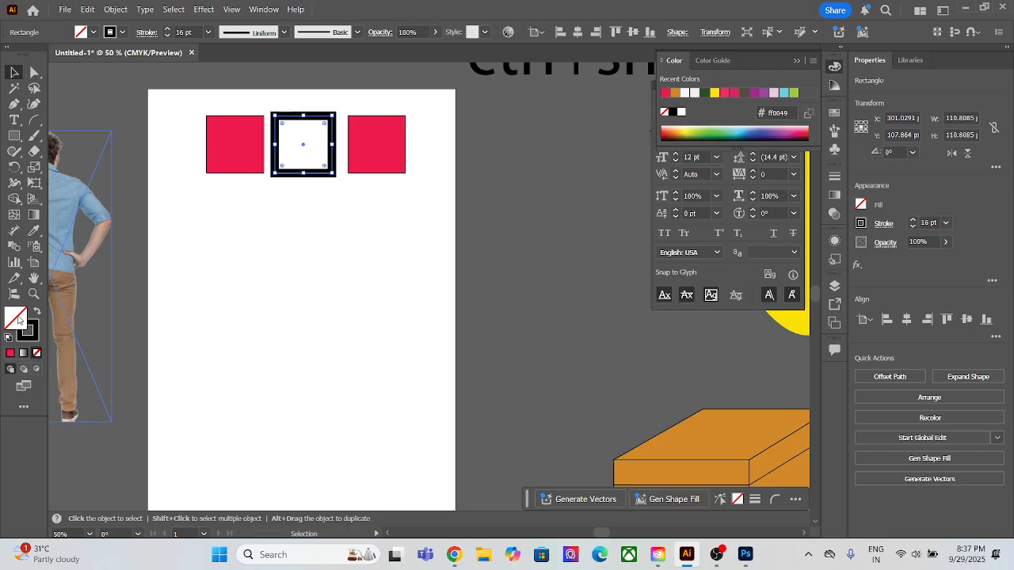
left_click(32, 336)
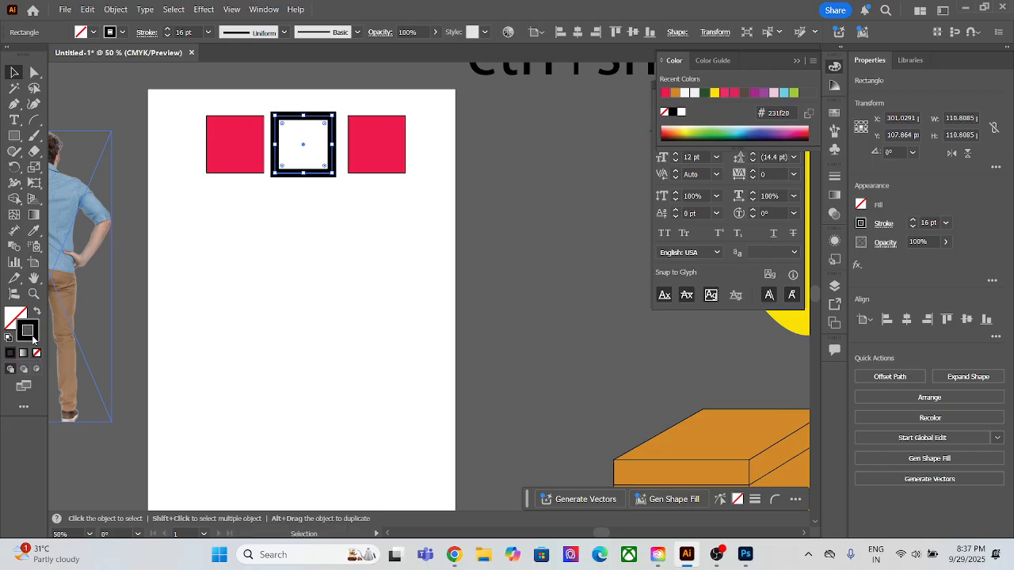
left_click(14, 321)
Remove the stroke from the rightmost square, keeping its red fill.
left_click(387, 163)
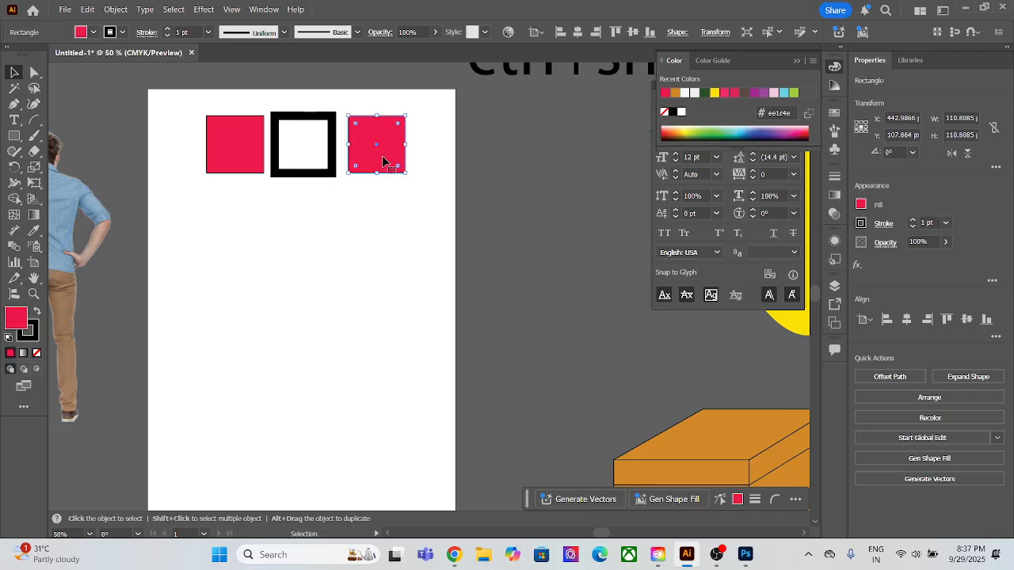
left_click(32, 335)
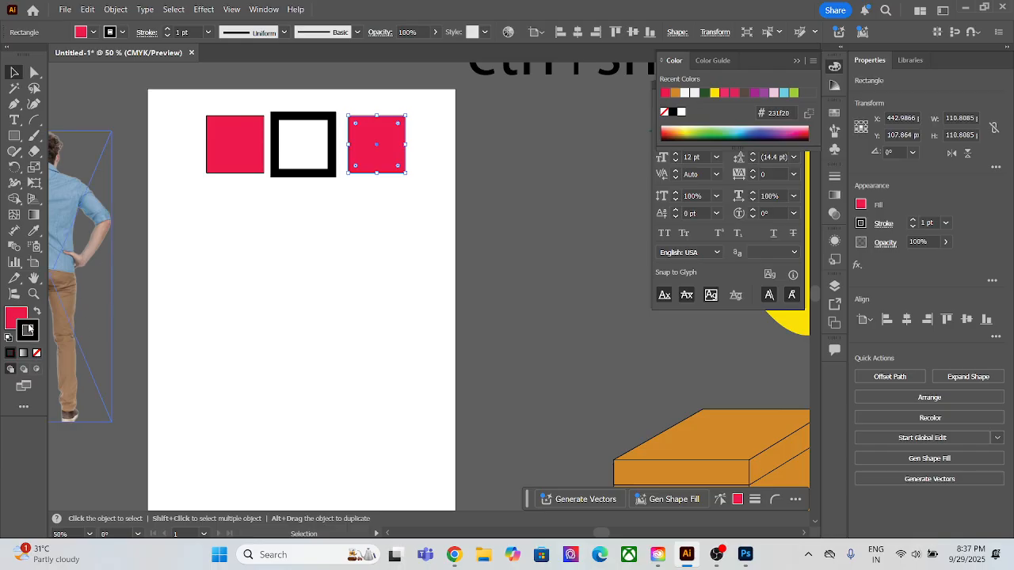
left_click(36, 352)
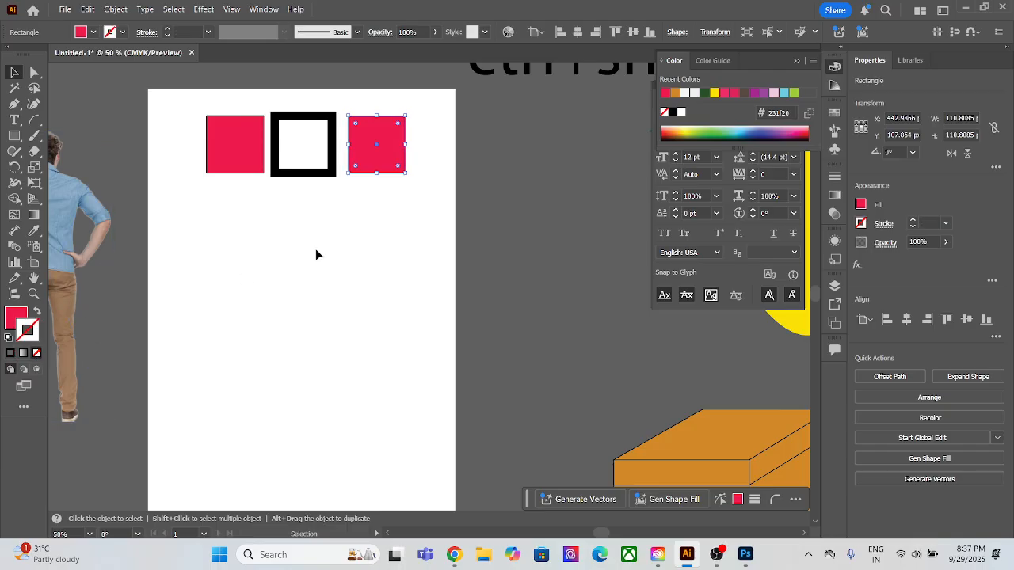
left_click(366, 198)
Spread the squares apart by moving the outlined red square and the black frame slightly to the left.
scroll(261, 238, "up", 2)
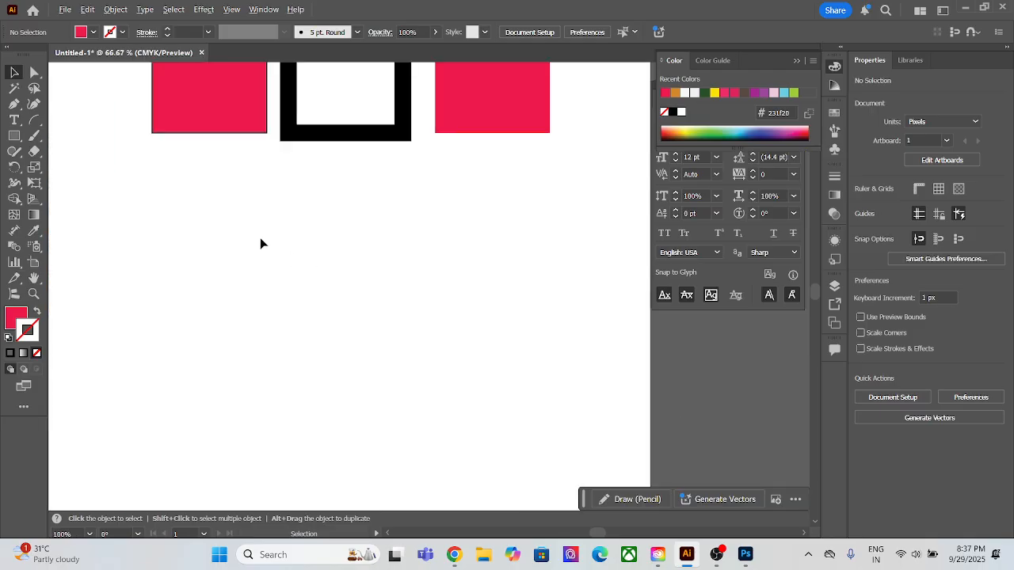
scroll(266, 232, "down", 1)
left_click_drag(274, 225, 282, 250)
scroll(282, 250, "up", 2)
scroll(275, 234, "down", 2)
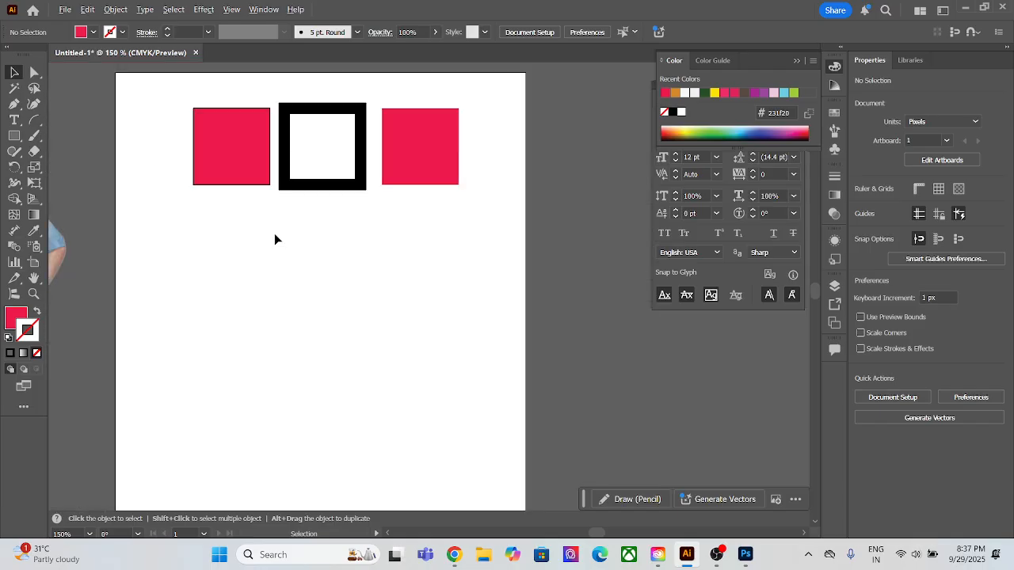
left_click_drag(249, 195, 215, 194)
left_click(267, 230)
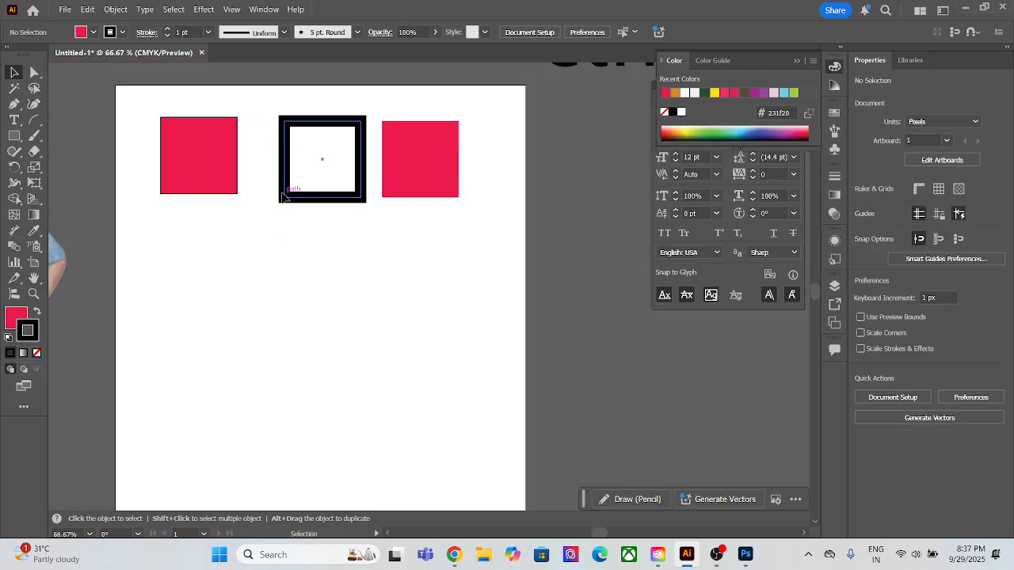
left_click_drag(283, 197, 266, 197)
left_click(394, 195)
left_click(358, 271)
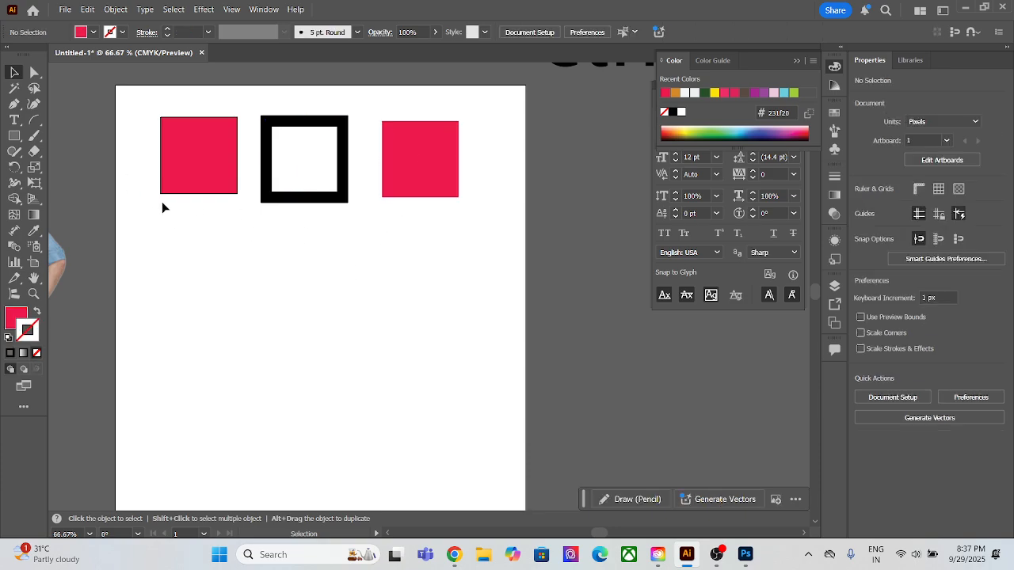
Examine the edges of the squares up close to compare fill with stroke, stroke only and fill only.
scroll(217, 195, "up", 3)
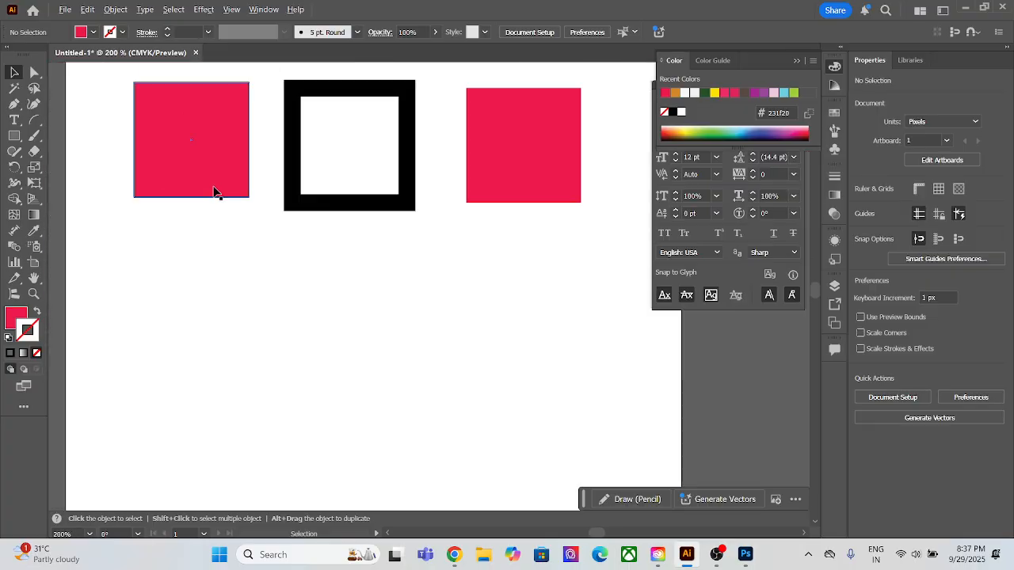
scroll(240, 212, "up", 2)
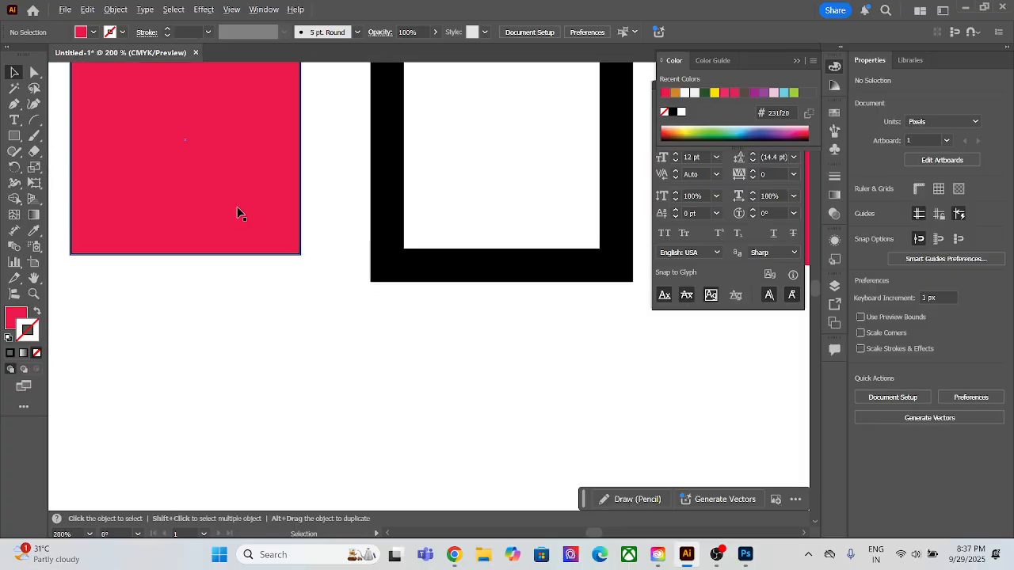
scroll(238, 213, "down", 3)
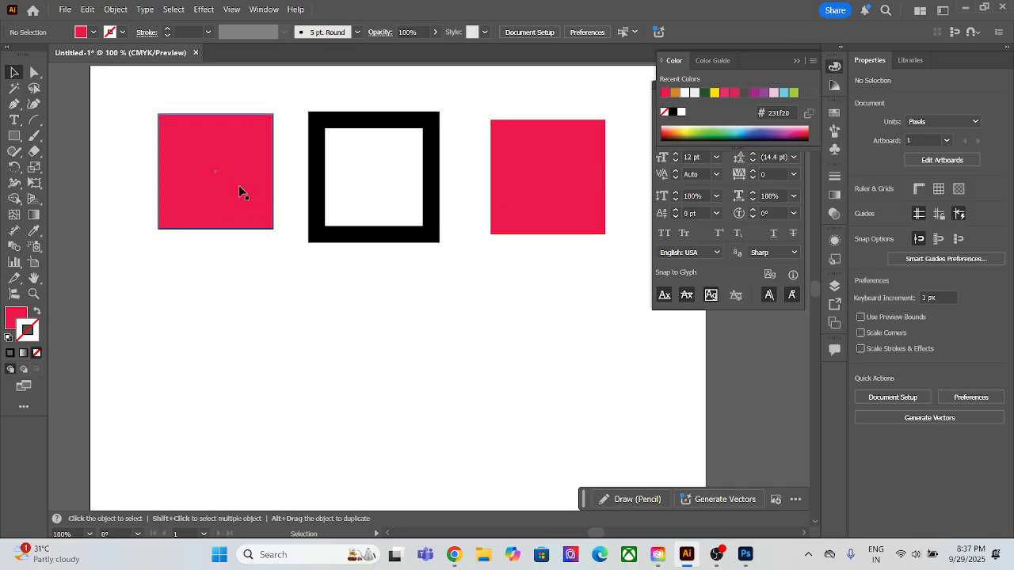
scroll(242, 193, "up", 3)
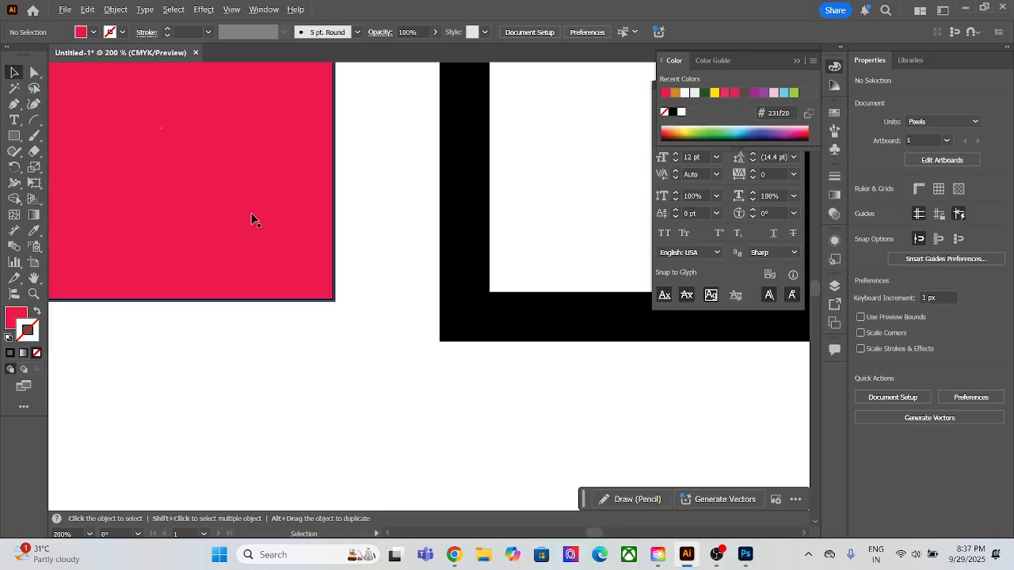
scroll(252, 220, "down", 3)
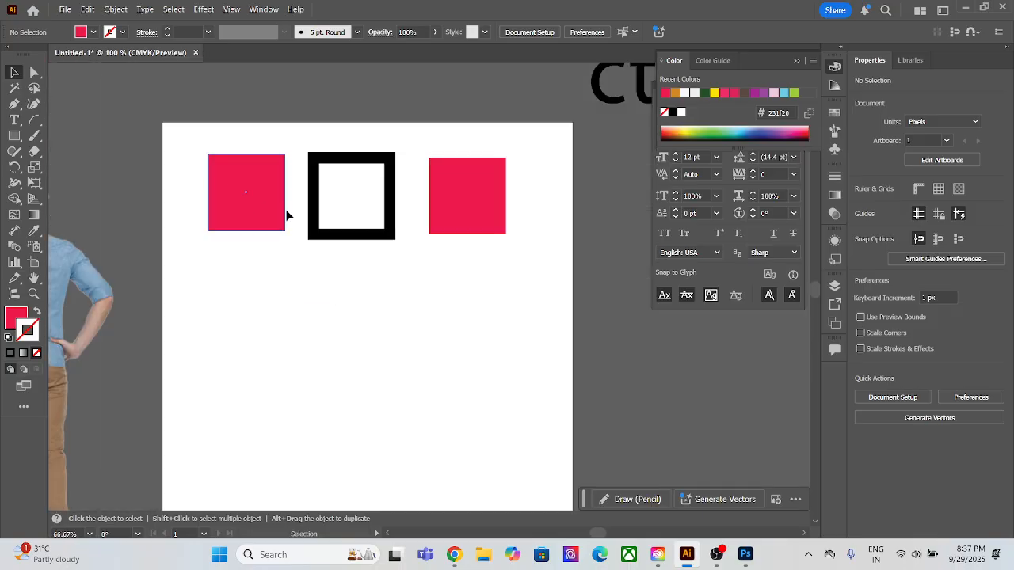
scroll(318, 215, "up", 3)
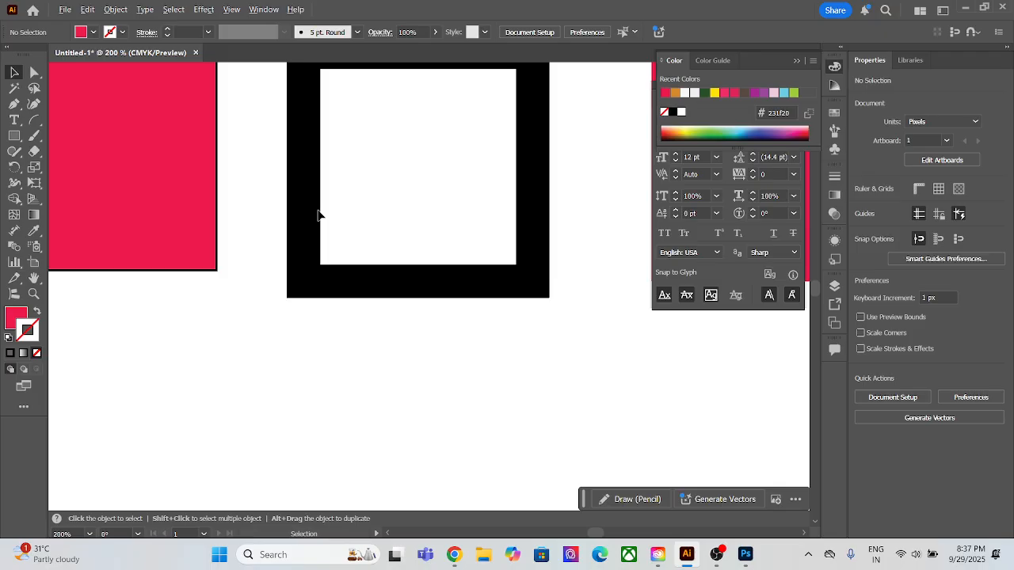
scroll(317, 214, "down", 2)
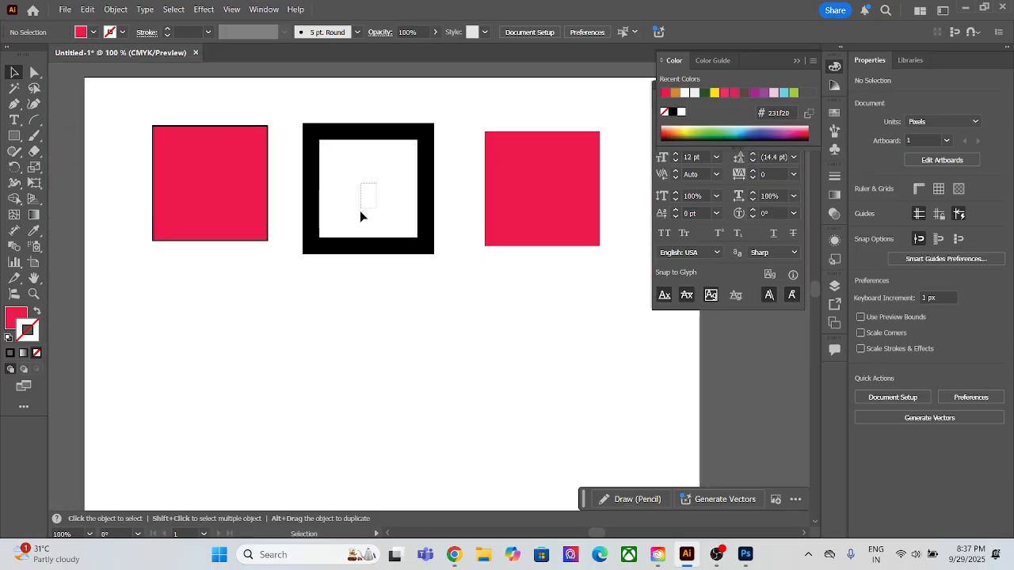
Move the black frame slightly upward between the two red squares.
left_click_drag(360, 210, 347, 206)
left_click_drag(309, 185, 309, 179)
left_click(364, 173)
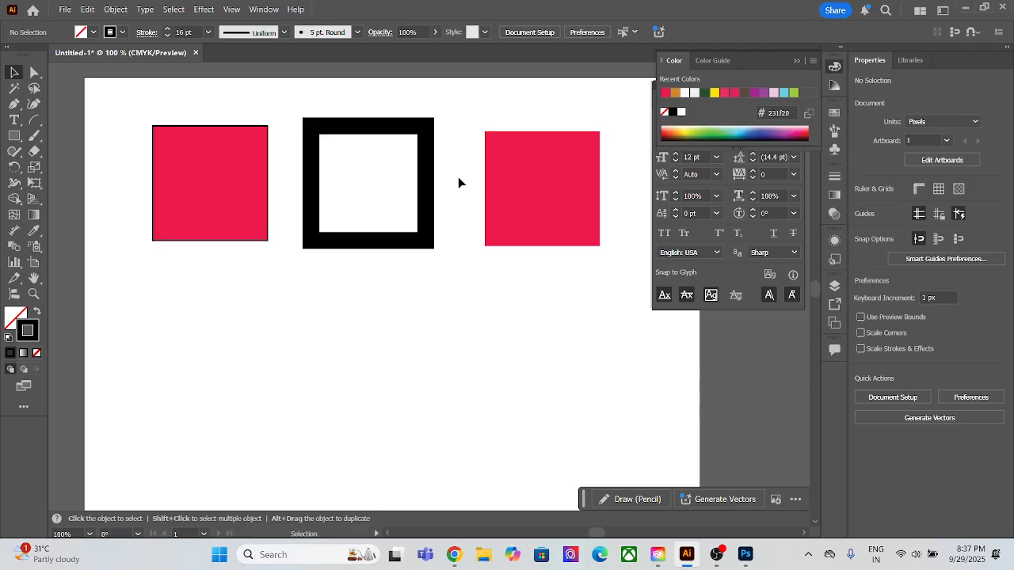
Examine the rightmost square, which has a fill but no stroke, up close.
left_click(550, 193)
scroll(550, 192, "up", 2)
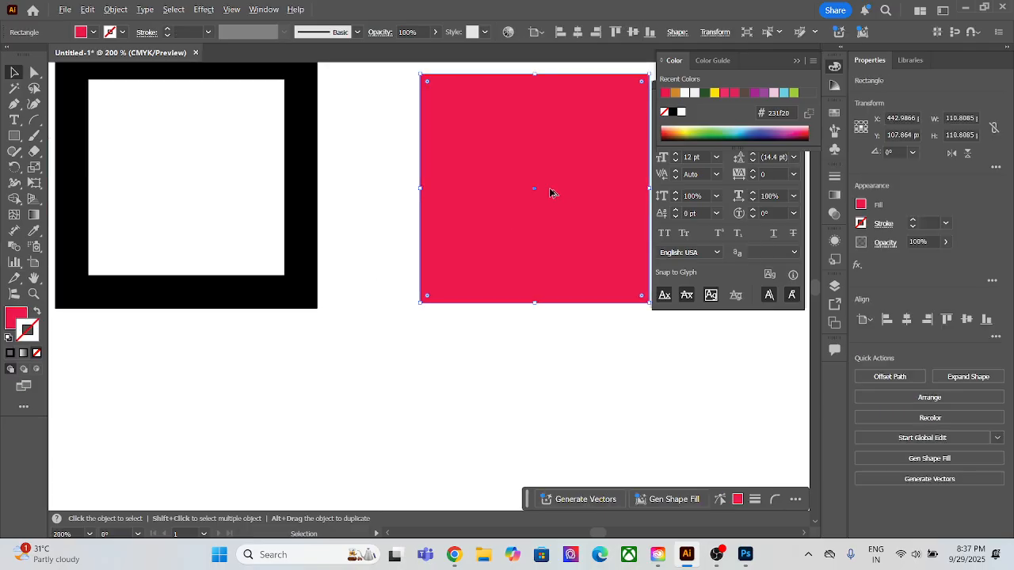
scroll(549, 191, "down", 4)
scroll(550, 192, "up", 1)
scroll(550, 192, "up", 1)
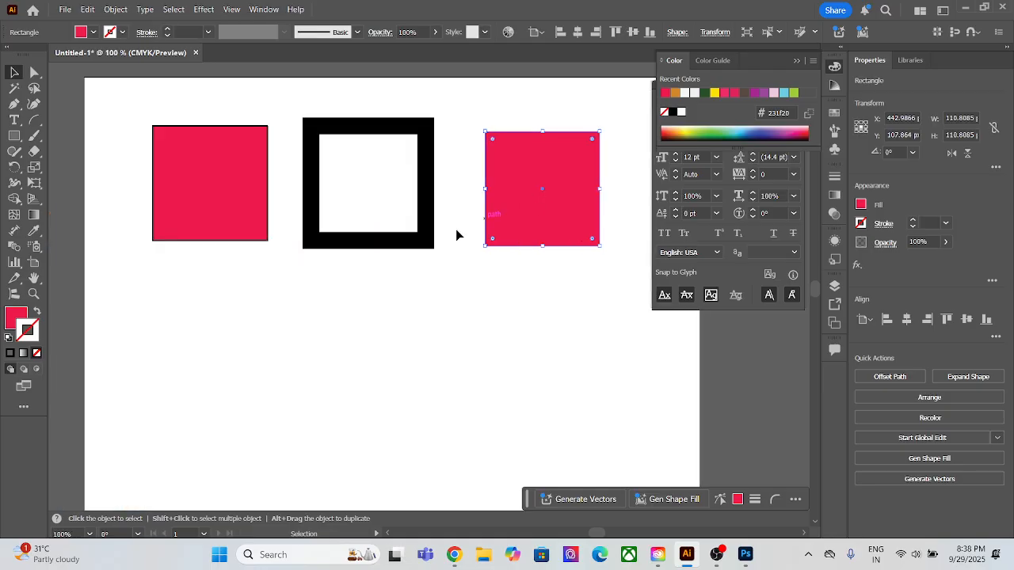
left_click(285, 307)
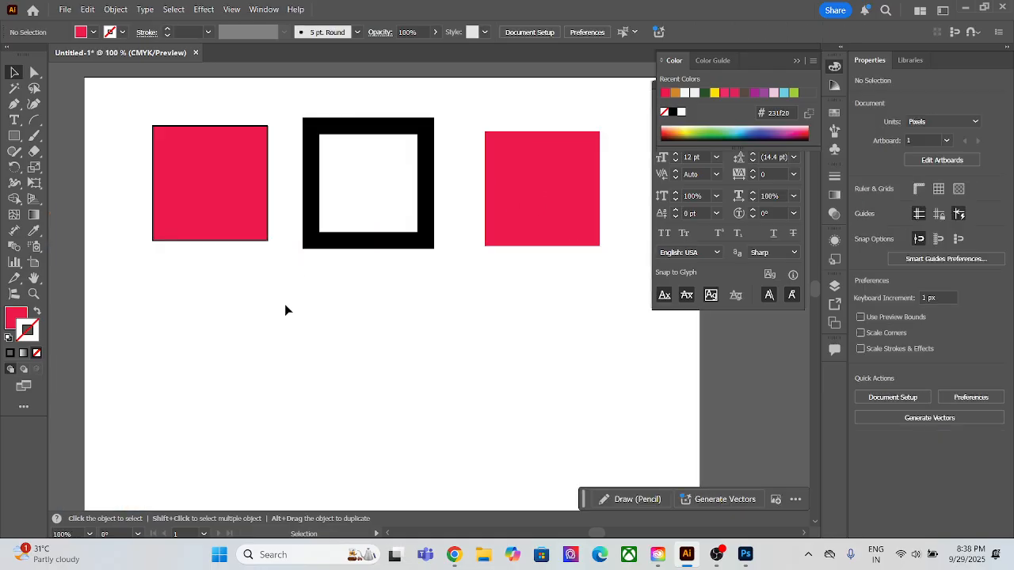
Duplicate the outlined red square straight down into the empty area below the original.
scroll(362, 321, "down", 1)
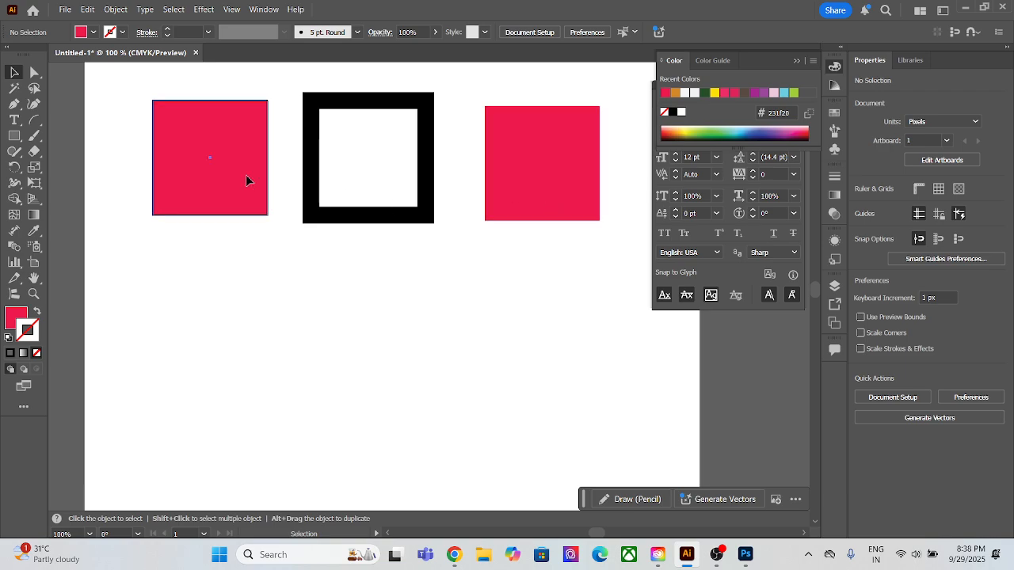
left_click_drag(248, 181, 235, 339, "alt+shift")
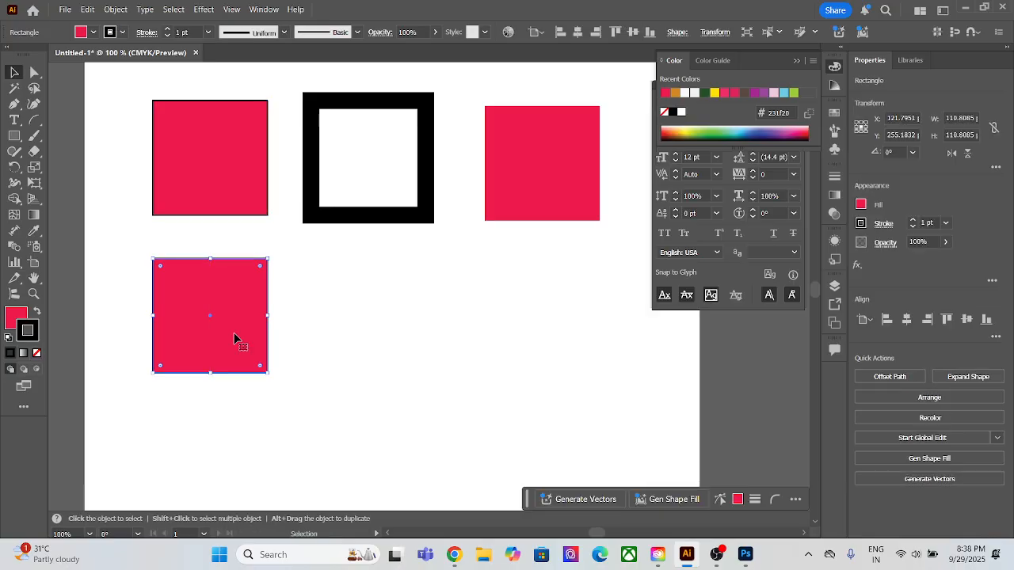
Open the Stroke panel for the copied square and collapse it again.
left_click(880, 224)
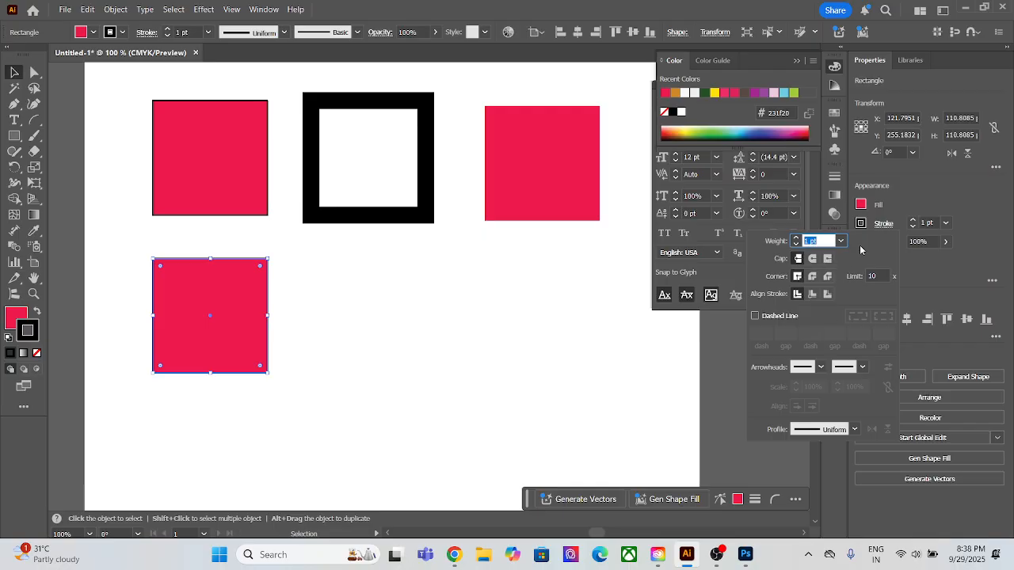
left_click(265, 10)
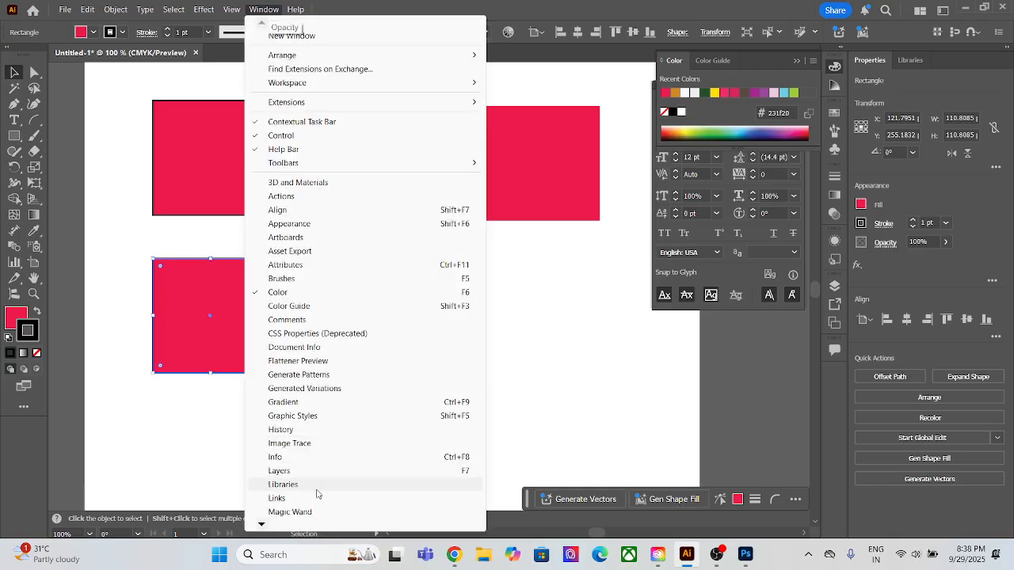
mouse_move(260, 526)
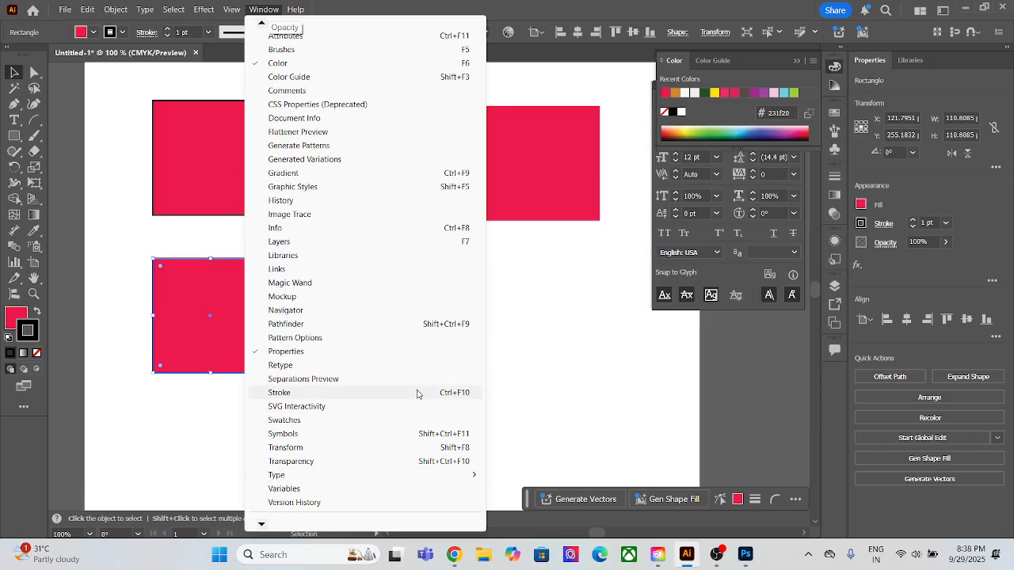
left_click(438, 392)
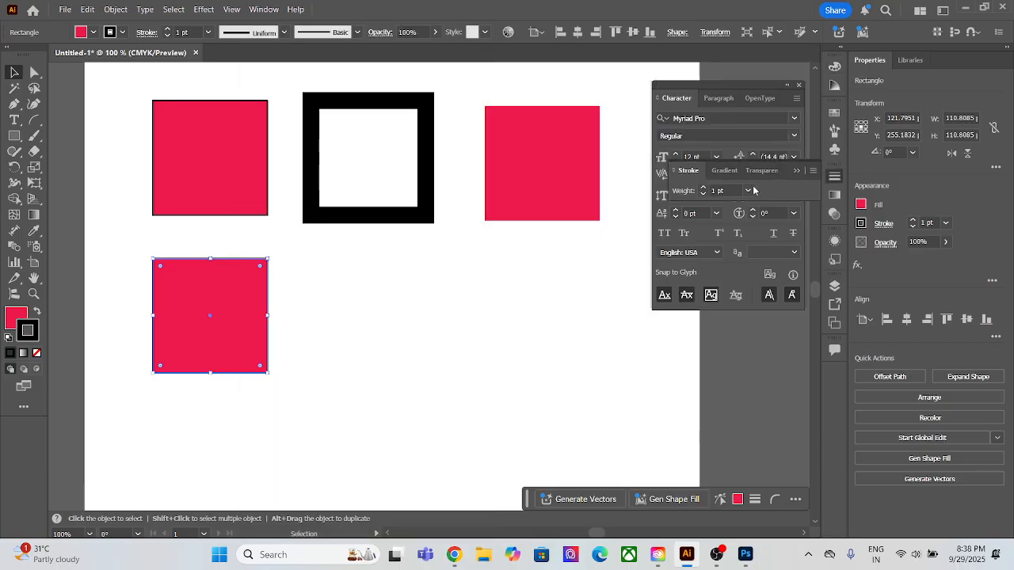
left_click(800, 171)
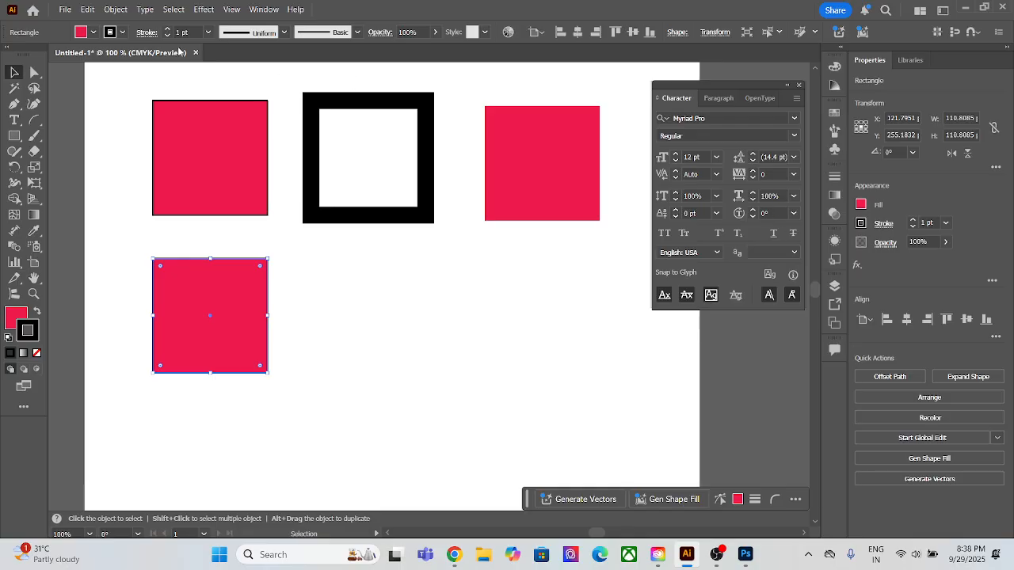
Show the Stroke panel with all its options, close the Character panel, and float the Stroke panel beside the squares.
key("a")
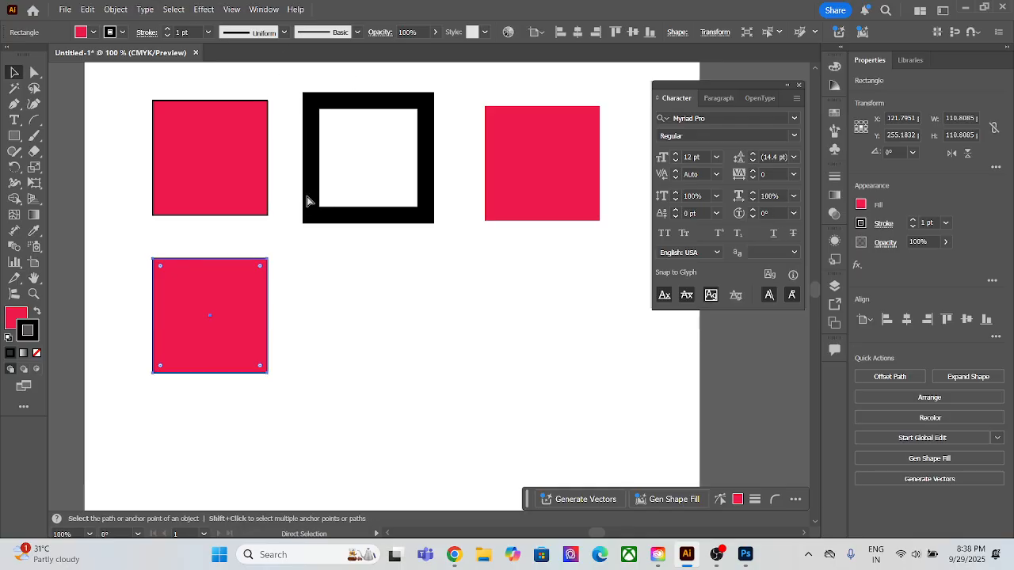
key("ctrl+F10")
key("v")
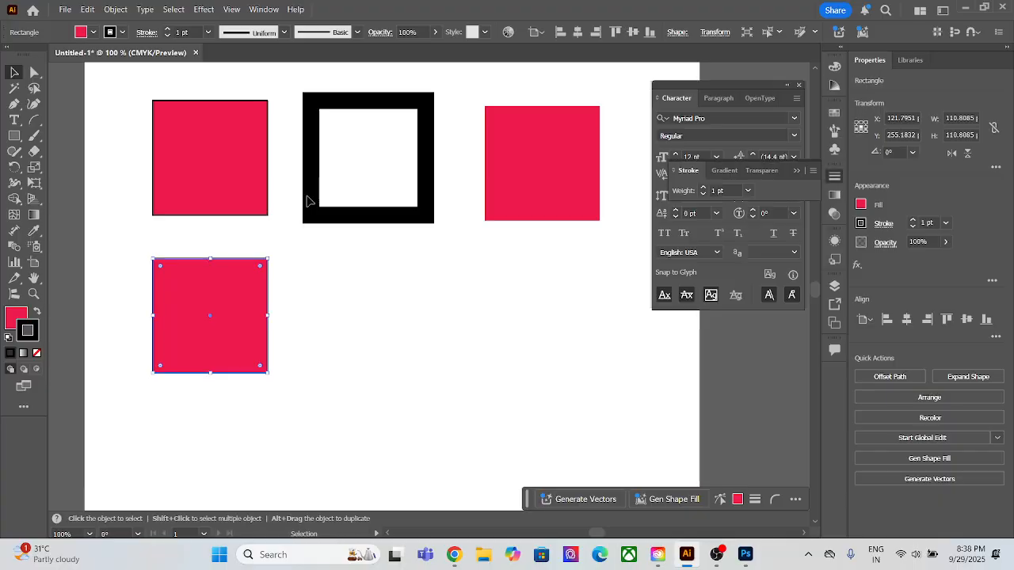
left_click(842, 180)
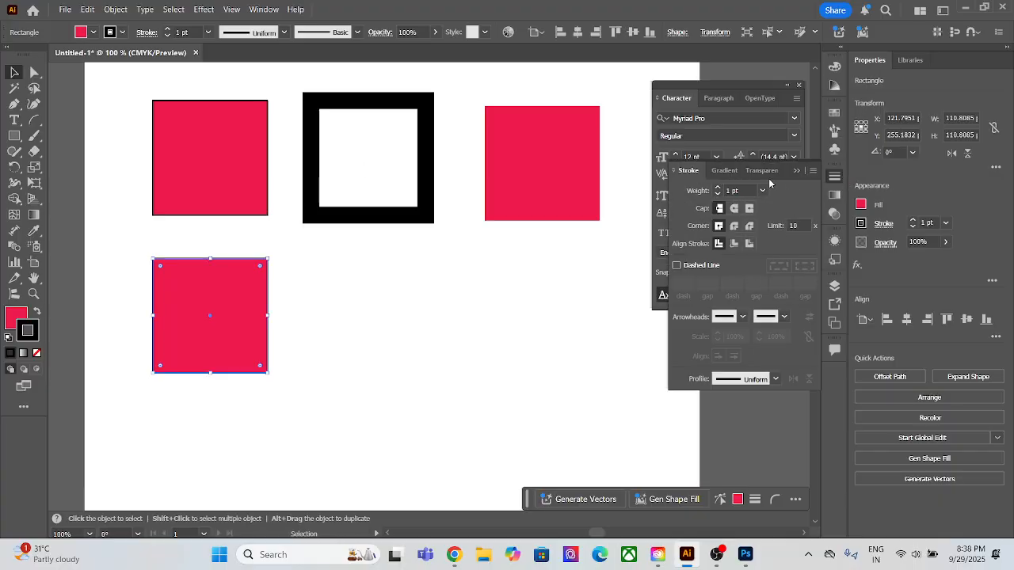
left_click(804, 87)
left_click(799, 84)
mouse_move(794, 168)
left_mouse_down()
mouse_move(739, 168)
mouse_move(735, 149)
left_mouse_up()
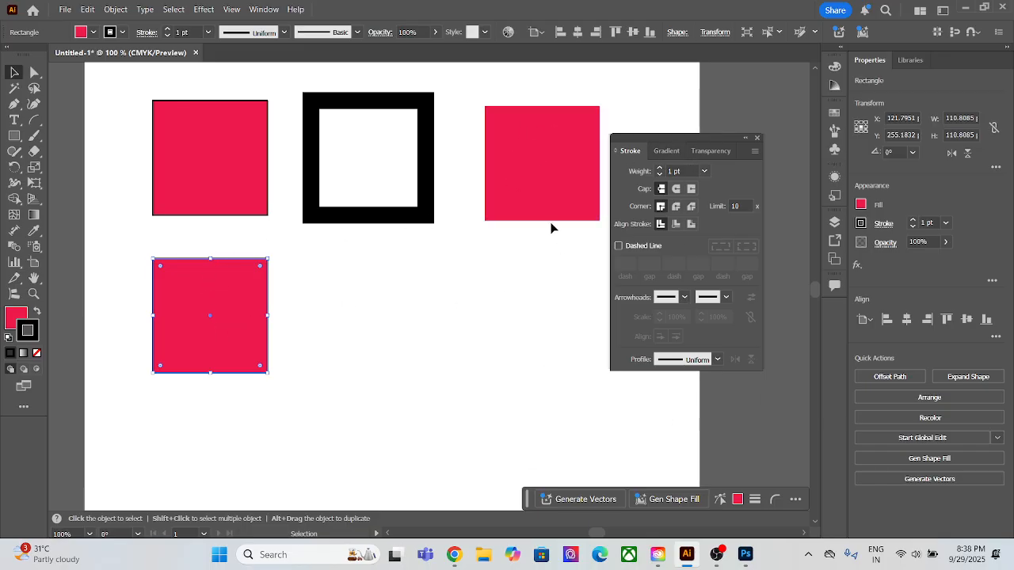
Duplicate the lower red square twice to the right to form an evenly spaced row of three.
left_click_drag(214, 333, 358, 328)
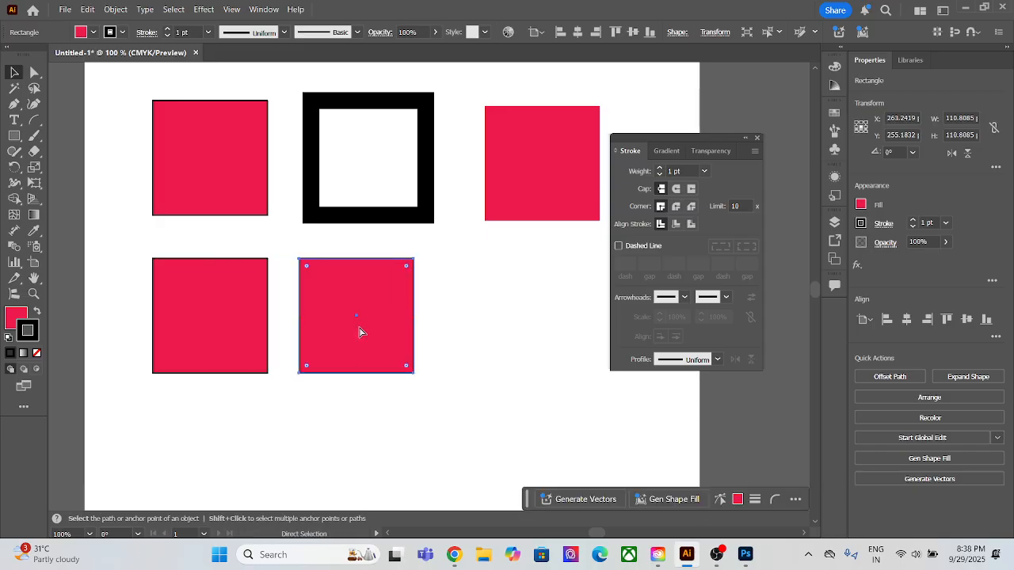
key("ctrl+d")
left_click(435, 414)
left_click_drag(123, 258, 550, 342)
left_click(367, 398)
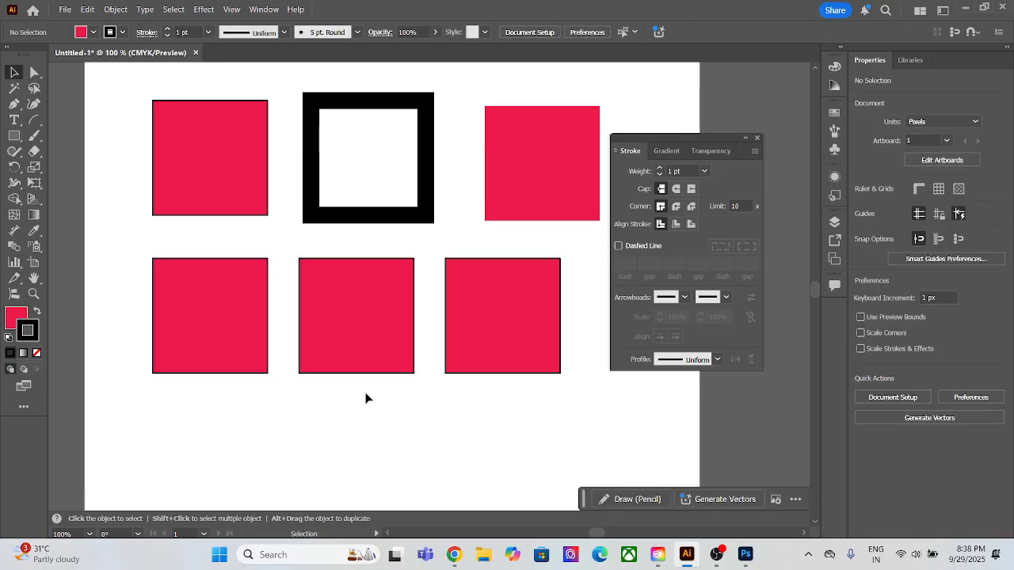
Give the middle square of the lower row a round join corner and a 2 pt stroke.
left_click(235, 353)
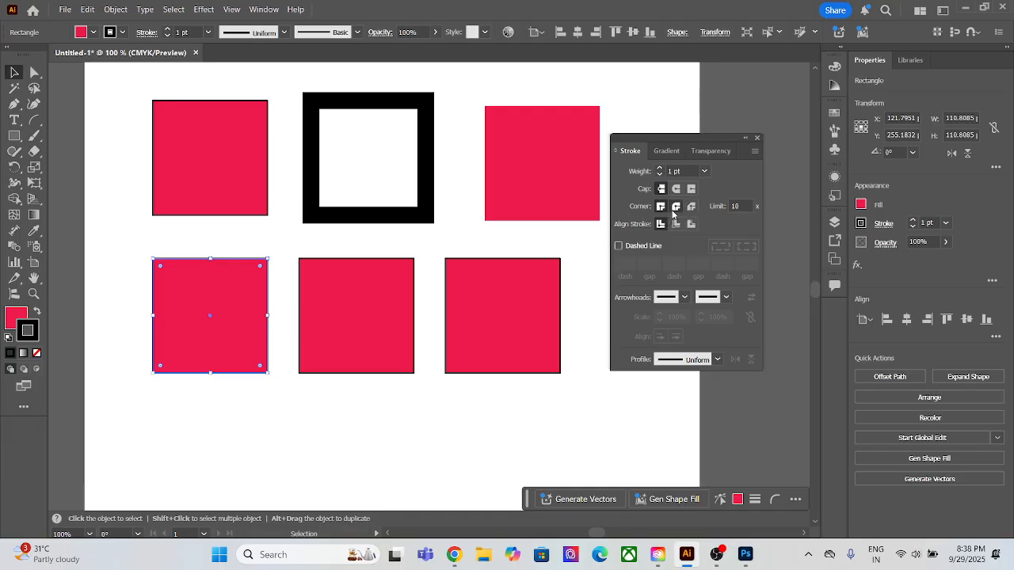
left_click(343, 322)
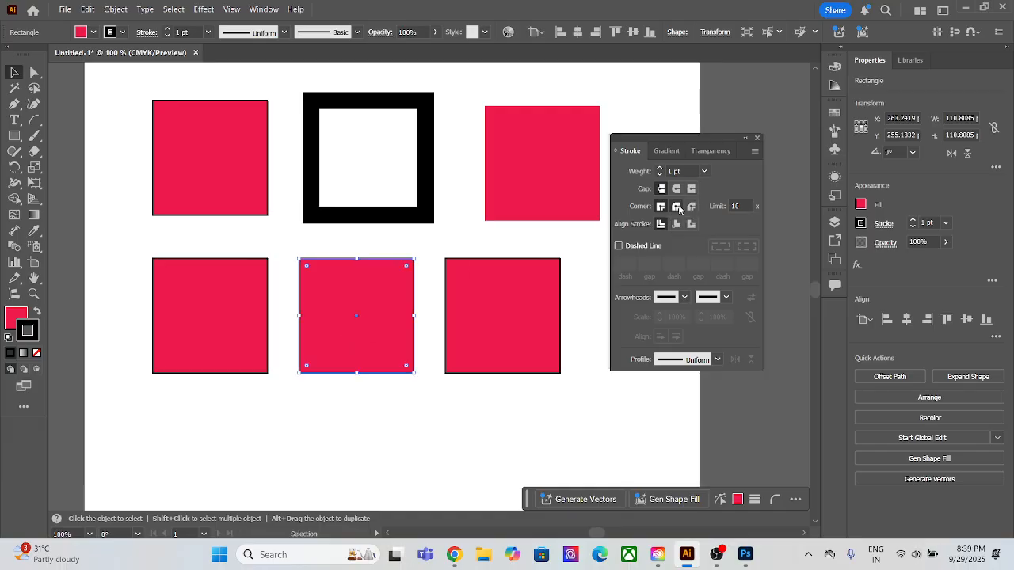
left_click(678, 207)
left_click(672, 171)
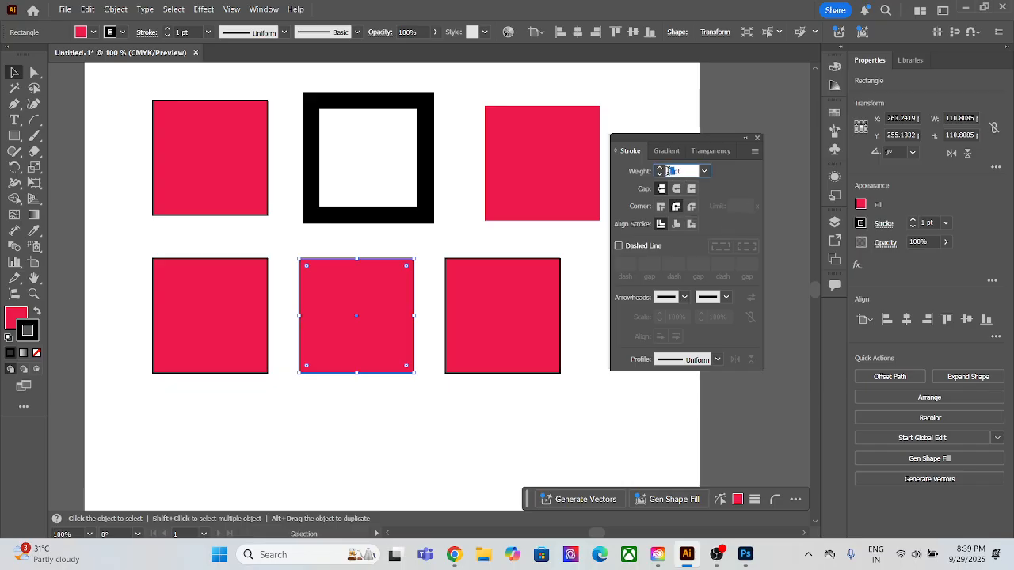
key("Up")
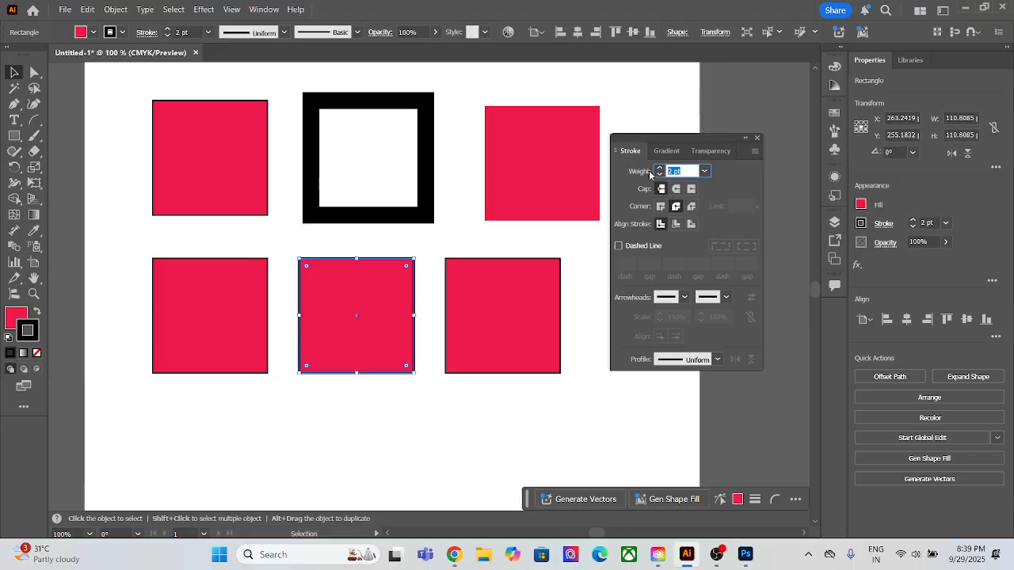
left_click(600, 367)
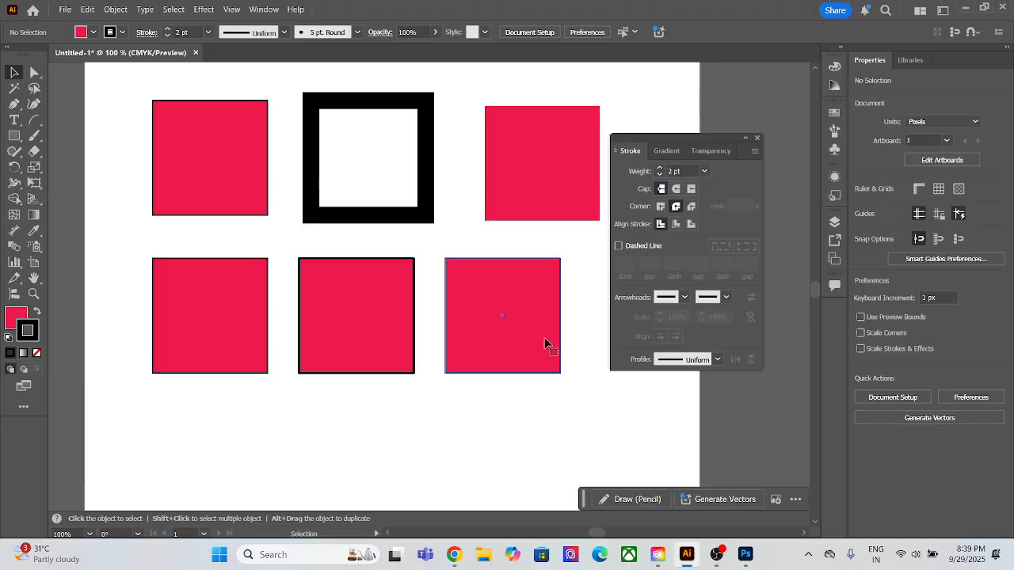
Give the rightmost square of the lower row a bevel join corner and a 2 pt stroke.
left_click(546, 343)
left_click(690, 206)
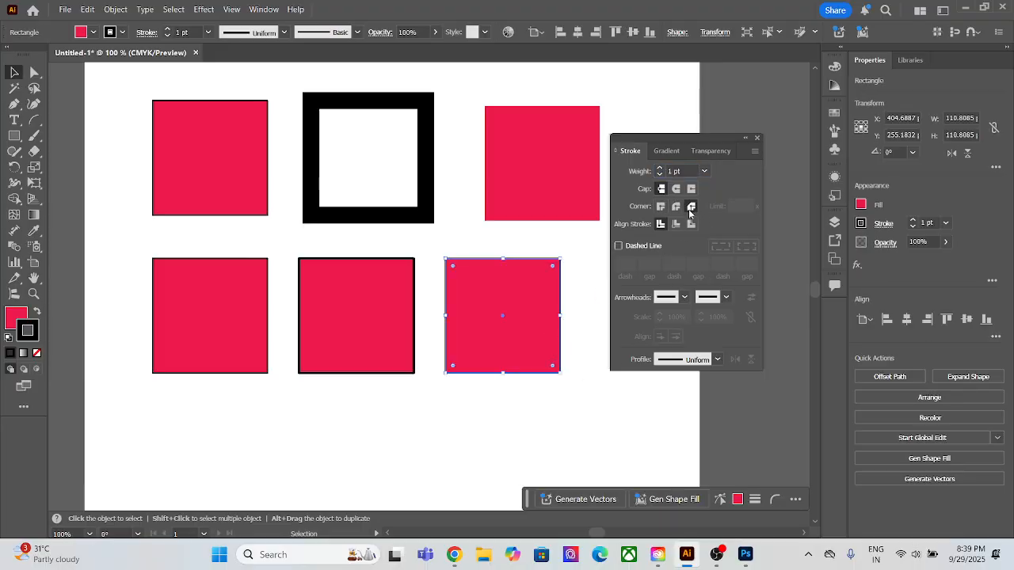
left_click(661, 171)
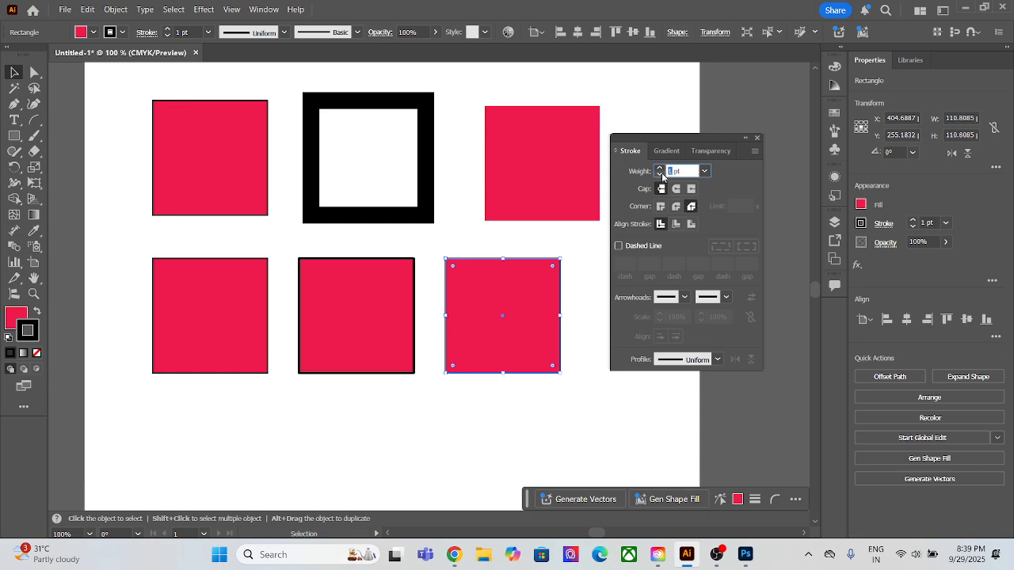
key("Up")
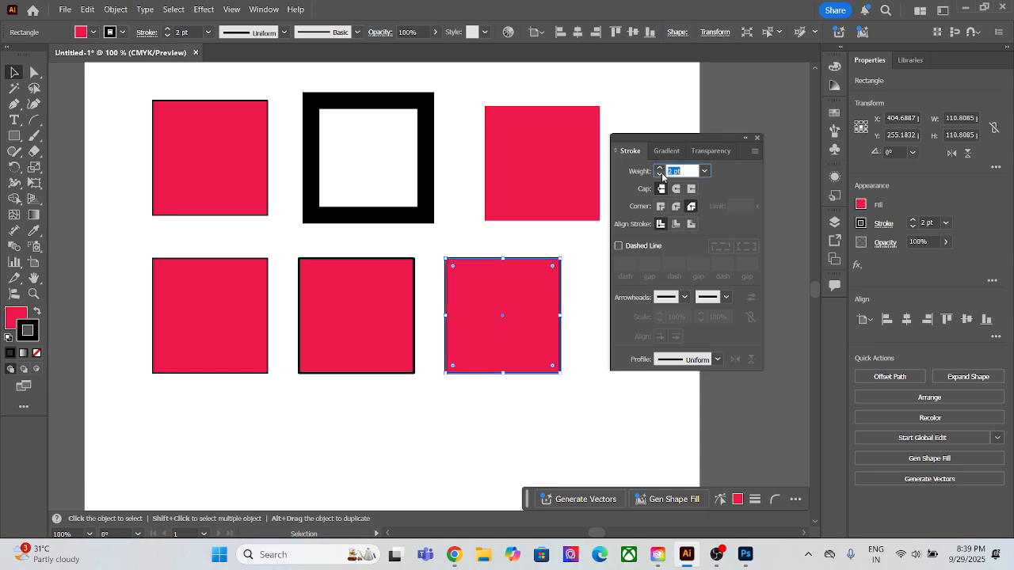
left_click(608, 398)
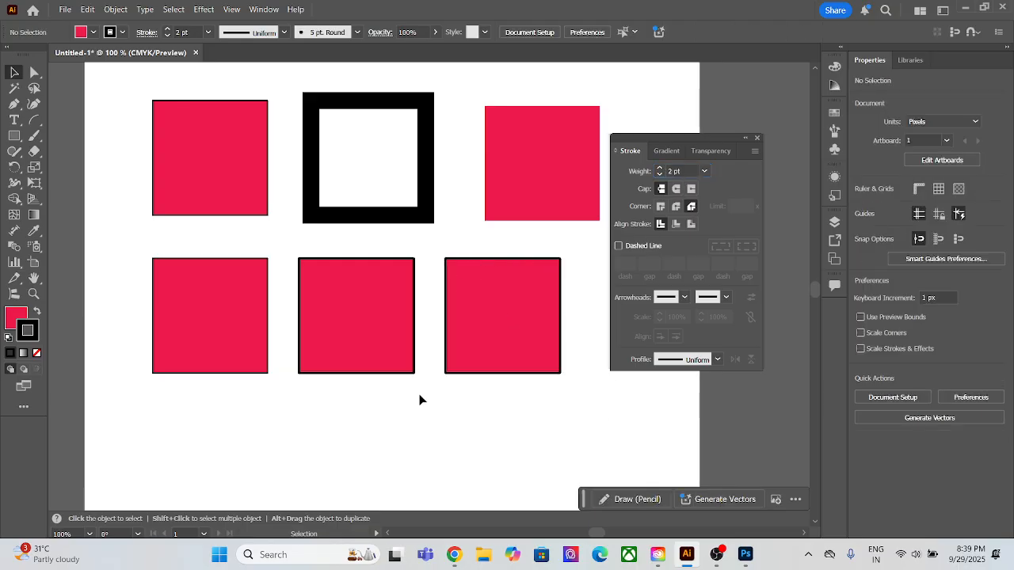
Examine the corners and stroke of the lower row's leftmost square up close.
left_click(235, 348)
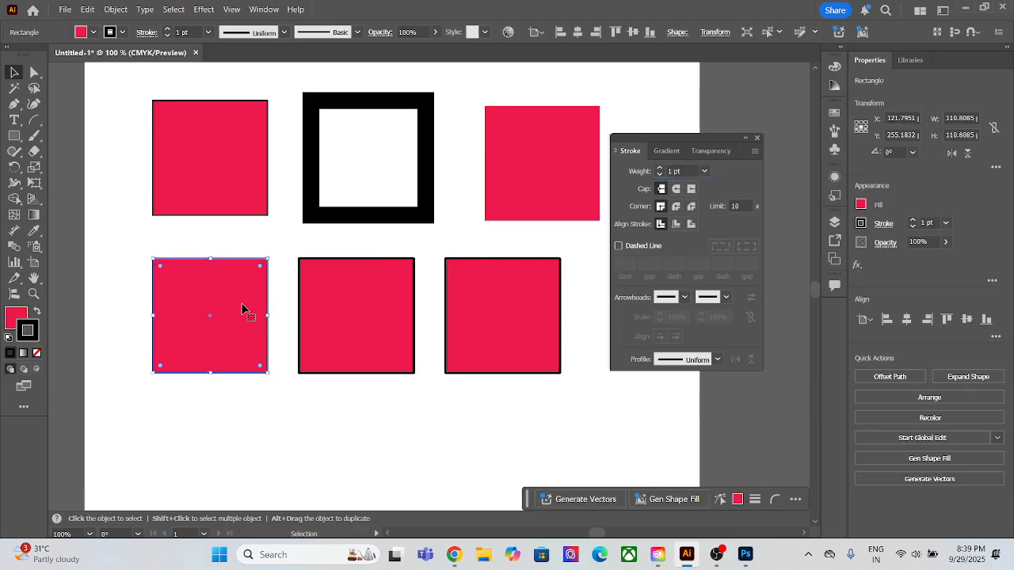
scroll(242, 309, "up", 2)
left_click_drag(250, 350, 407, 335)
scroll(343, 327, "up", 1)
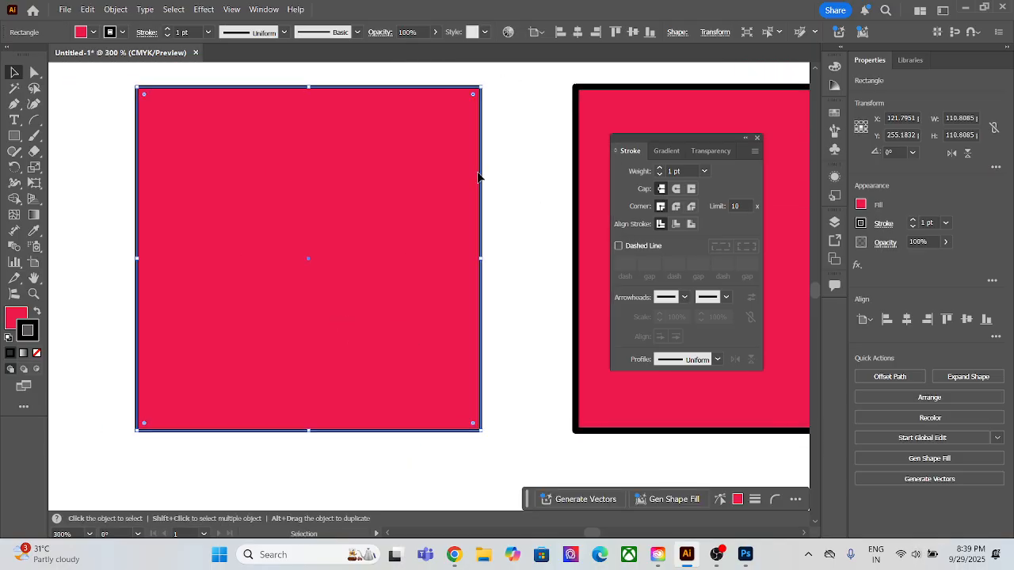
scroll(293, 415, "down", 2)
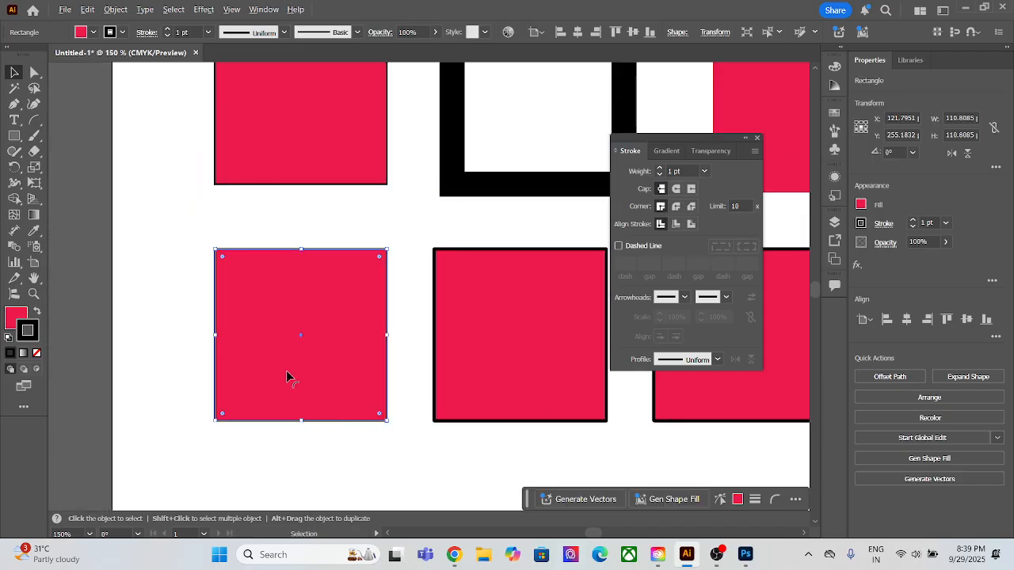
scroll(288, 376, "up", 1)
scroll(288, 376, "up", 1)
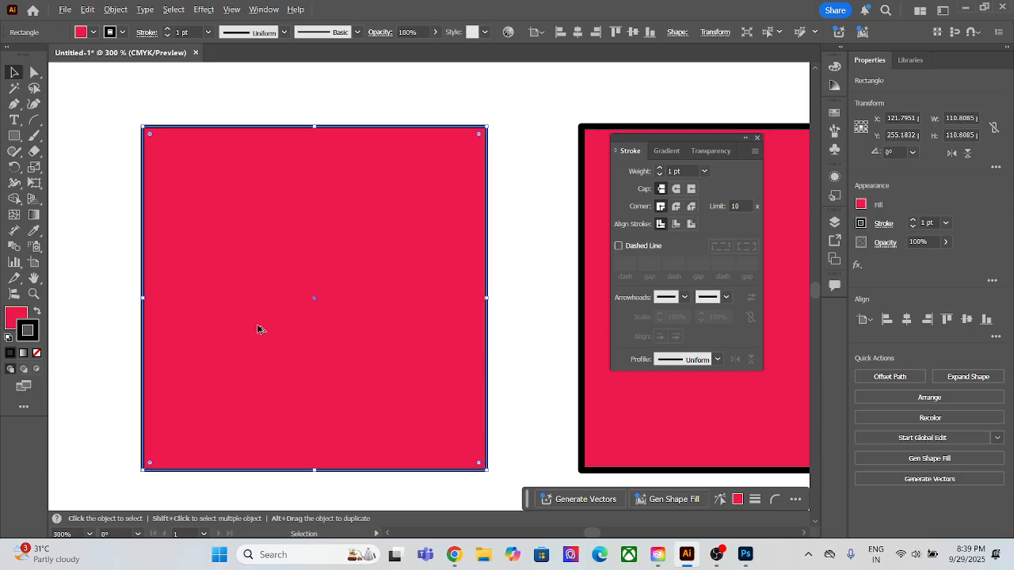
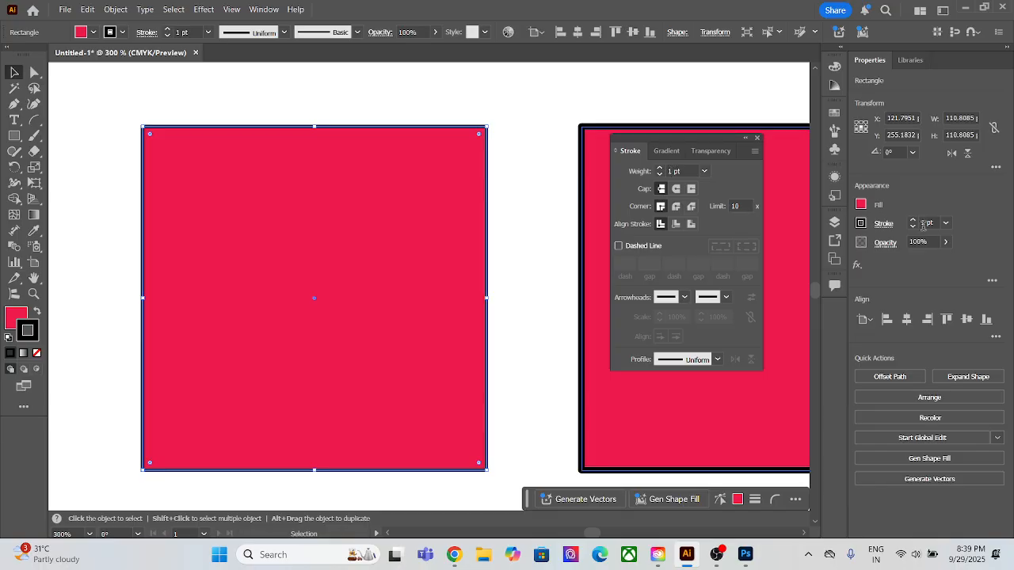
Try heavier stroke weights up to 12 pt on the lower row's leftmost square and reset its stroke to 1 pt.
left_click(671, 171)
key("Up")
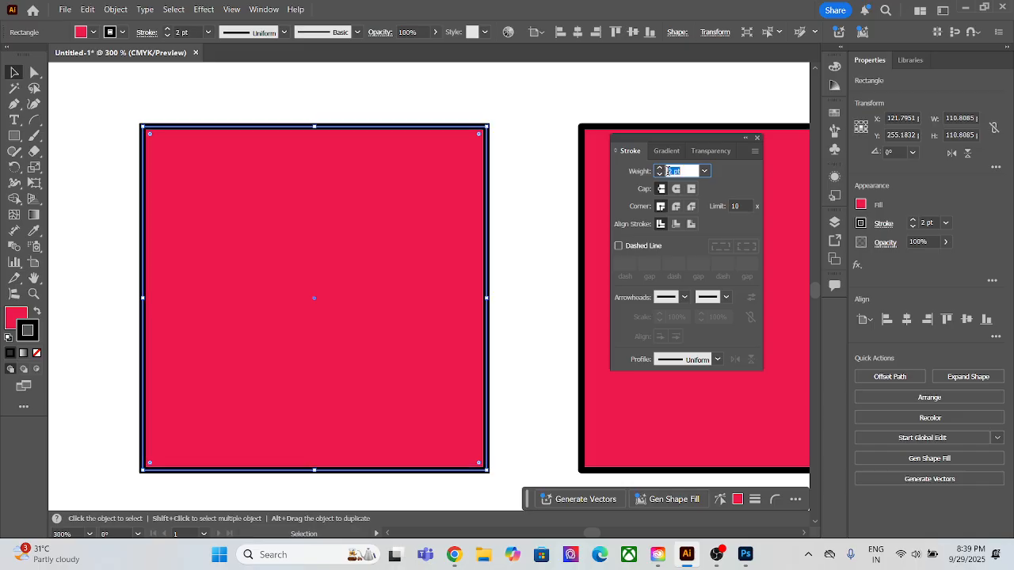
key("Up")
key("Up")
key("Up")
key("Up")
key("Up")
key("Up")
key("Up")
key("Up")
key("Up")
key("Up")
key("Up")
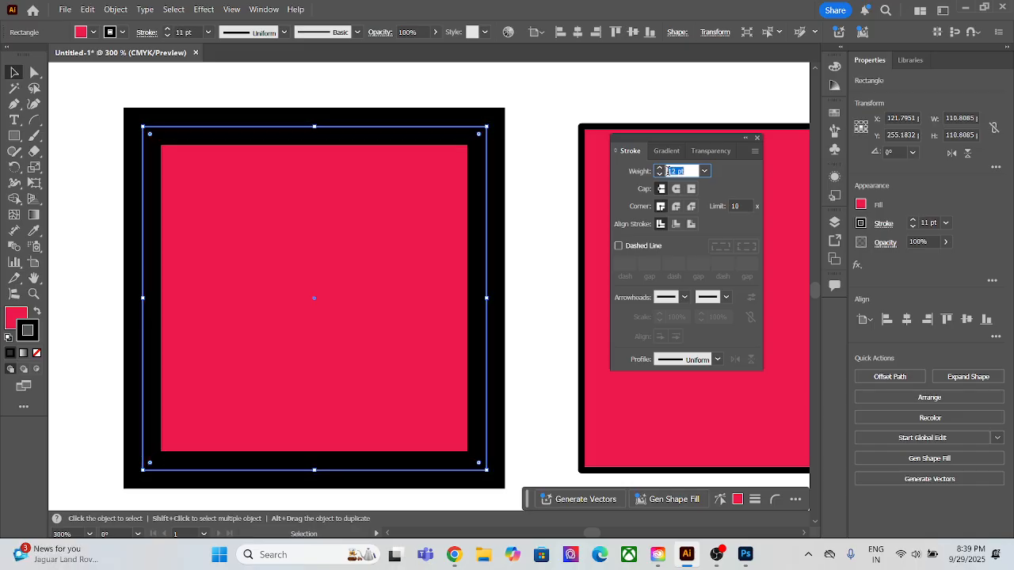
key("Down")
key("Down")
key("Down")
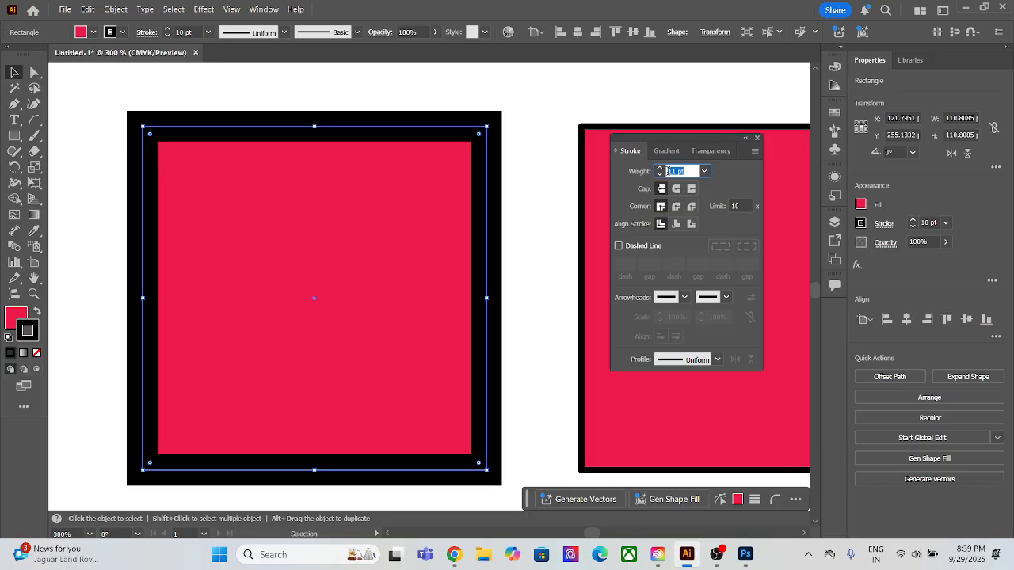
key("Up")
key("Up")
key("Up")
key("Down")
key("Down")
key("Down")
type("1")
key("Return")
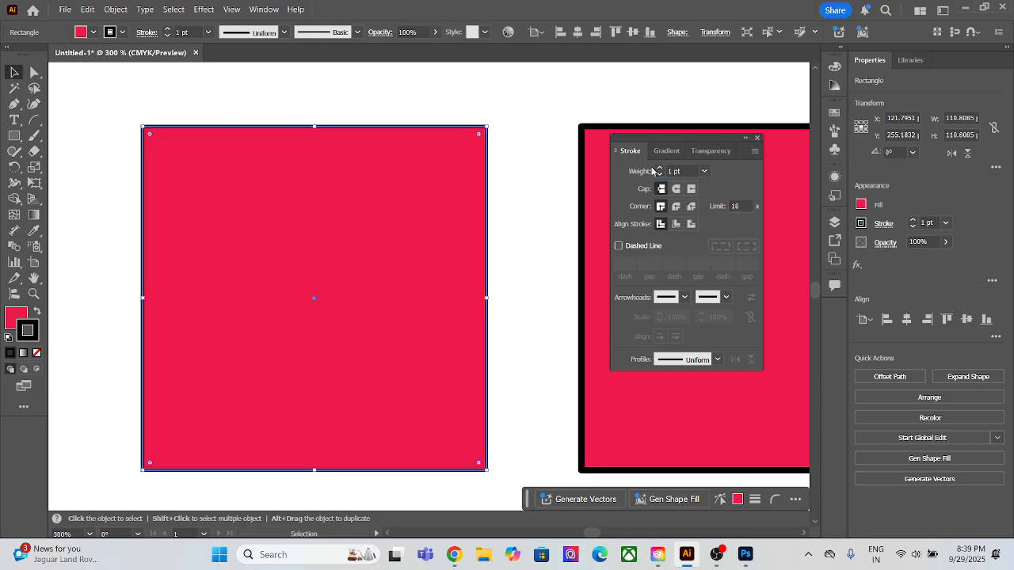
Set the stroke weight of the middle and first squares in the lower row to 5 pt.
left_click(586, 130)
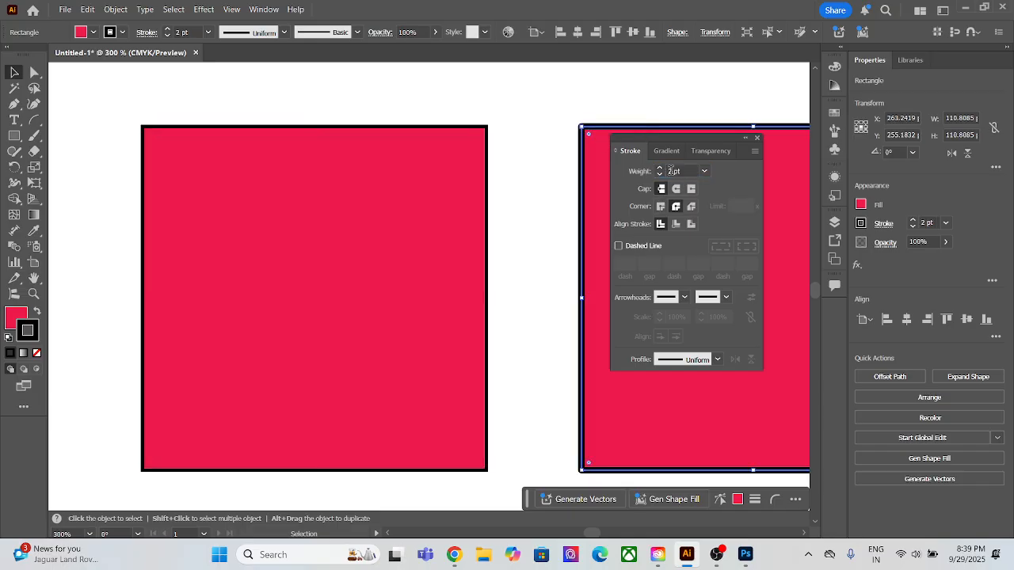
double_click(669, 171)
left_click(319, 261)
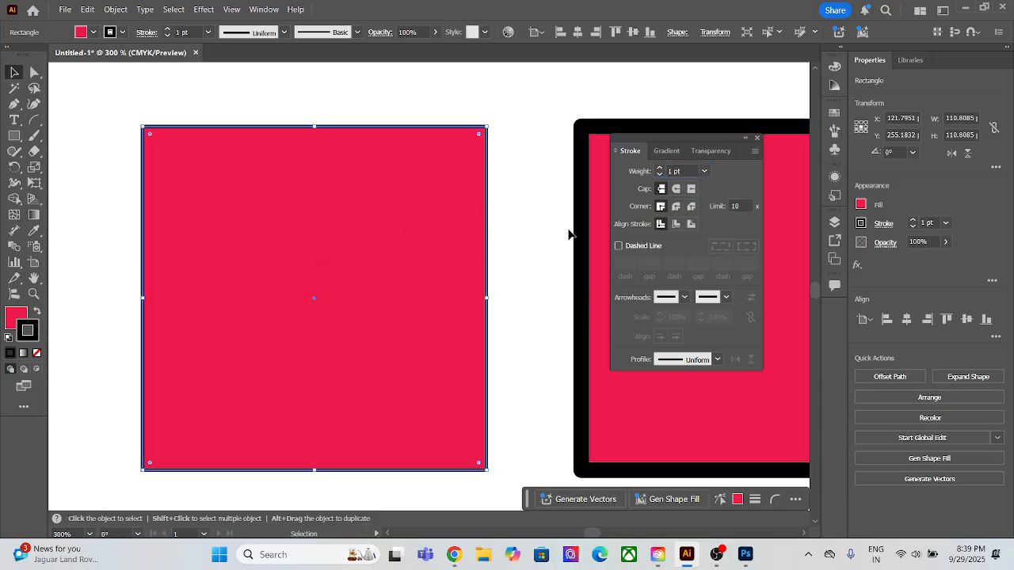
left_click(670, 170)
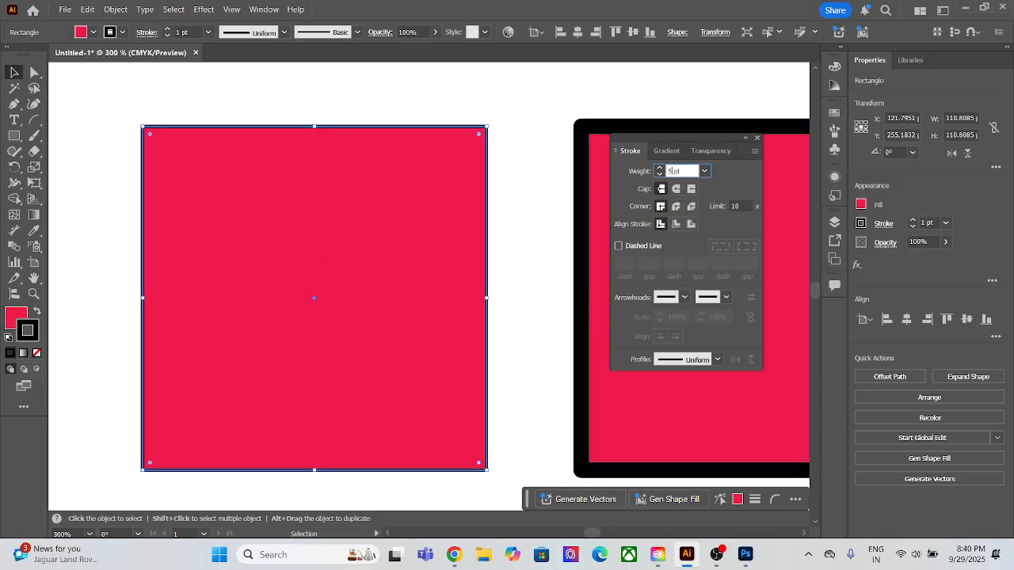
key("Return")
Set the stroke weight of the third square in the lower row to 5 pt.
key("space")
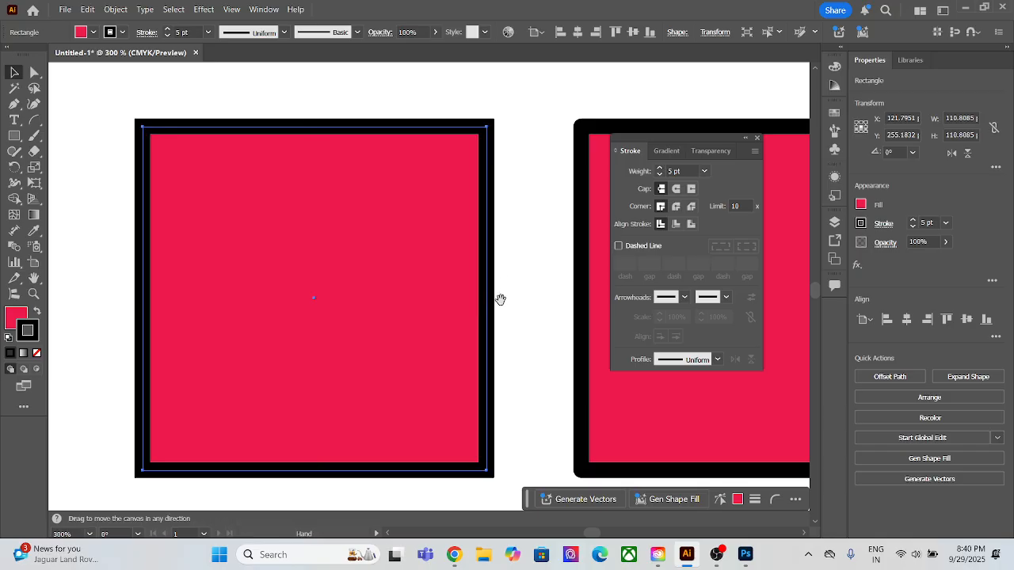
left_click_drag(505, 300, 139, 284)
key("space")
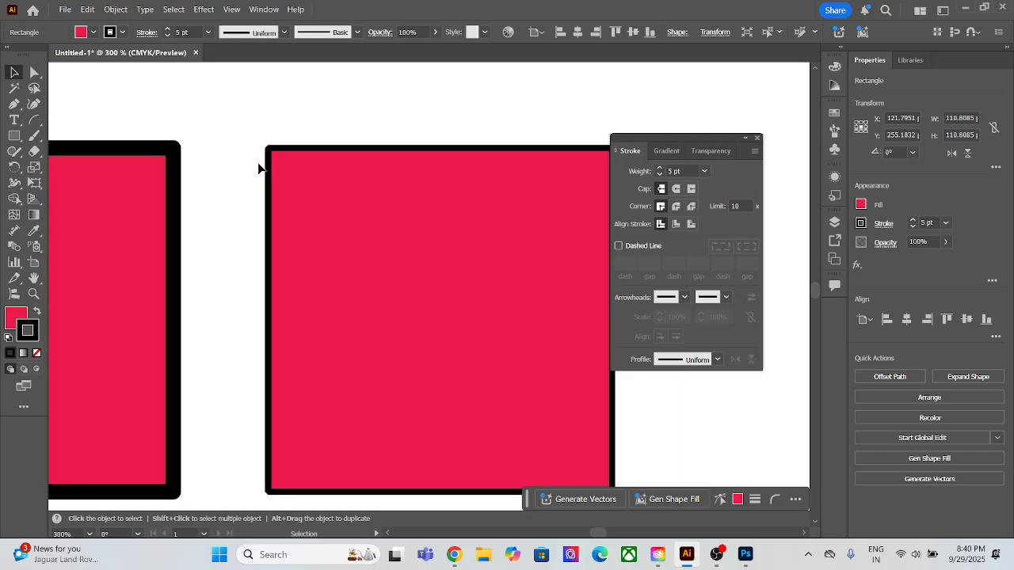
left_click(283, 151)
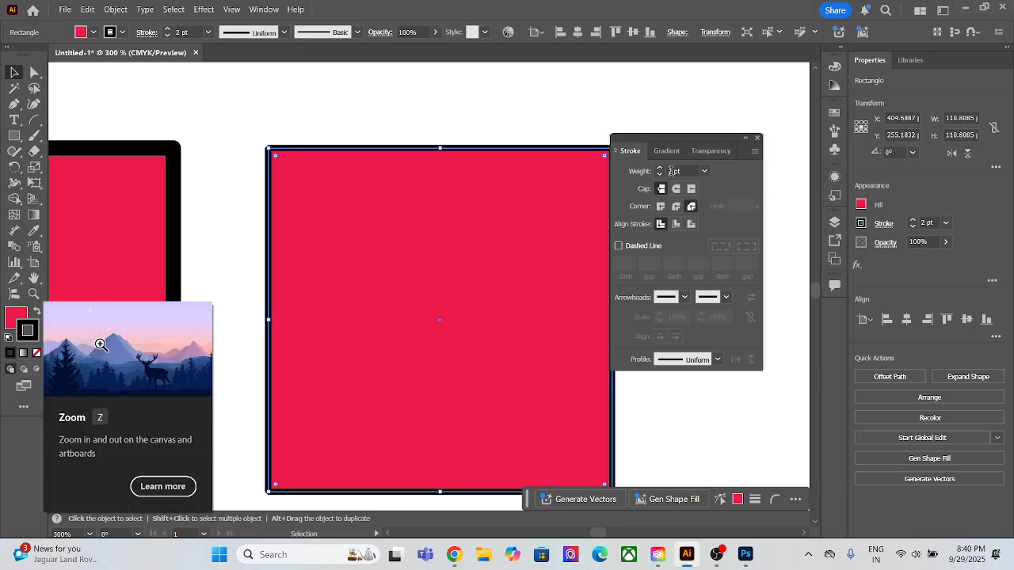
left_click(671, 171)
type("5")
key("Return")
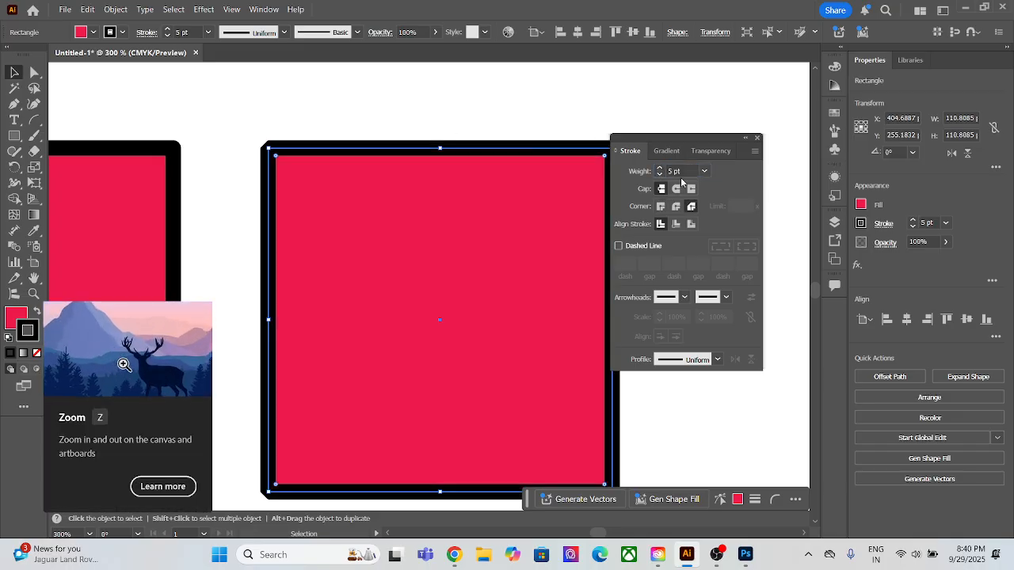
Compare the stroke corner join settings of the three squares in the lower row, from first to third.
scroll(237, 294, "down", 3)
left_click_drag(181, 292, 386, 261)
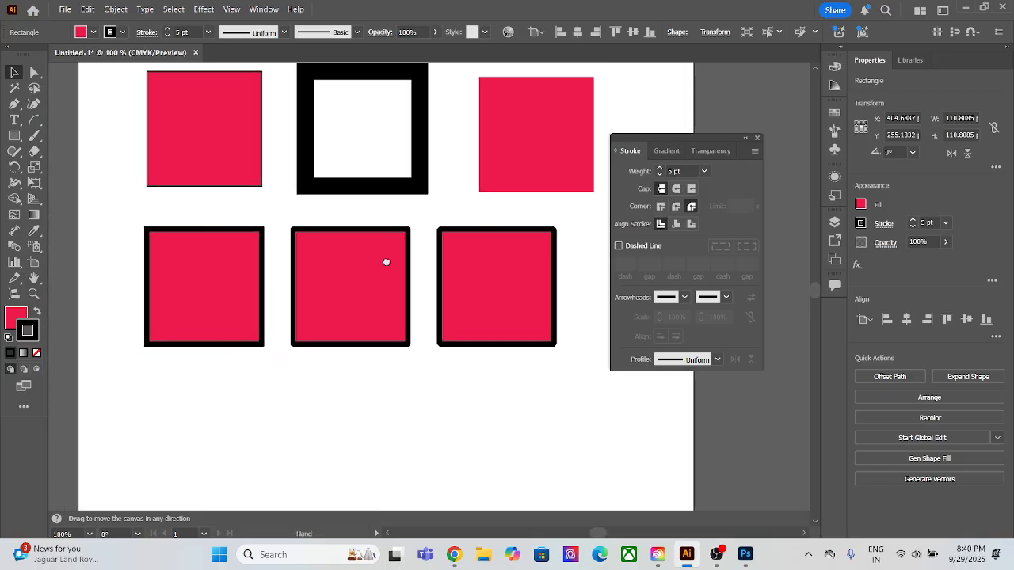
scroll(210, 286, "up", 6)
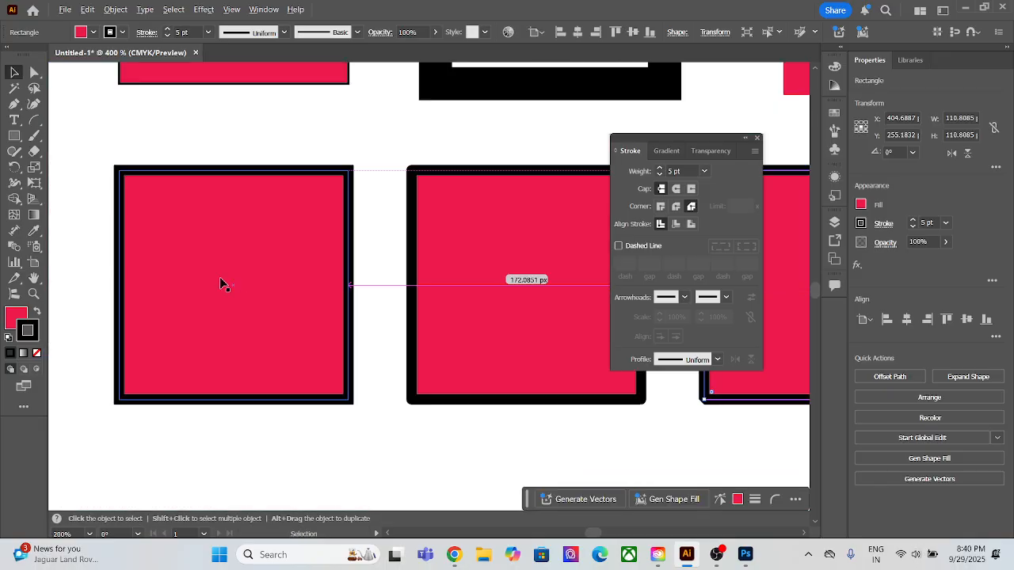
scroll(220, 276, "up", 2)
left_click_drag(219, 277, 283, 278)
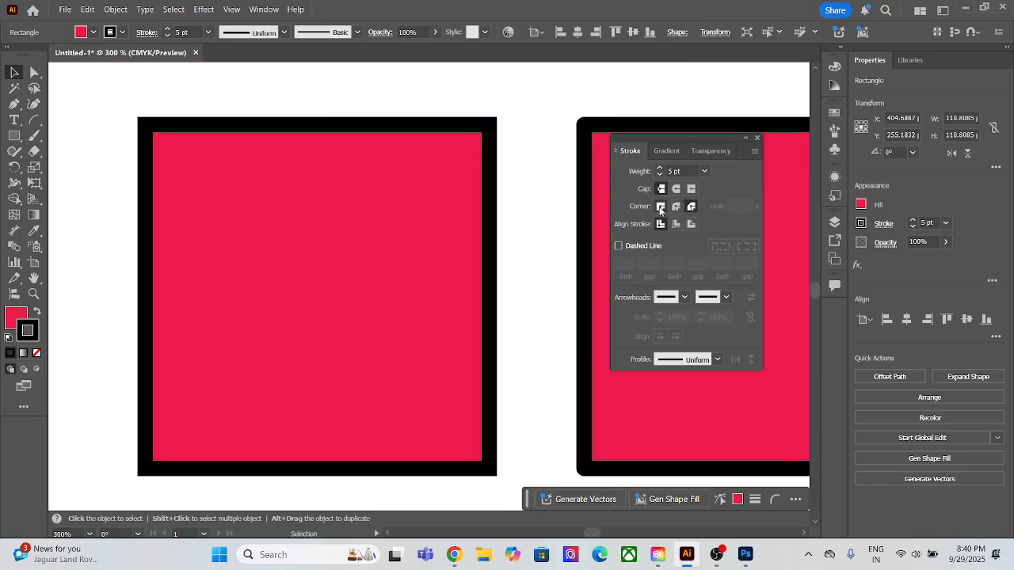
left_click(398, 188)
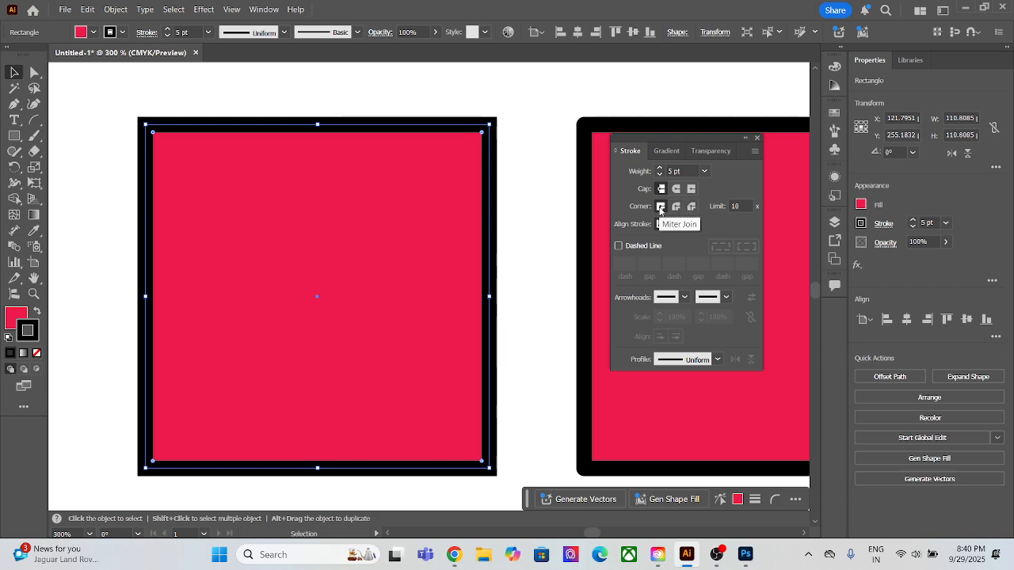
key("space")
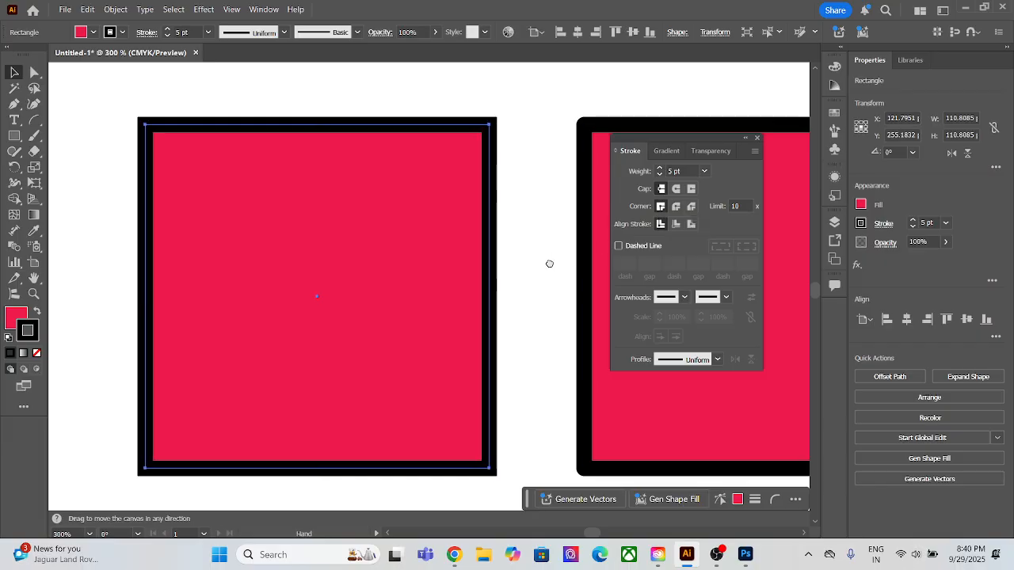
mouse_move(547, 262)
left_mouse_down()
mouse_move(401, 220)
mouse_move(262, 264)
left_mouse_up()
left_click(387, 251)
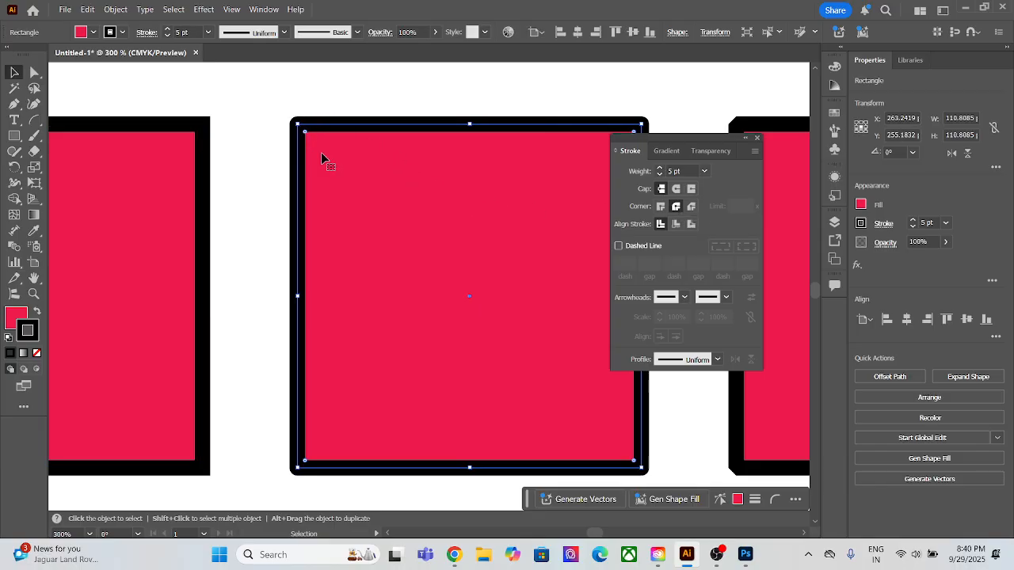
left_click_drag(412, 232, 74, 195)
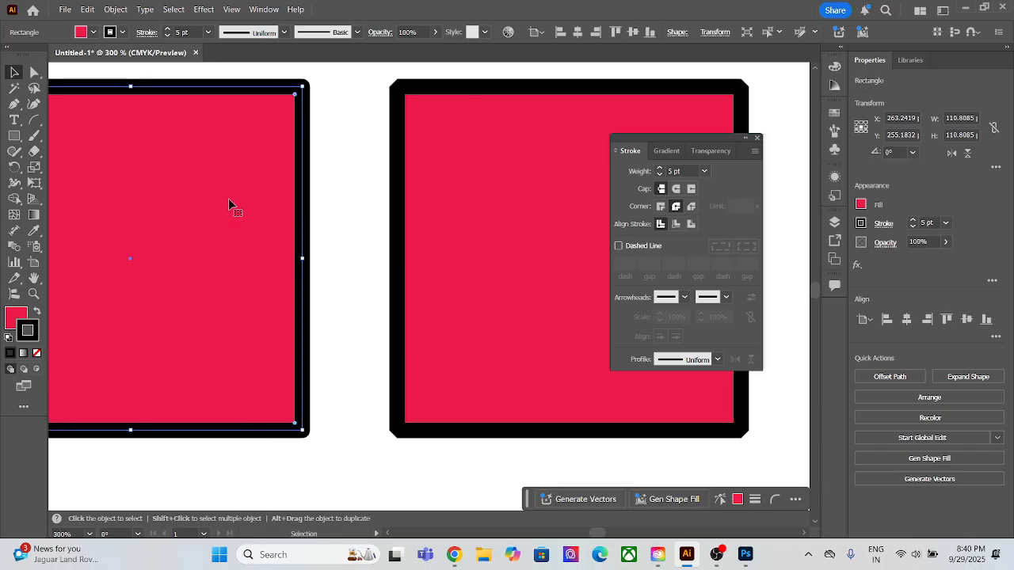
left_click(440, 200)
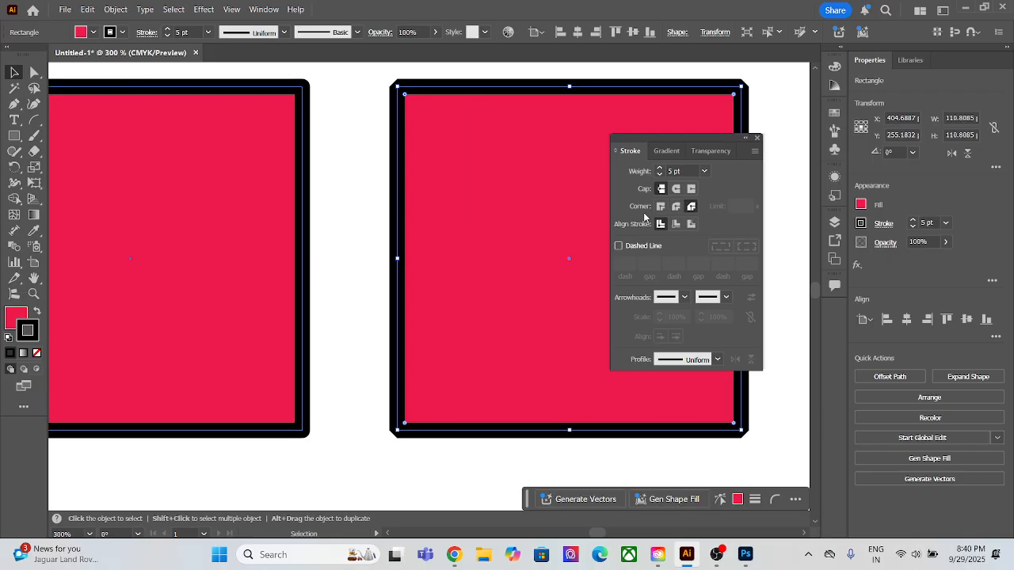
Examine the outer stroke corners of the third, second and first squares up close alongside their corner join settings.
scroll(413, 343, "down", 2)
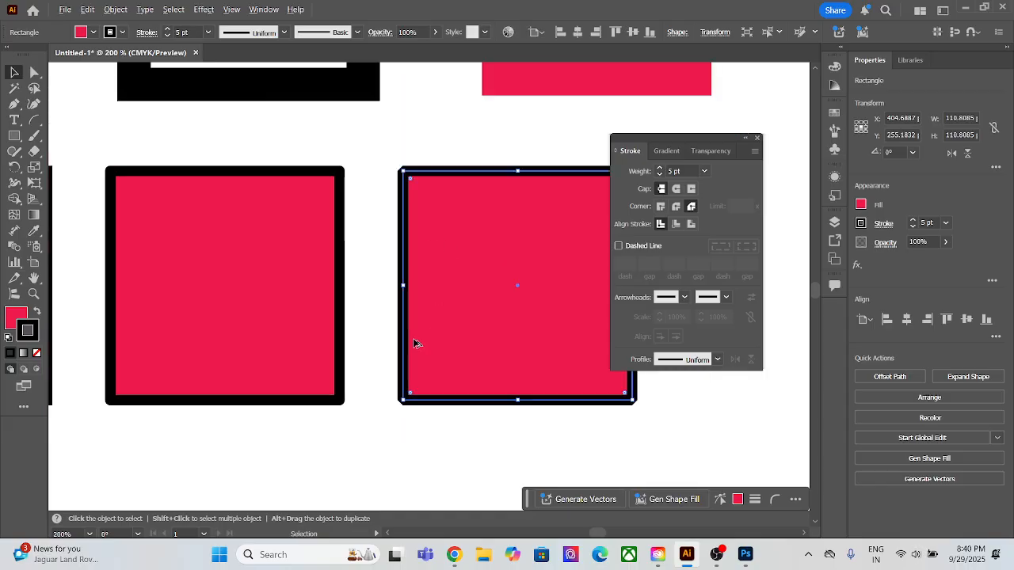
scroll(420, 333, "up", 4)
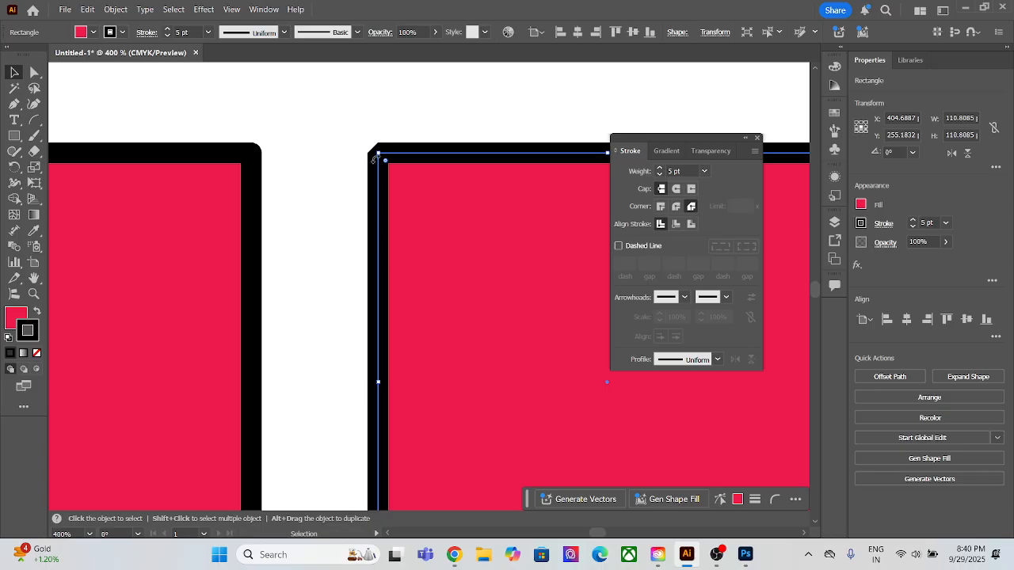
scroll(375, 156, "up", 5)
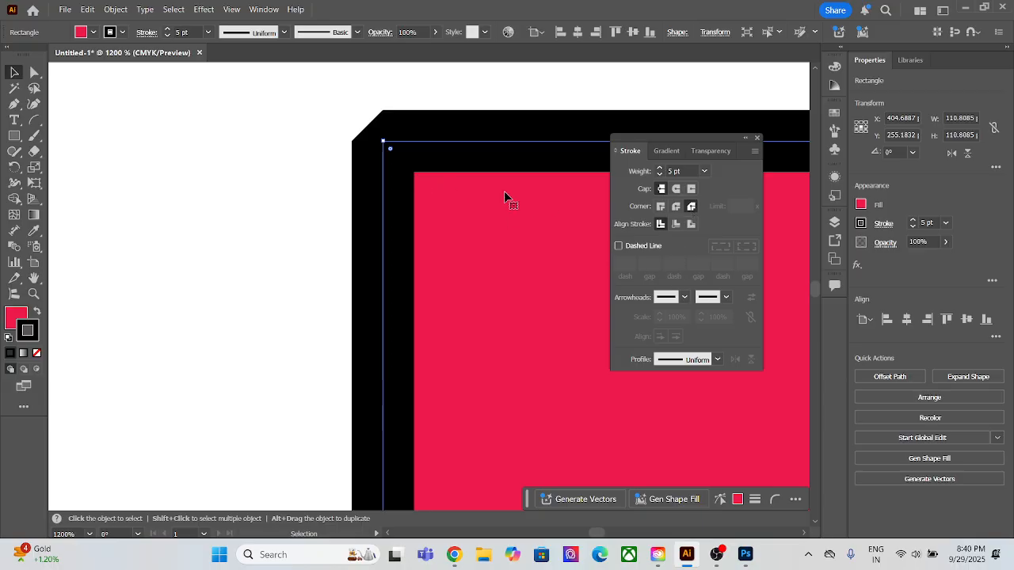
scroll(411, 178, "down", 2)
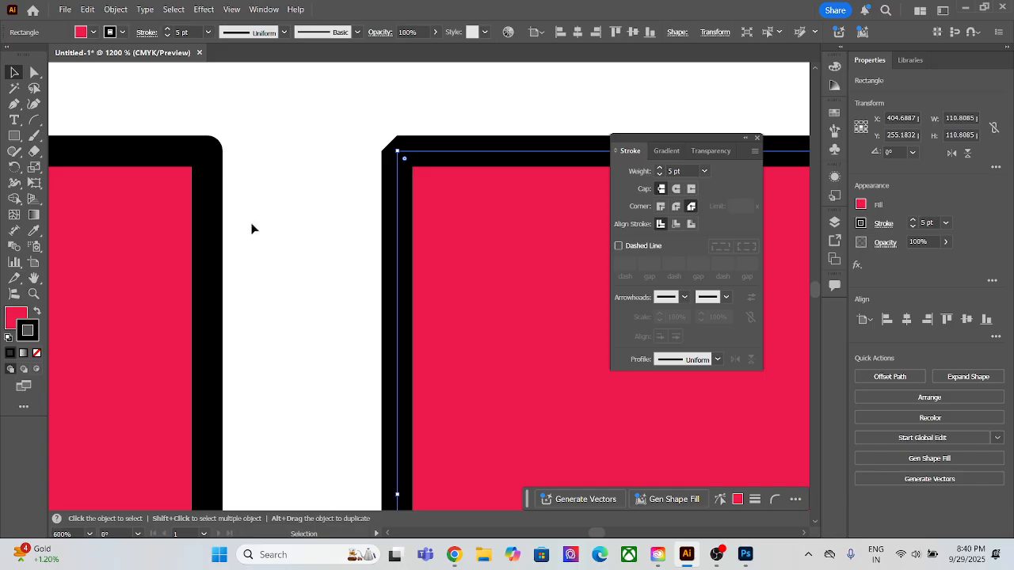
left_click_drag(251, 227, 550, 237)
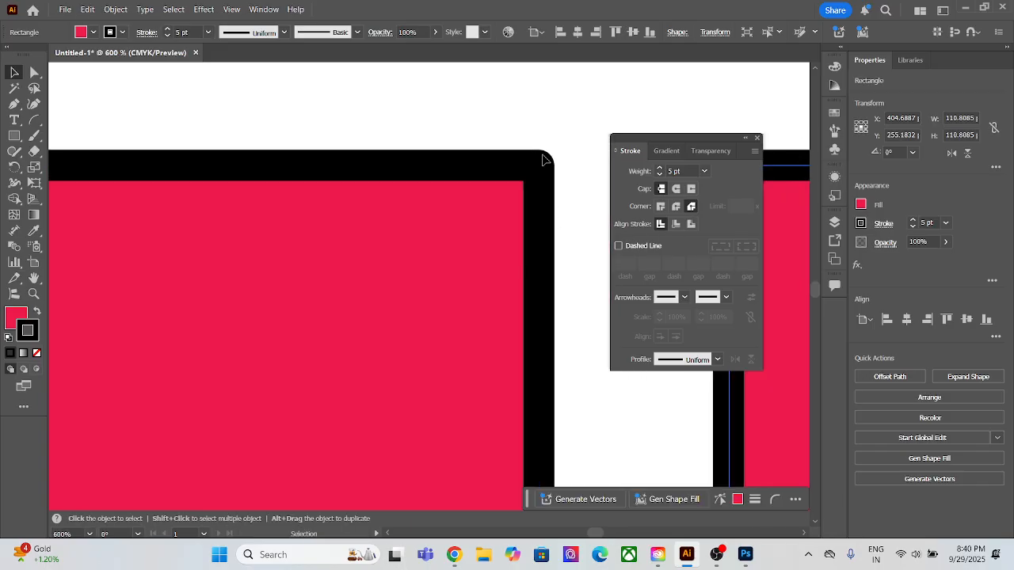
left_click(458, 219)
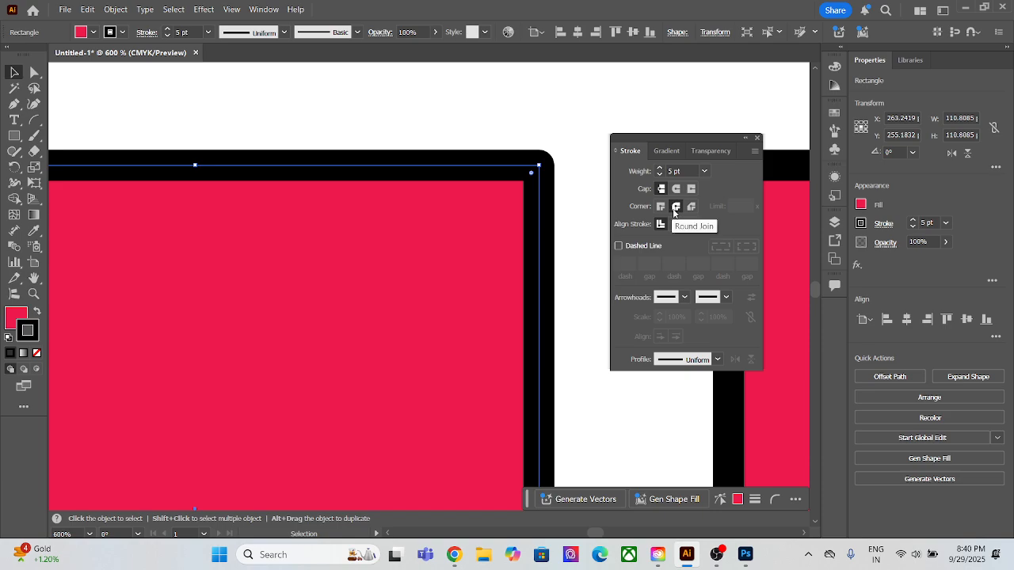
scroll(428, 270, "down", 1)
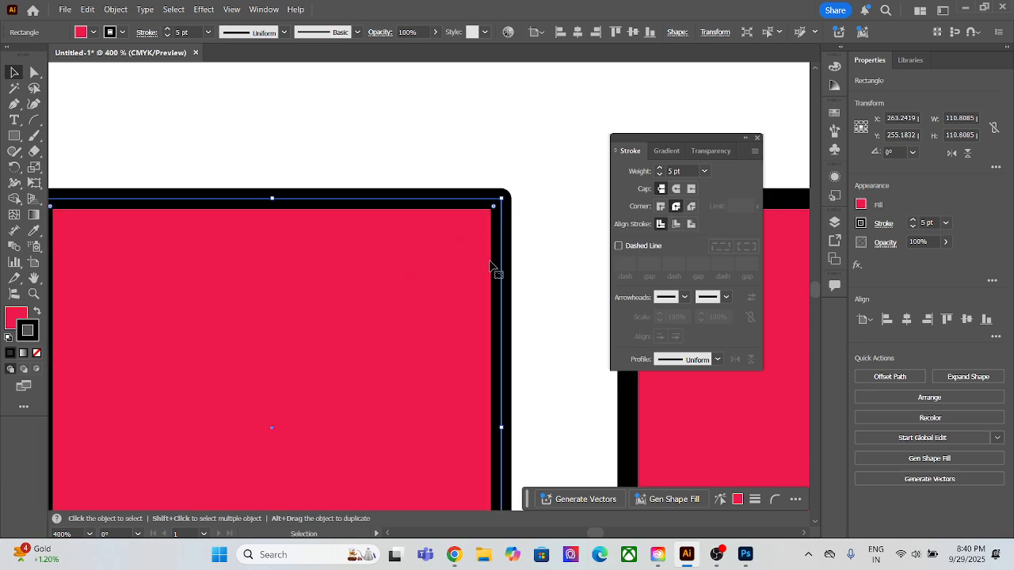
scroll(496, 269, "up", 2)
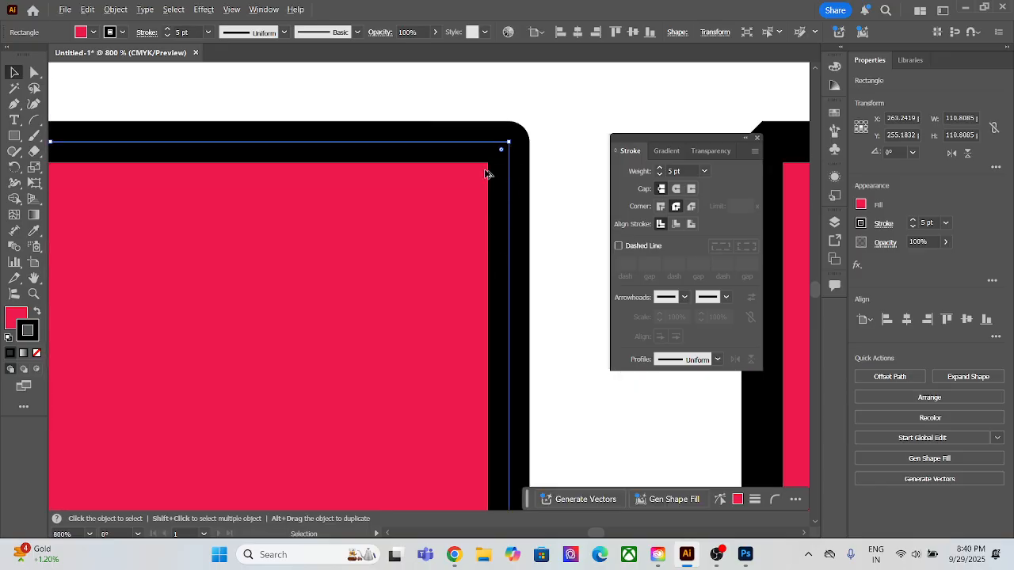
left_click_drag(354, 229, 437, 235)
left_click_drag(344, 249, 797, 219)
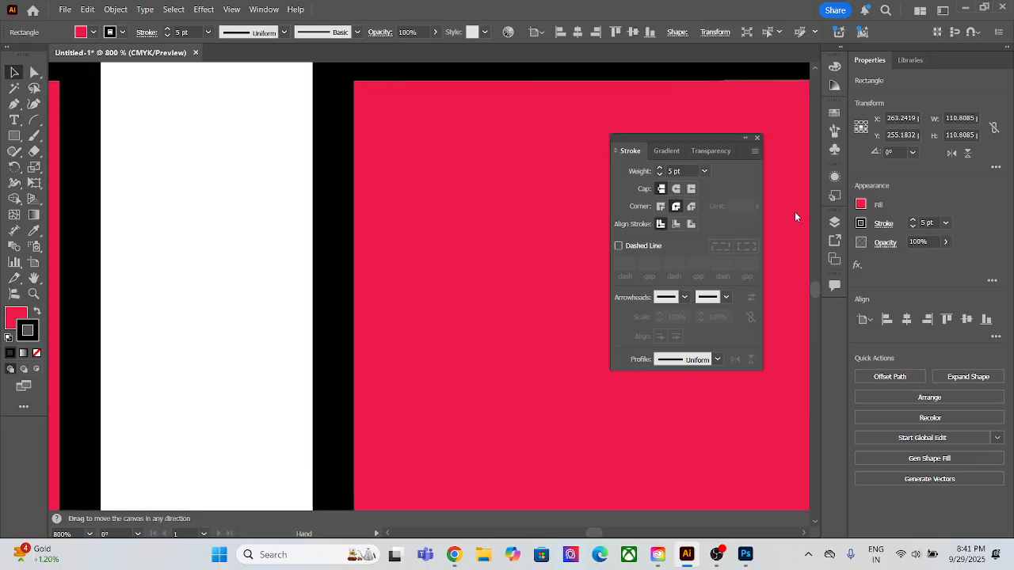
left_click_drag(184, 260, 582, 262)
left_click(375, 250)
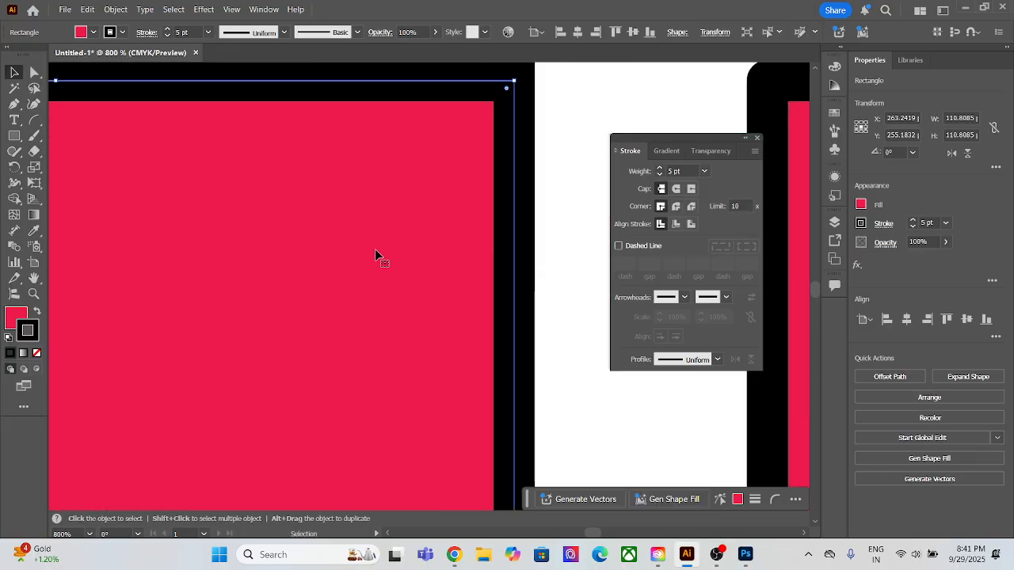
scroll(399, 224, "up", 2)
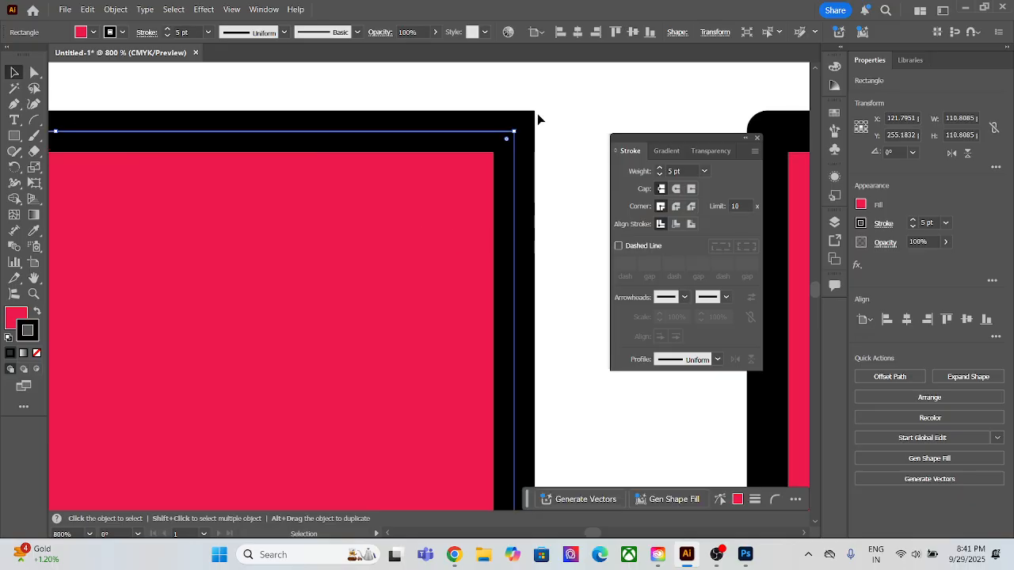
Duplicate the first square about 128 px below itself and repeat the copy sideways to make three squares spaced about 134 px apart.
scroll(473, 185, "down", 6)
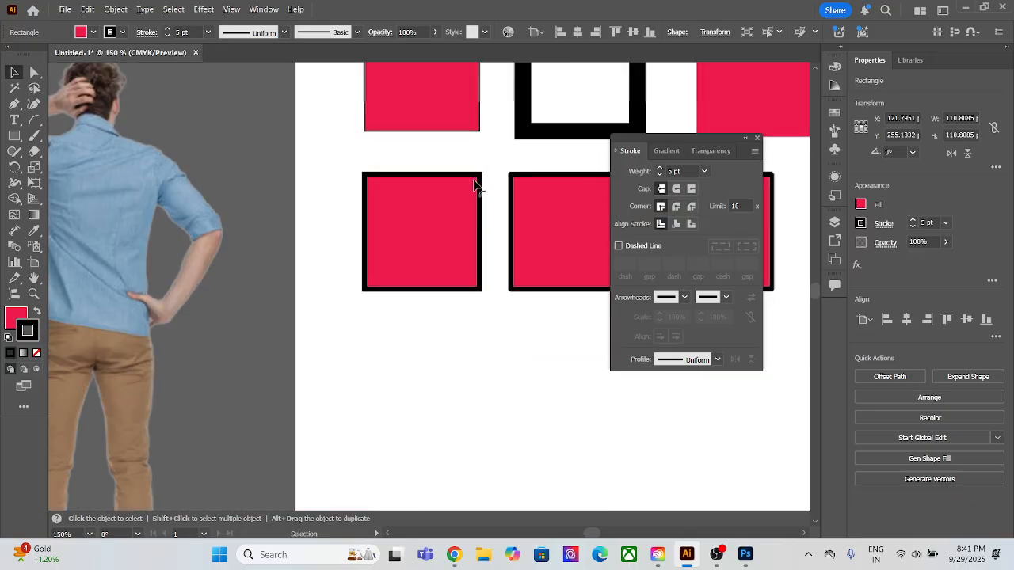
left_click_drag(469, 212, 333, 230)
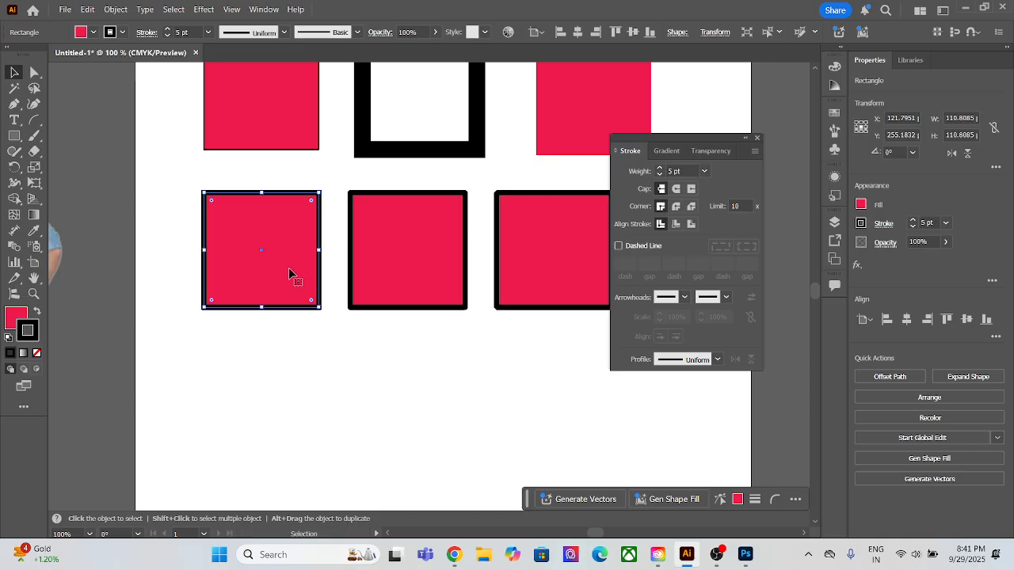
left_click_drag(283, 281, 285, 388, "alt")
left_click_drag(278, 407, 426, 413)
key("ctrl+d")
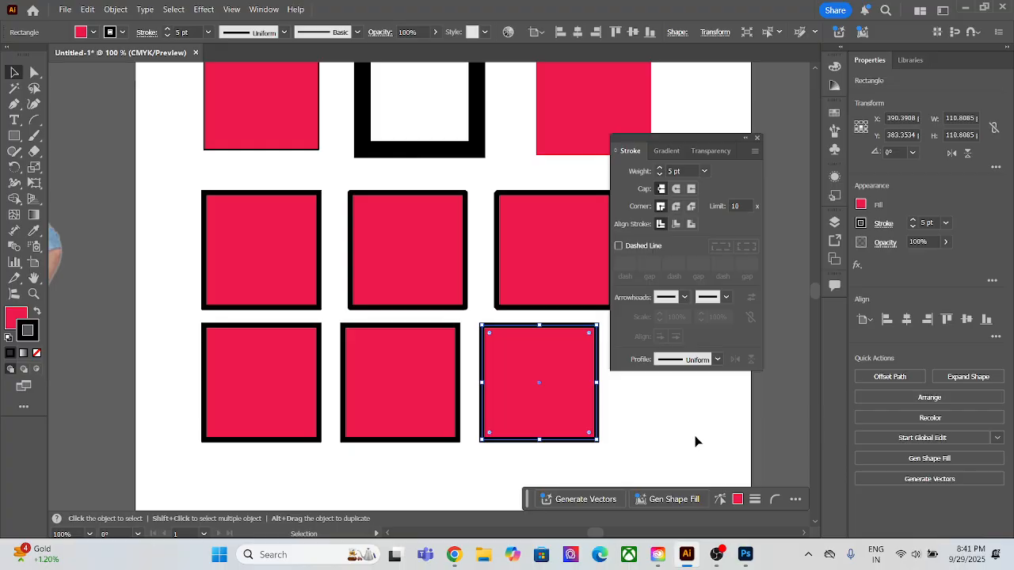
Move the new row of three squares down about 30 px and deselect it.
left_click_drag(695, 441, 327, 434)
left_click_drag(391, 432, 394, 461)
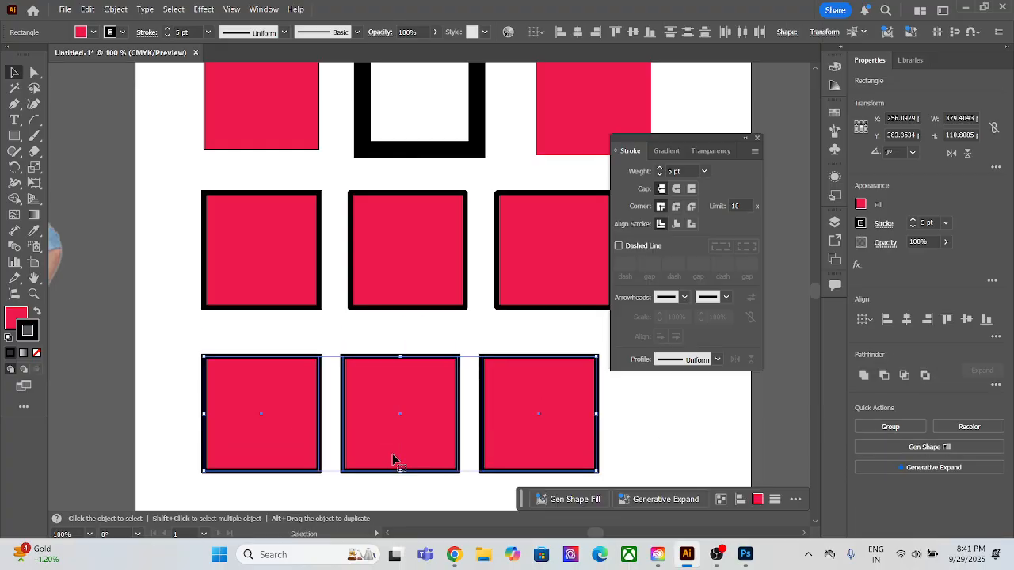
left_click(705, 439)
Align the stroke of the new row's middle square to the inside and that of its third square to the outside.
left_click(211, 453)
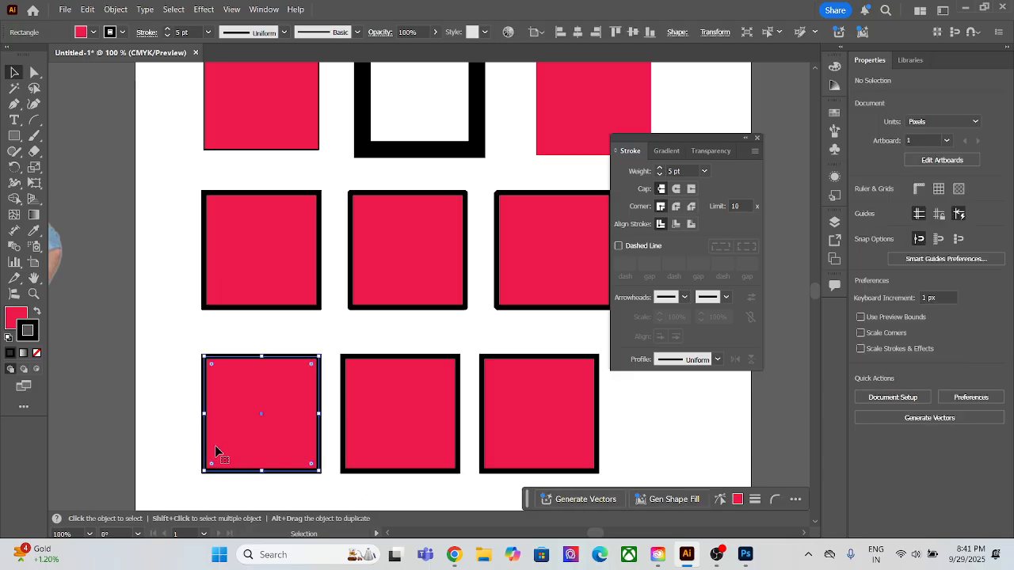
left_click(357, 426)
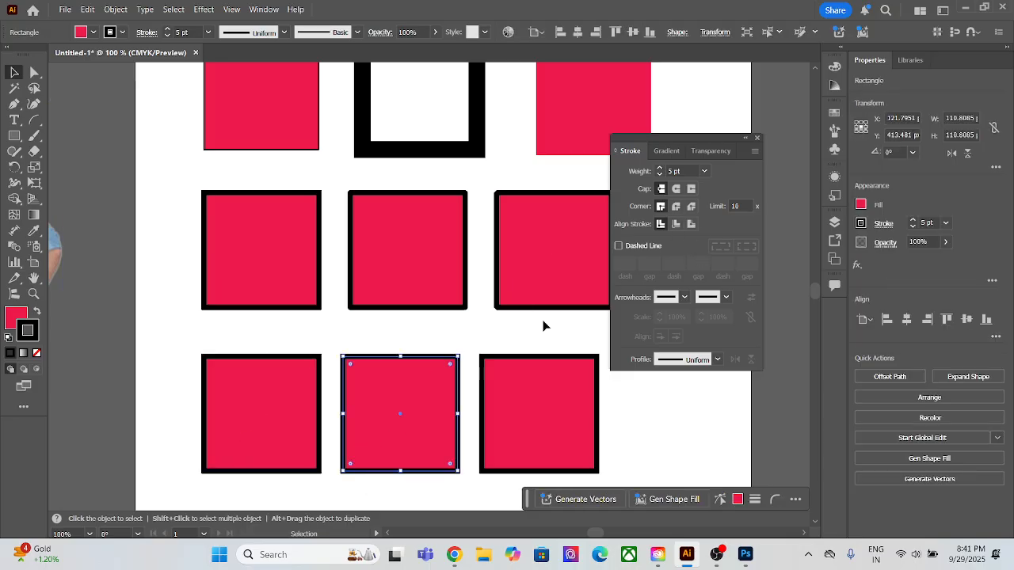
left_click(677, 225)
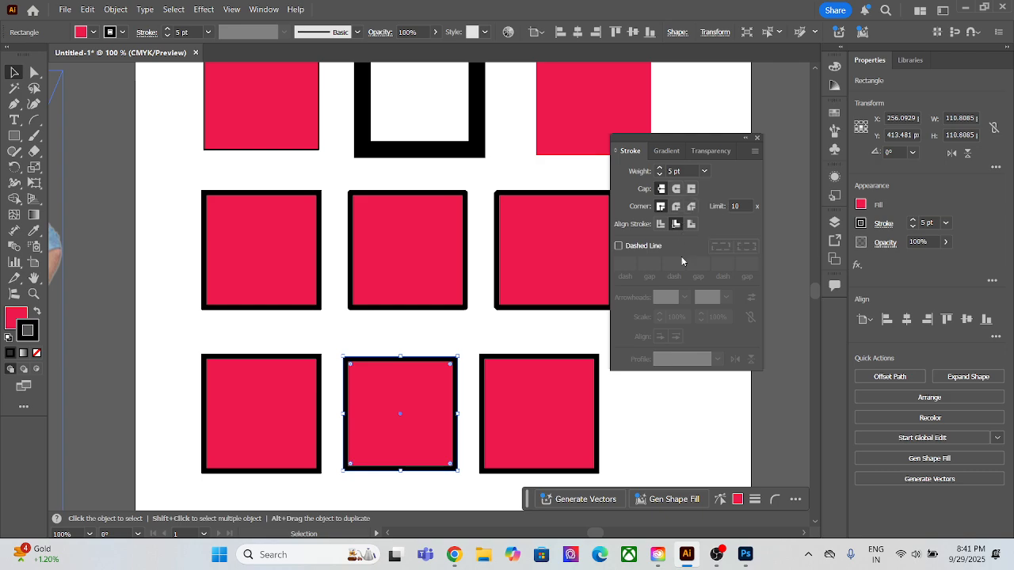
left_click(531, 423)
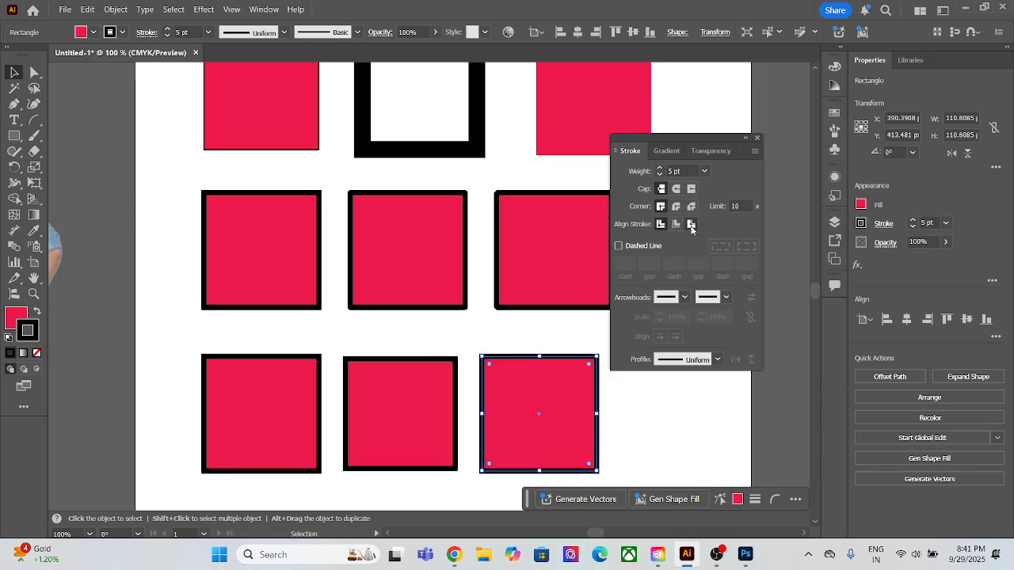
left_click(691, 225)
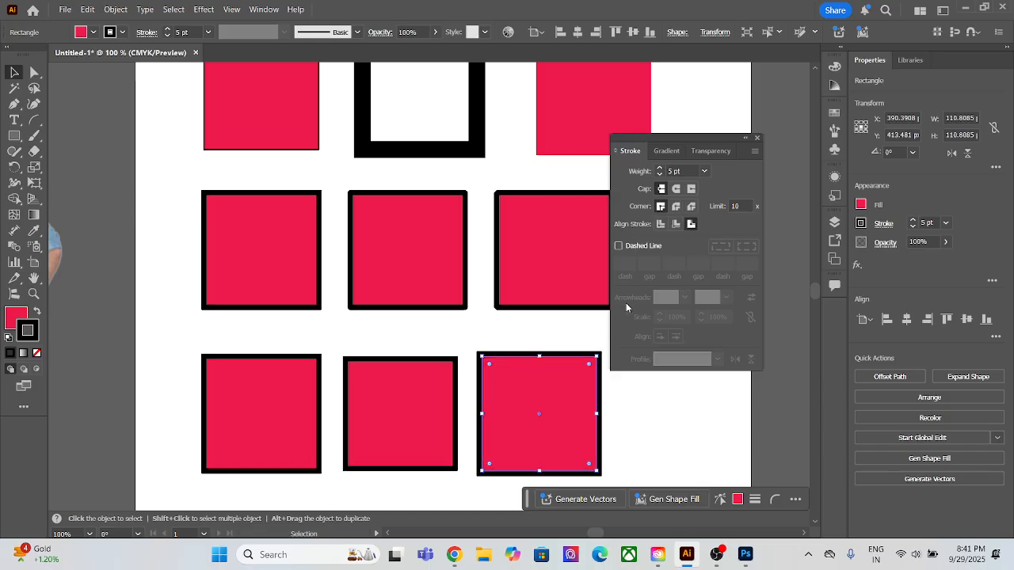
Set the stroke weight of the bottom row's third square to 6 pt.
left_click(673, 170)
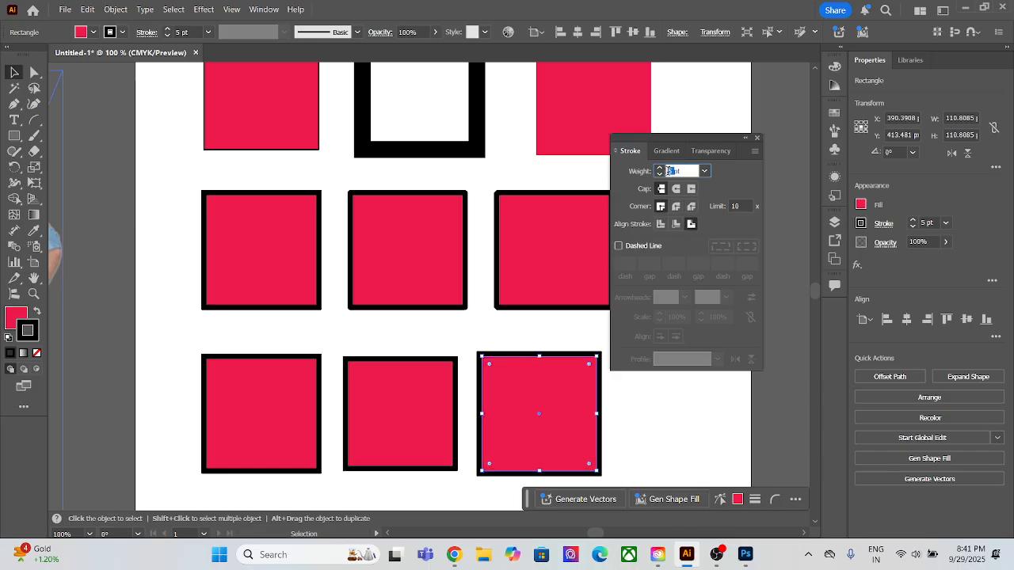
key("Return")
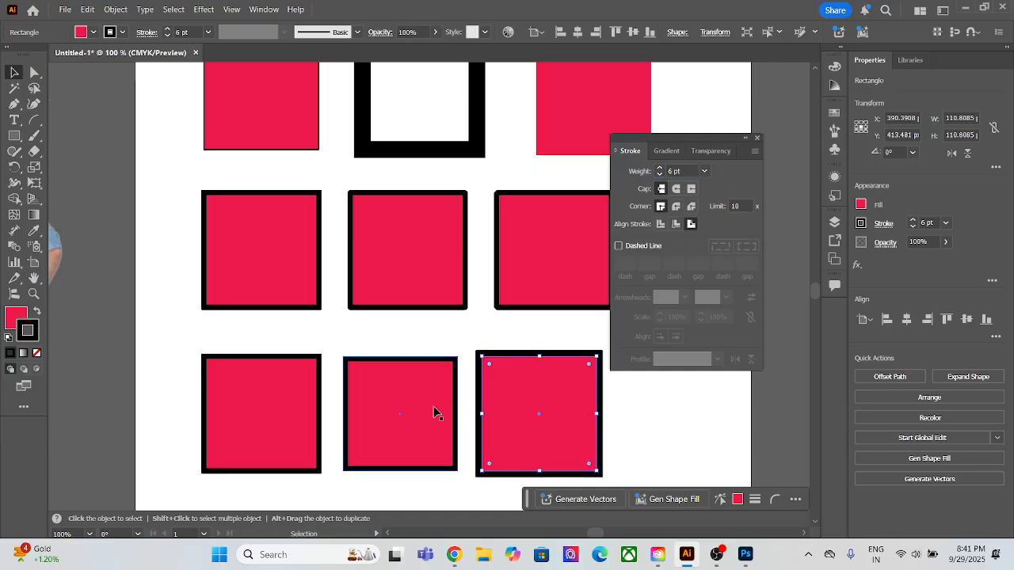
Compare the stroke weight settings of the bottom row's middle, first and third squares.
left_click(428, 410)
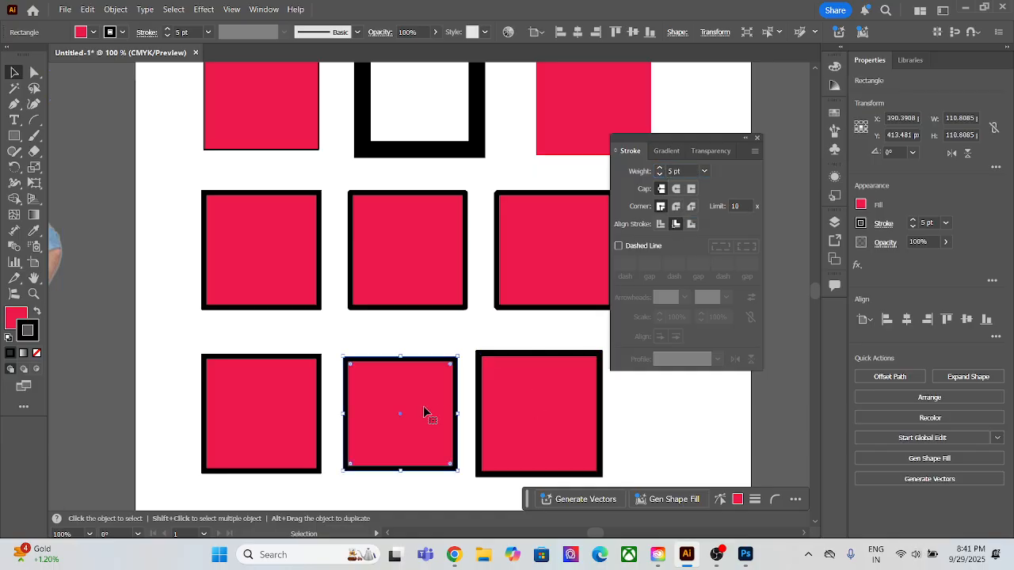
left_click(672, 170)
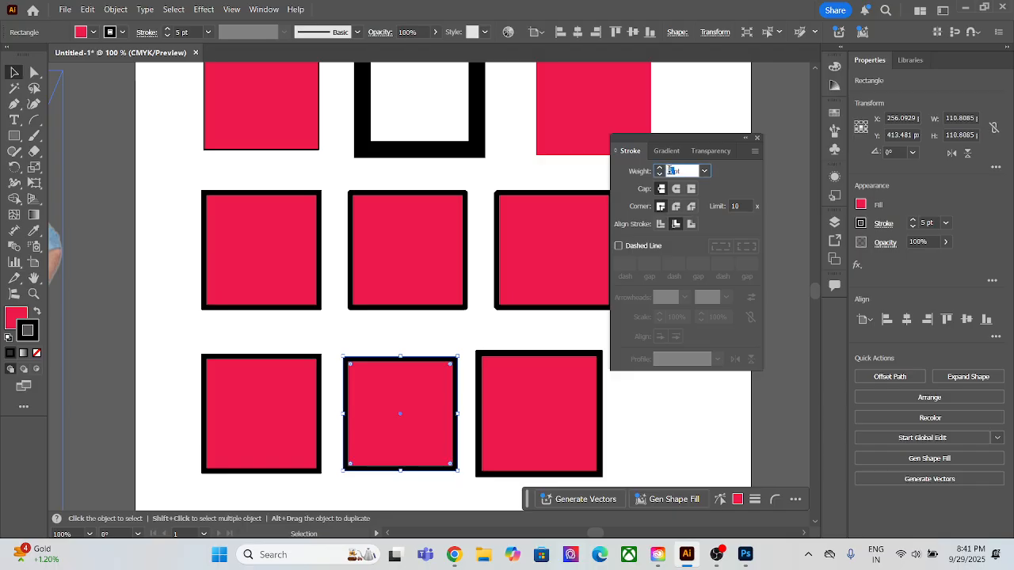
left_click(307, 417)
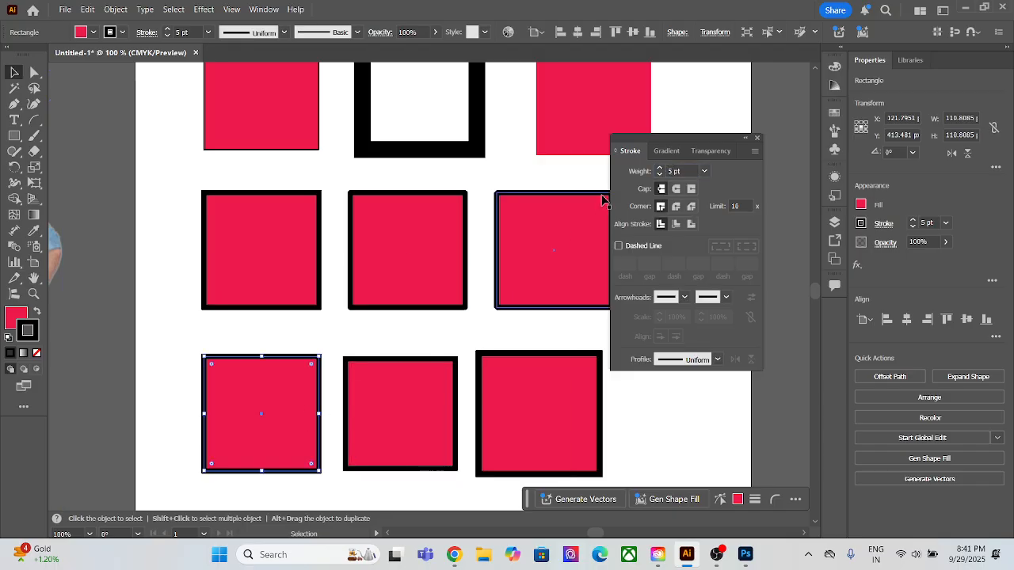
left_click(668, 171)
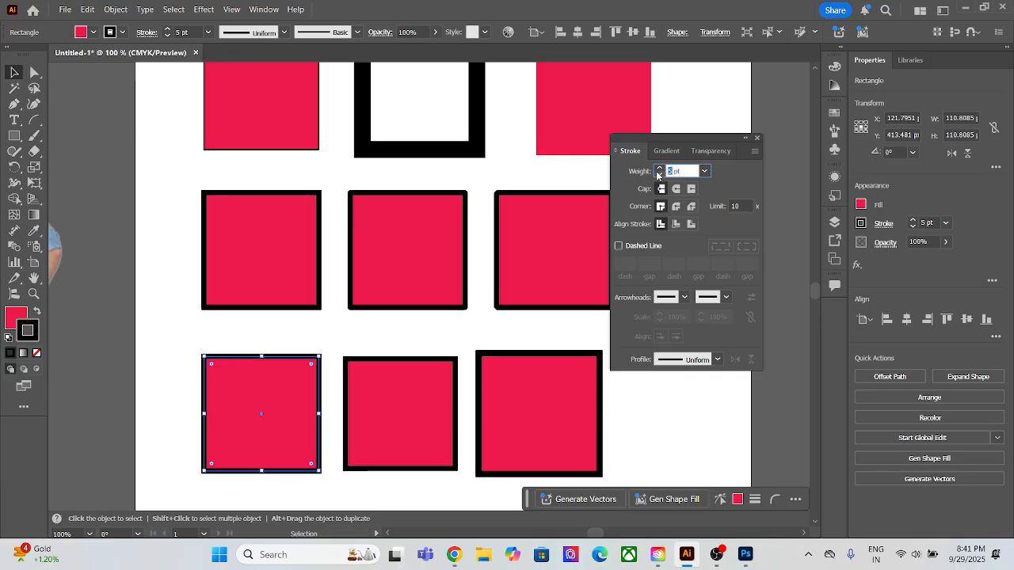
key("Return")
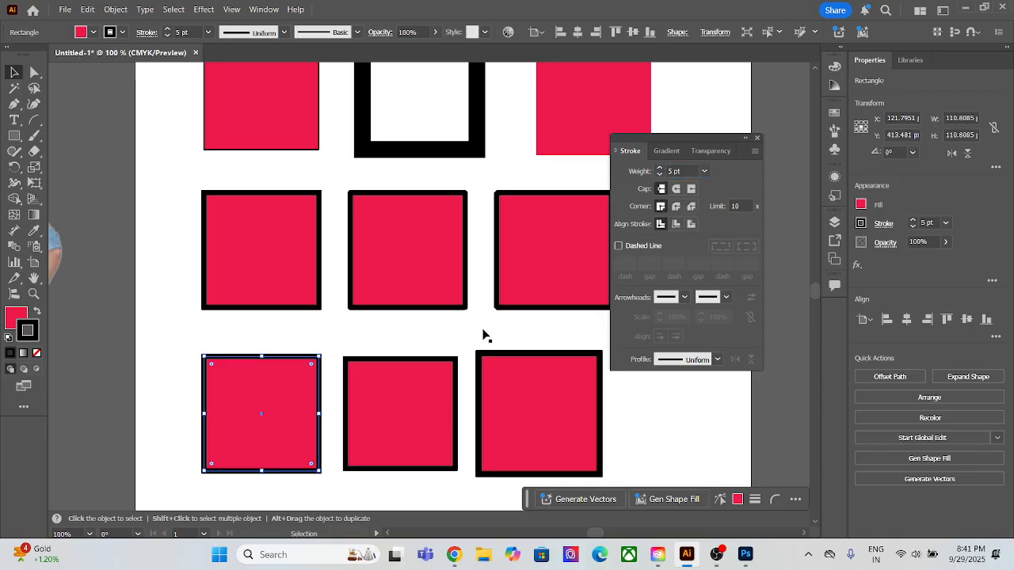
left_click(404, 412)
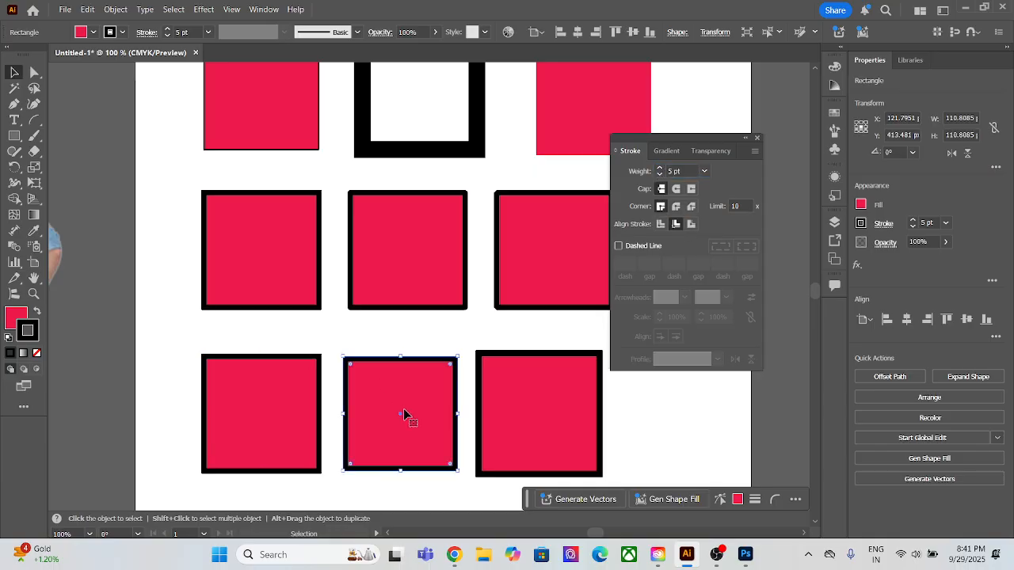
left_click(562, 389)
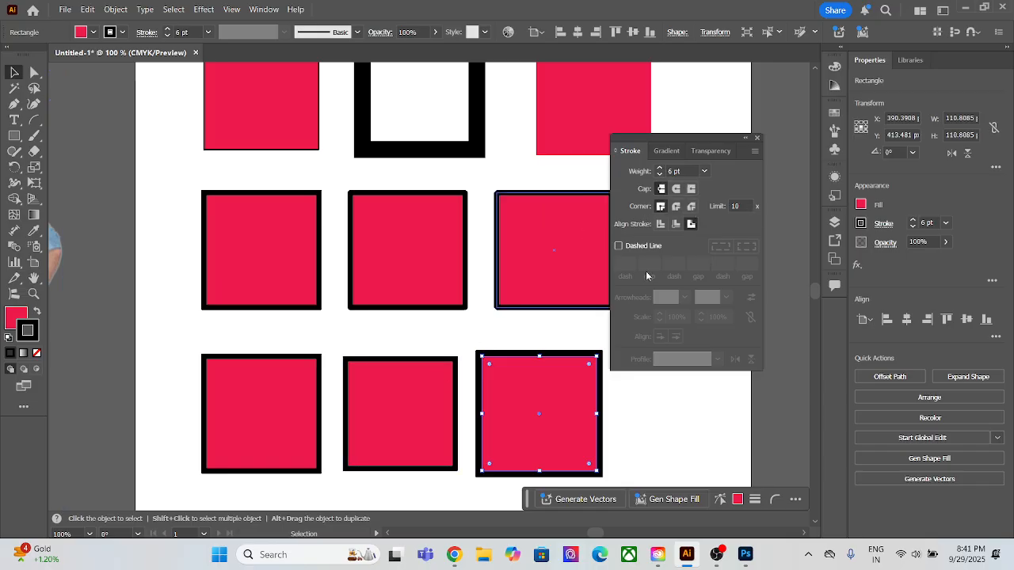
Examine up close how the stroke of the bottom row's first square sits on its path.
left_click(261, 408)
scroll(256, 411, "up", 2)
left_click_drag(327, 380, 369, 243)
scroll(397, 258, "down", 1)
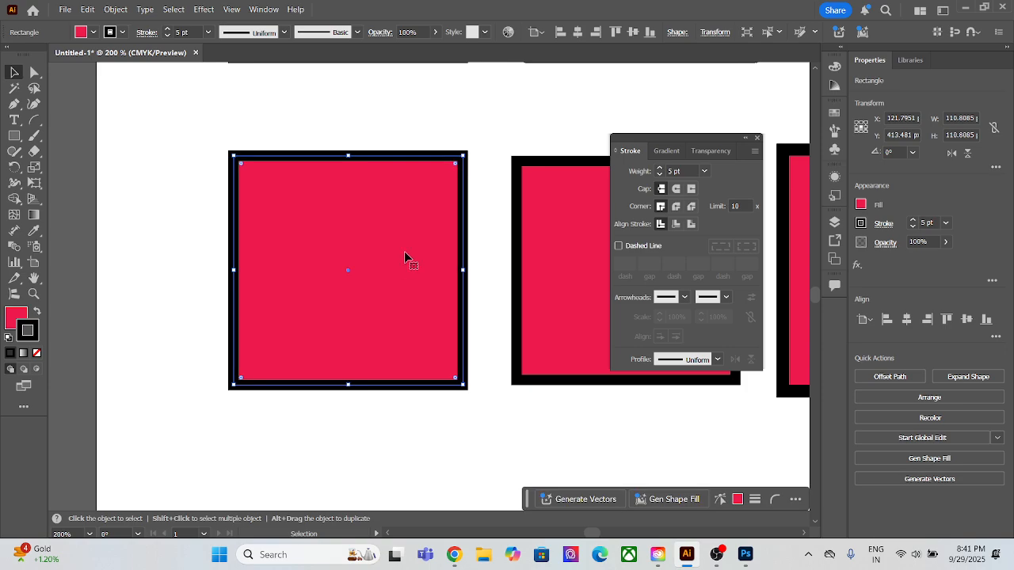
scroll(404, 251, "right", 1)
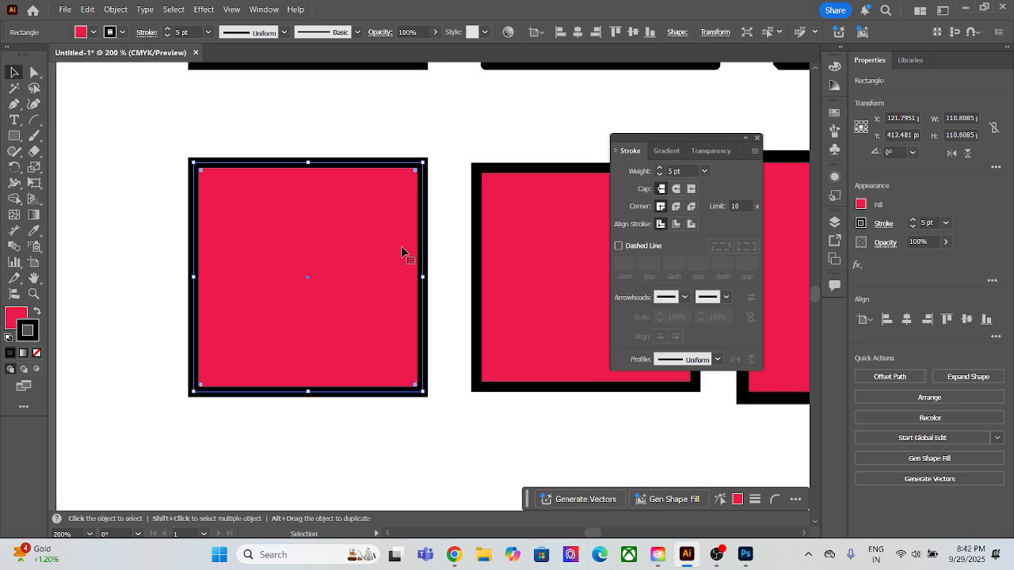
scroll(400, 246, "down", 1)
scroll(404, 236, "down", 1)
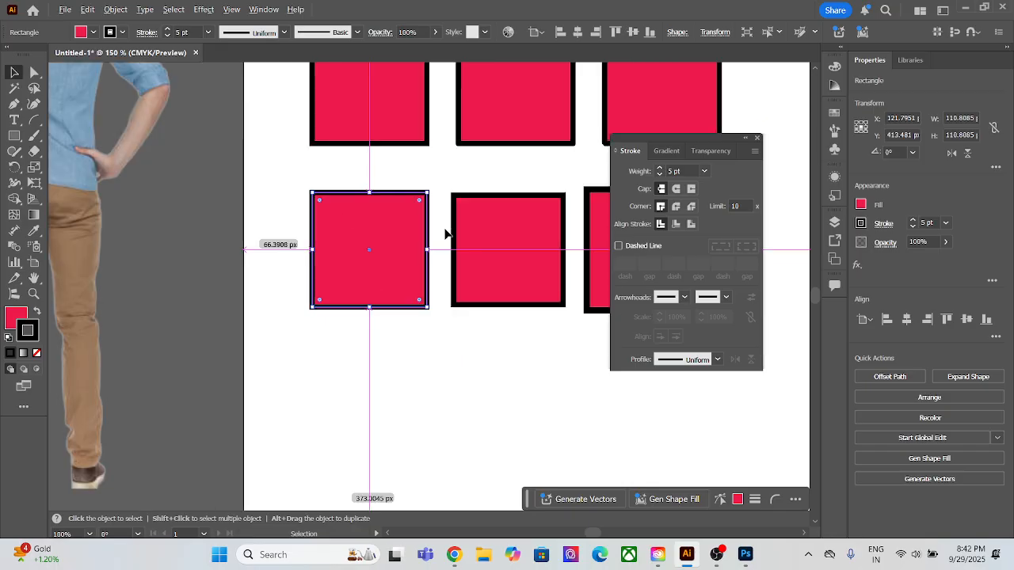
Set the stroke weight of the bottom row's middle square to 6 pt.
left_click(481, 229)
left_click(589, 229)
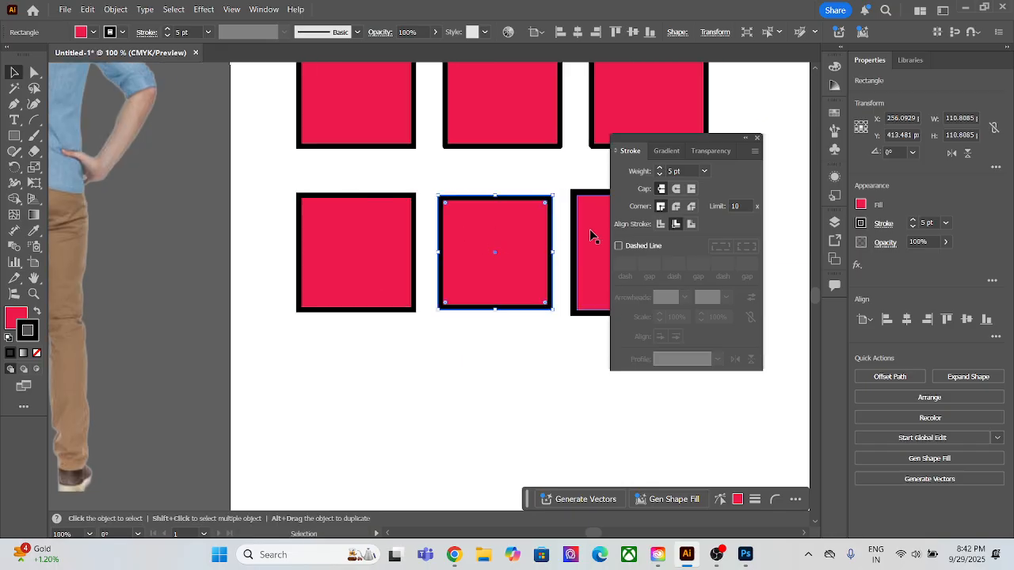
left_click(501, 243)
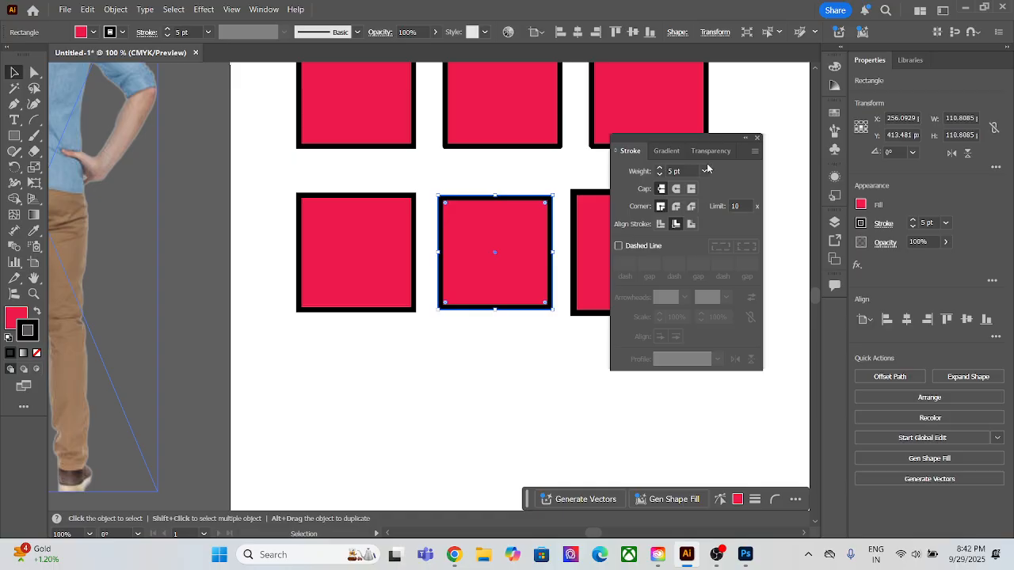
left_click(671, 171)
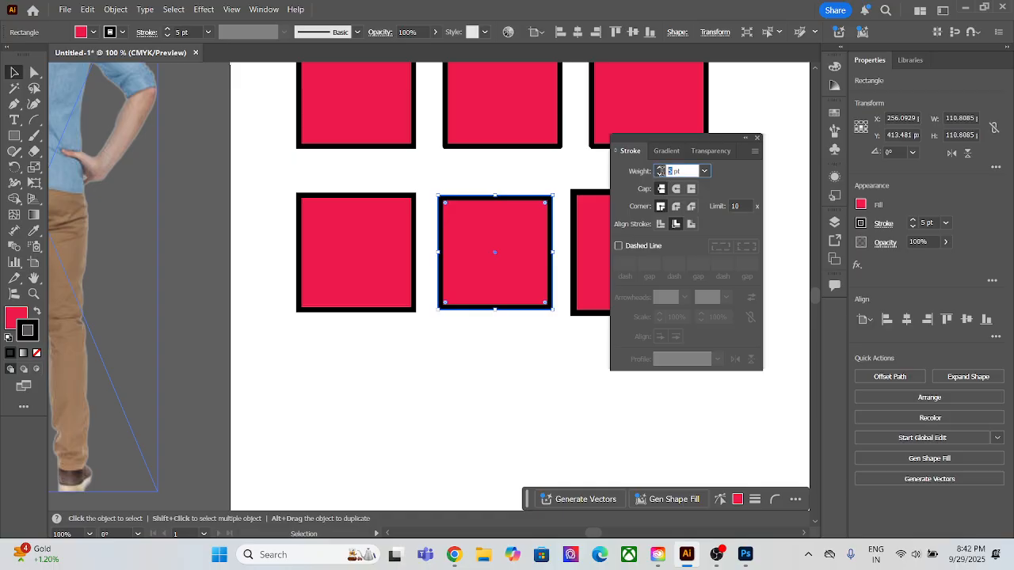
key("Return")
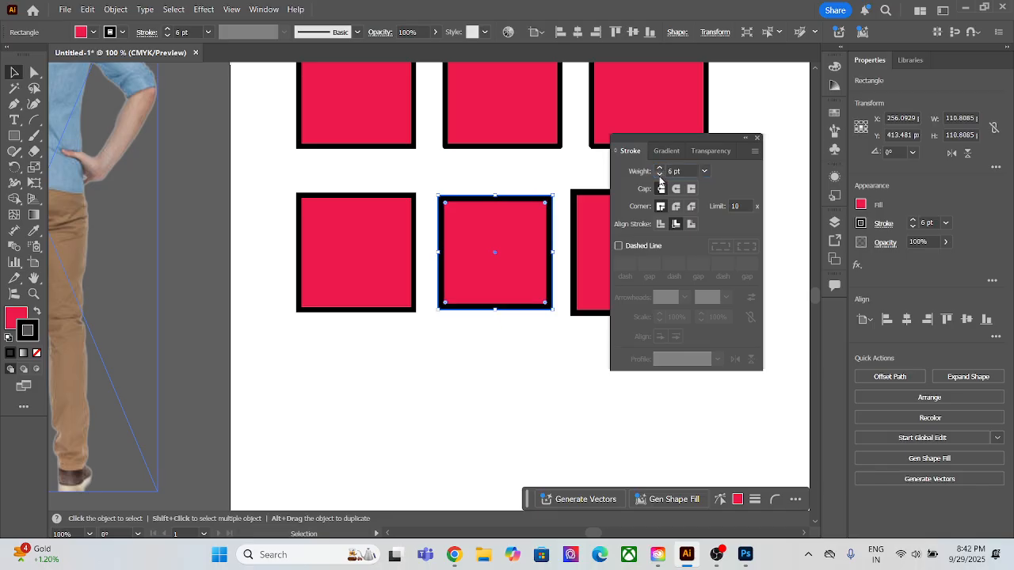
Compare the stroke alignment settings of the bottom row's three squares and how far each stroke extends from its path.
left_click(600, 243)
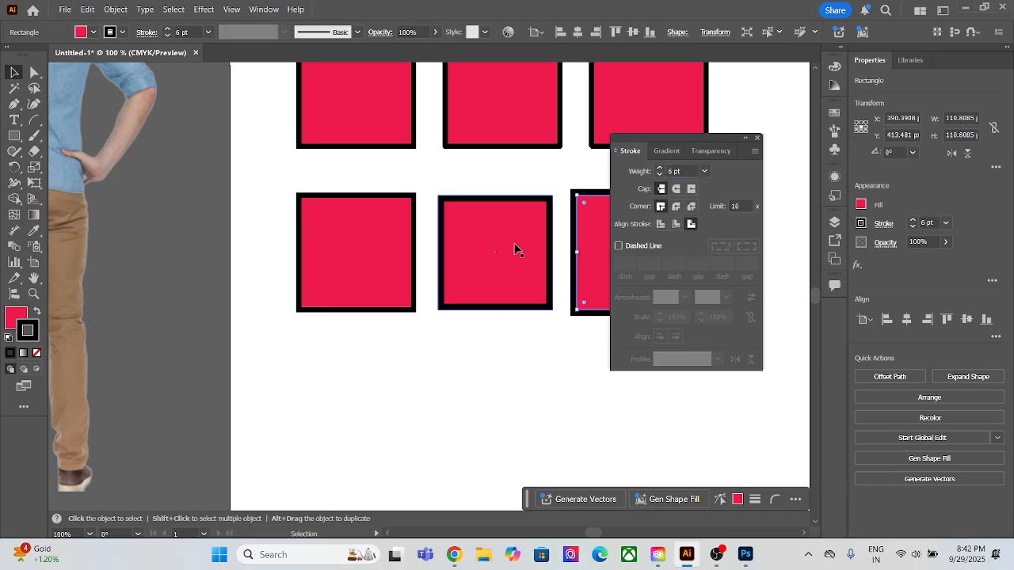
left_click(511, 250)
left_click(400, 252)
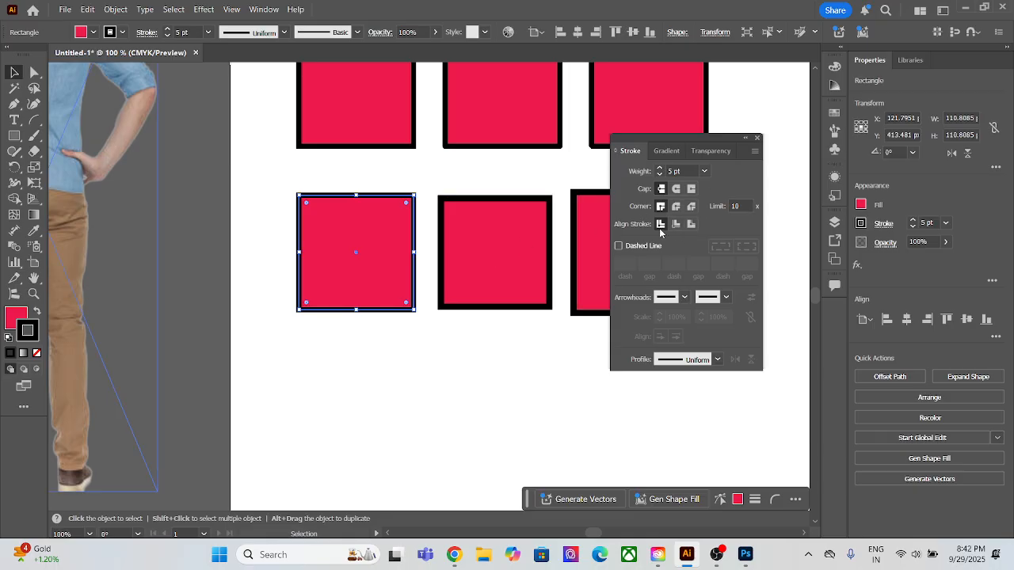
left_click(538, 249)
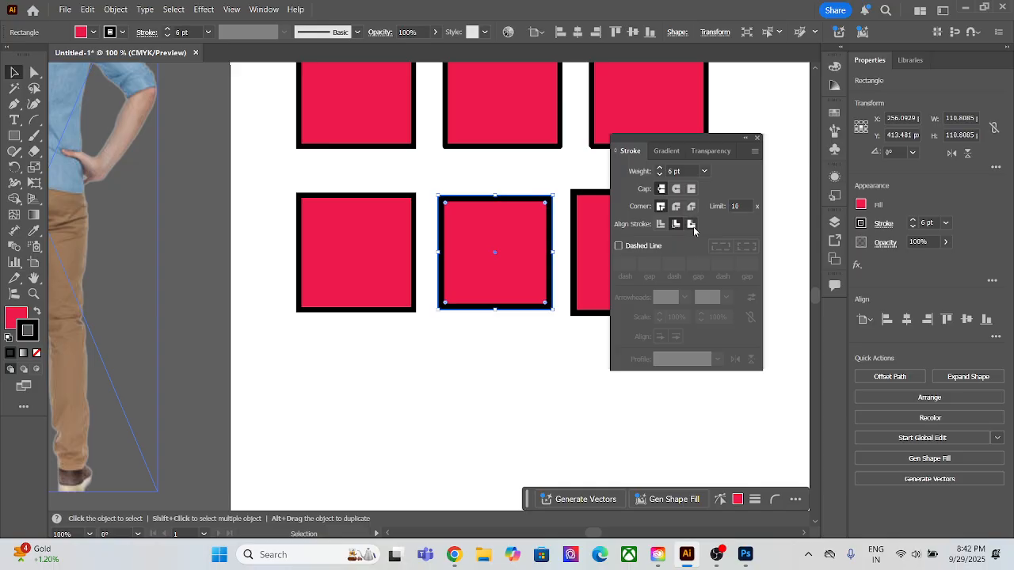
left_click(600, 256)
scroll(401, 318, "down", 1)
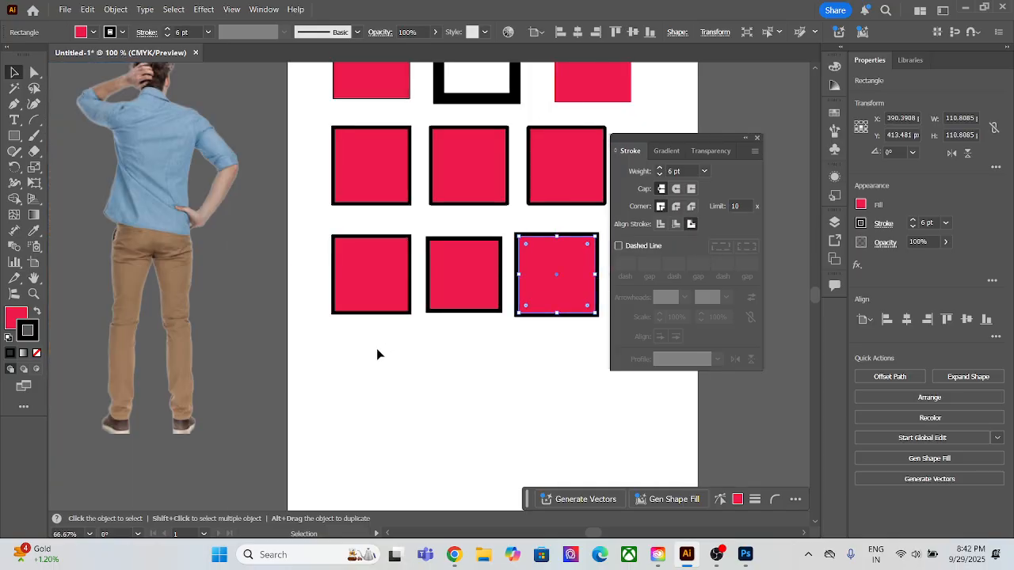
scroll(377, 354, "up", 2)
left_click_drag(394, 251, 316, 309)
scroll(353, 311, "down", 1)
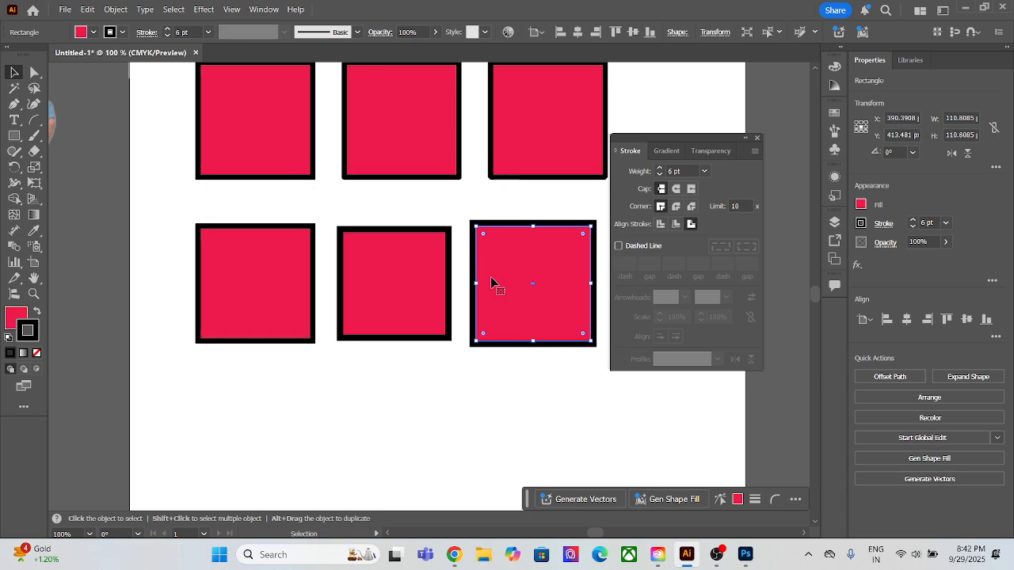
scroll(303, 240, "up", 2)
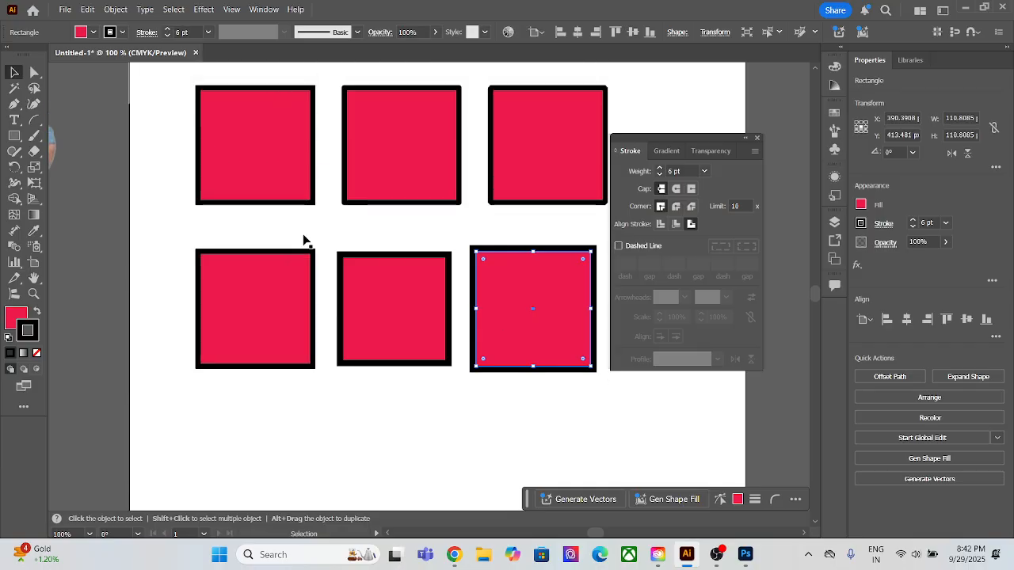
Set the stroke weight of the bottom row's first square to 6 pt.
left_click(301, 318)
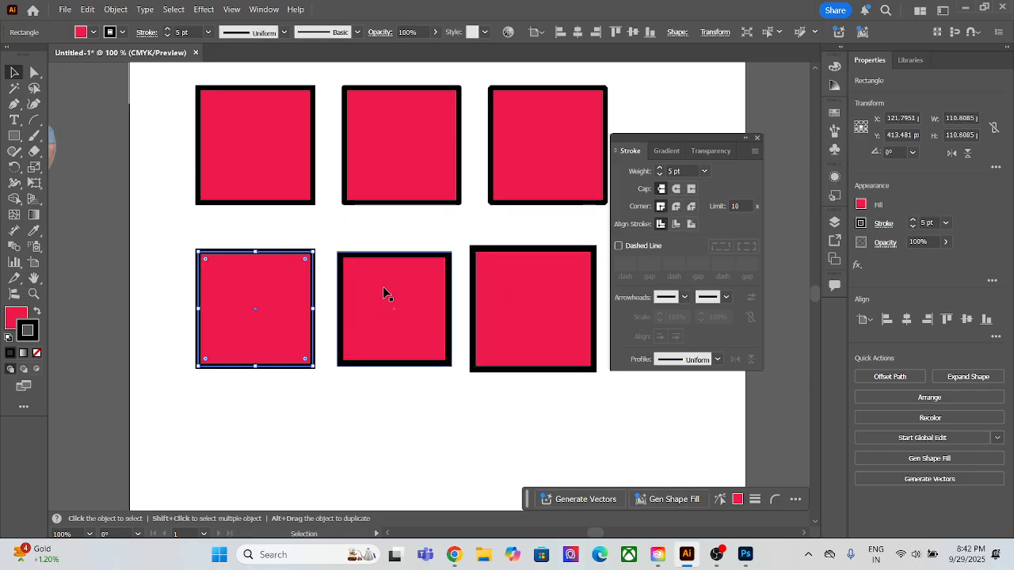
scroll(287, 298, "up", 1)
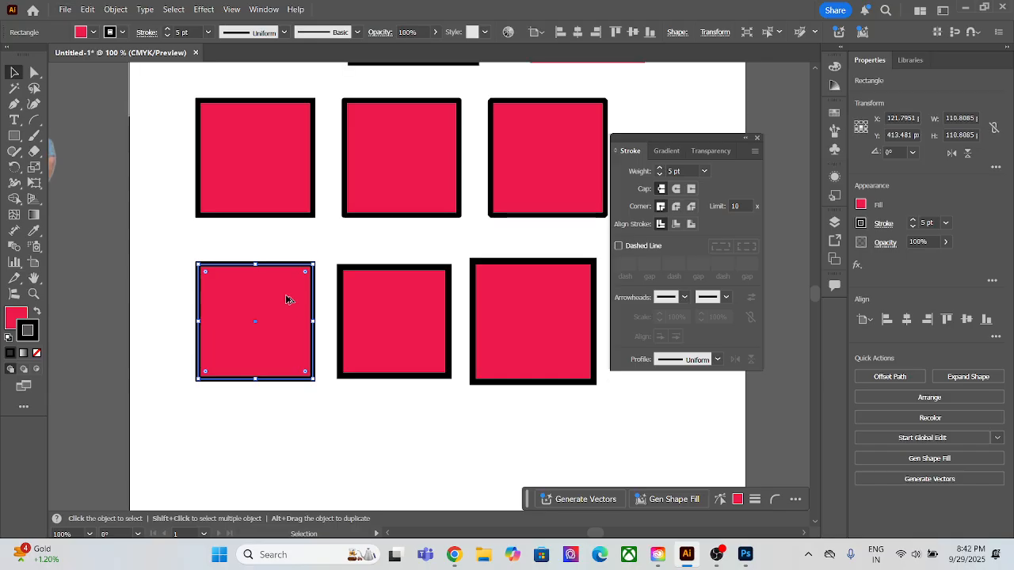
scroll(287, 298, "up", 4, "alt")
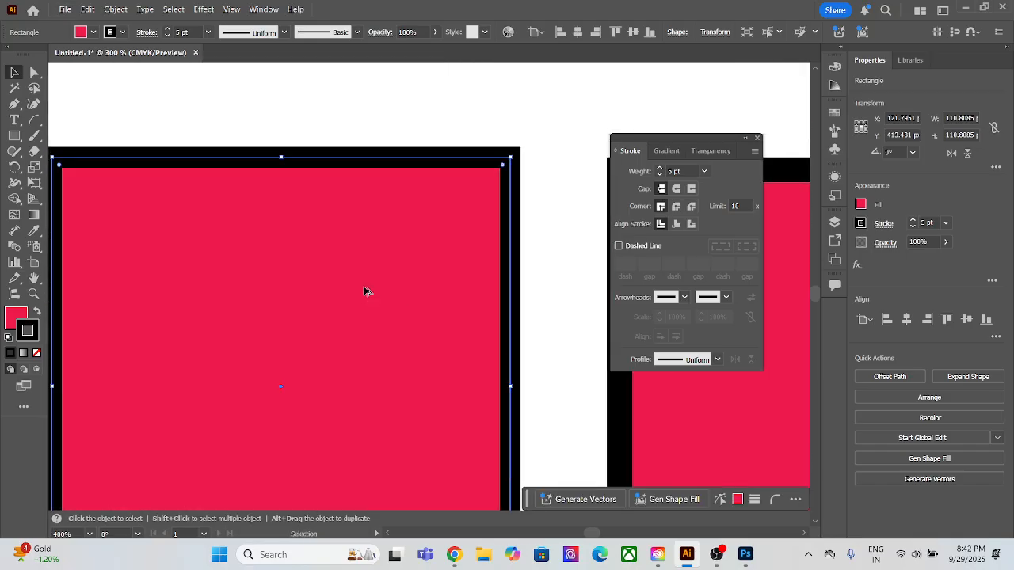
scroll(364, 291, "down", 1, "alt")
scroll(357, 270, "down", 2)
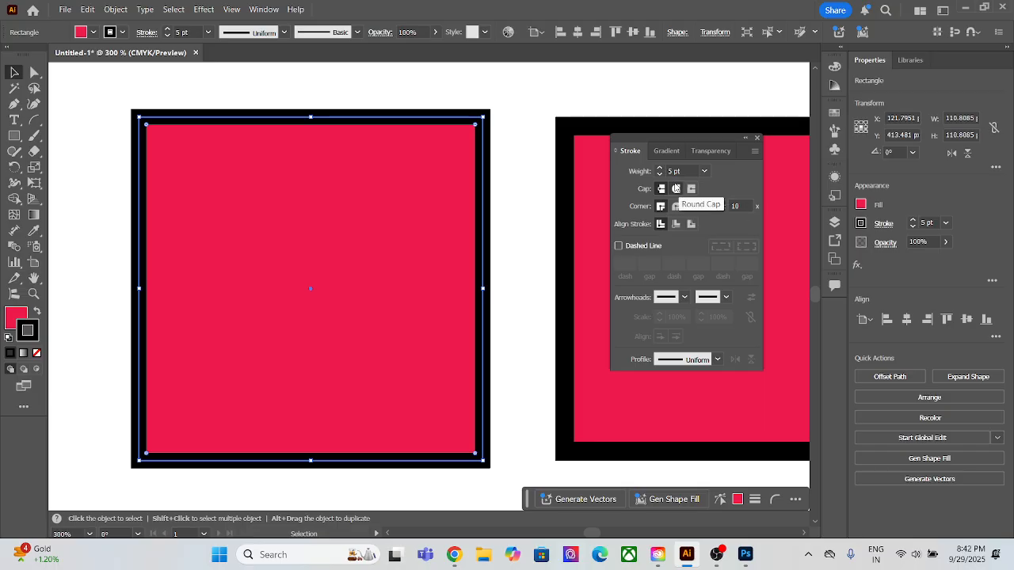
left_click(672, 171)
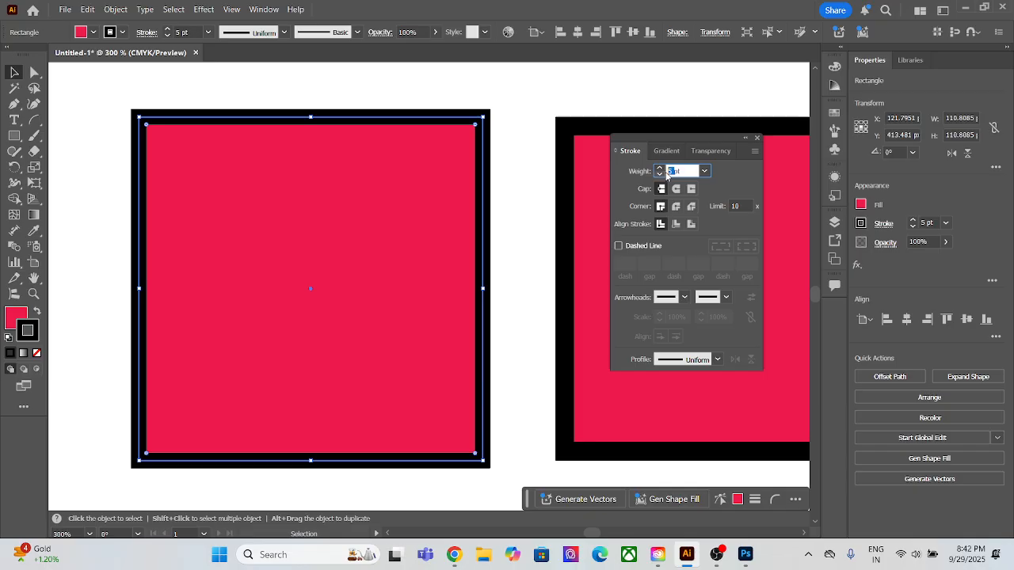
key("Up")
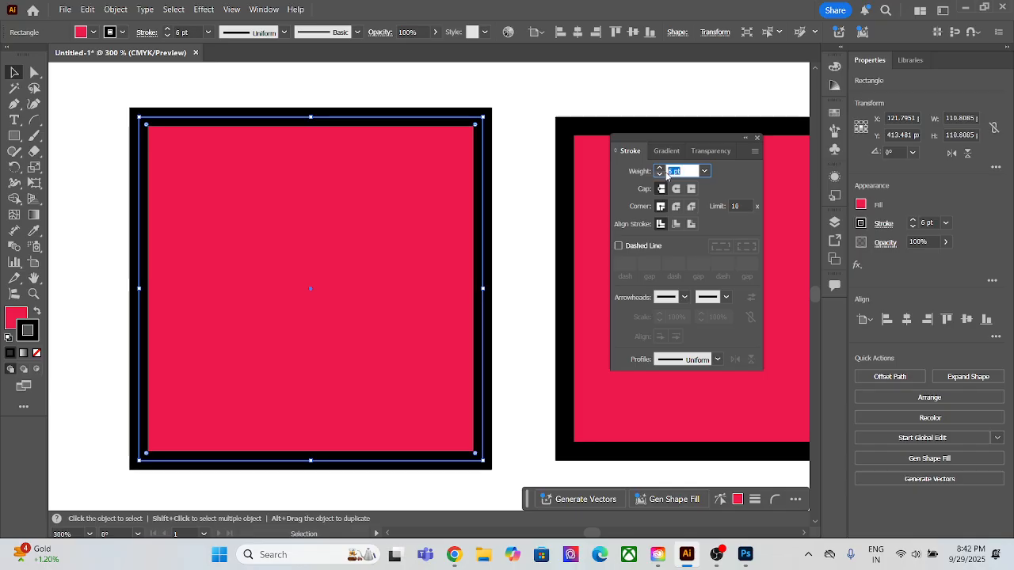
key("Return")
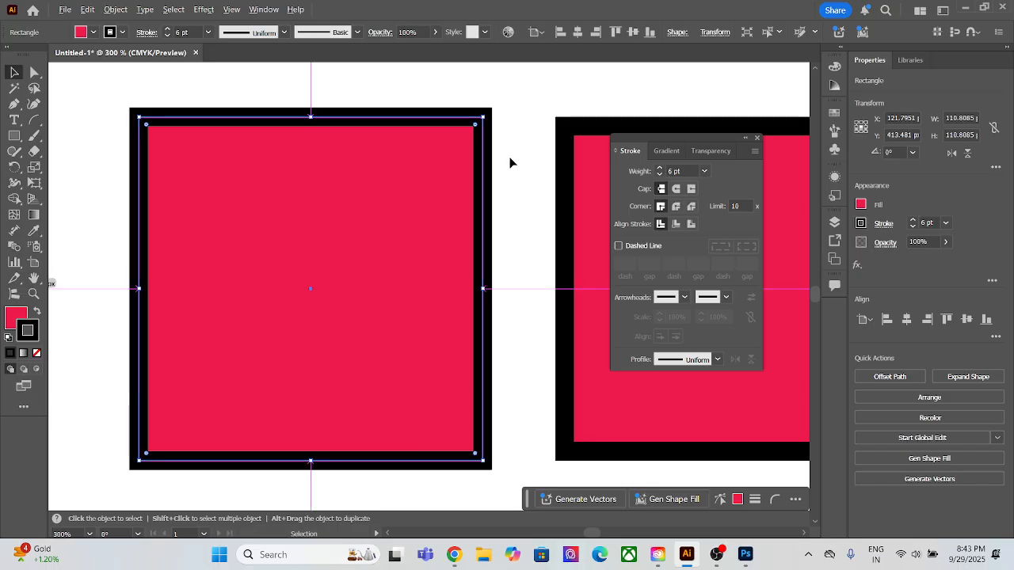
Increase the stroke weight of the bottom row's first square to 13 pt.
key("ctrl+1")
left_click_drag(494, 163, 339, 209)
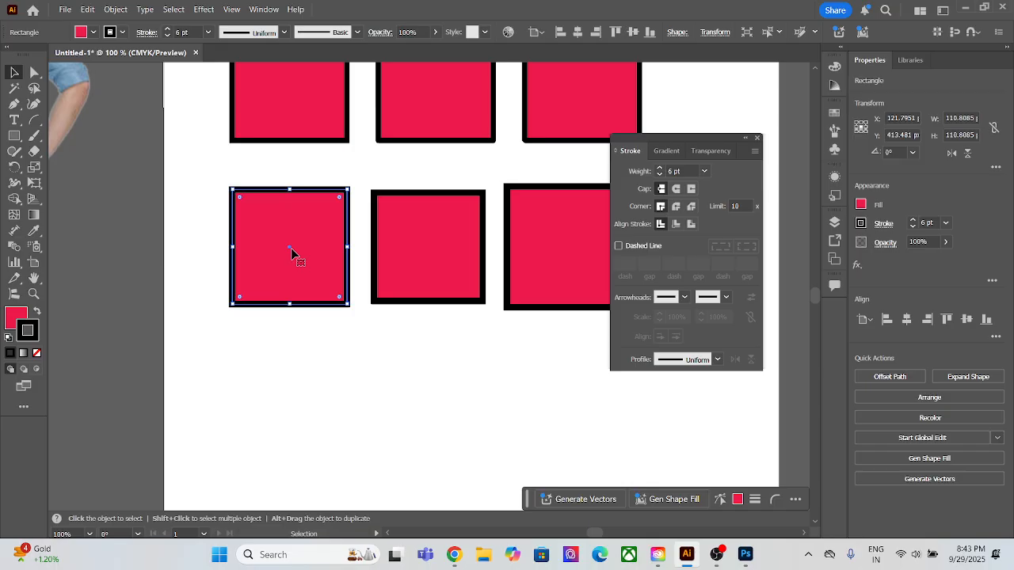
scroll(253, 281, "up", 2)
scroll(330, 255, "up", 1)
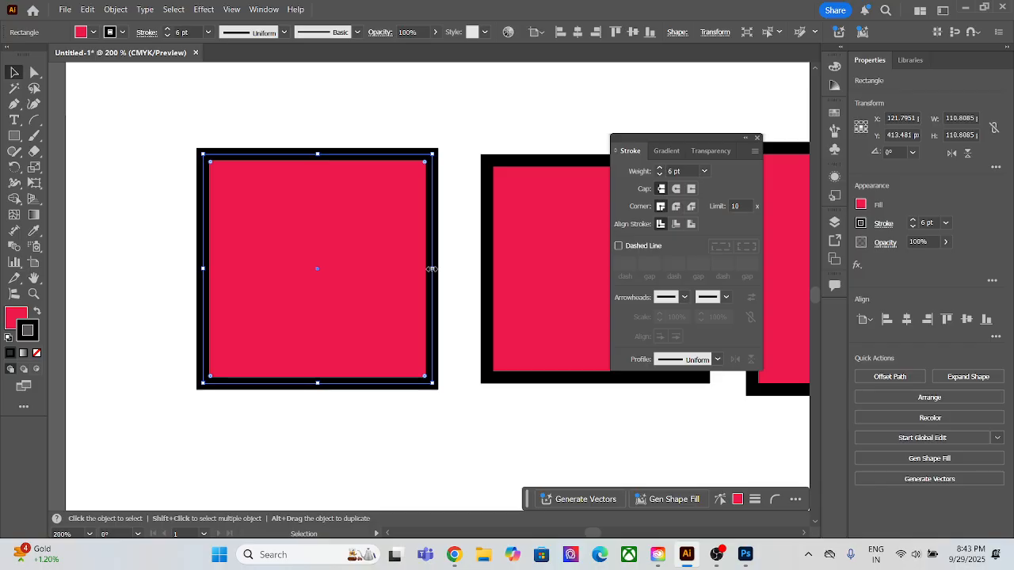
double_click(669, 171)
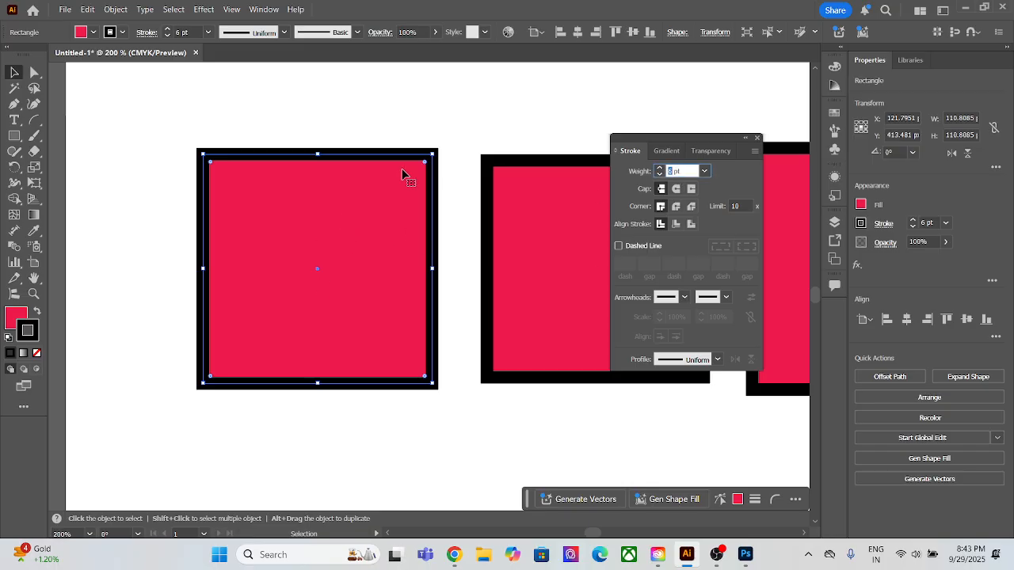
key("Up")
key("Up")
key("Up")
key("Up")
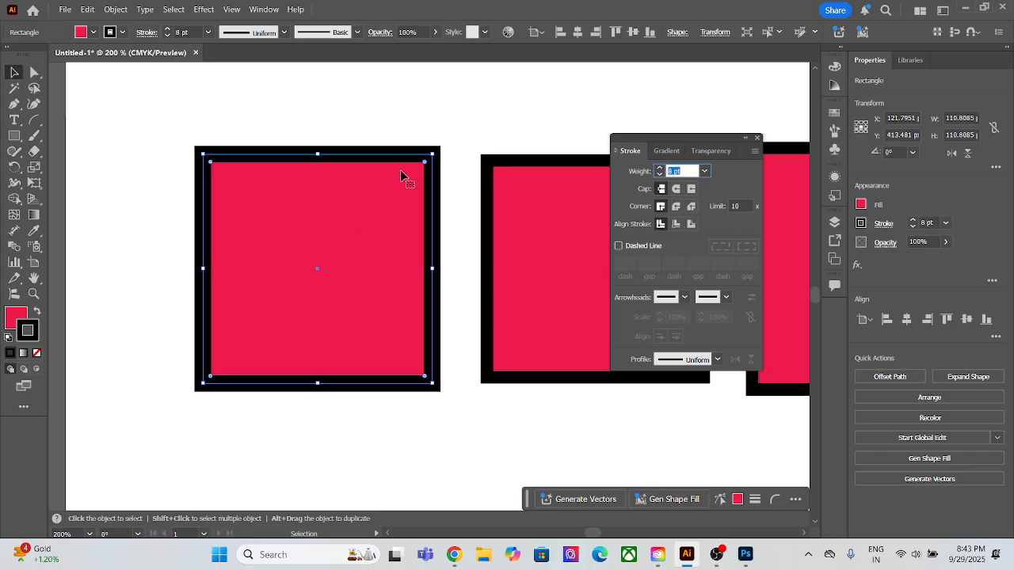
key("Up")
key("Up")
key("Up")
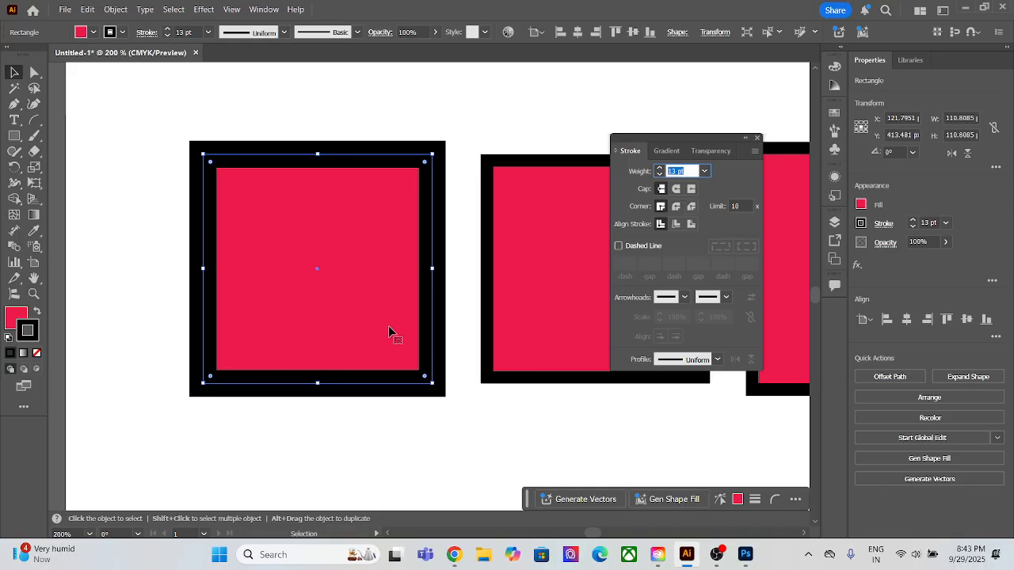
scroll(376, 319, "down", 1)
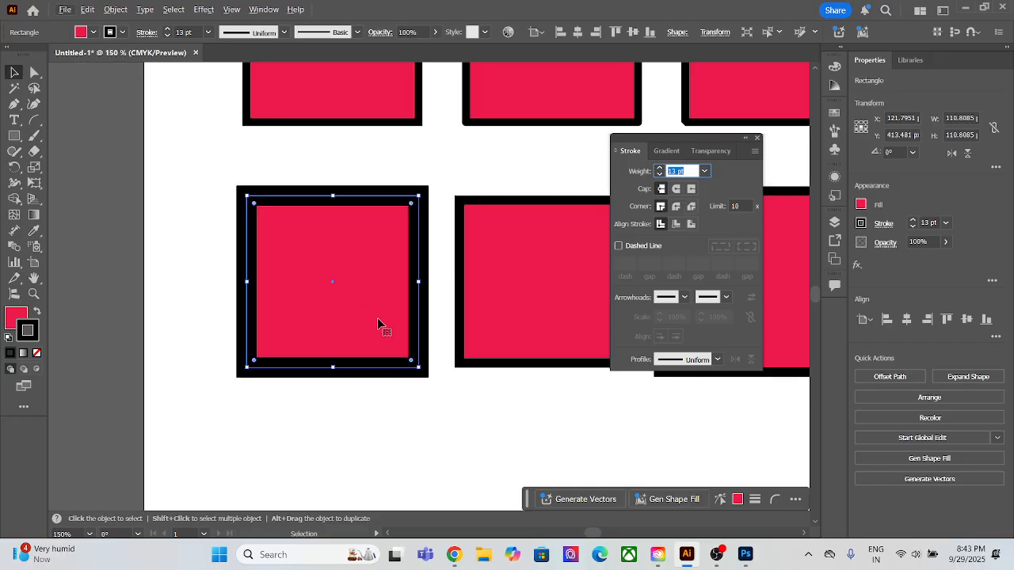
key("space")
left_click_drag(376, 318, 315, 315)
key("space")
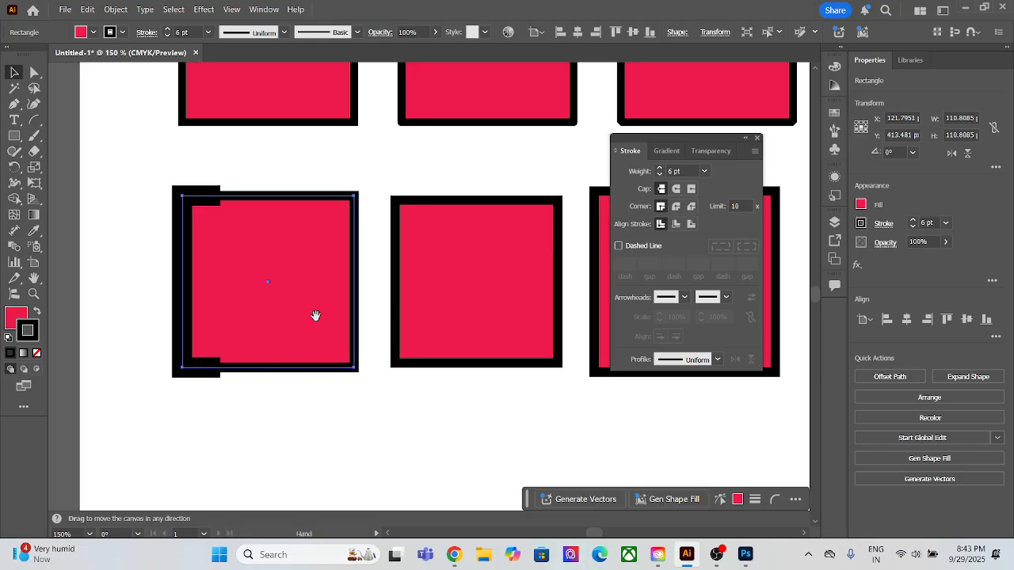
key("ctrl+z")
Keep the bottom row's middle square on inside stroke alignment and increase its stroke weight to 19 pt.
key("space")
left_click_drag(468, 297, 335, 294)
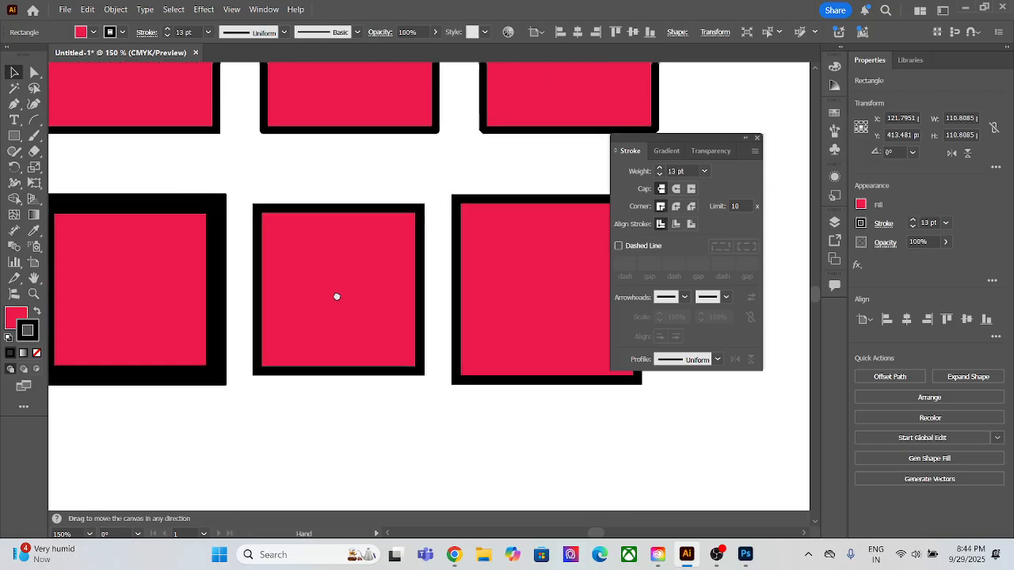
left_click(339, 293)
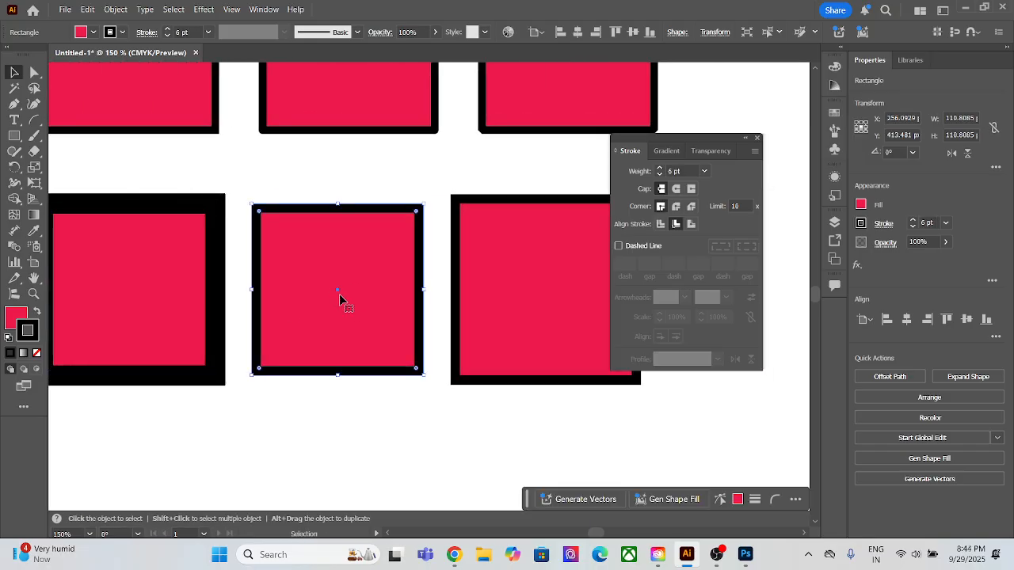
left_click(676, 225)
left_click_drag(676, 171, 659, 173)
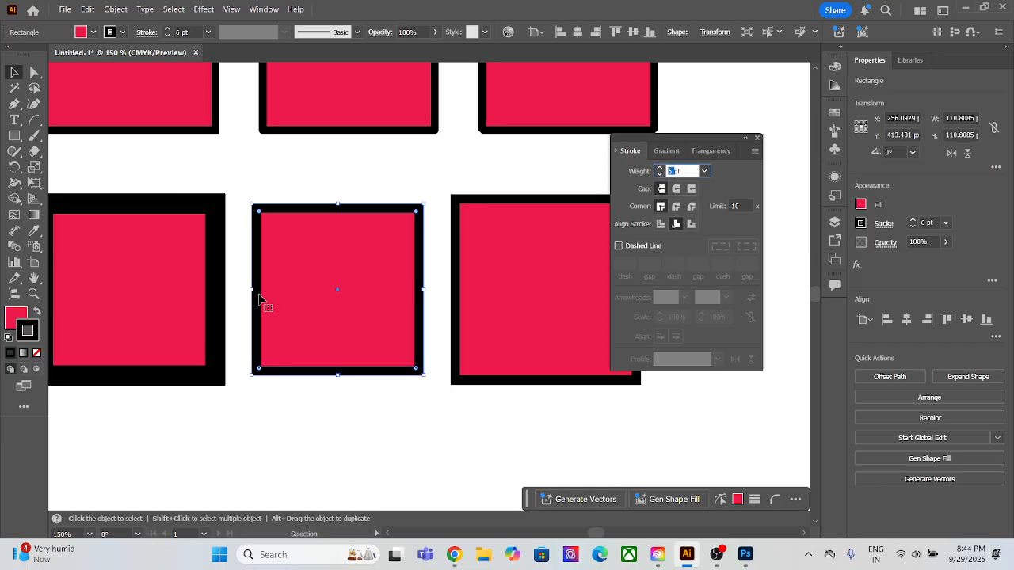
scroll(274, 300, "up", 1)
scroll(274, 299, "up", 2)
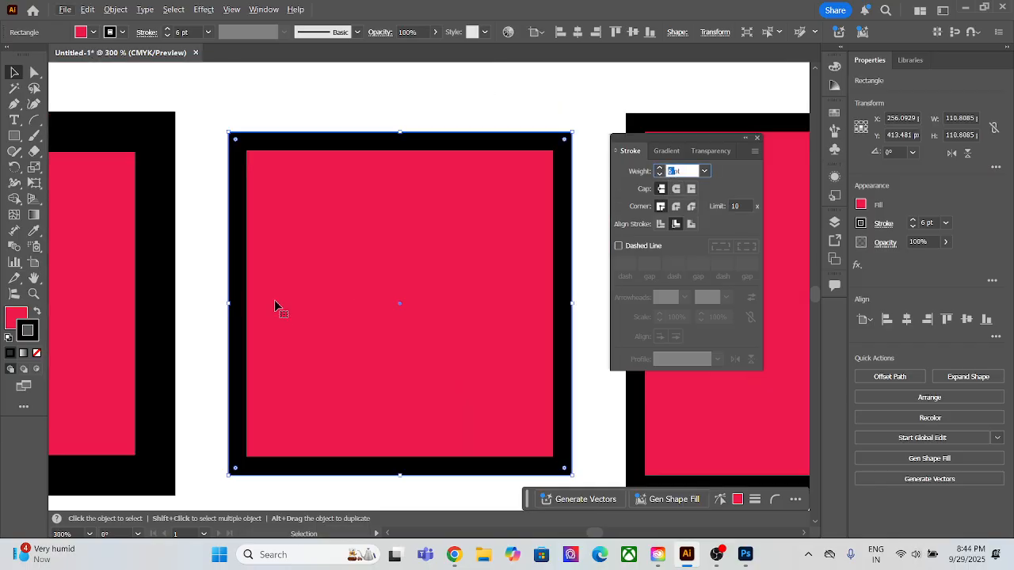
key("Up")
key("Up")
key("Up")
key("Up")
key("Up")
key("Up")
key("Up")
key("Up")
key("Up")
key("Up")
key("Up")
key("Up")
key("Up")
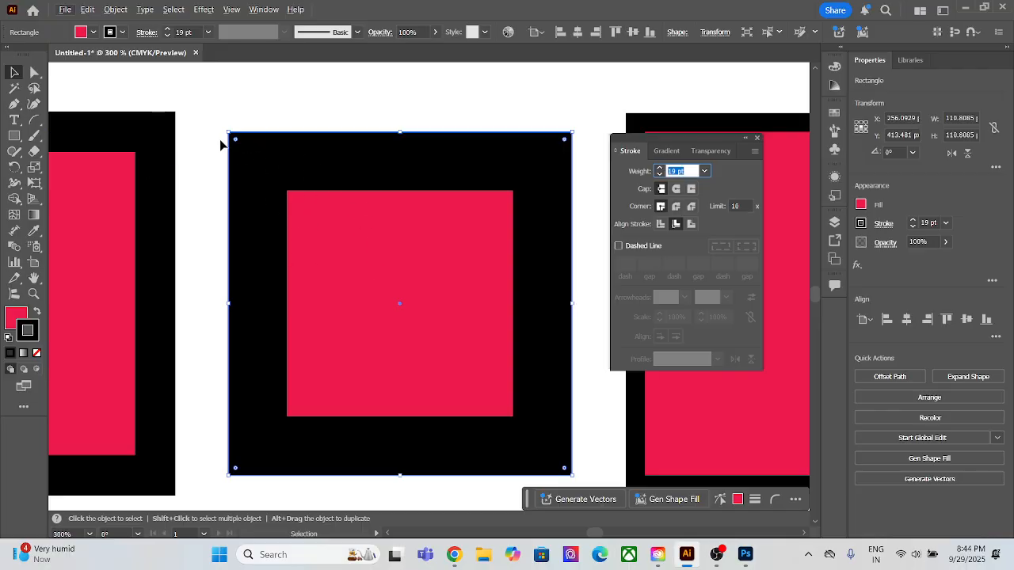
Increase the stroke weight of the bottom row's third square, which is aligned outside, to 13 pt.
left_click(115, 149)
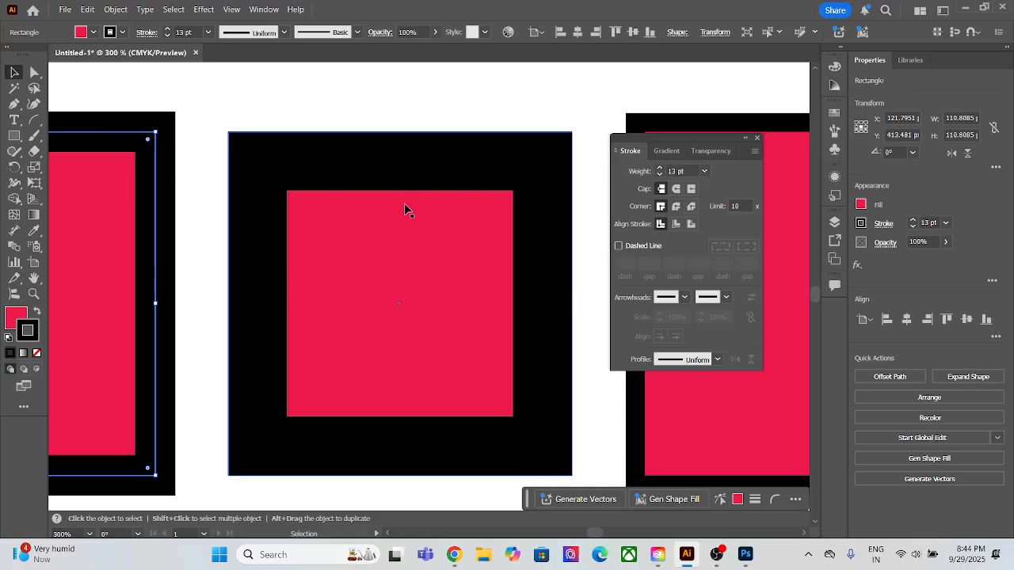
scroll(403, 210, "down", 2)
scroll(464, 227, "right", 3)
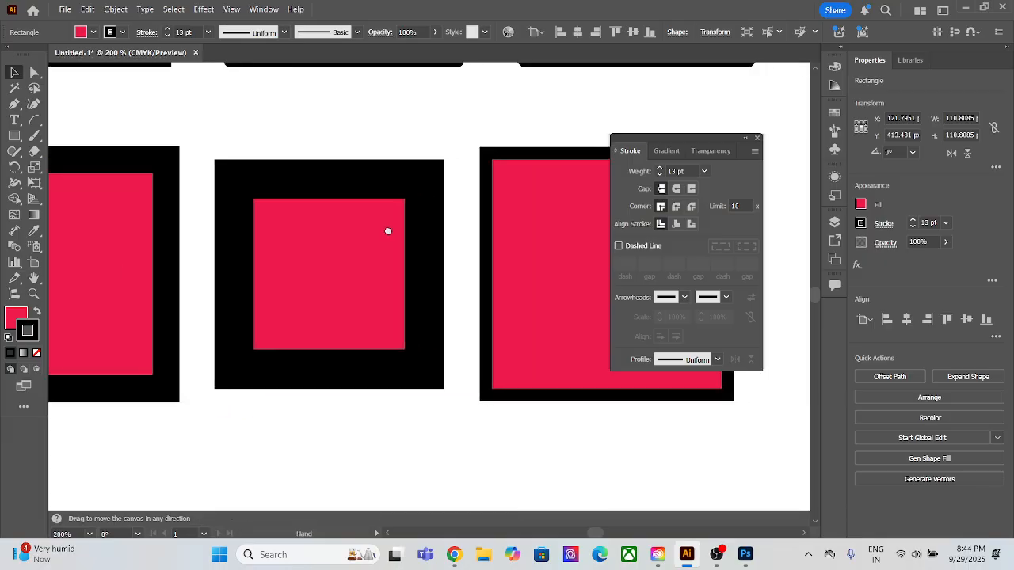
scroll(407, 233, "right", 3)
left_click(410, 232)
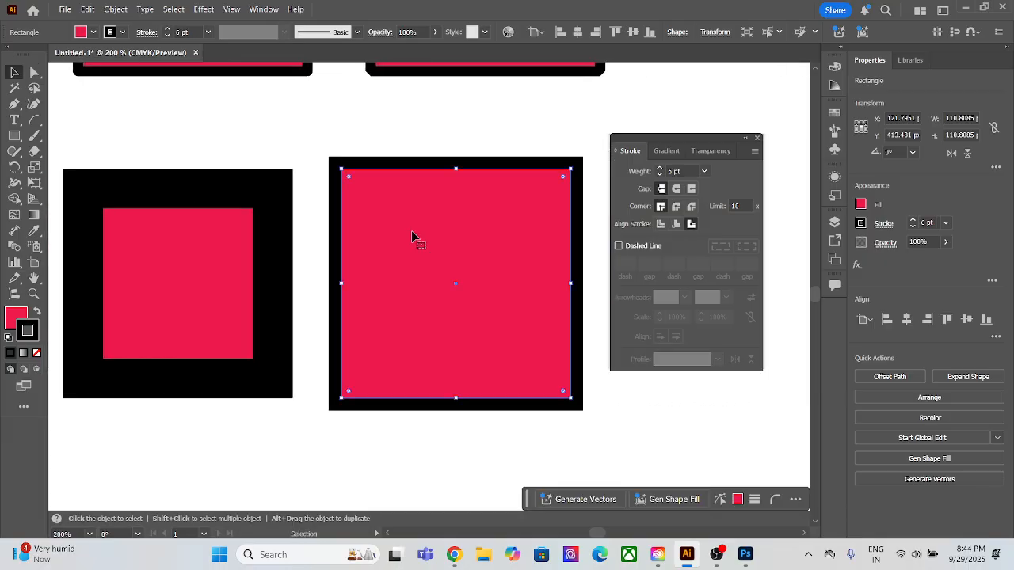
scroll(422, 226, "up", 1)
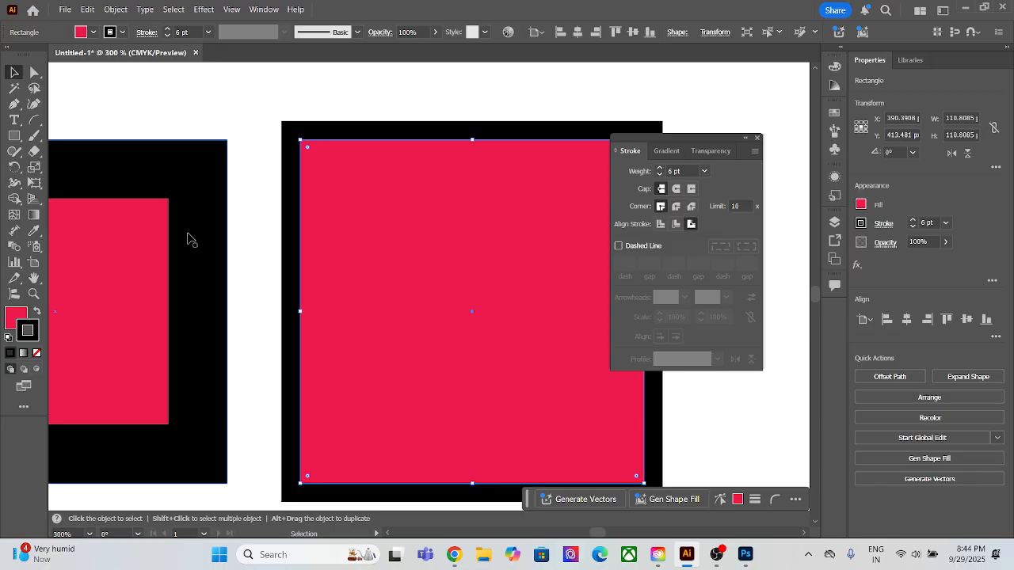
scroll(413, 214, "down", 1)
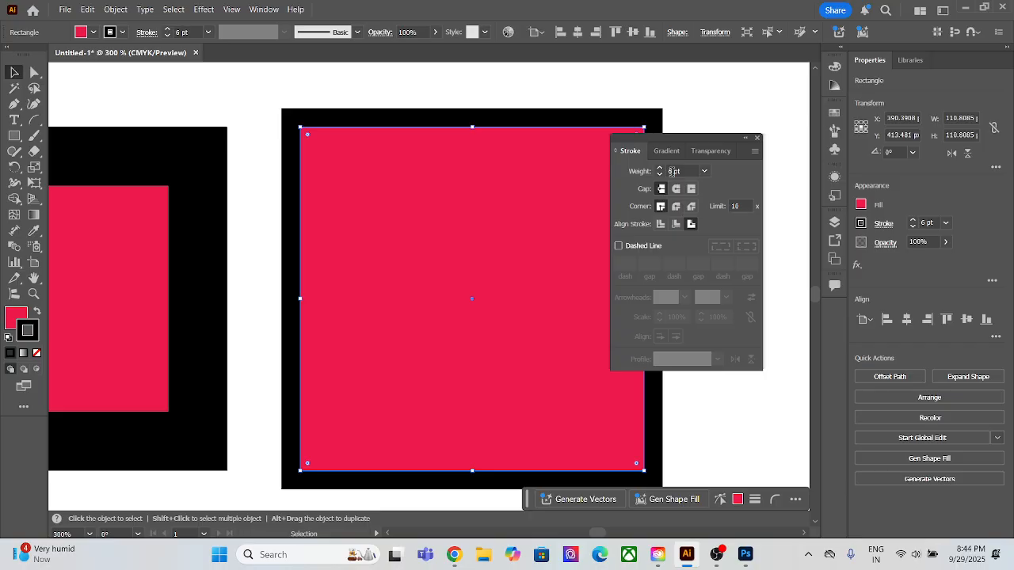
left_click(671, 171)
key("Up")
key("Up")
key("Up")
key("Up")
key("Up")
key("Up")
key("Up")
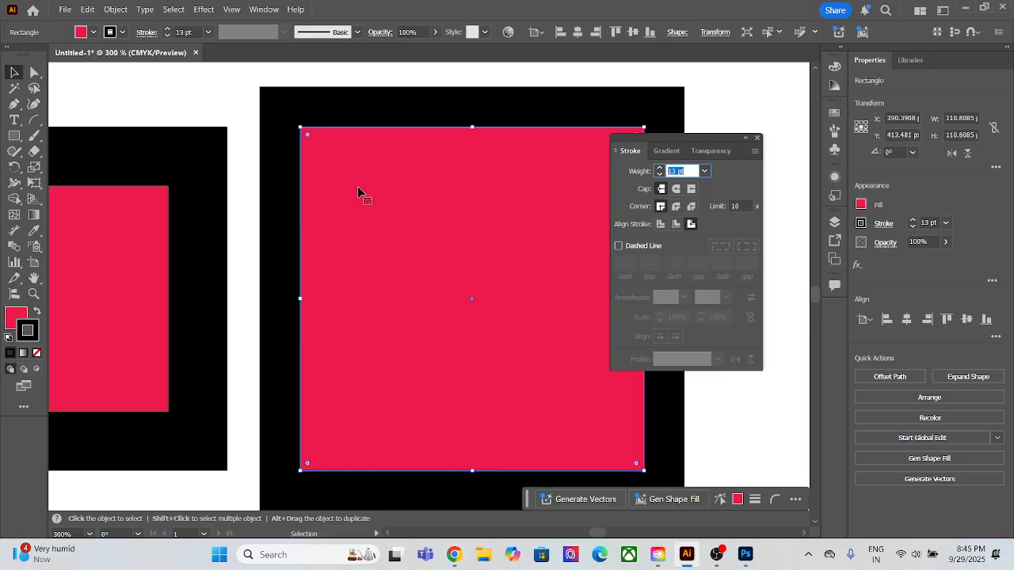
Set the stroke weight of the bottom row's third square to 6 pt.
key("ctrl+1")
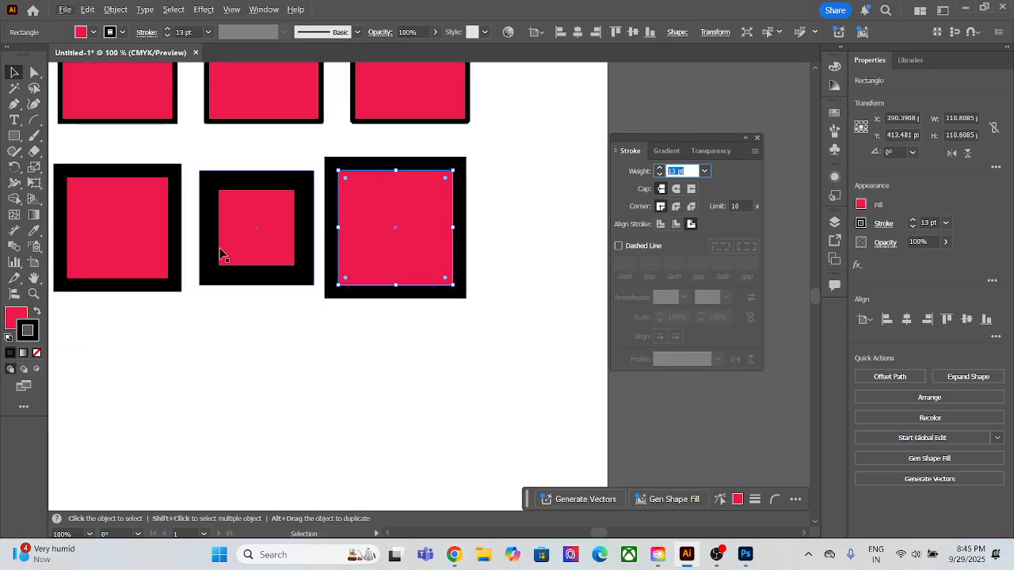
scroll(225, 276, "up", 2)
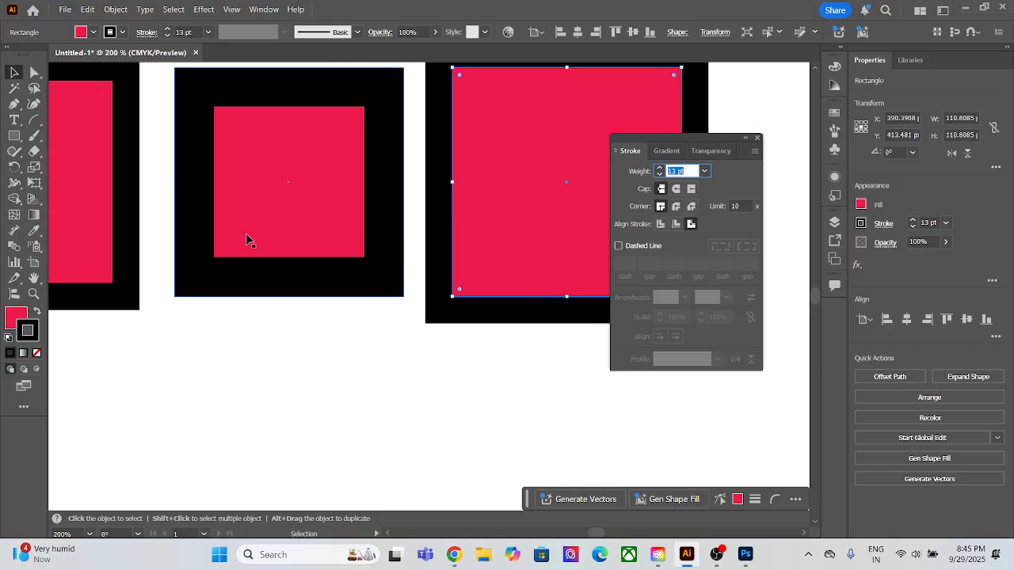
type("6")
Compare how the center, inside and outside aligned strokes of the bottom row's squares sit relative to their paths.
key("space")
left_click_drag(117, 239, 240, 266)
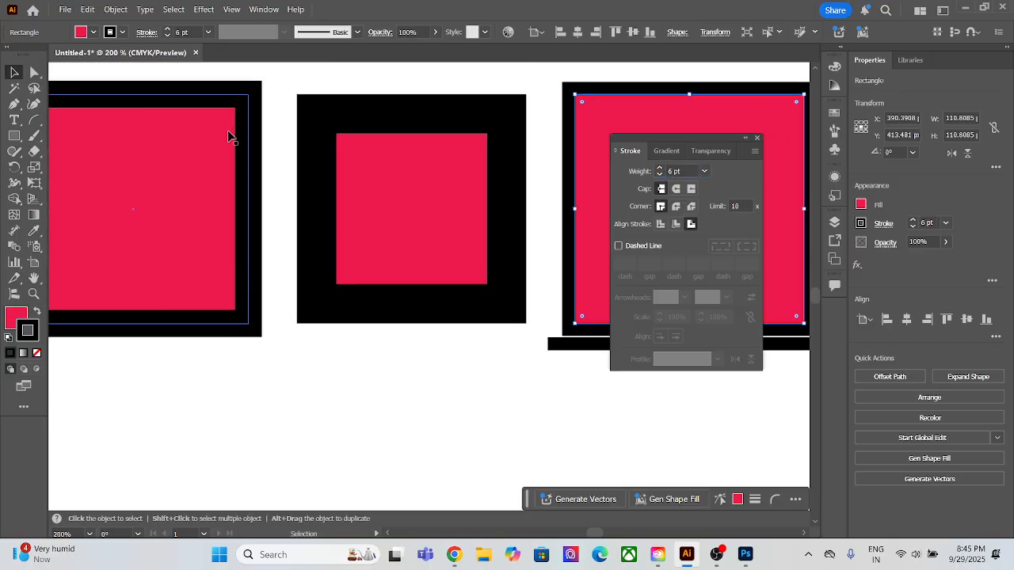
key("space")
left_click_drag(326, 220, 315, 225)
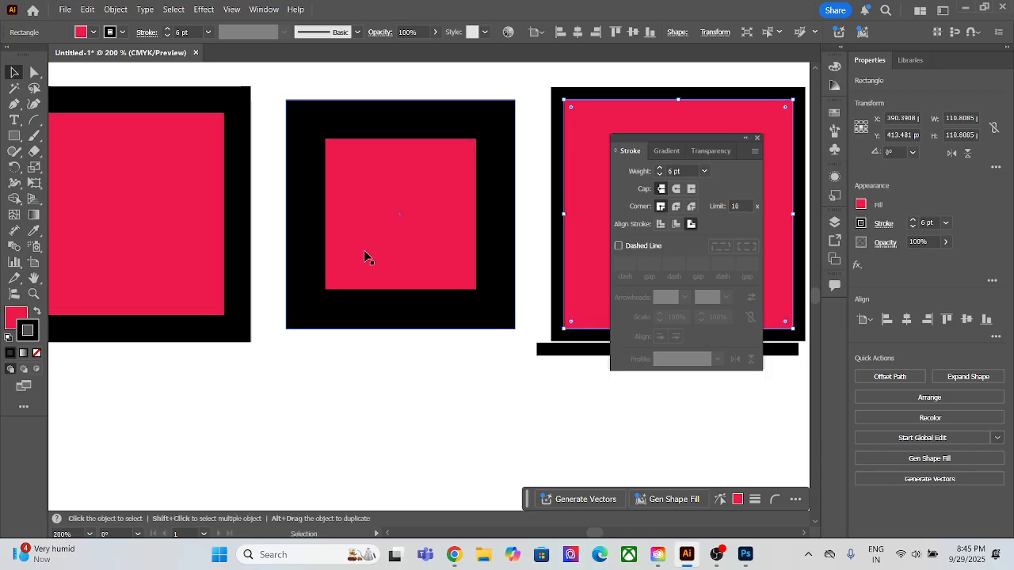
key("space")
left_click_drag(400, 247, 161, 247)
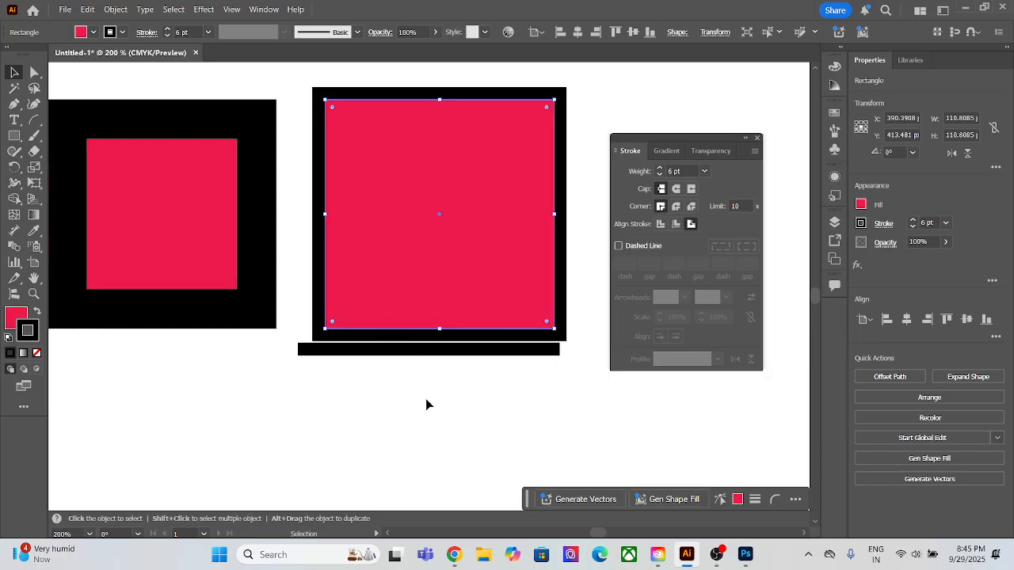
scroll(425, 398, "down", 2)
scroll(427, 392, "up", 3)
key("space")
left_click_drag(445, 222, 395, 345)
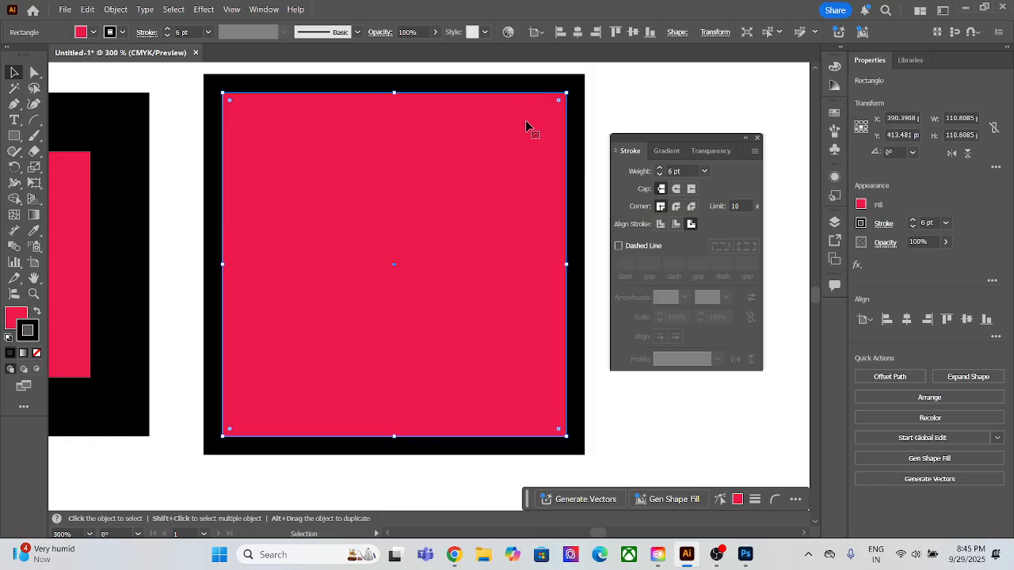
scroll(559, 275, "down", 1)
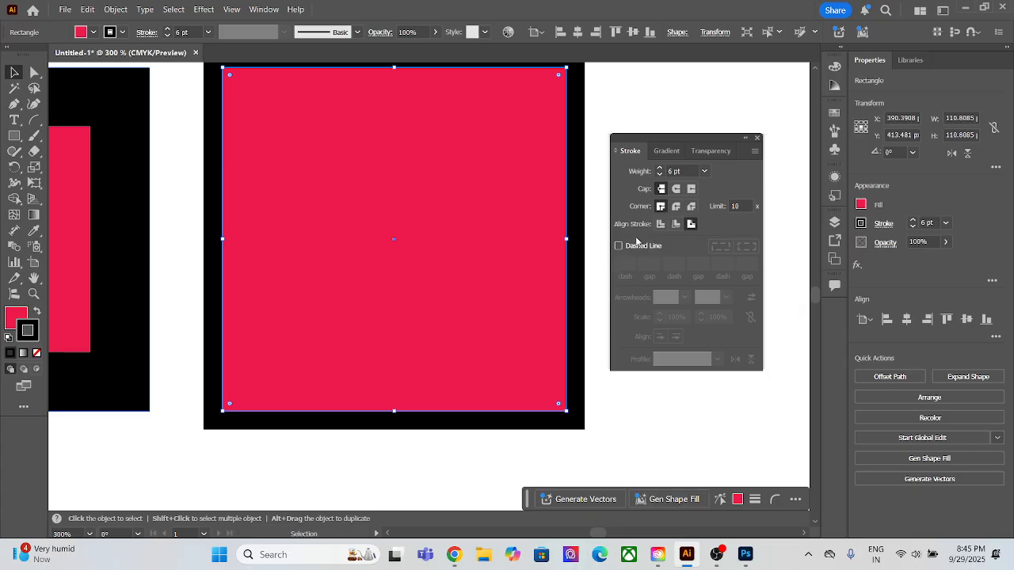
scroll(381, 270, "up", 1)
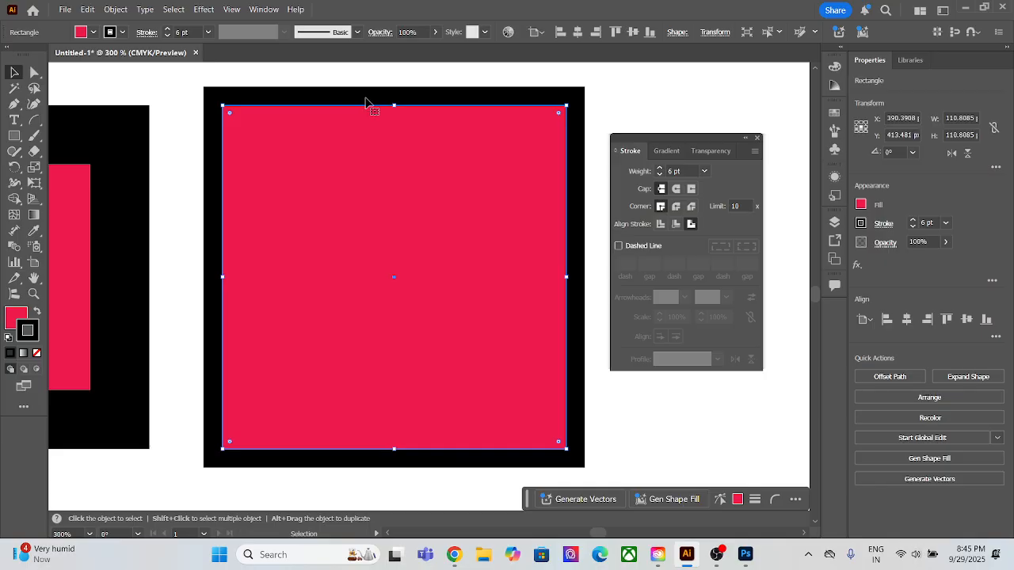
Turn on a dashed line for the third square's stroke with a 12 pt dash and a 4 pt gap.
left_click(618, 246)
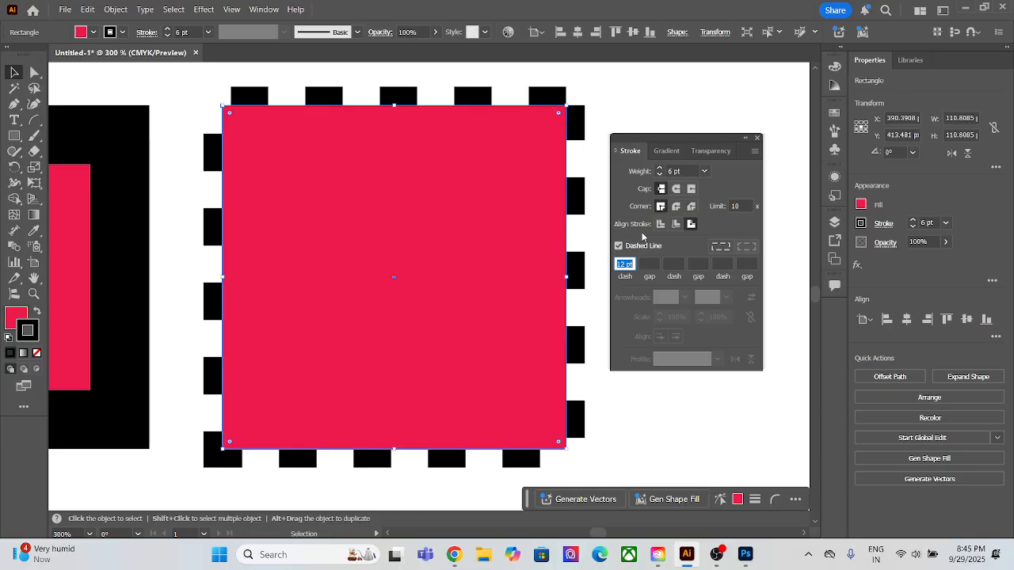
left_click(648, 265)
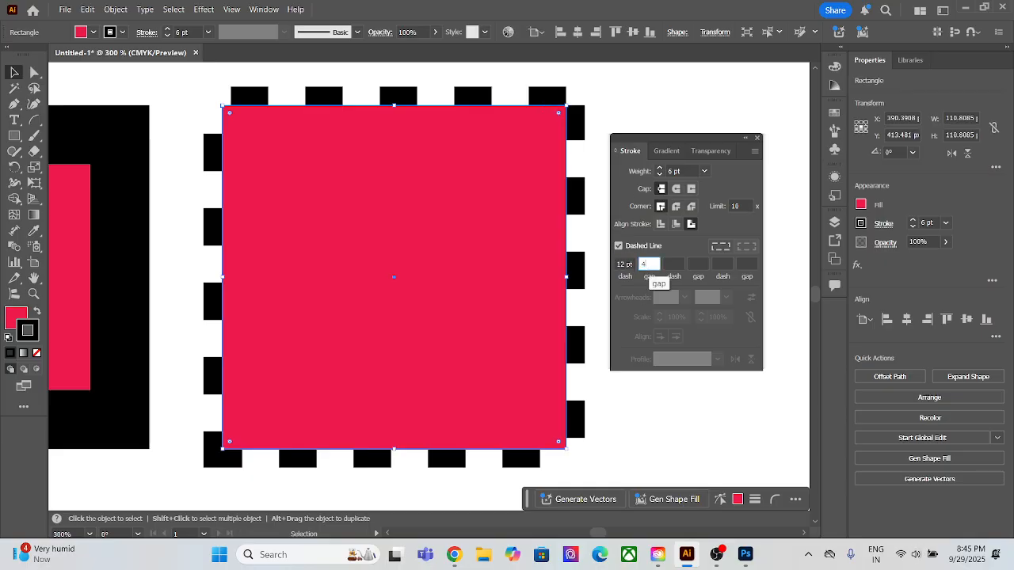
type("4")
key("Return")
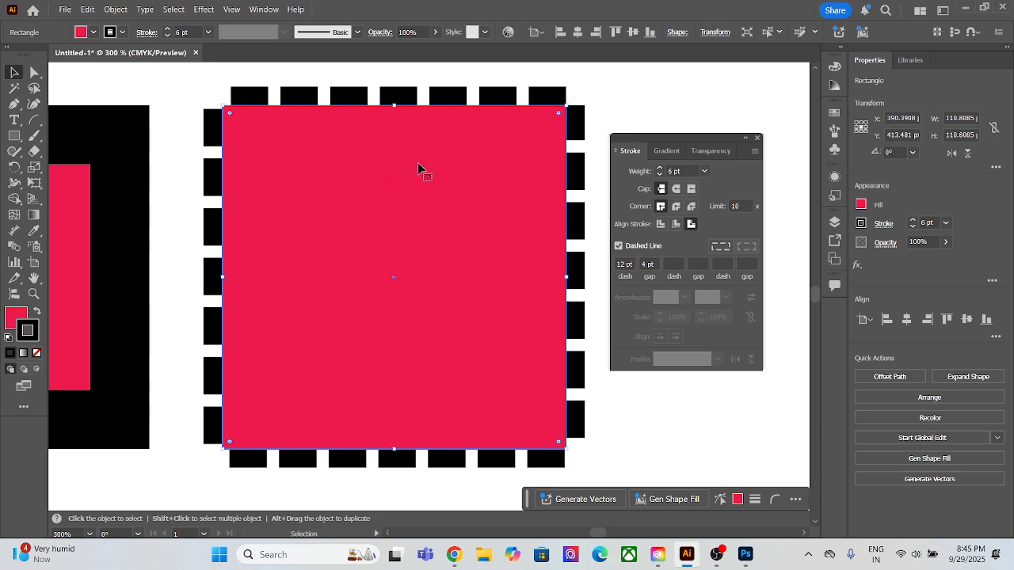
Examine the dash and gap spacing along the edges and corners of the third square.
scroll(522, 234, "up", 1)
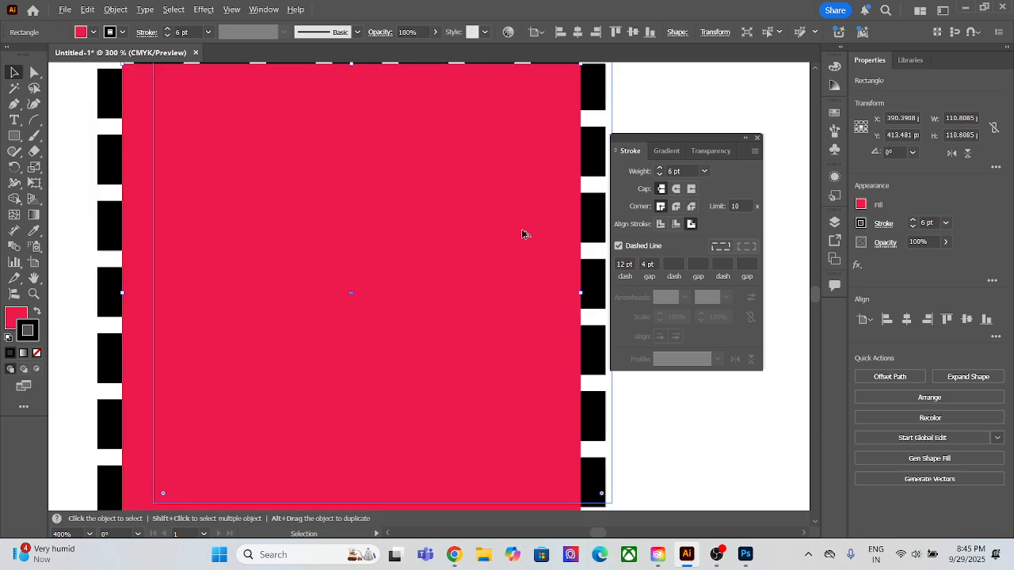
scroll(526, 226, "up", 1)
left_click_drag(520, 204, 525, 301)
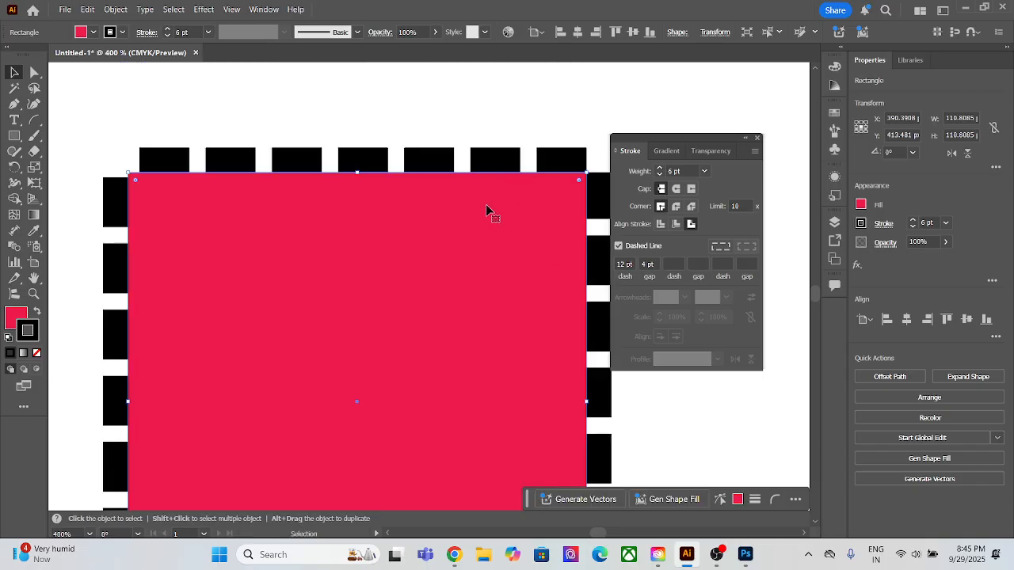
scroll(499, 200, "down", 2)
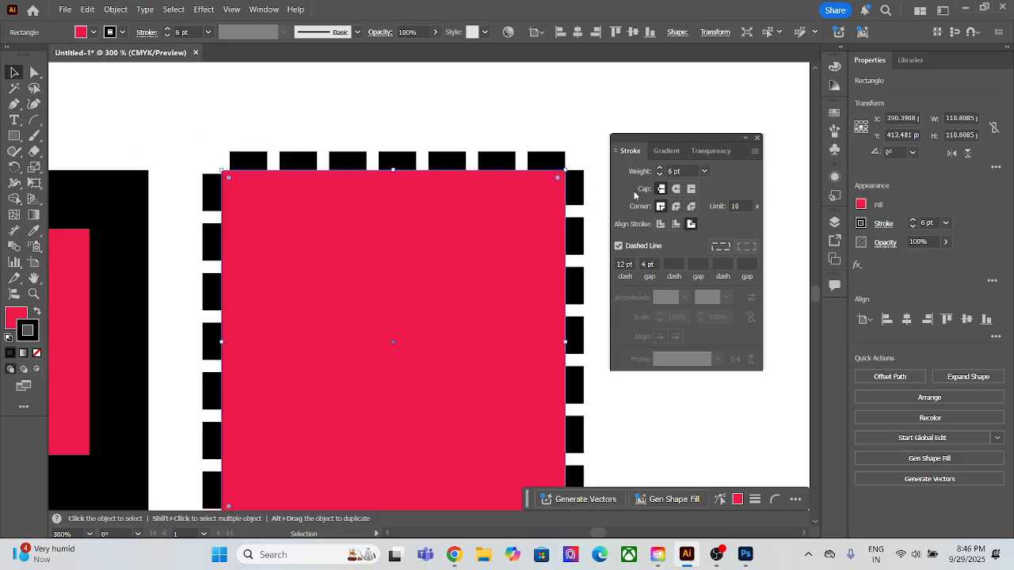
scroll(376, 227, "down", 5)
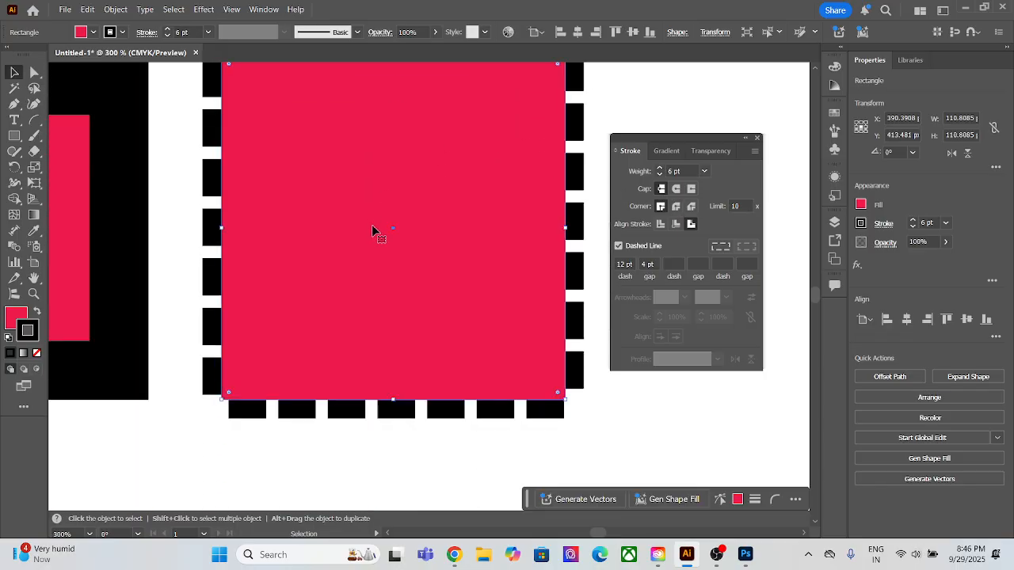
scroll(227, 475, "down", 3)
left_click_drag(238, 448, 494, 263)
Draw a rectangle about 172 by 127 pt below the bottom row's first square and remove its fill.
left_click(14, 136)
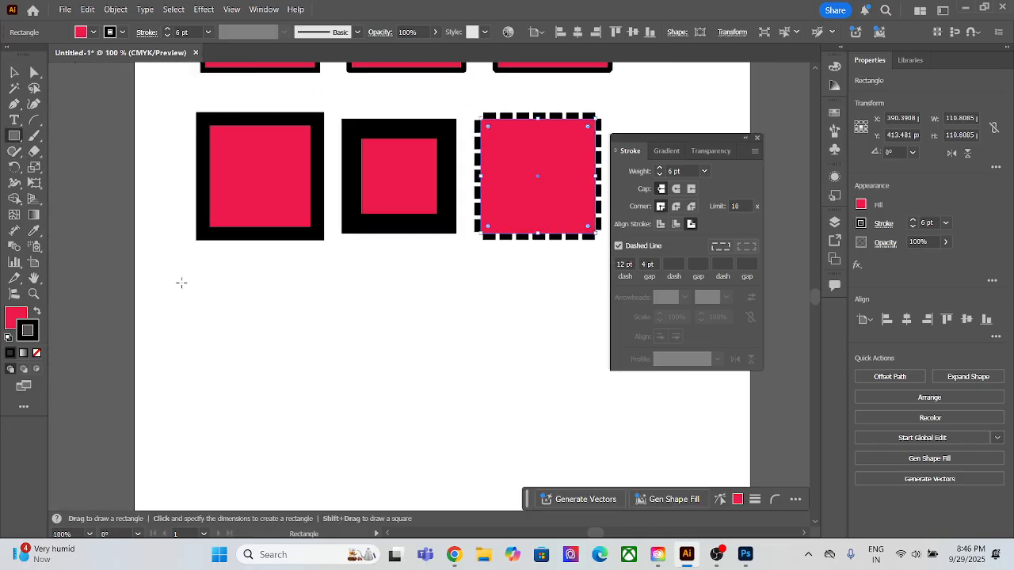
mouse_move(182, 282)
left_mouse_down()
mouse_move(335, 380)
mouse_move(366, 416)
left_mouse_up()
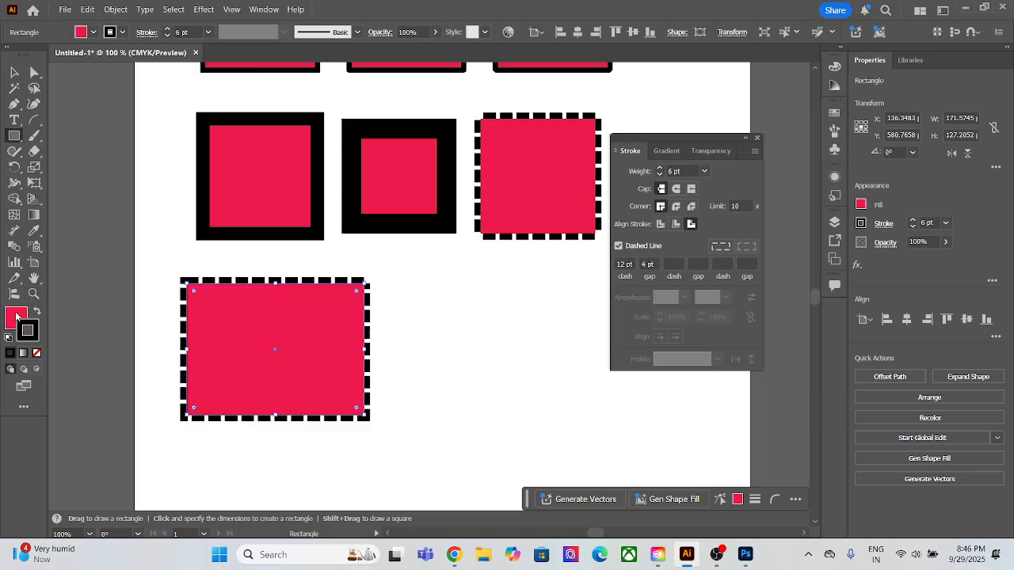
left_click(16, 317)
left_click(37, 352)
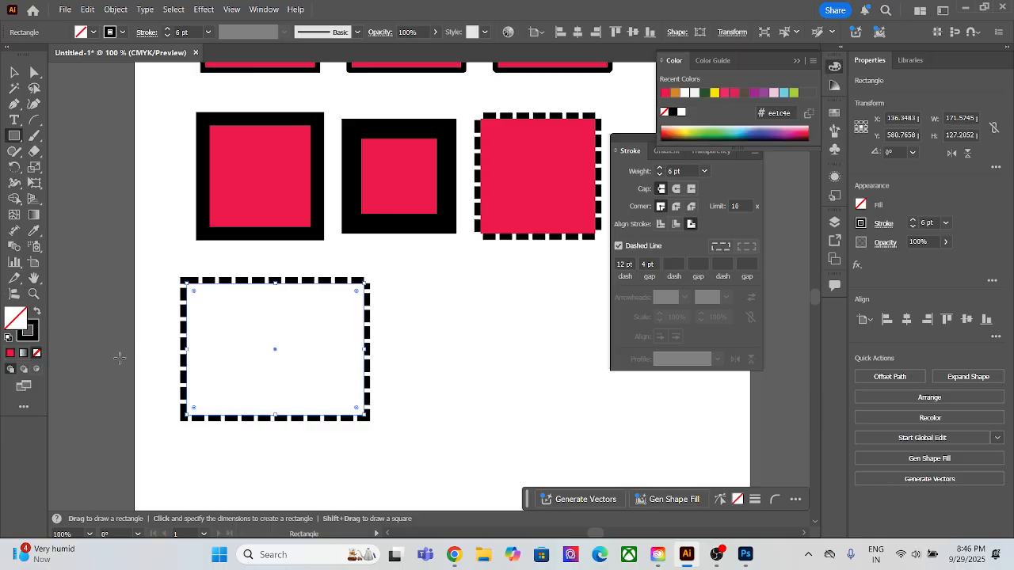
Examine how the dashes meet at each corner of the unfilled dashed rectangle.
scroll(379, 312, "up", 2)
left_click_drag(386, 308, 529, 235)
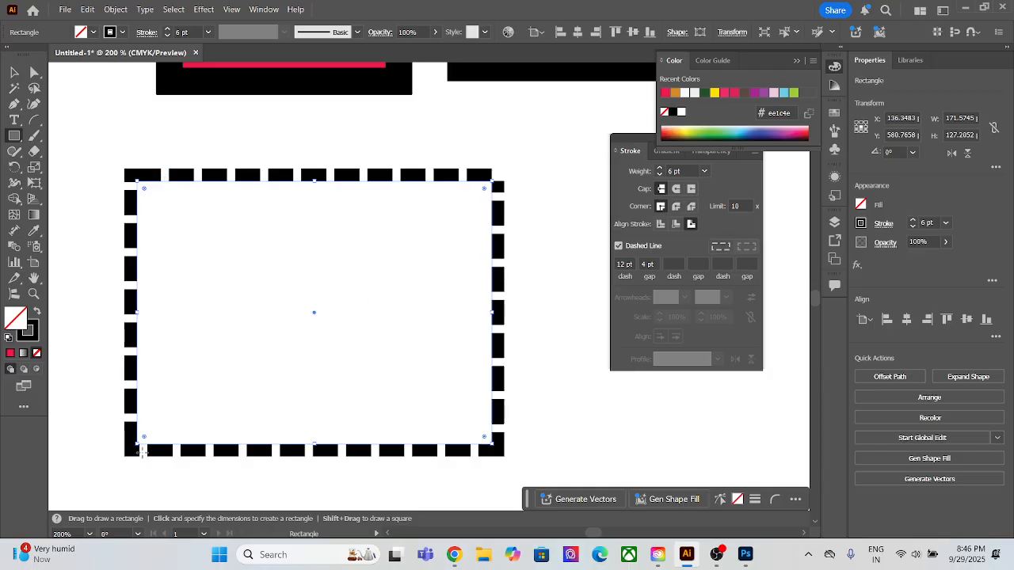
scroll(143, 452, "up", 5)
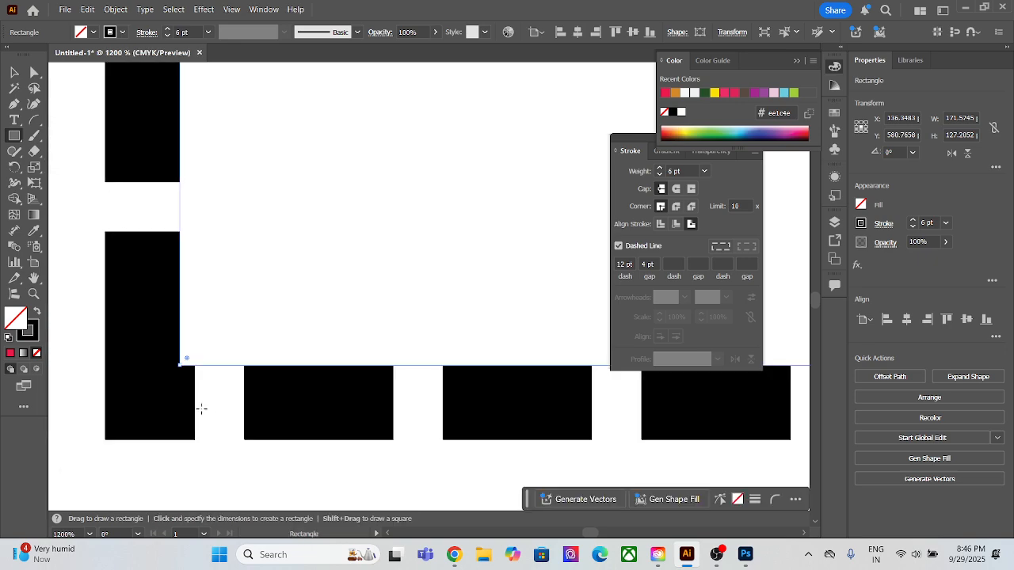
scroll(201, 408, "down", 5)
scroll(437, 409, "up", 2)
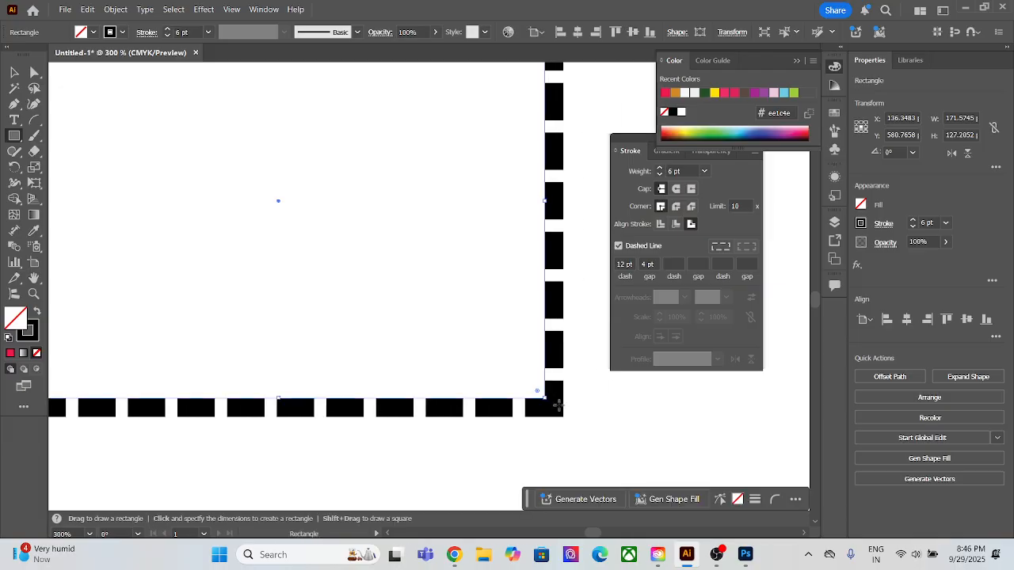
left_click_drag(509, 151, 504, 480)
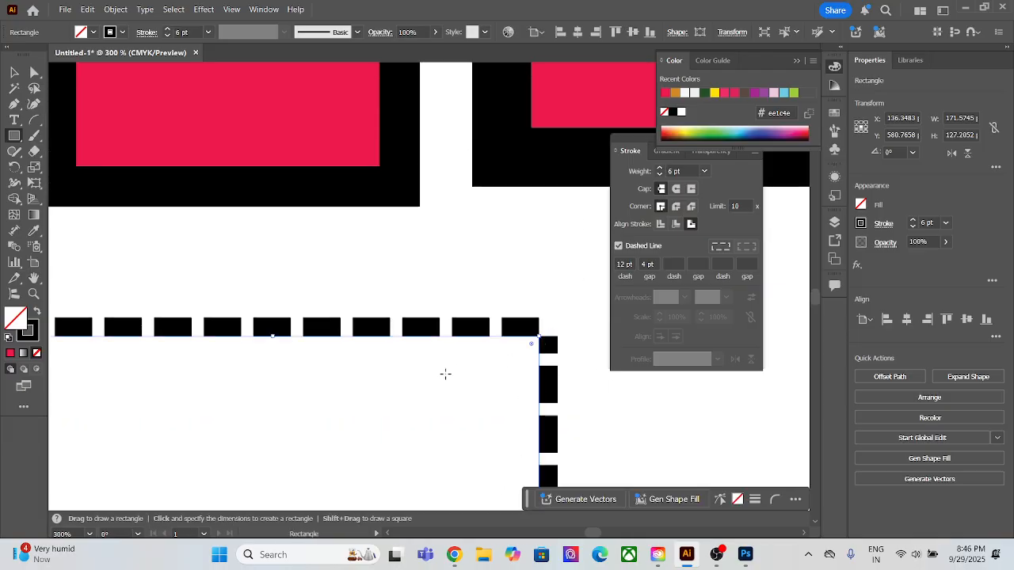
scroll(445, 374, "left", 6)
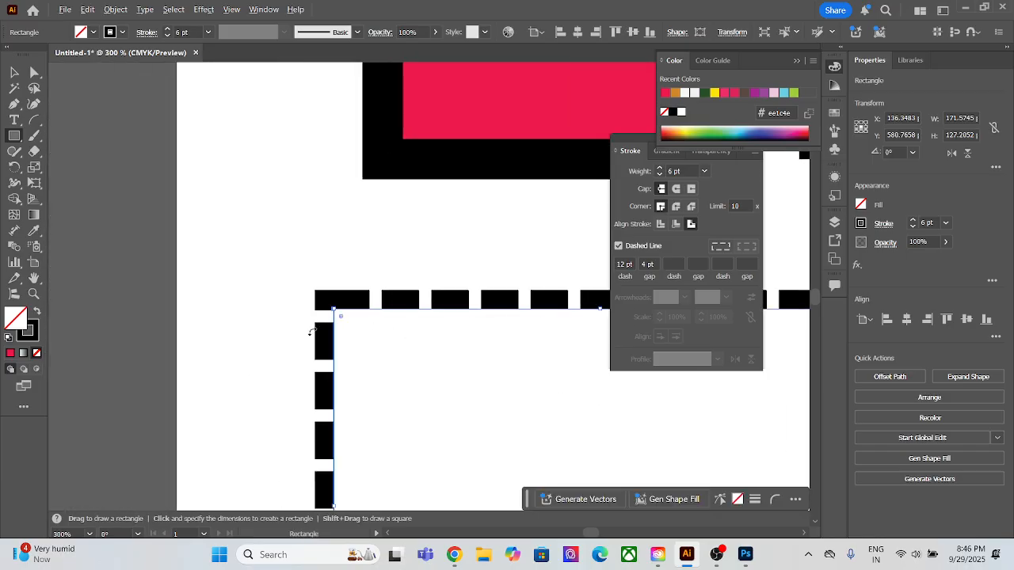
Duplicate the unfilled dashed rectangle about 208 px to its right, level with the original.
scroll(312, 333, "up", 3)
scroll(410, 269, "up", 1)
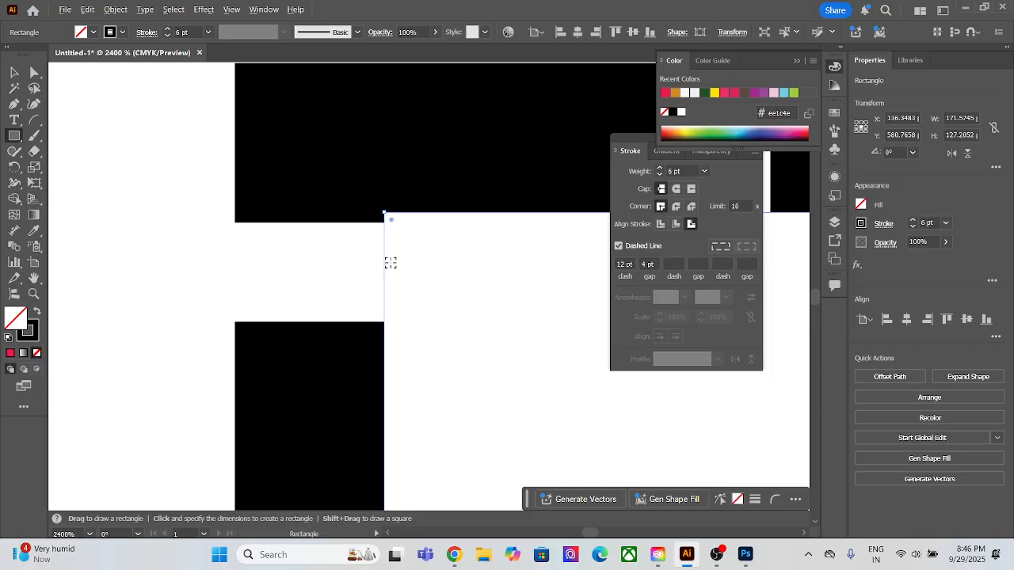
scroll(391, 262, "down", 5)
left_click_drag(559, 367, 299, 254)
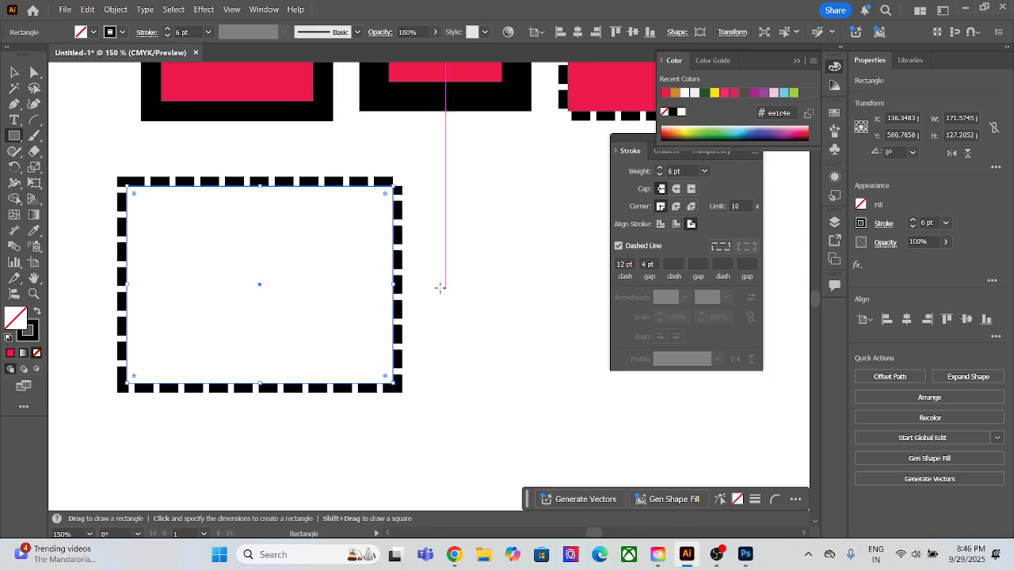
left_click(14, 72)
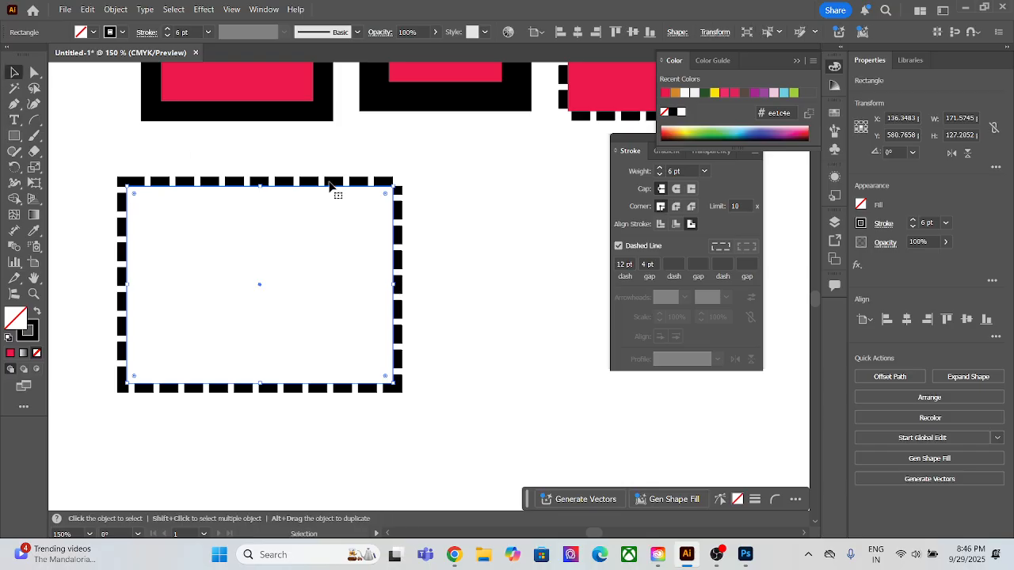
left_click_drag(335, 186, 606, 203)
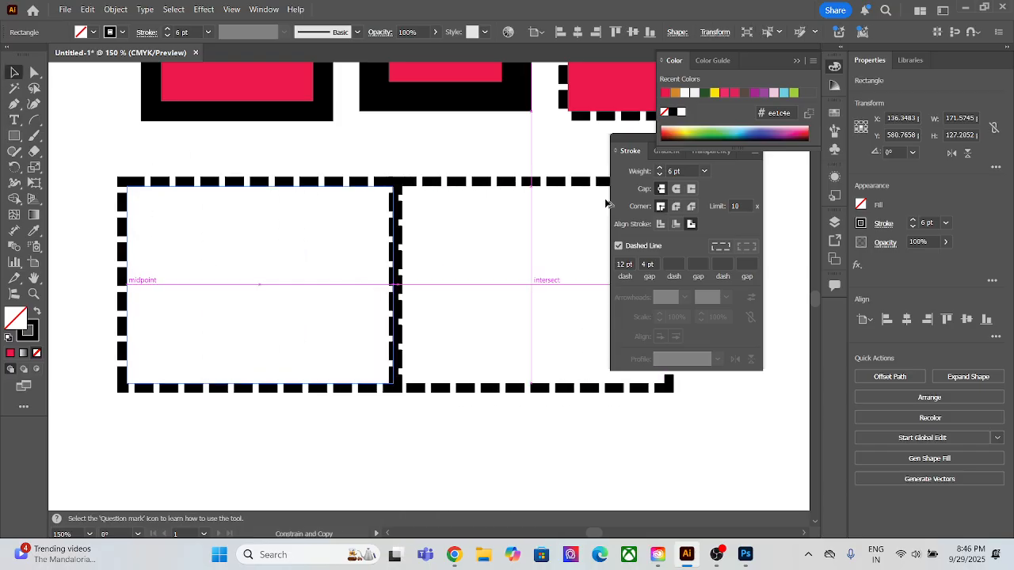
left_click_drag(673, 219, 672, 220)
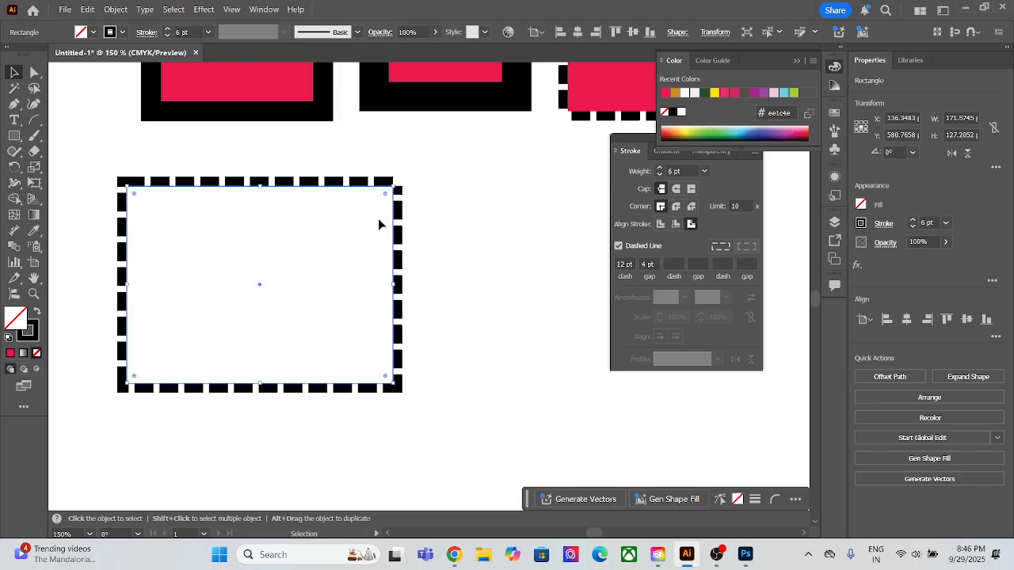
scroll(419, 272, "right", 3)
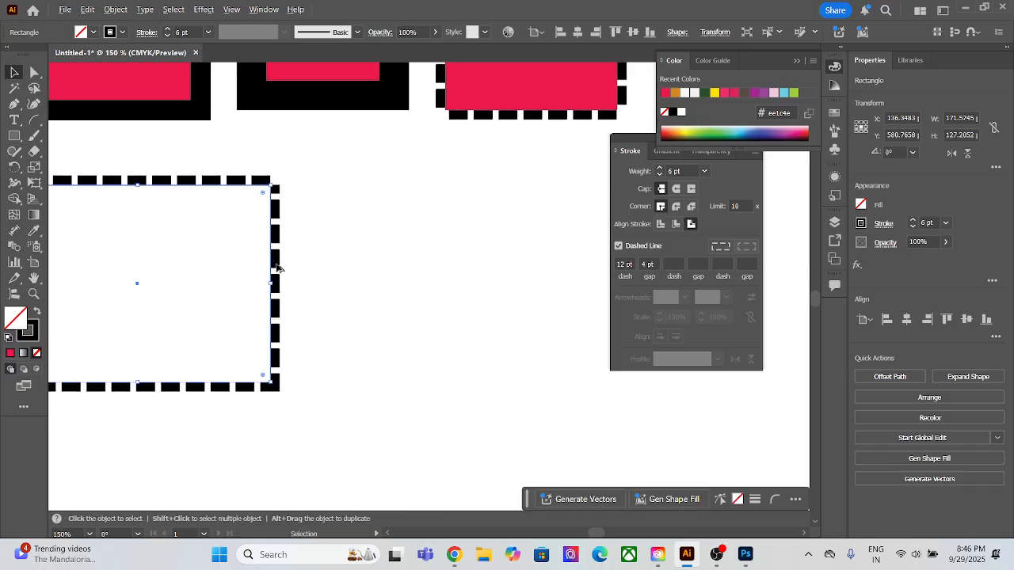
left_click_drag(280, 269, 599, 257)
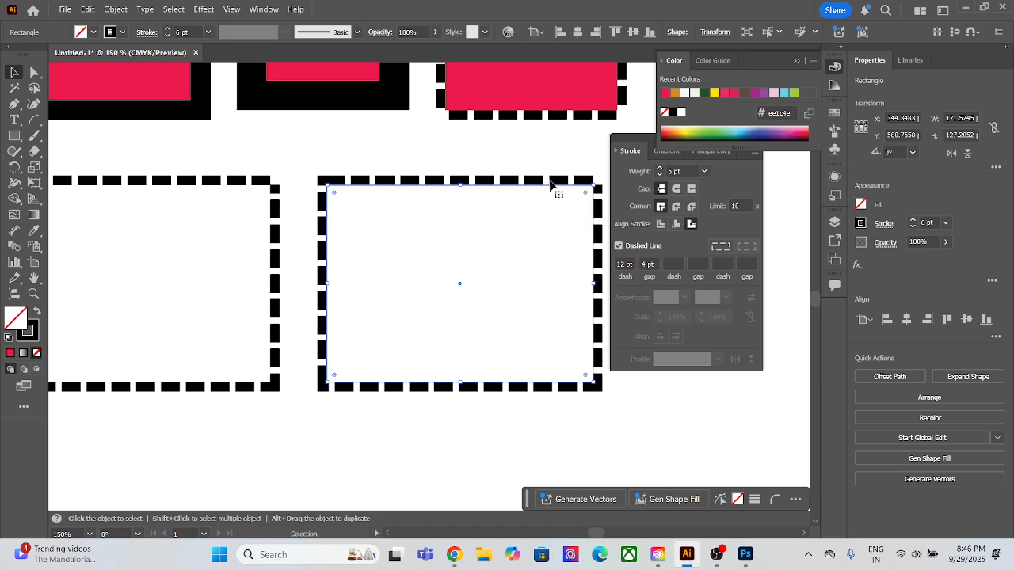
Try to align the duplicate rectangle's dashes to its corners and path ends.
left_click(746, 249)
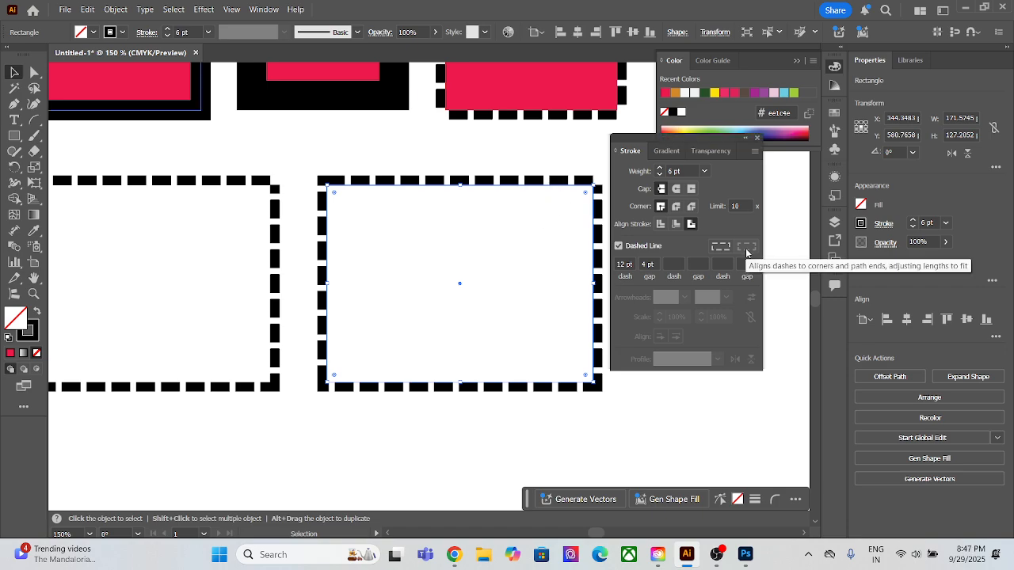
left_click(515, 156)
left_click(525, 216)
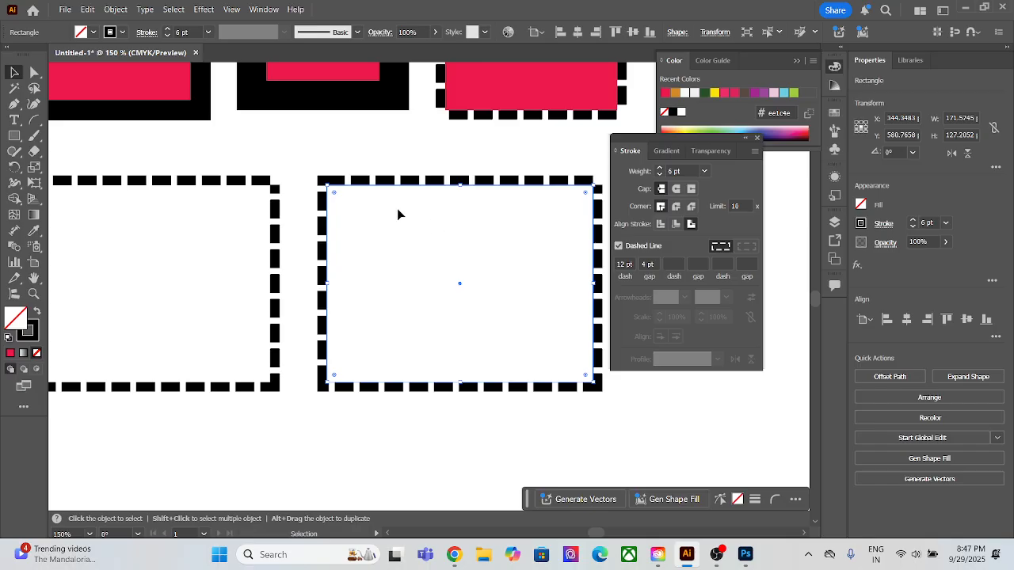
left_click(279, 208)
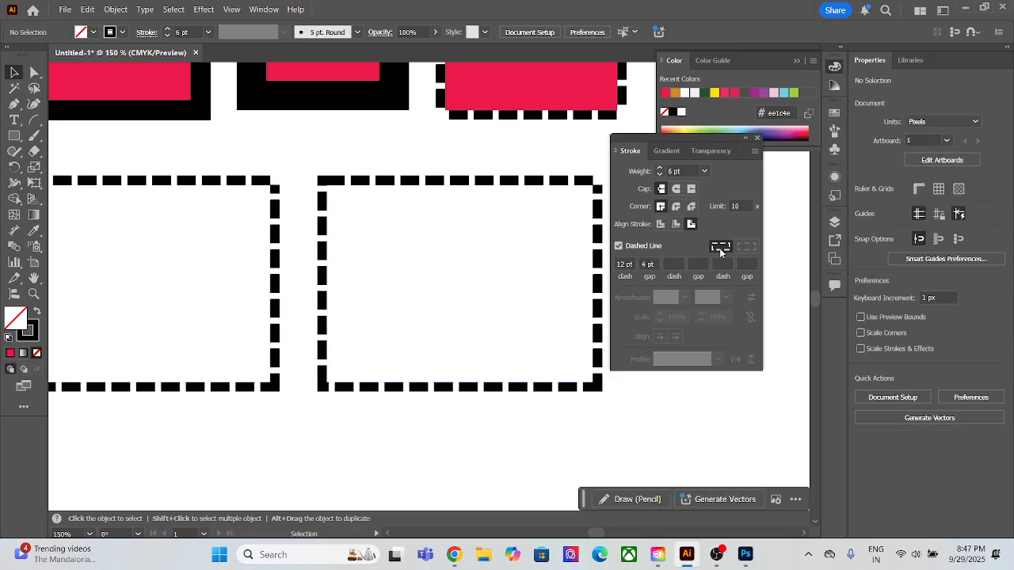
left_click_drag(560, 220, 560, 213)
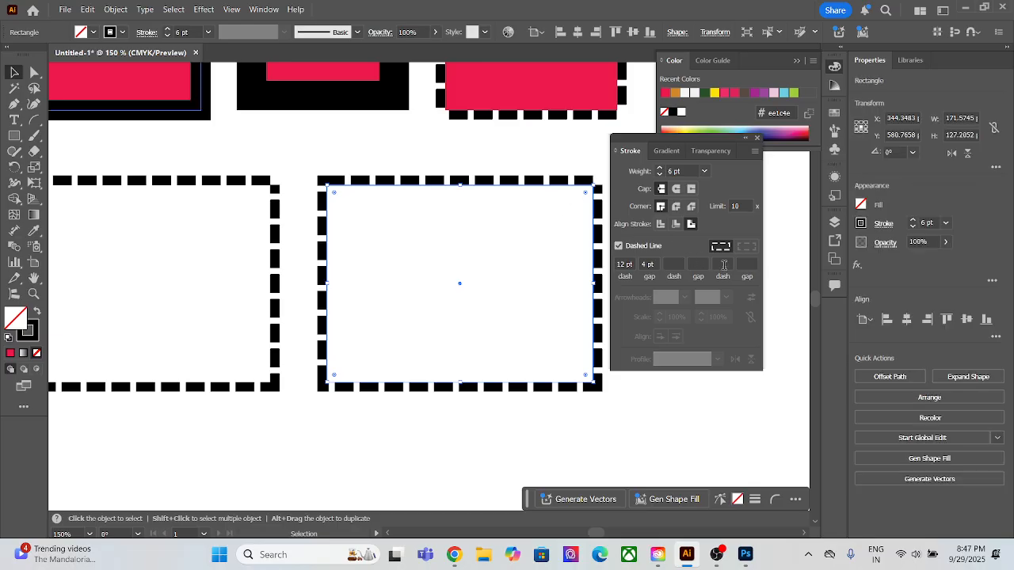
Set the gap of the duplicate rectangle's dashed stroke to 0 pt.
left_click(619, 246)
left_click(620, 246)
left_click(650, 264)
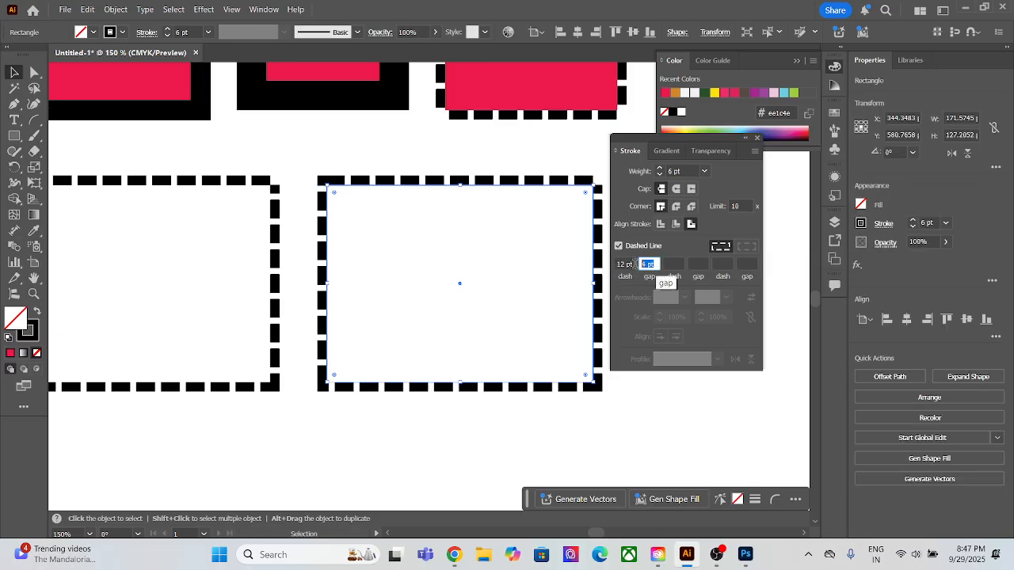
type("0")
key("Tab")
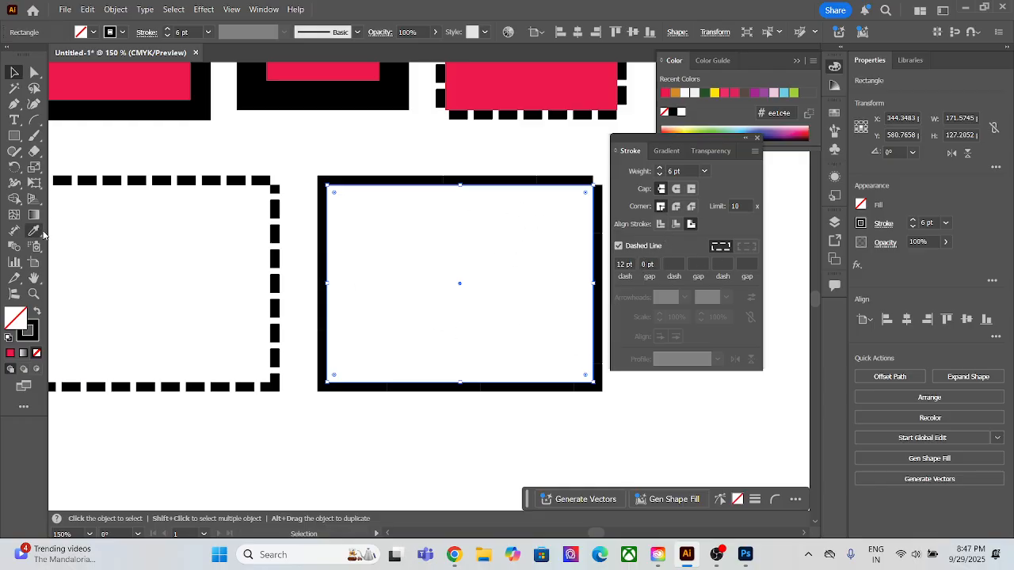
Delete the duplicate rectangle, leaving the original unfilled dashed rectangle in place.
scroll(183, 290, "down", 2)
scroll(353, 311, "left", 2)
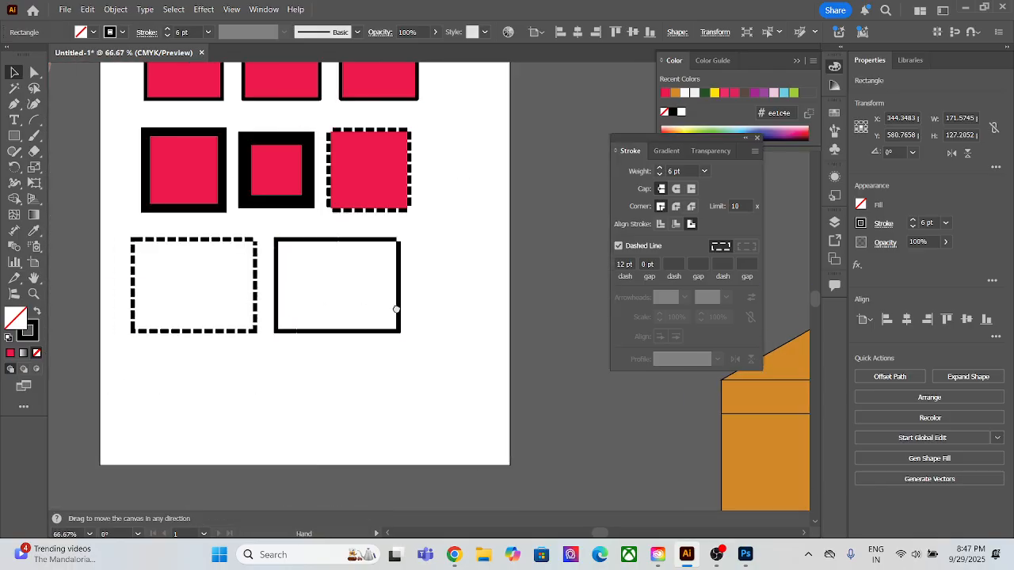
left_click(408, 307)
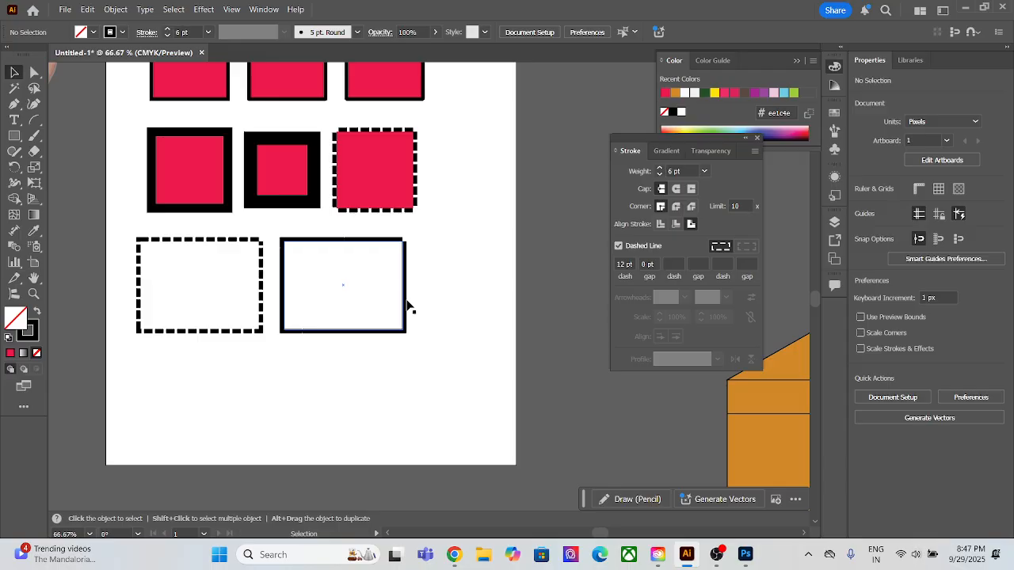
left_click_drag(420, 309, 333, 342)
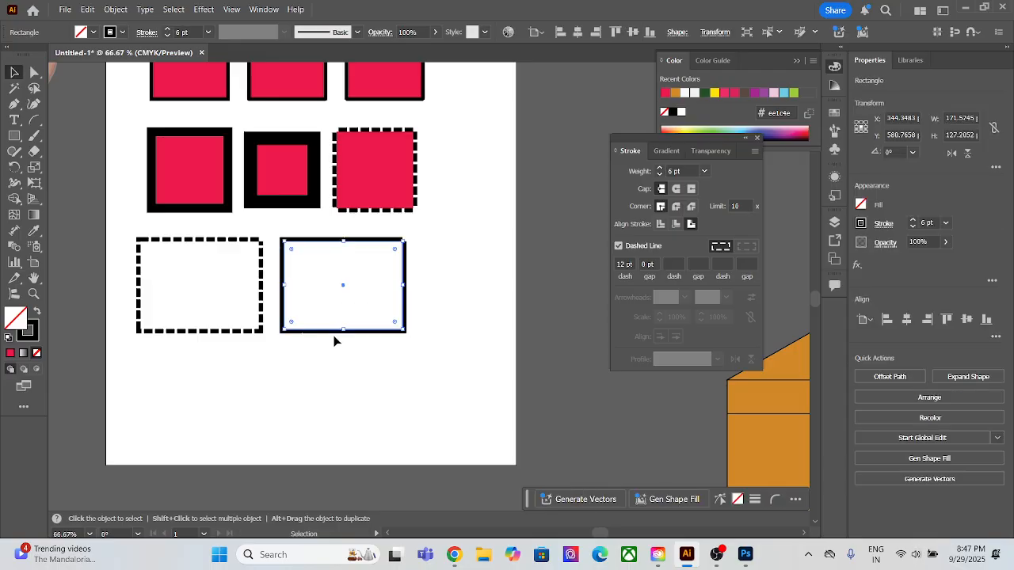
key("Delete")
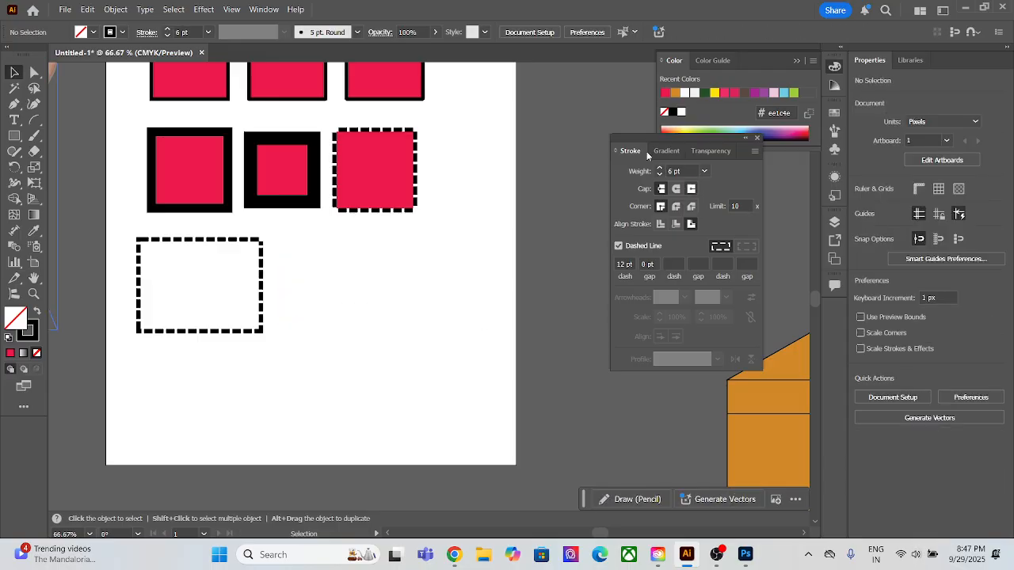
Draw a red-filled rectangle about 253 by 188 px to the right of the unfilled dashed rectangle.
left_click(19, 137)
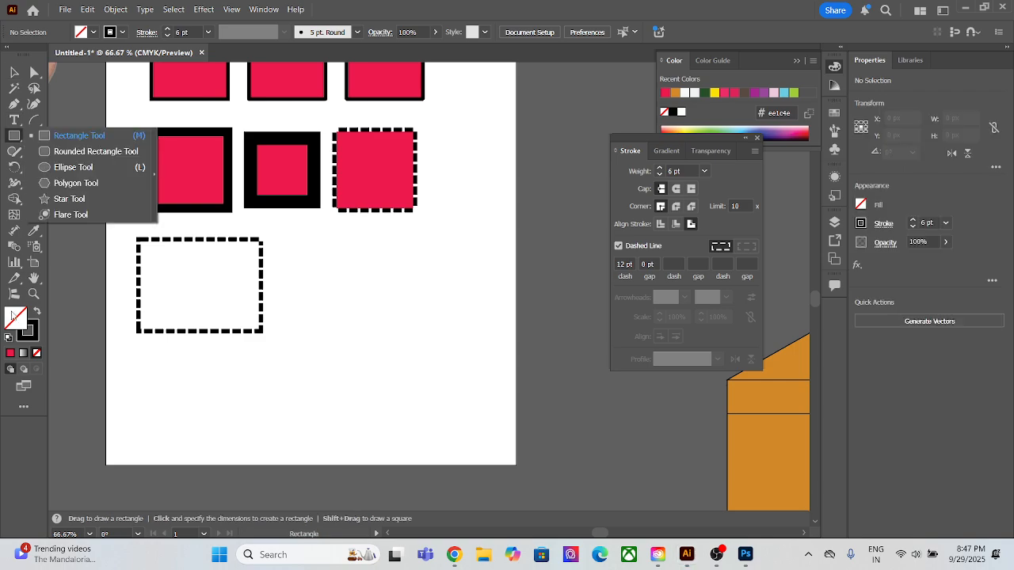
left_click(10, 352)
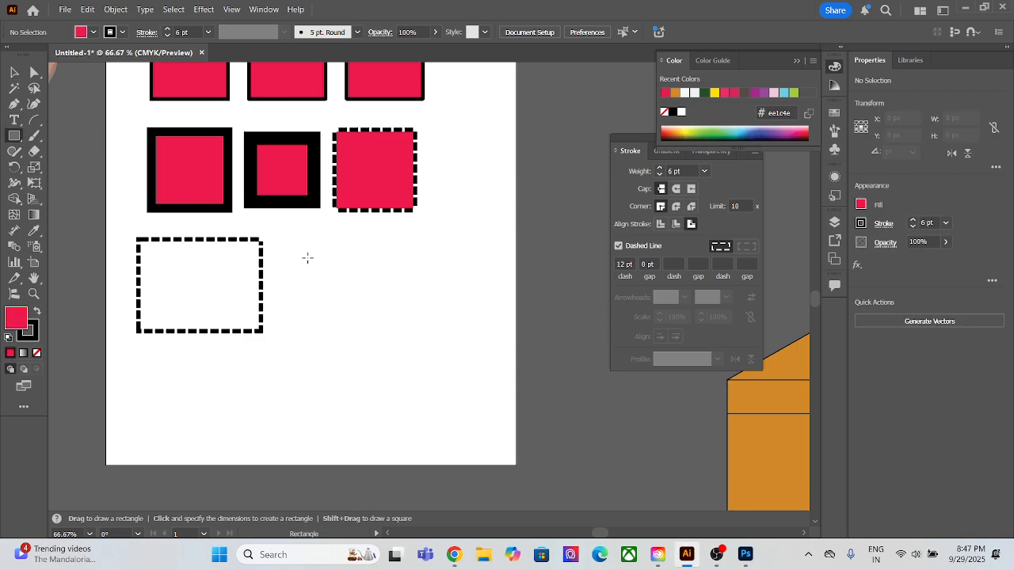
left_click_drag(322, 240, 501, 375)
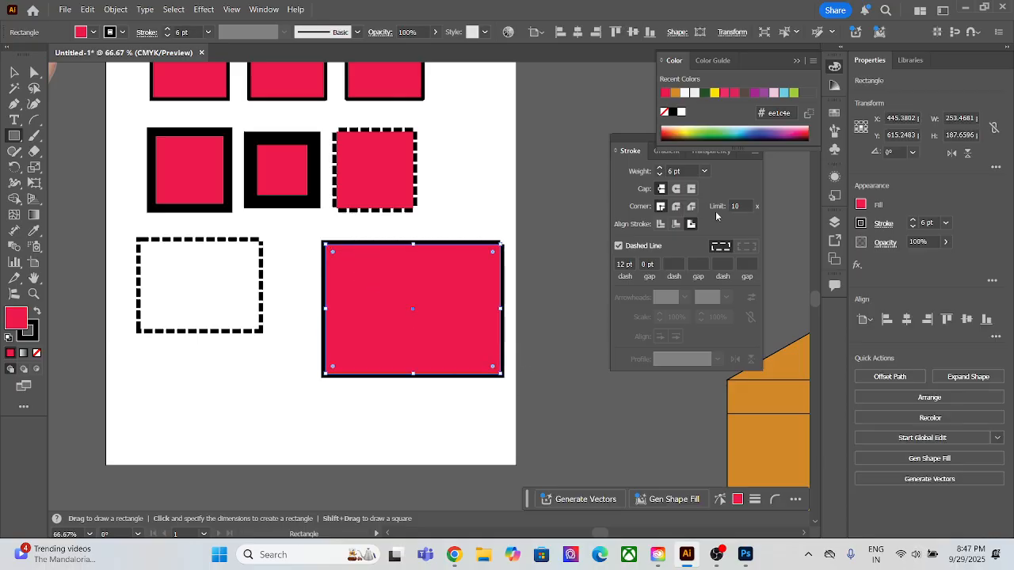
left_click(620, 246)
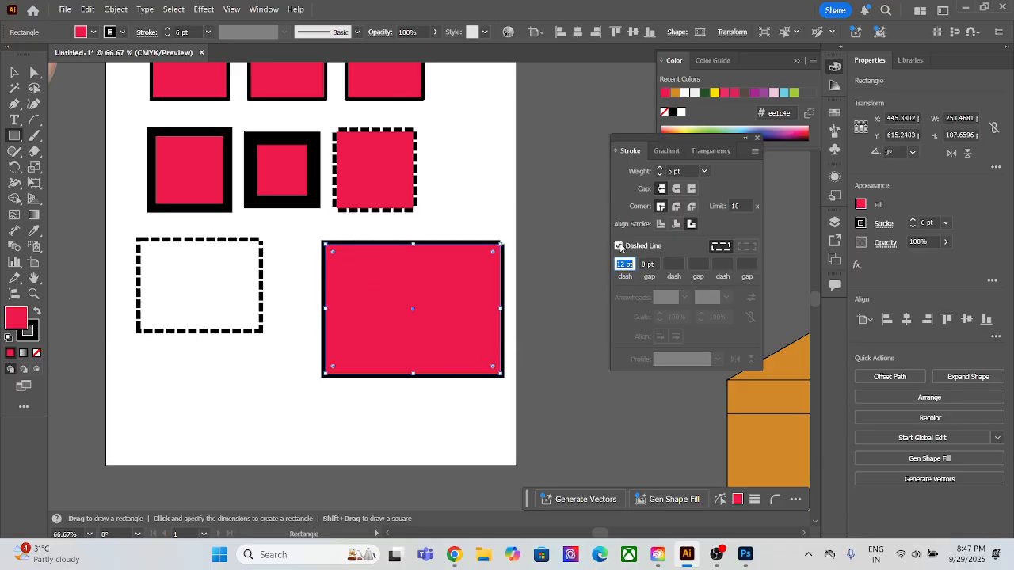
left_click(651, 264)
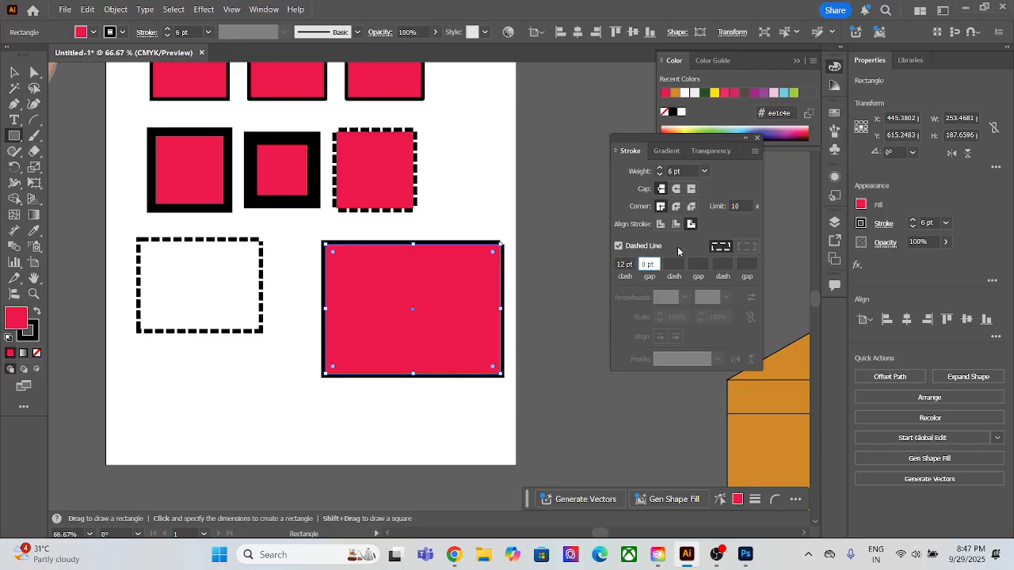
left_click(678, 251)
left_click(507, 261)
left_click(538, 296)
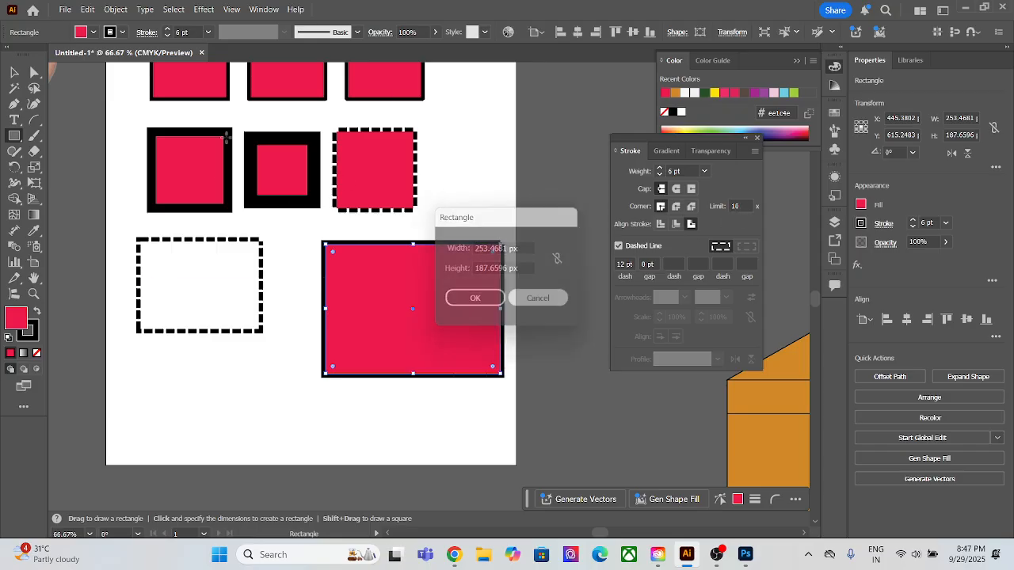
Clear the gap value of the large red rectangle's dashed stroke, keeping the 12 pt dash.
left_click(15, 72)
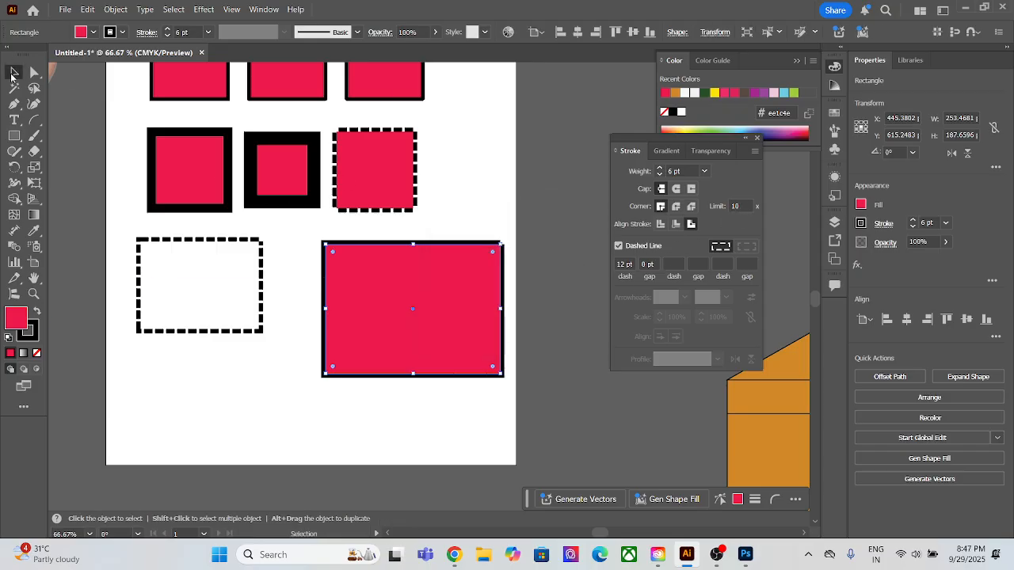
left_click(623, 247)
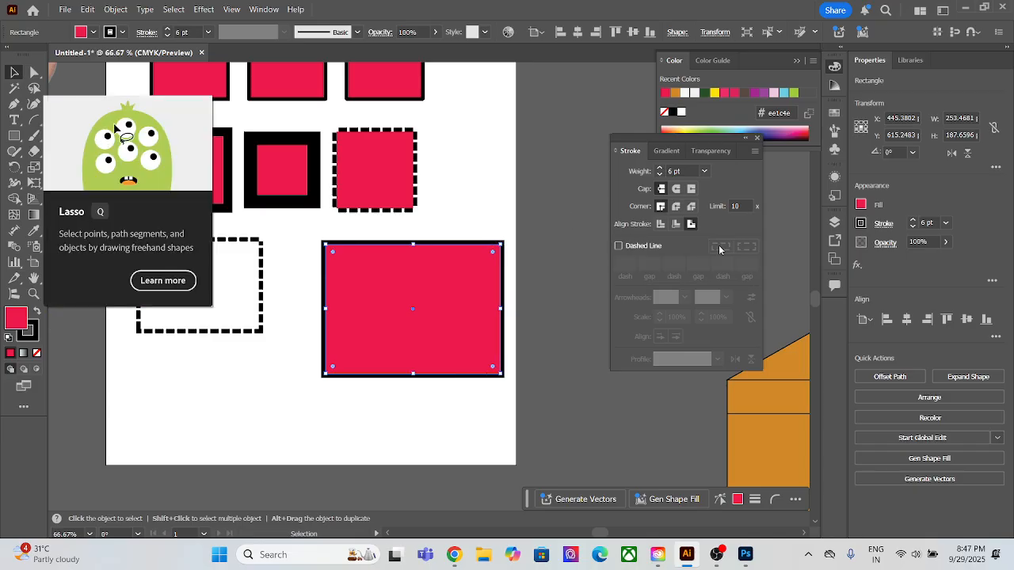
left_click(628, 247)
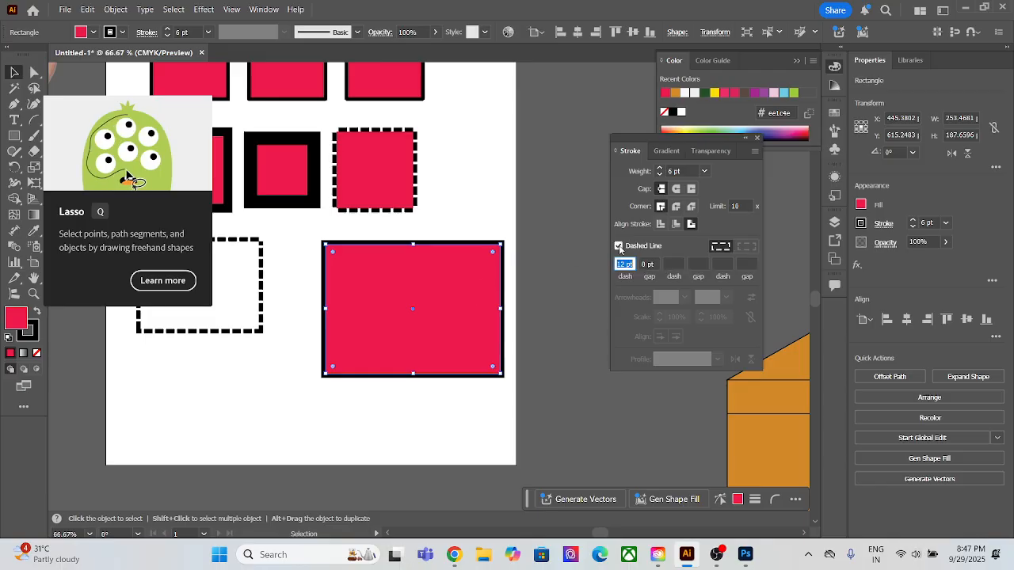
left_click(651, 263)
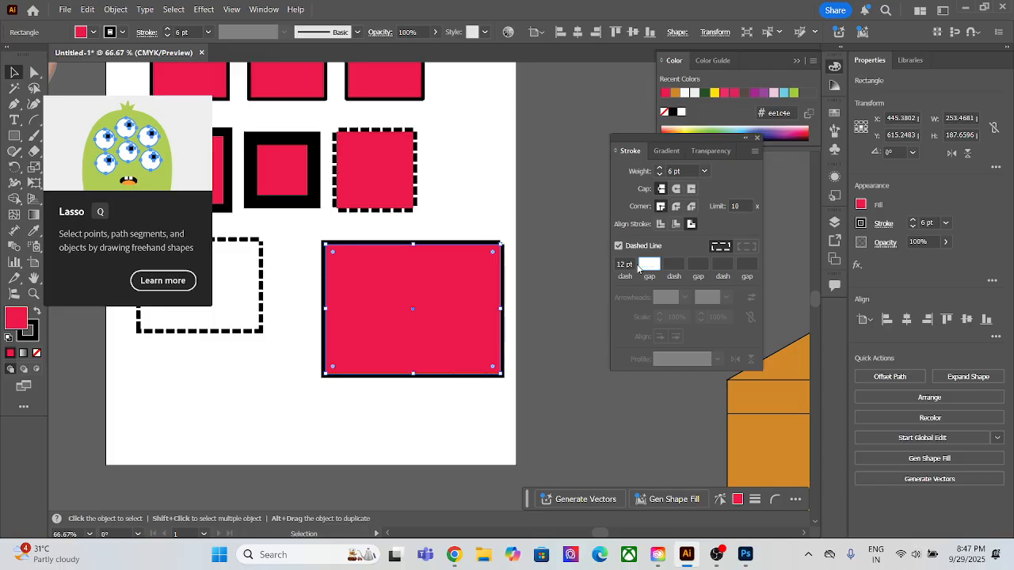
key("Return")
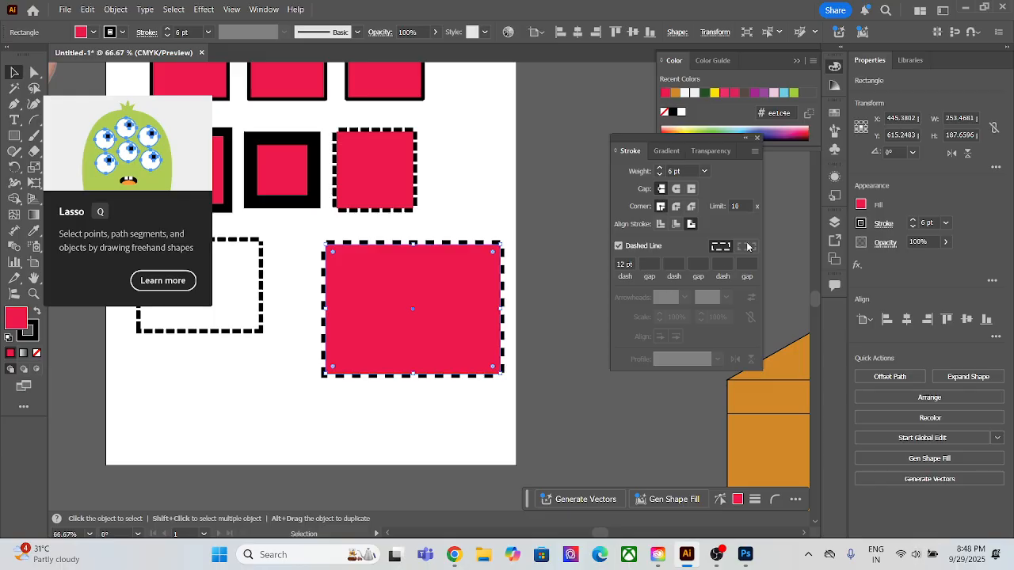
Set the dash length of the large red rectangle's stroke to 0 pt.
left_click(519, 274)
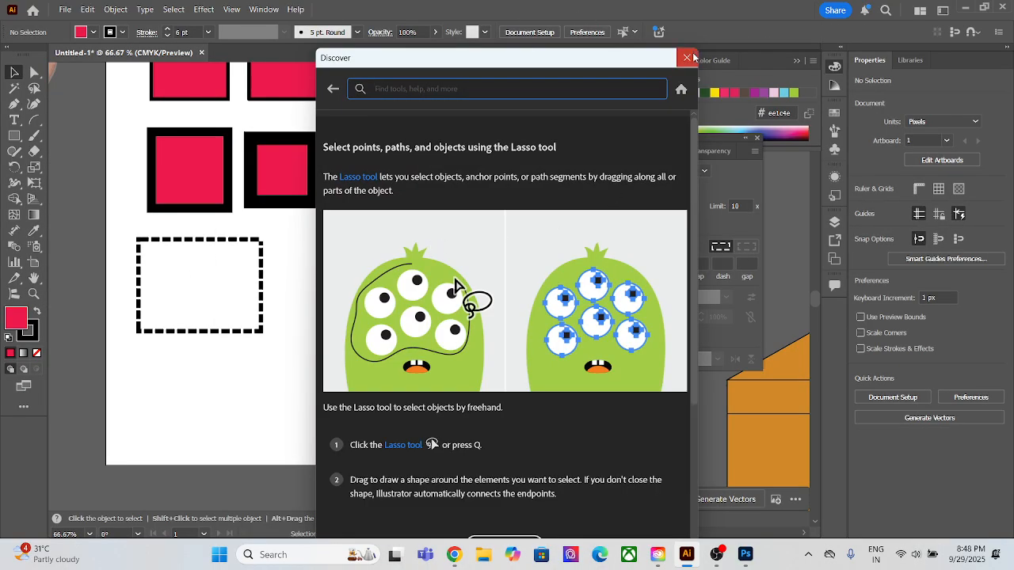
left_click(691, 57)
left_click(377, 323)
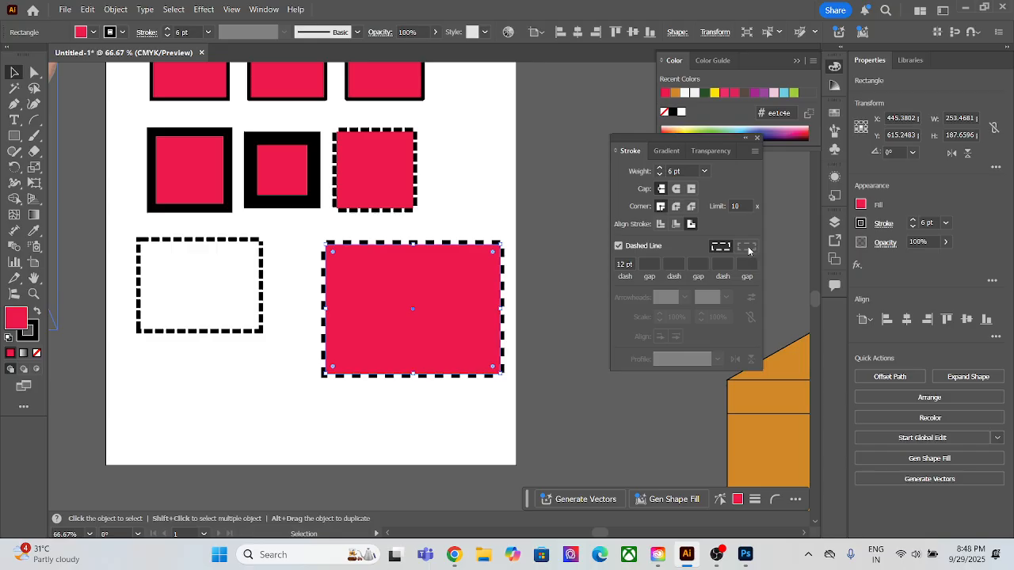
left_click(625, 264)
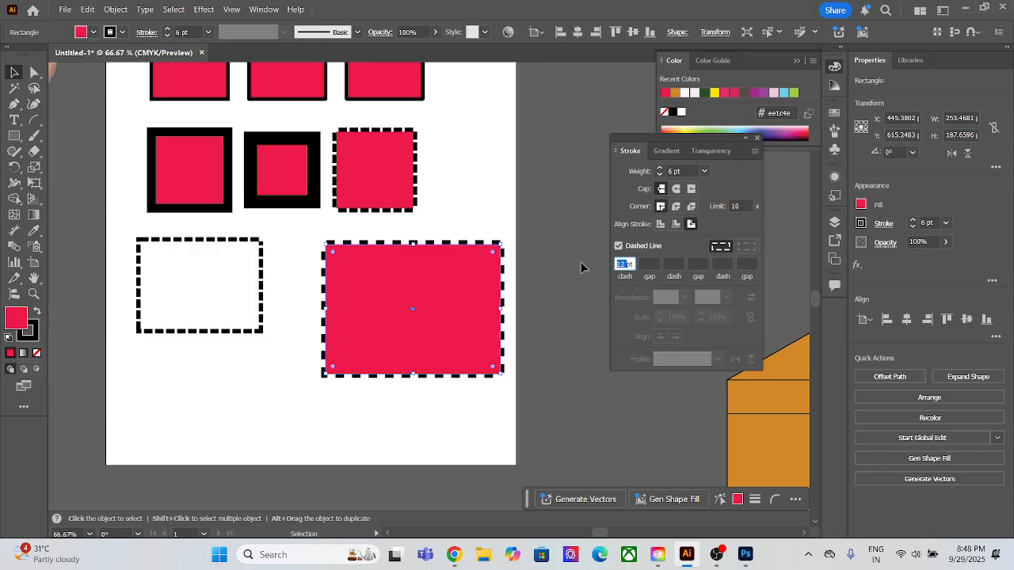
key("Down")
type("0")
key("Return")
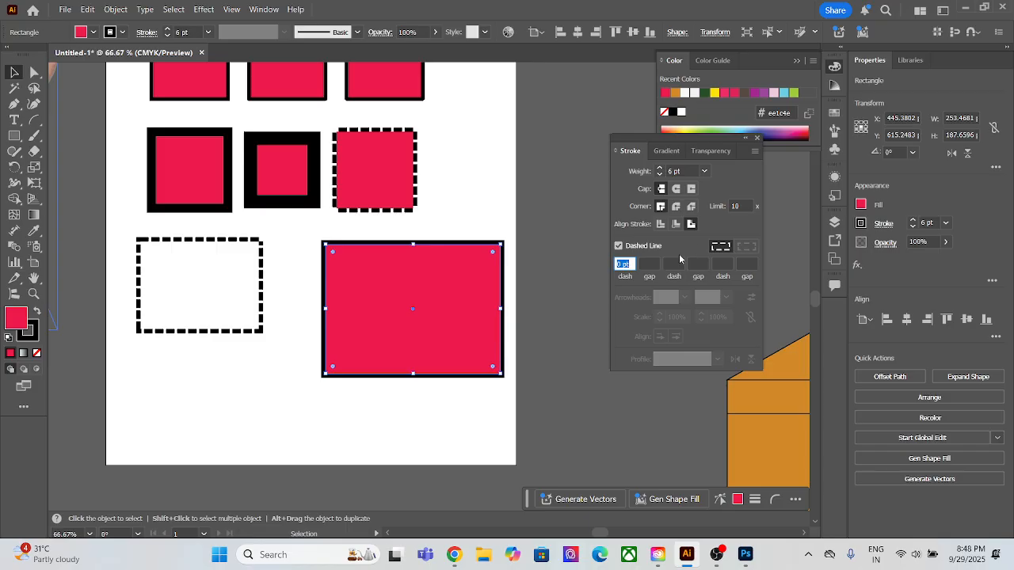
Turn the large red rectangle's dashed line off and on again, and give its stroke a round cap.
key("BackSpace")
key("Return")
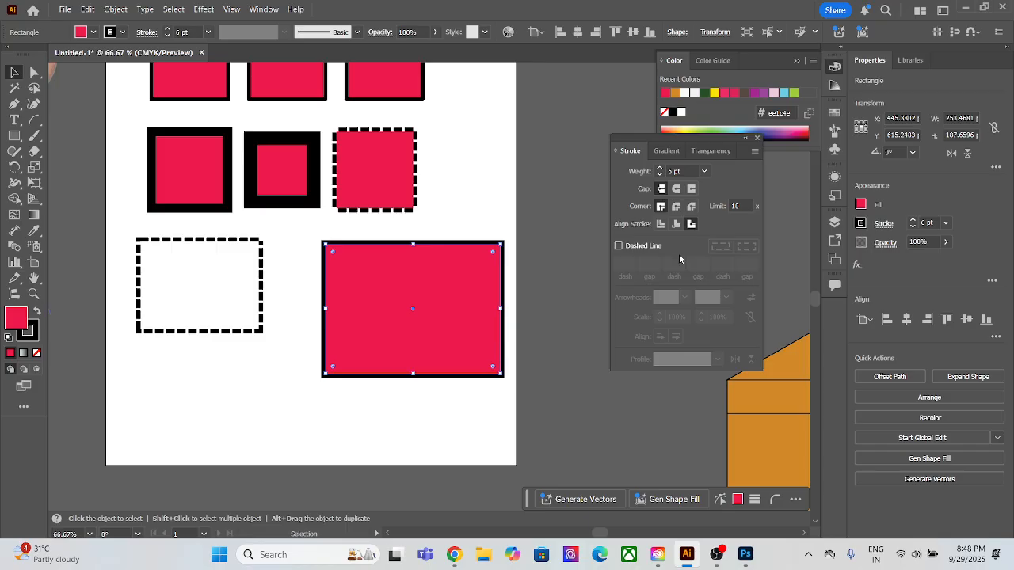
left_click(618, 245)
left_click(745, 249)
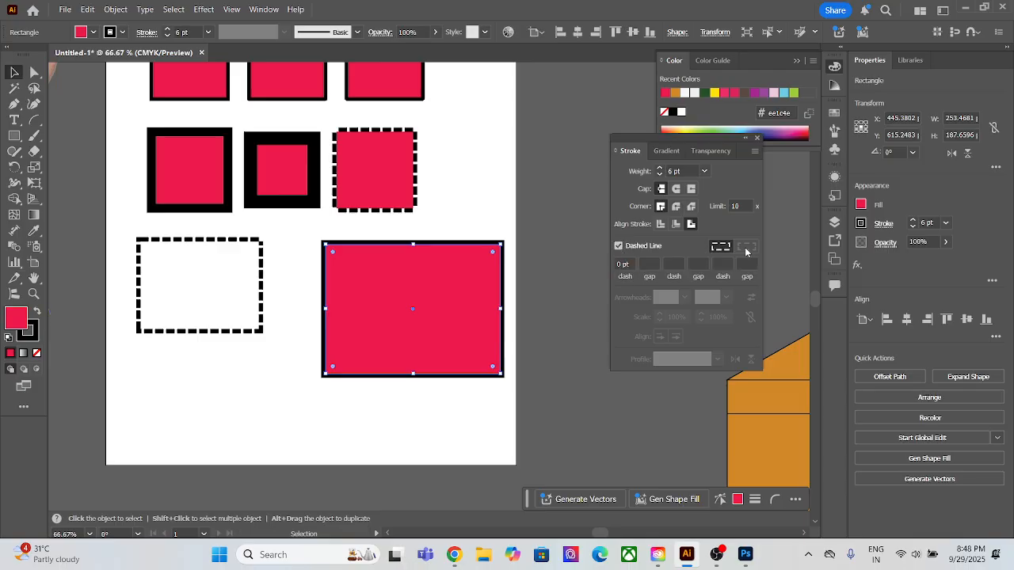
left_click(676, 190)
left_click(509, 209)
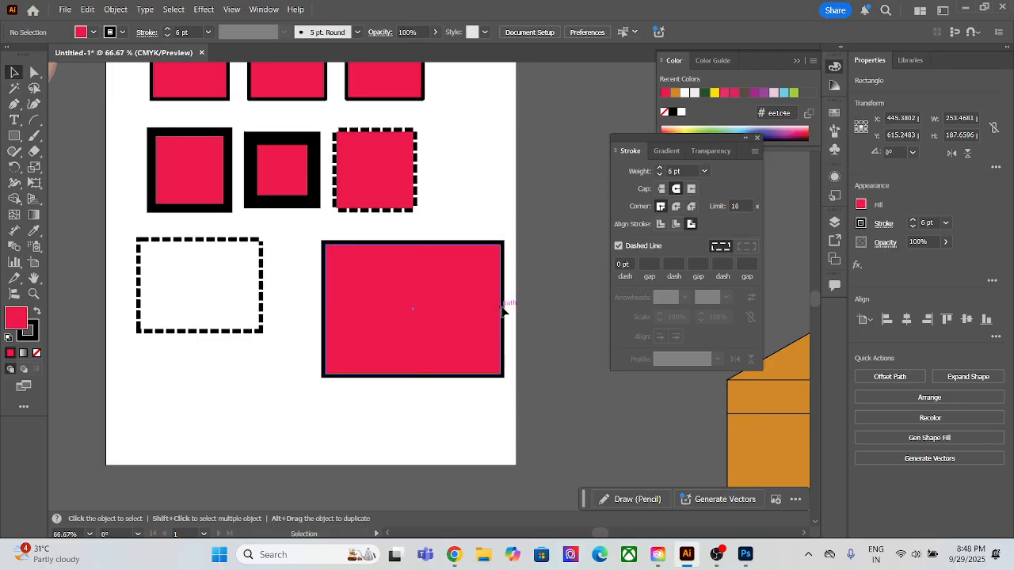
Delete the large red rectangle beside the unfilled dashed rectangle.
left_click(456, 271)
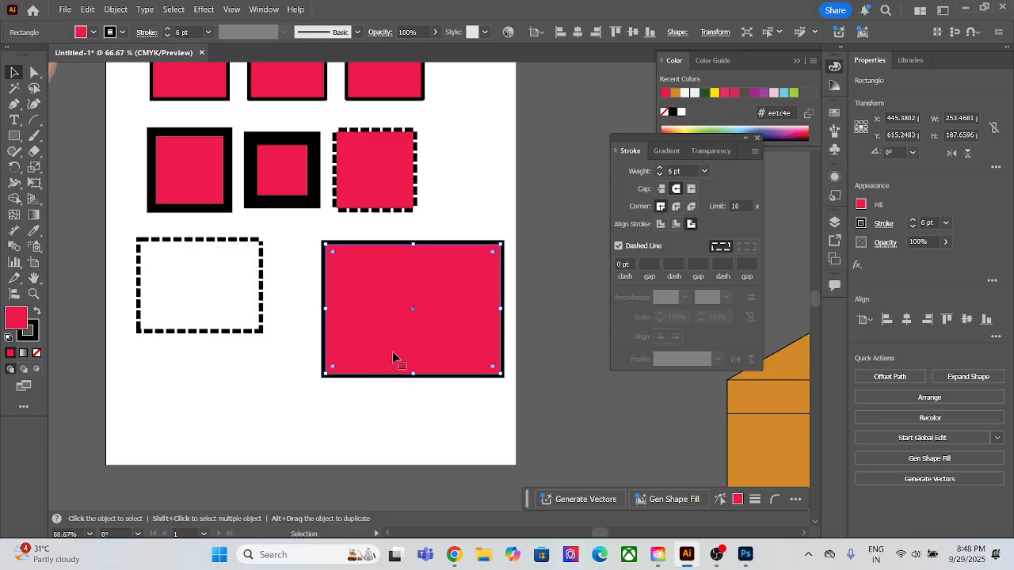
key("Delete")
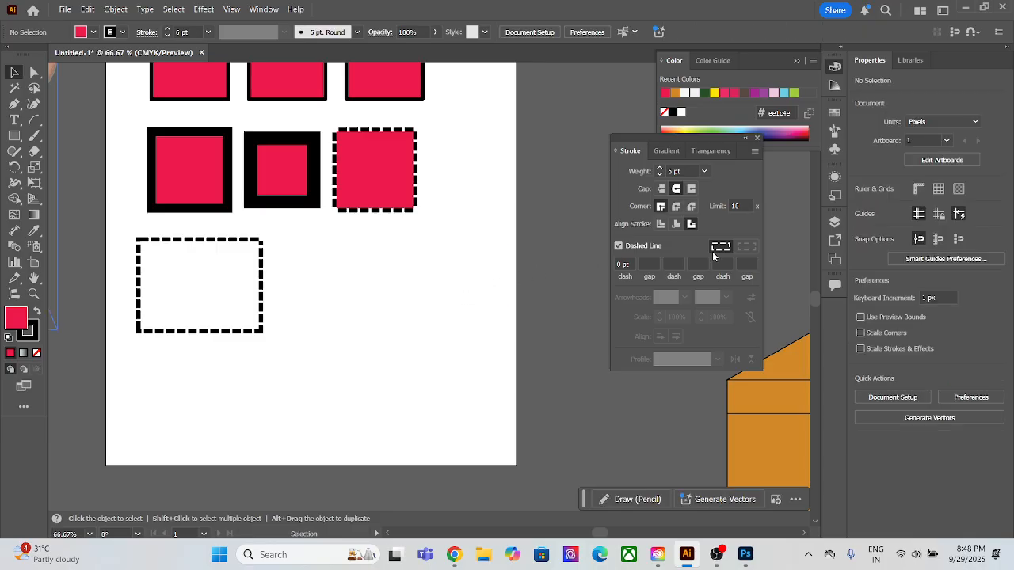
Hide the Stroke panel's options and show them again.
left_click(630, 264)
left_click(755, 151)
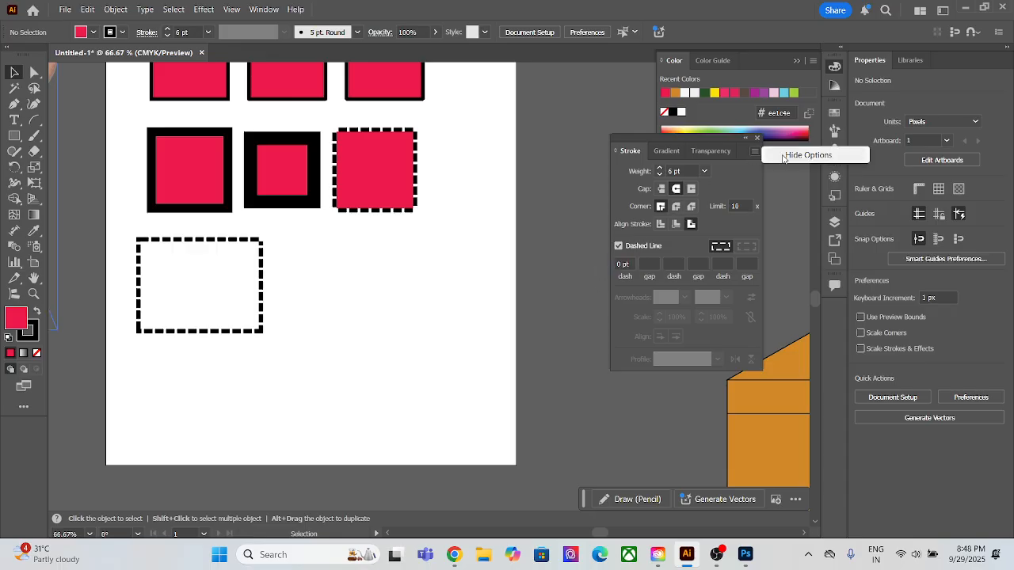
left_click(783, 156)
left_click(755, 151)
left_click(804, 155)
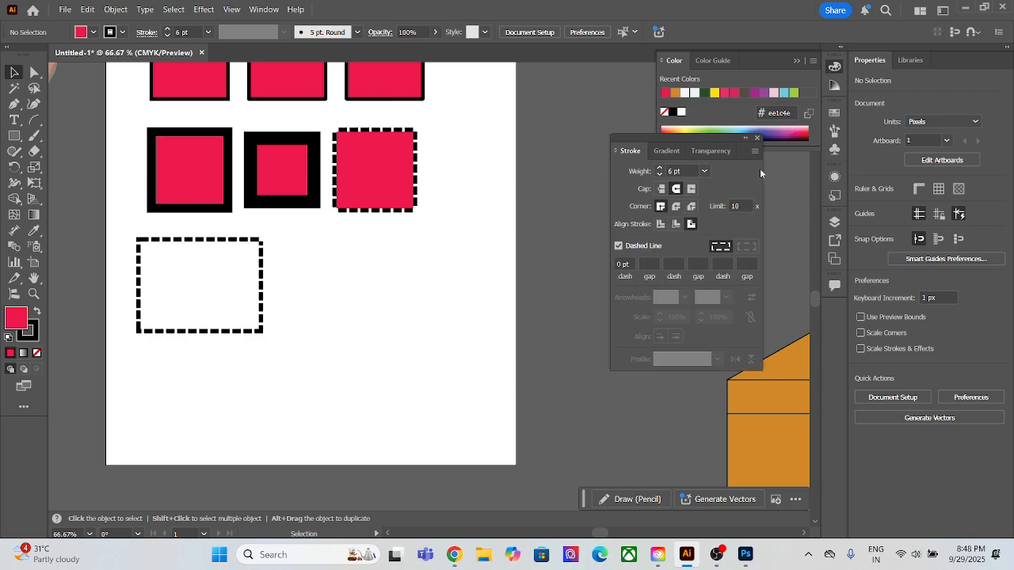
right_click(757, 147)
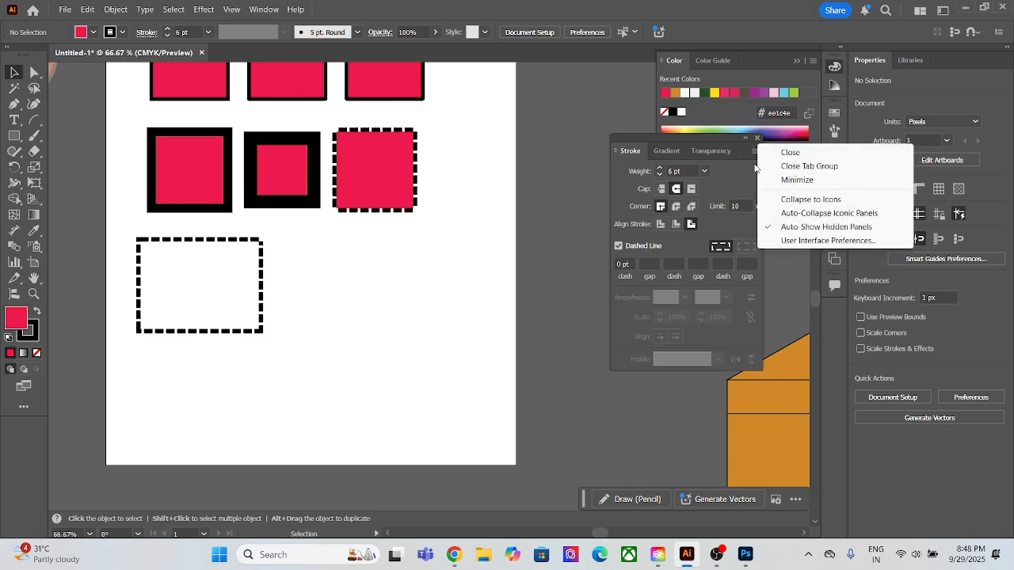
left_click(753, 152)
Close the floating Stroke panel and reset the Essentials Classic workspace.
left_click(758, 139)
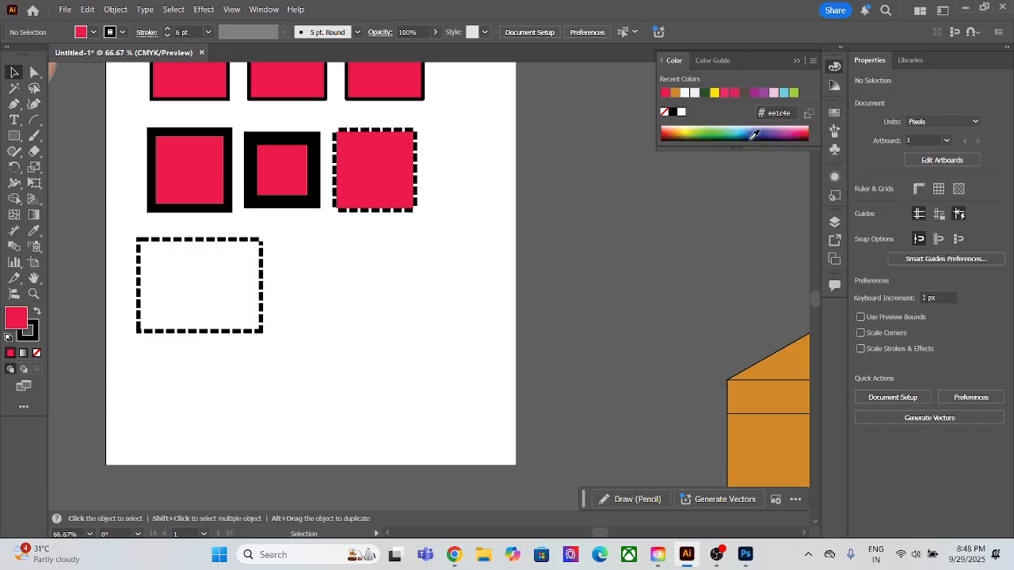
left_click(263, 10)
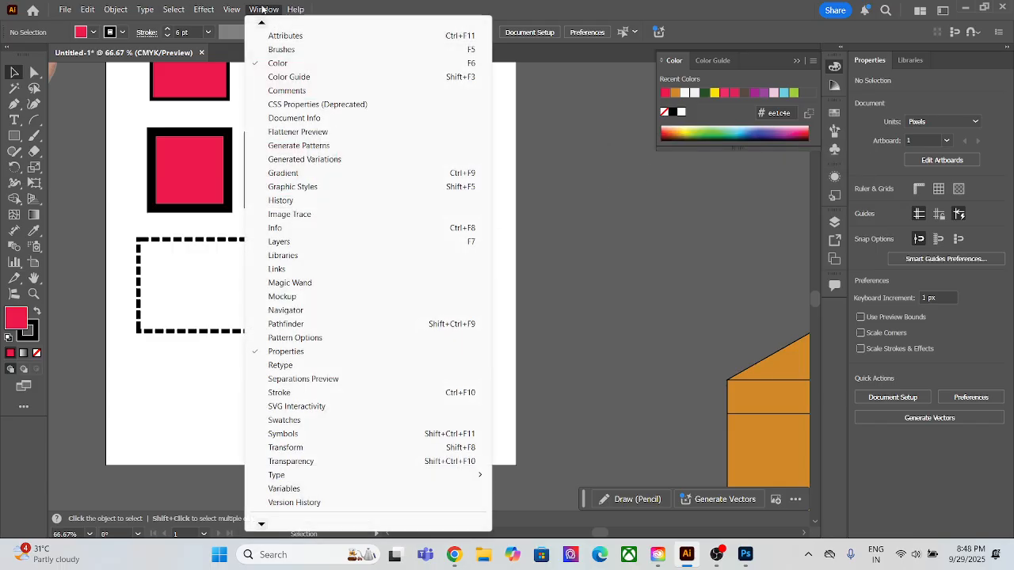
mouse_move(261, 23)
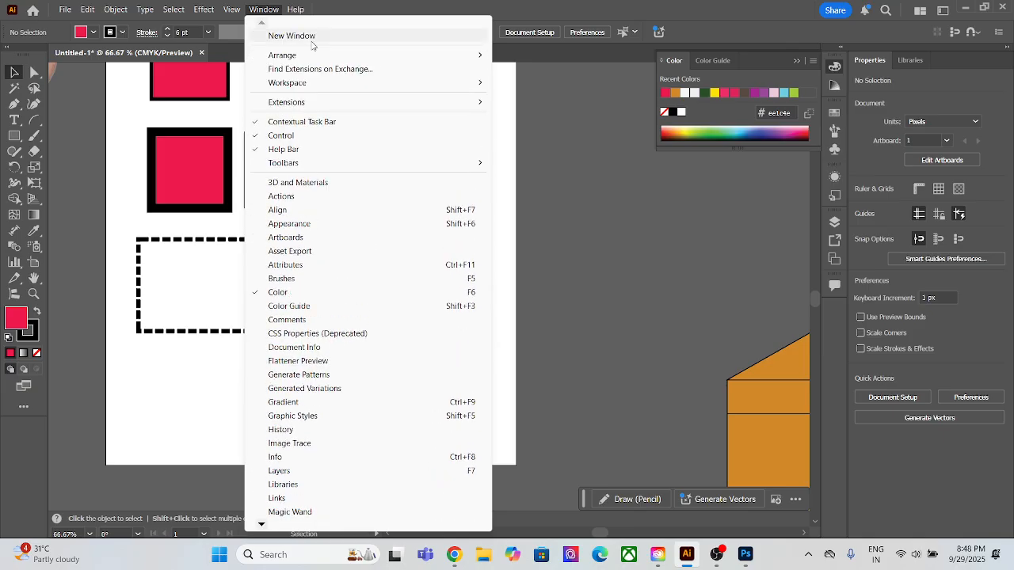
mouse_move(301, 82)
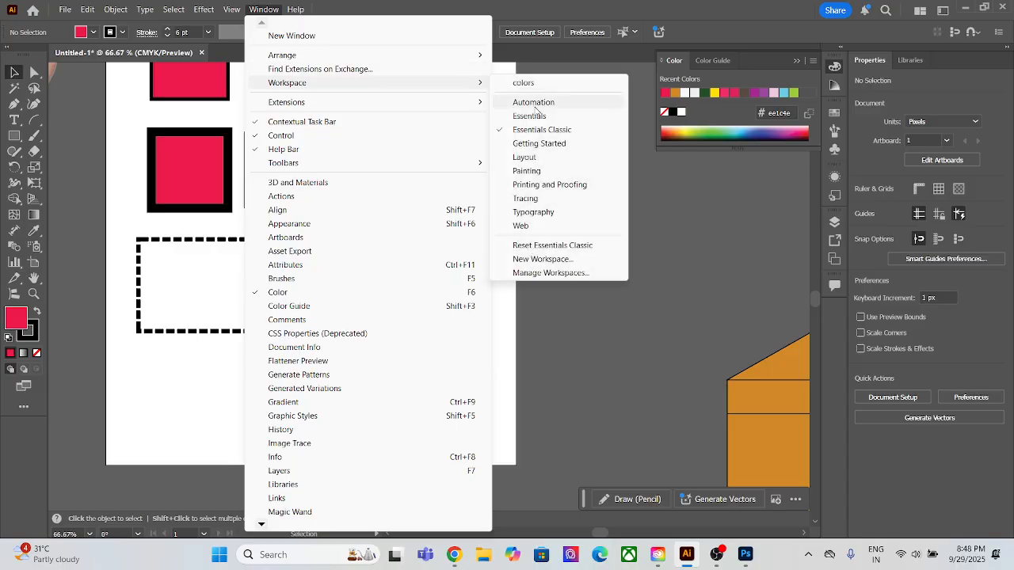
left_click(554, 246)
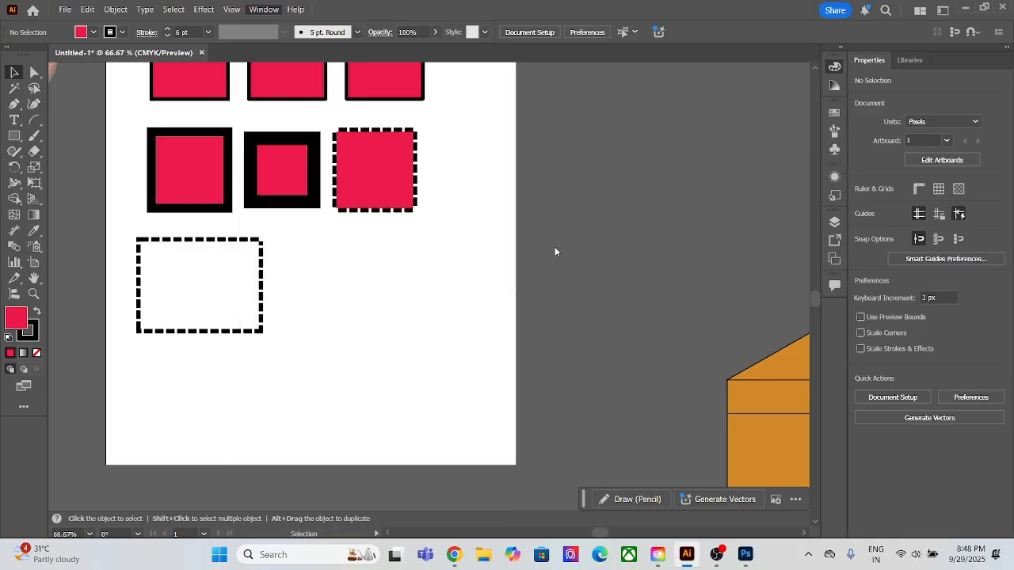
Reopen the Stroke panel and show its full set of options.
key("a")
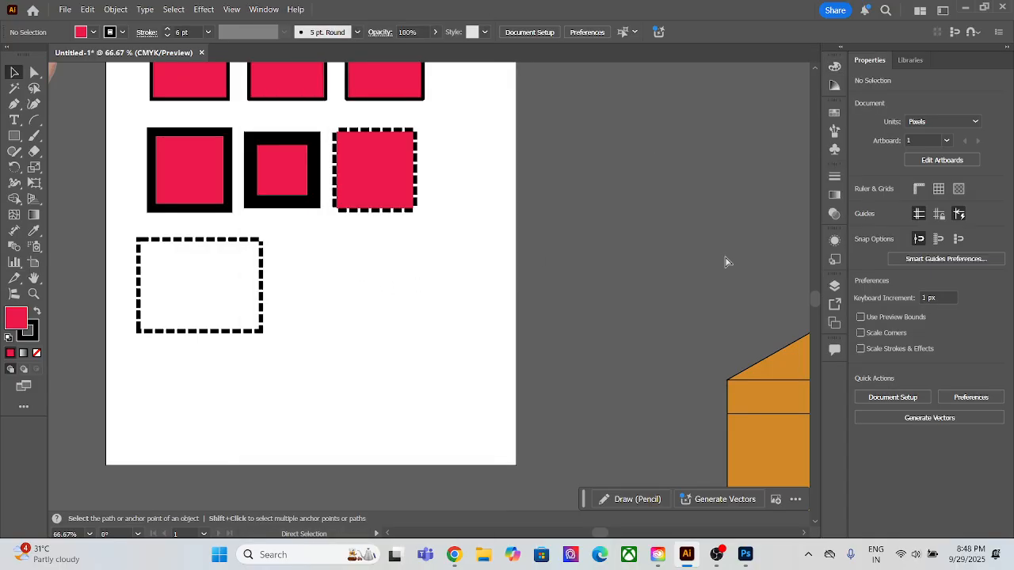
key("ctrl+F10")
key("v")
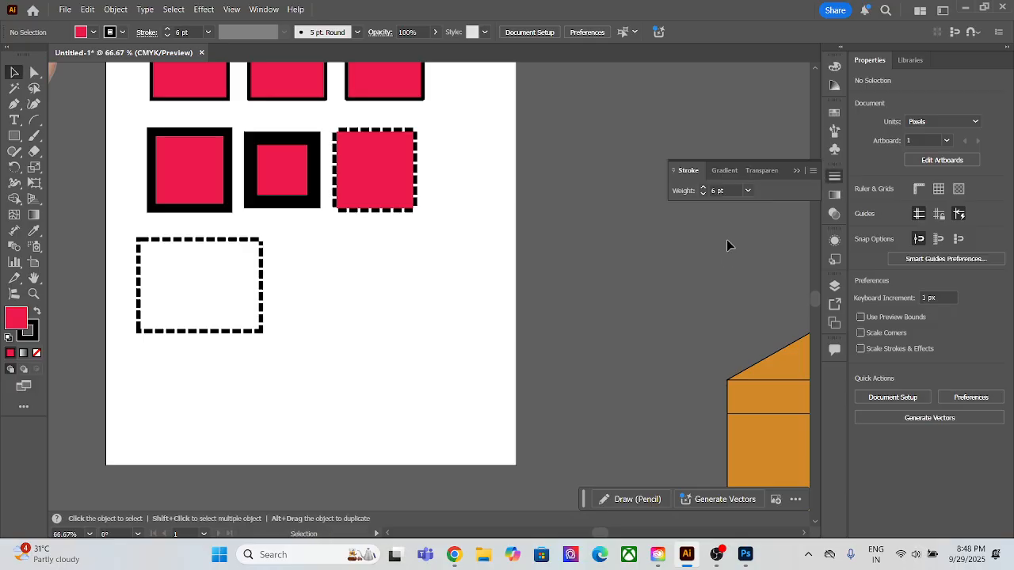
left_click(813, 170)
left_click(863, 178)
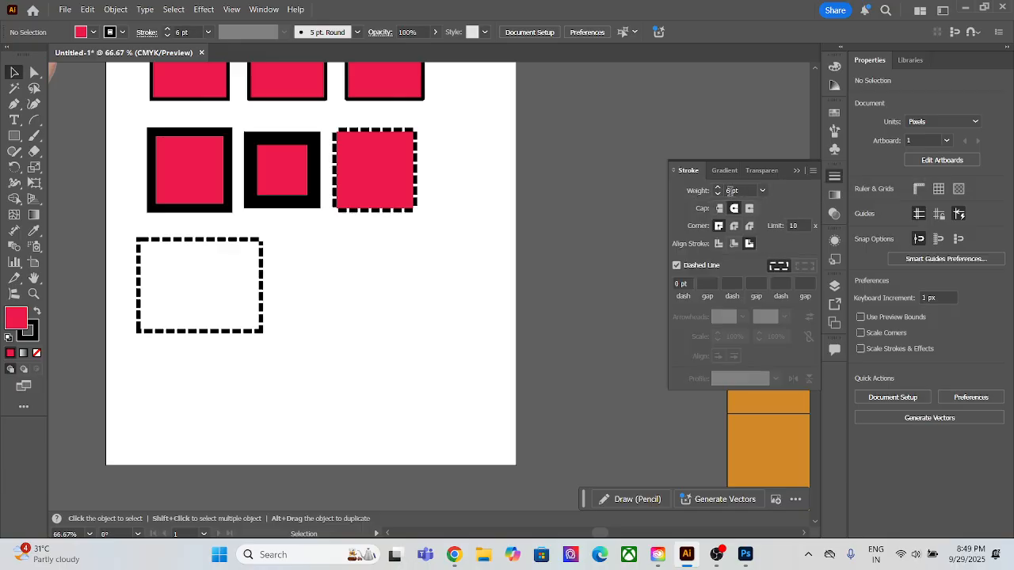
Set the stroke weight to 2 pt and draw a red-filled rectangle about 215 by 169 px right of the unfilled dashed rectangle.
double_click(729, 190)
type("2")
key("Return")
left_click(17, 137)
left_click_drag(313, 252, 463, 370)
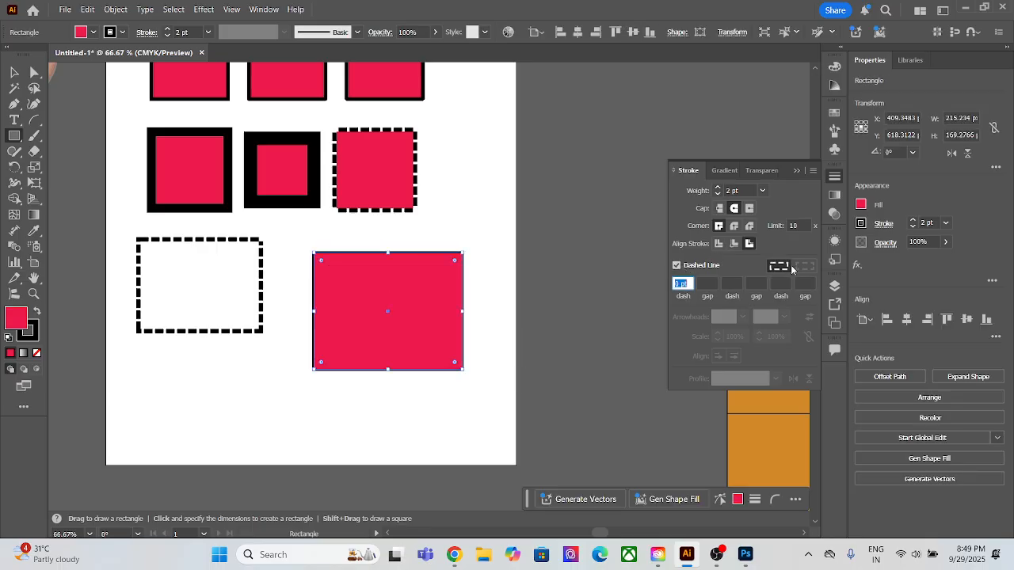
Move the new red rectangle slightly up and to the left on the artboard.
left_click(703, 282)
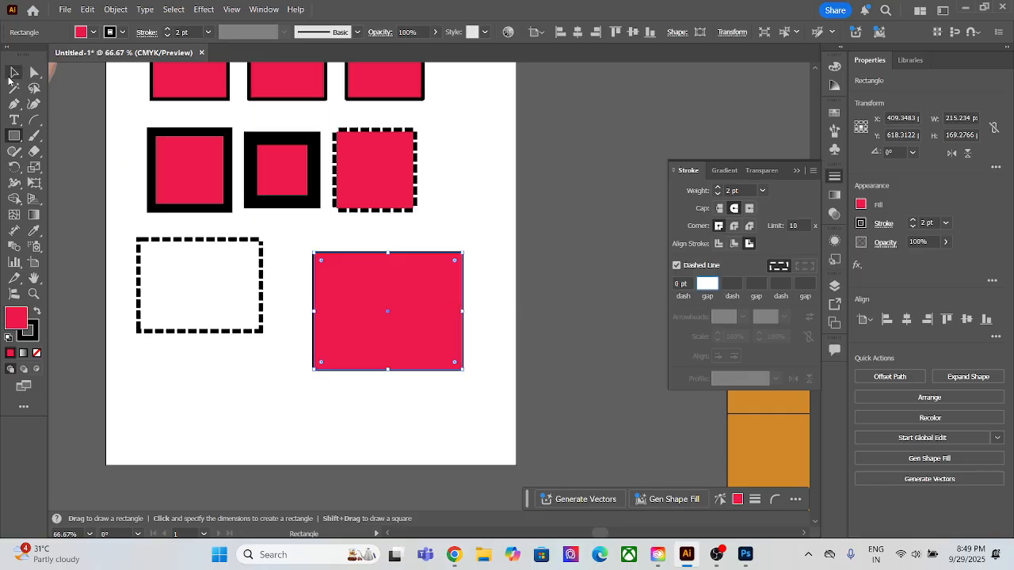
left_click(11, 73)
mouse_move(387, 311)
left_mouse_down()
mouse_move(368, 366)
mouse_move(377, 287)
mouse_move(384, 304)
left_mouse_up()
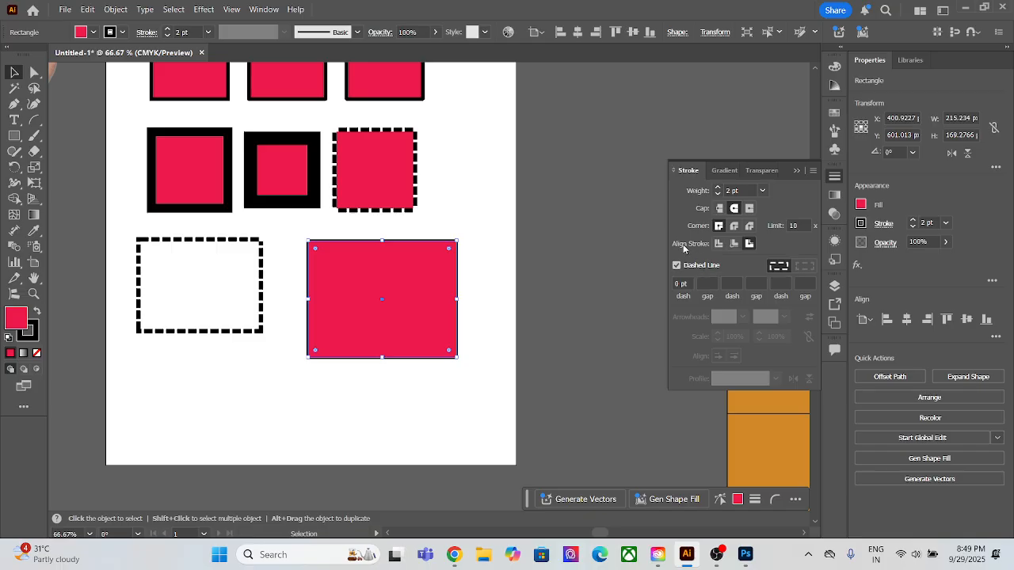
Centre the new rectangle's stroke on its path with dashes aligned to the corners, and remove its red fill.
left_click(718, 244)
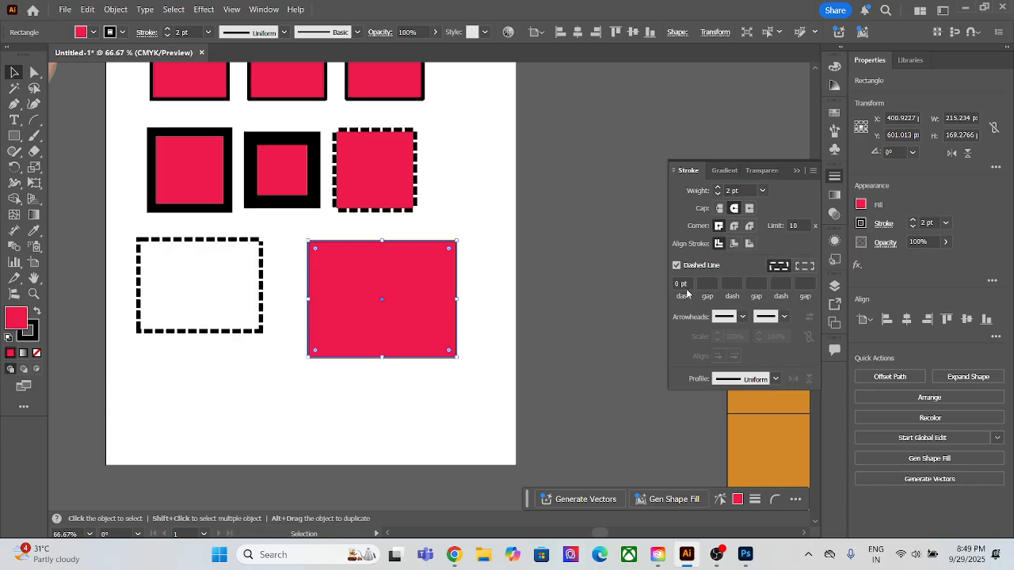
left_click(806, 269)
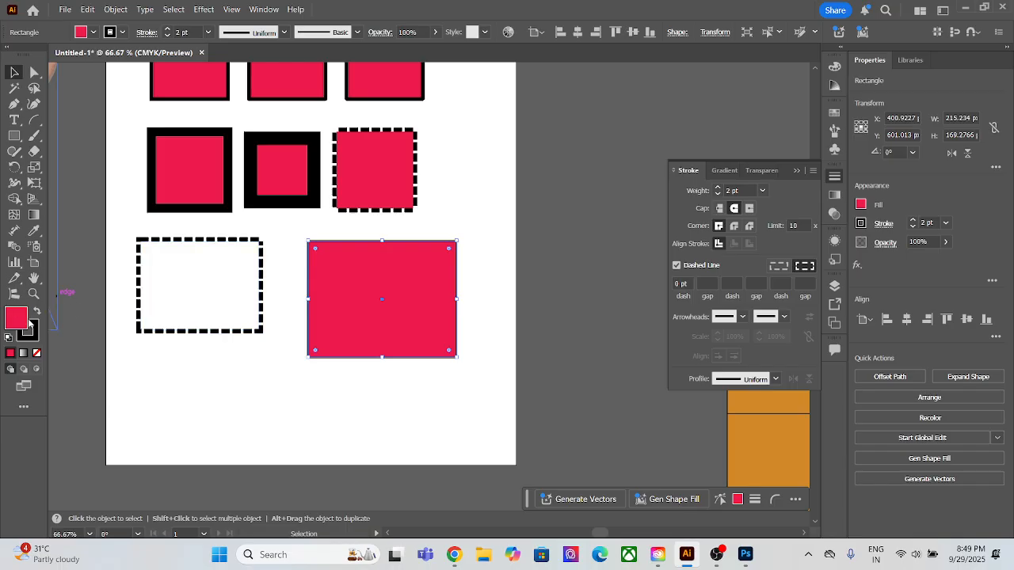
left_click(36, 354)
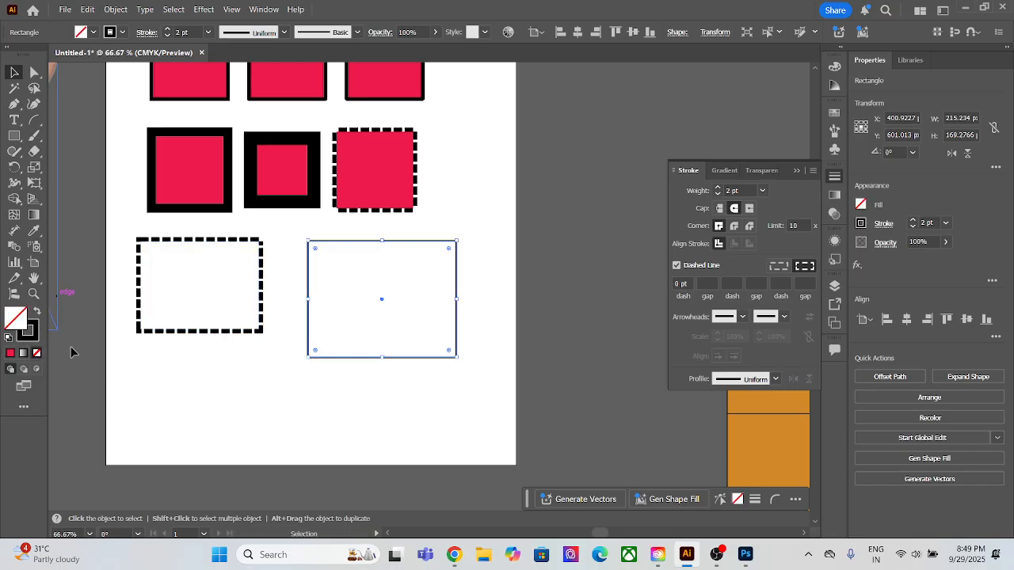
Set the dash length of the new unfilled rectangle's stroke to 12 pt.
scroll(447, 302, "up", 2)
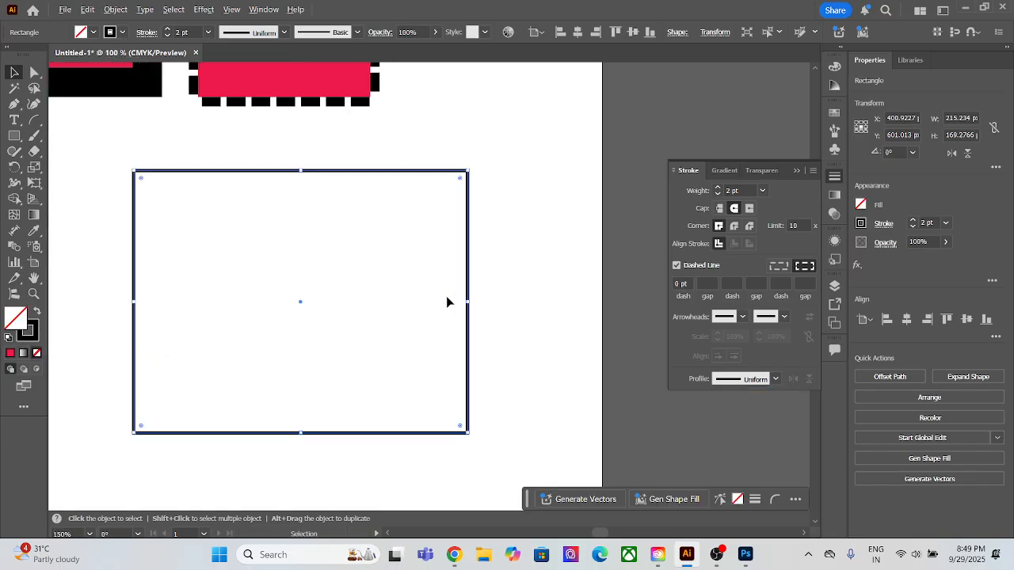
left_click(677, 284)
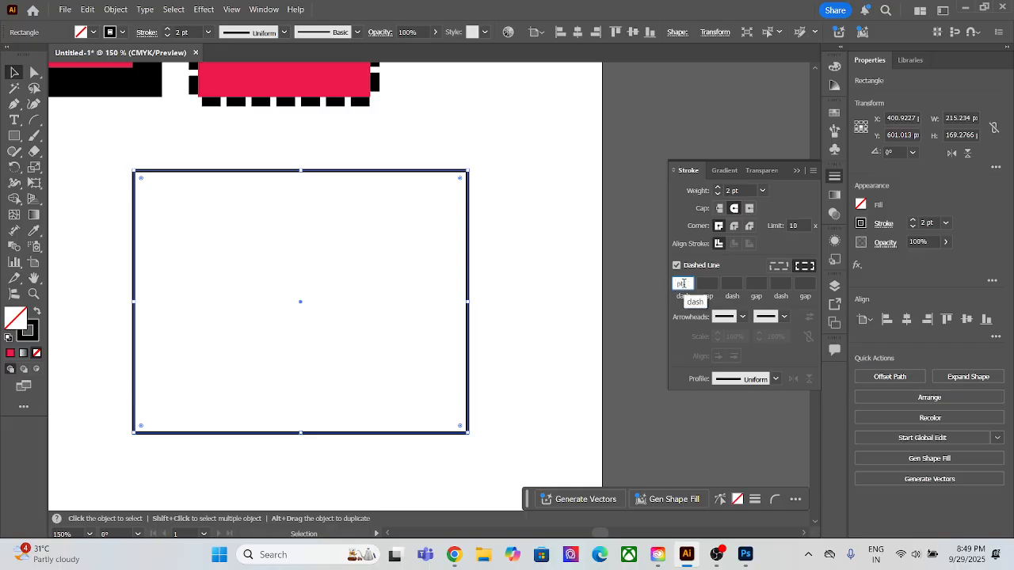
key("Return")
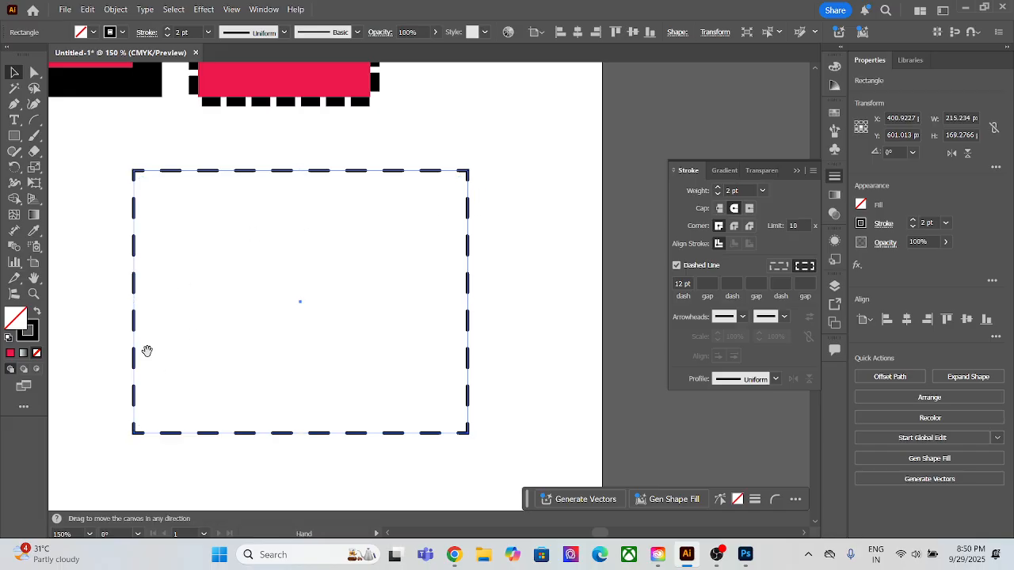
Increase the new dashed rectangle's stroke weight to 6 pt.
left_click_drag(148, 350, 323, 331)
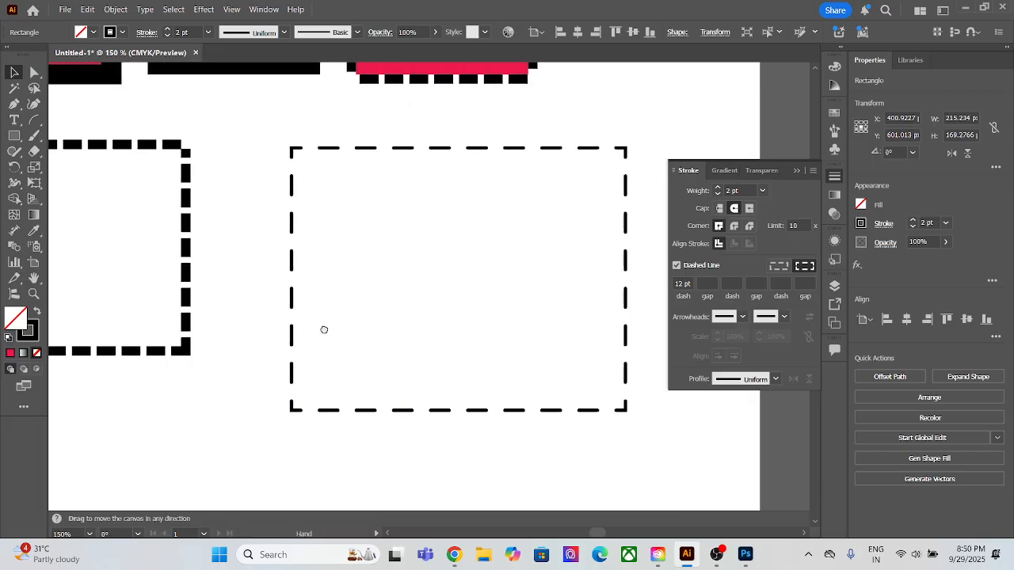
left_click(733, 190)
type("6")
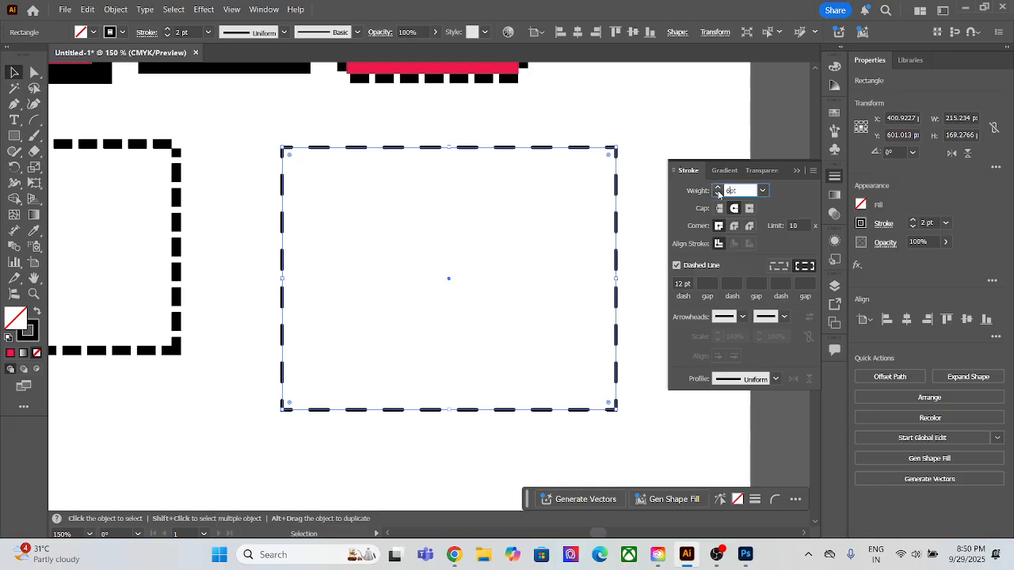
key("Return")
Compare the corners and round-capped dashes of the new rectangle with those of the other unfilled dashed rectangle.
scroll(344, 245, "left", 4)
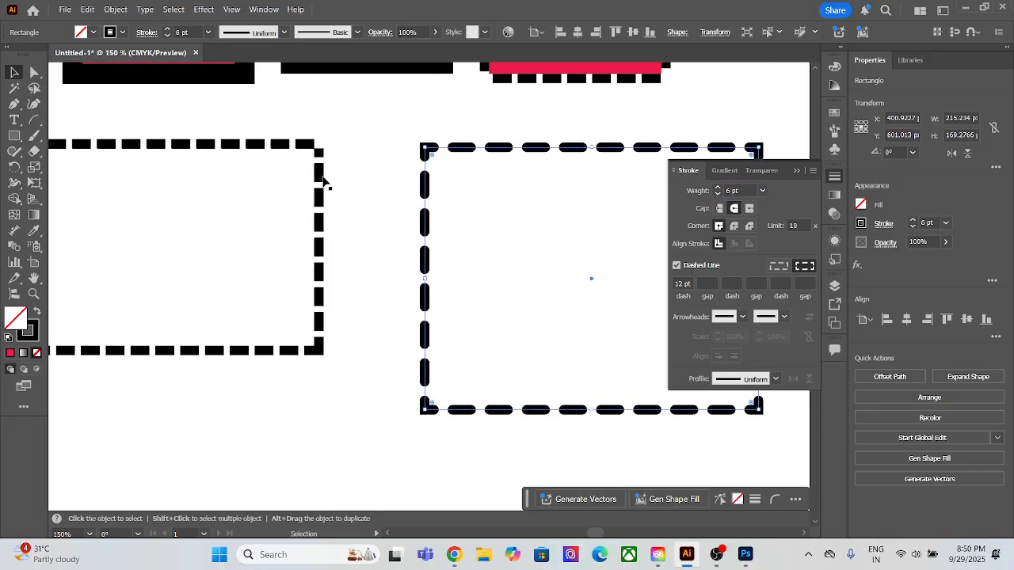
left_click(364, 294)
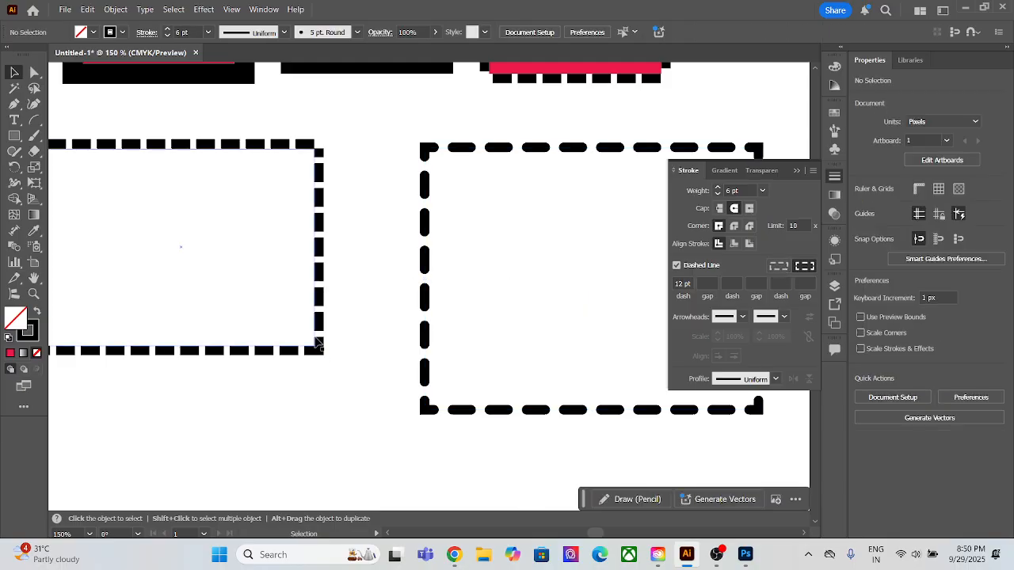
key("space")
left_click_drag(132, 183, 373, 133)
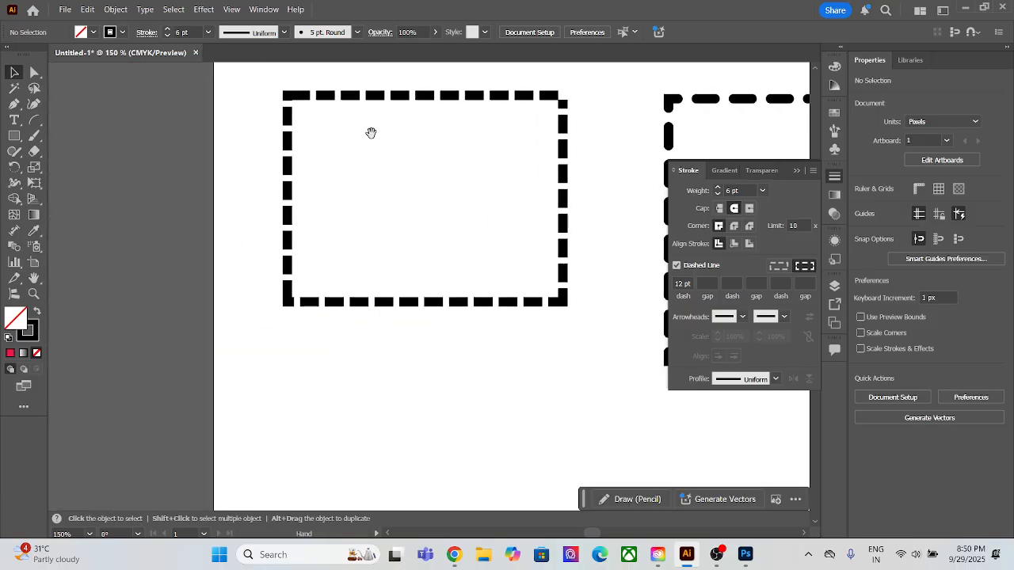
left_click_drag(479, 230, 219, 266)
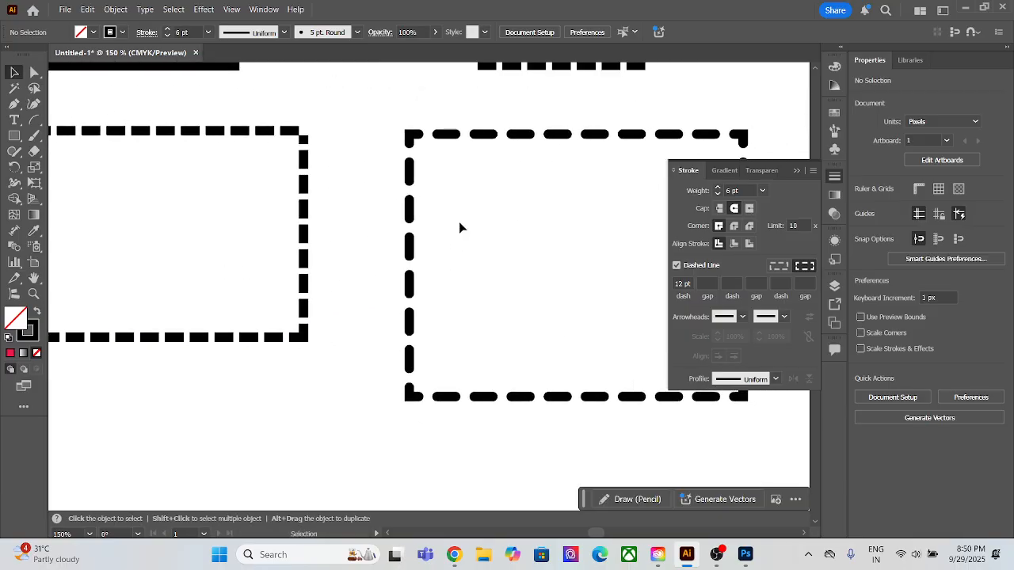
key("space")
left_click_drag(519, 250, 383, 253)
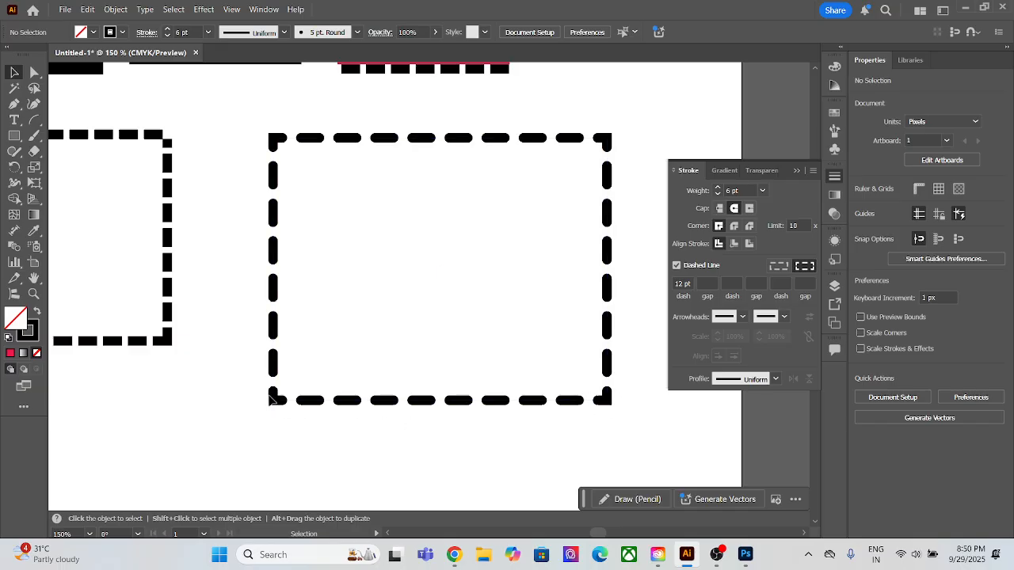
Give the new dashed rectangle's stroke a butt cap and deselect it.
left_click(720, 209)
left_click(606, 207)
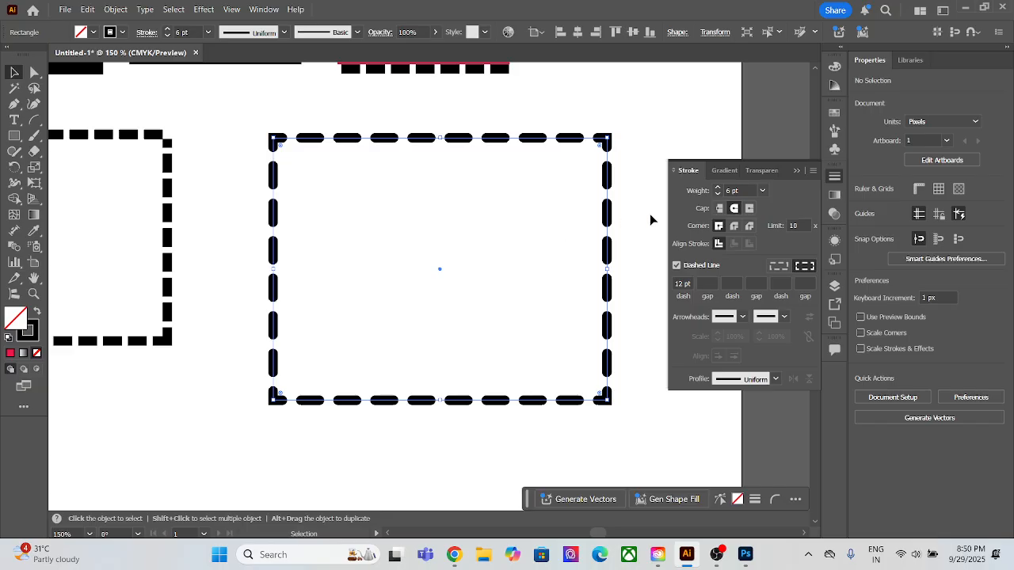
left_click(719, 207)
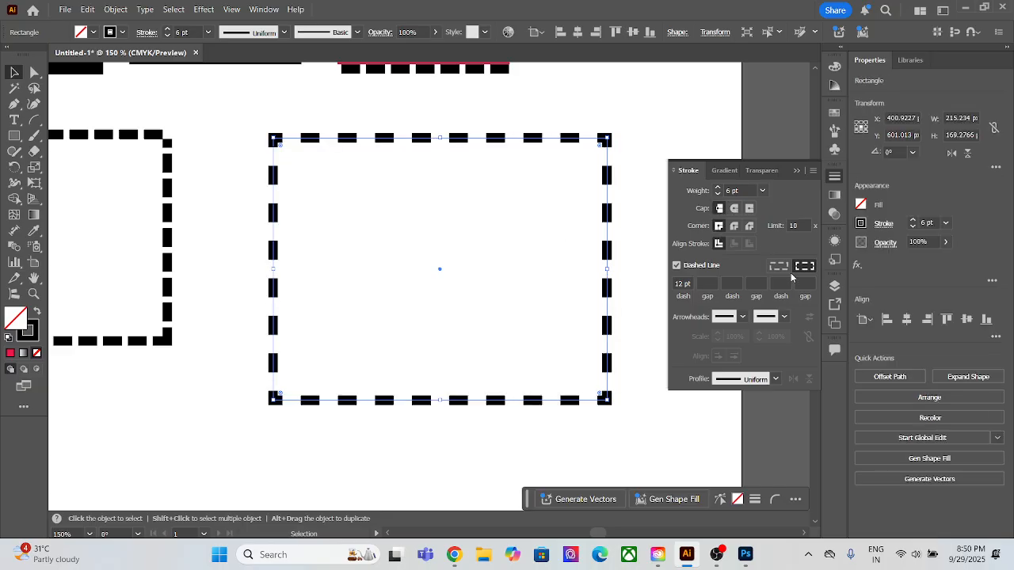
left_click(735, 422)
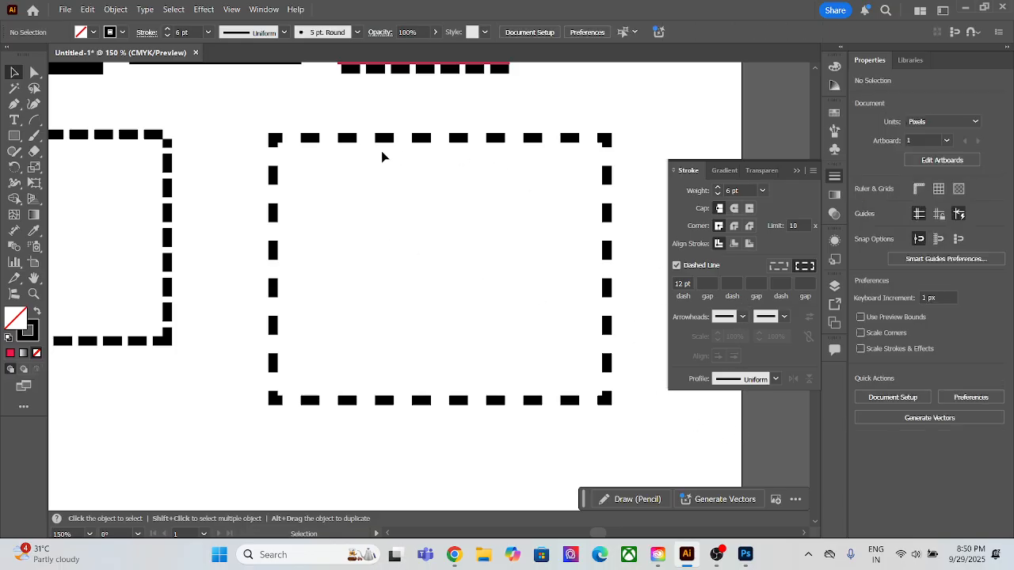
Examine the dash spacing and corner alignment of the two unfilled rectangles with their square-ended dashes.
scroll(399, 255, "down", 2)
scroll(318, 278, "up", 3)
key("space")
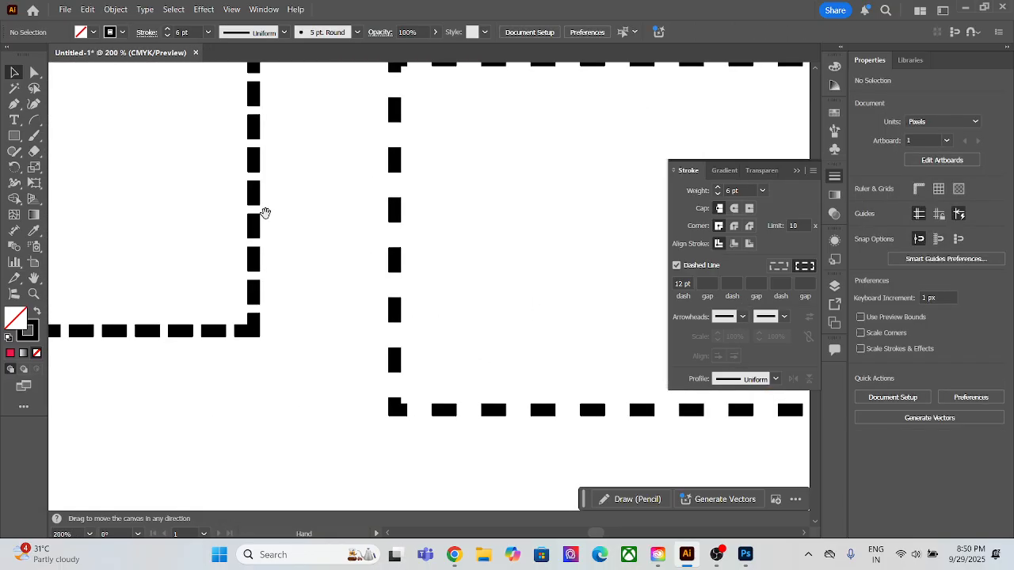
left_click_drag(274, 213, 386, 218)
scroll(459, 229, "down", 2)
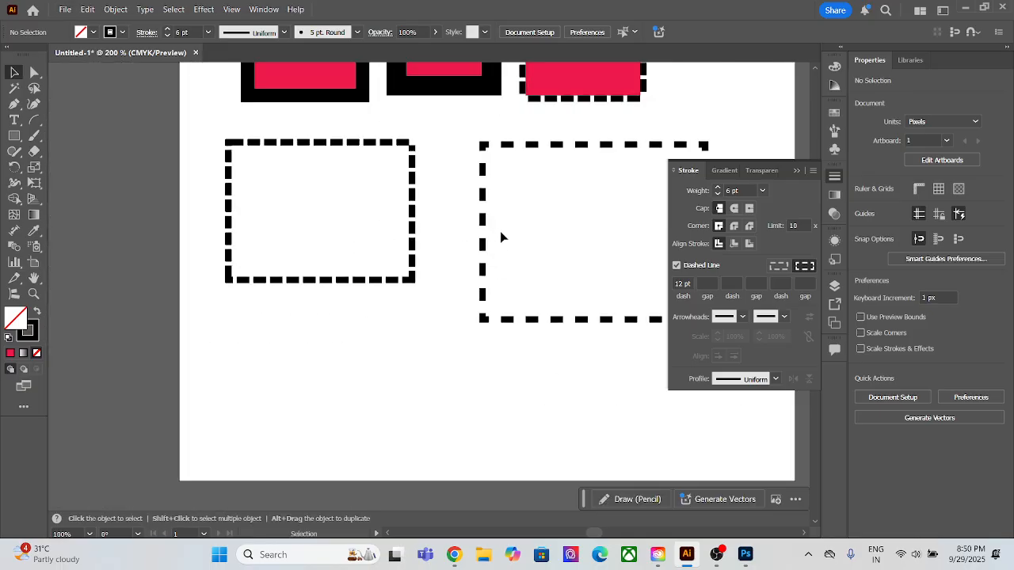
left_click_drag(499, 237, 372, 245)
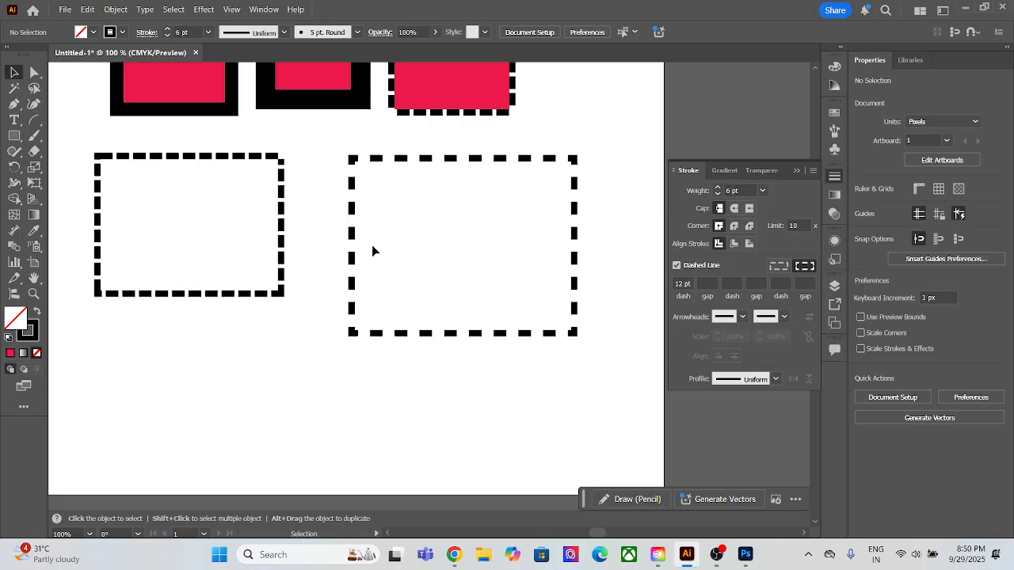
Give the larger unfilled dashed rectangle a round cap, deselect it and inspect its rounded dashes against the other rectangle.
left_click(352, 188)
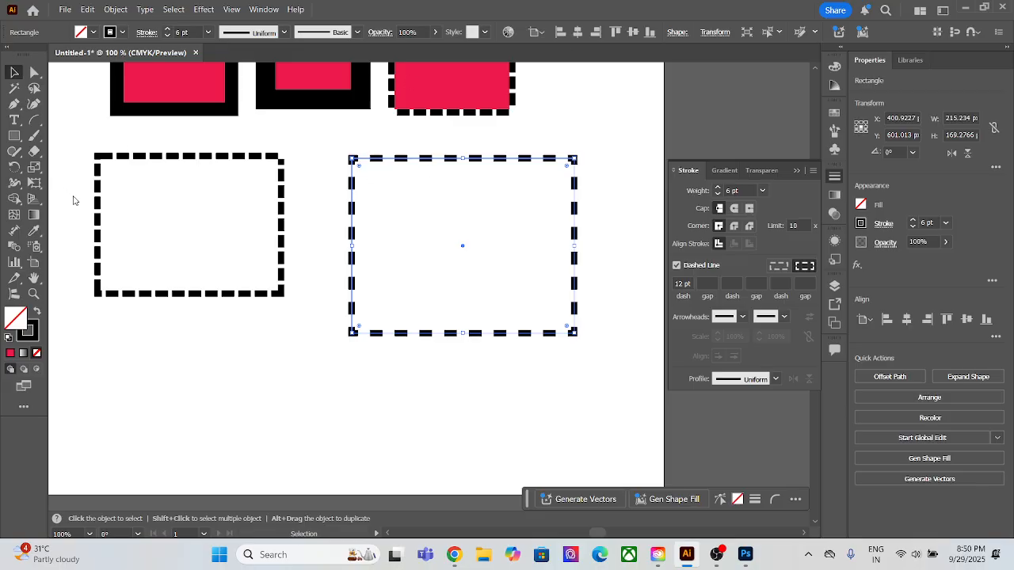
scroll(175, 191, "up", 5)
left_click_drag(452, 156, 79, 441)
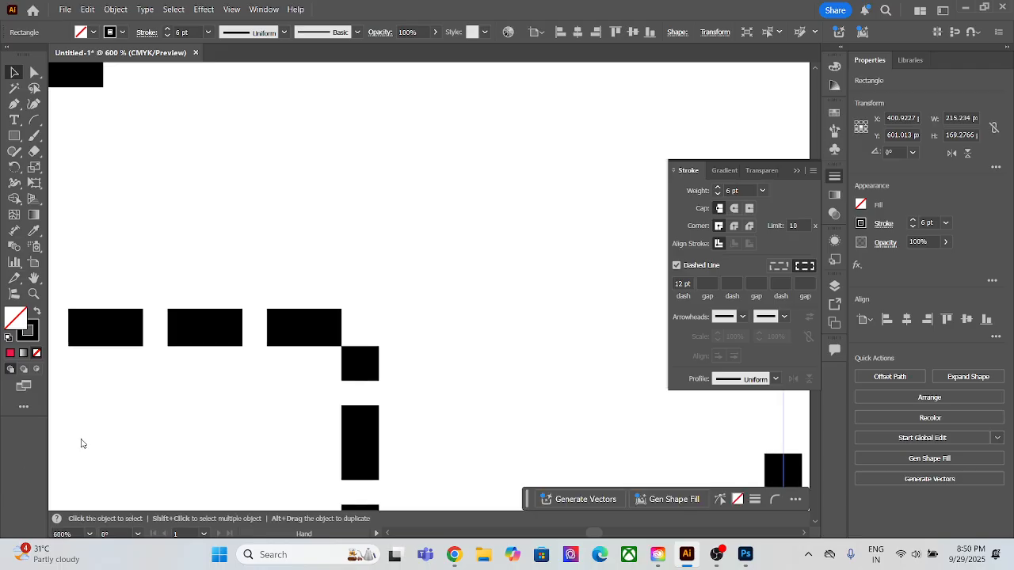
scroll(420, 332, "down", 3)
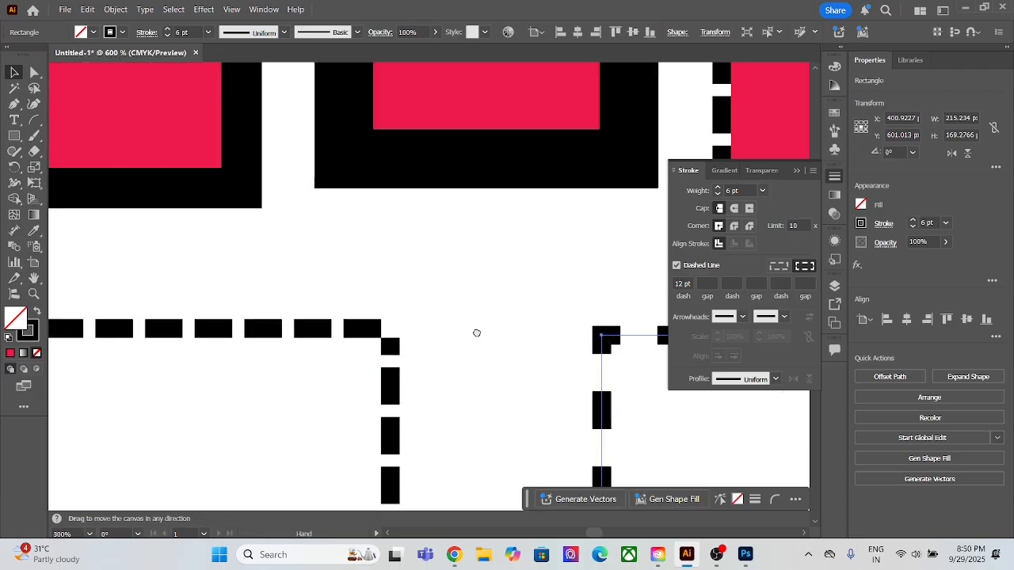
scroll(526, 367, "down", 3)
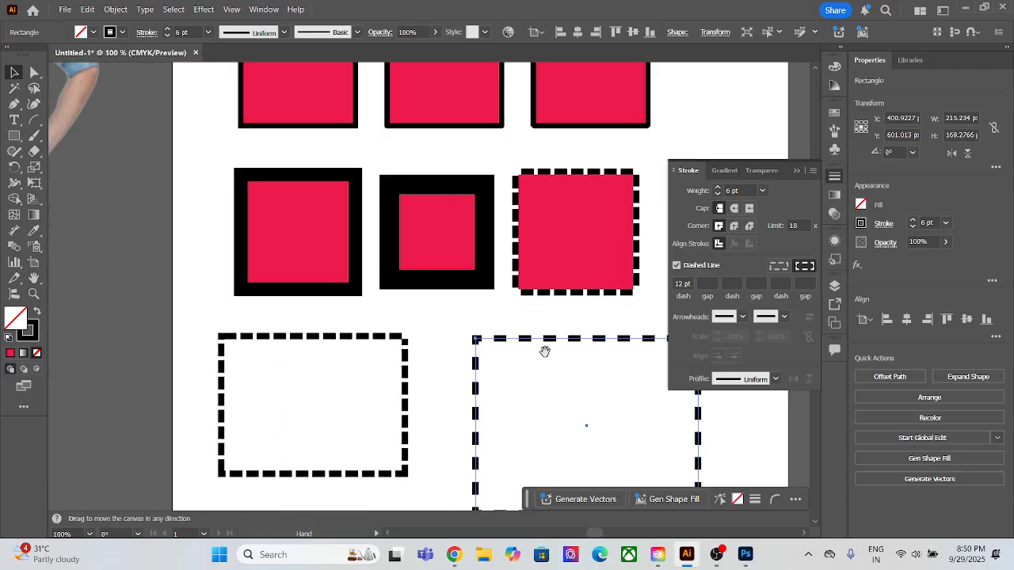
left_click(733, 209)
left_click(591, 217)
scroll(418, 315, "up", 2)
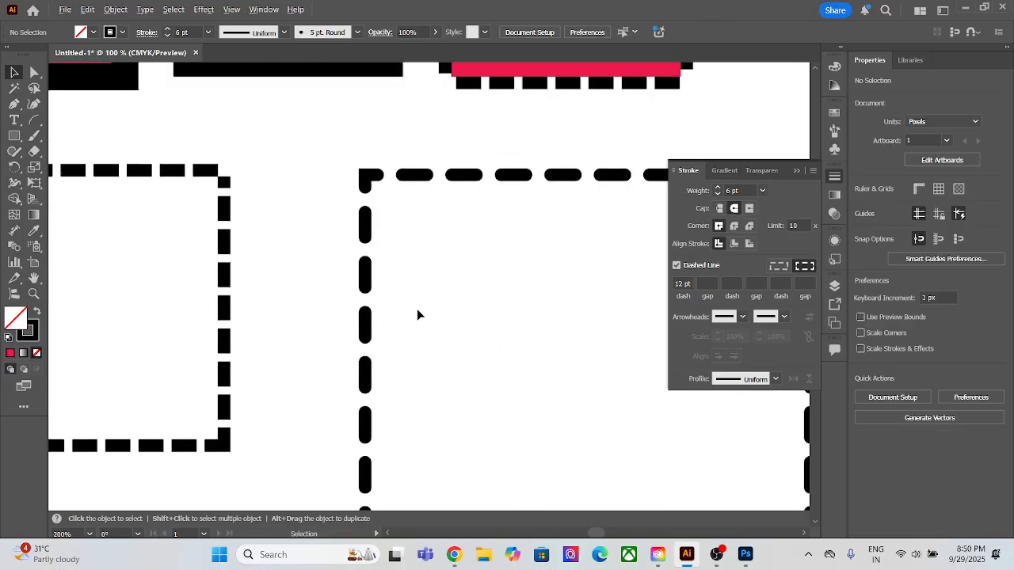
scroll(416, 309, "up", 2)
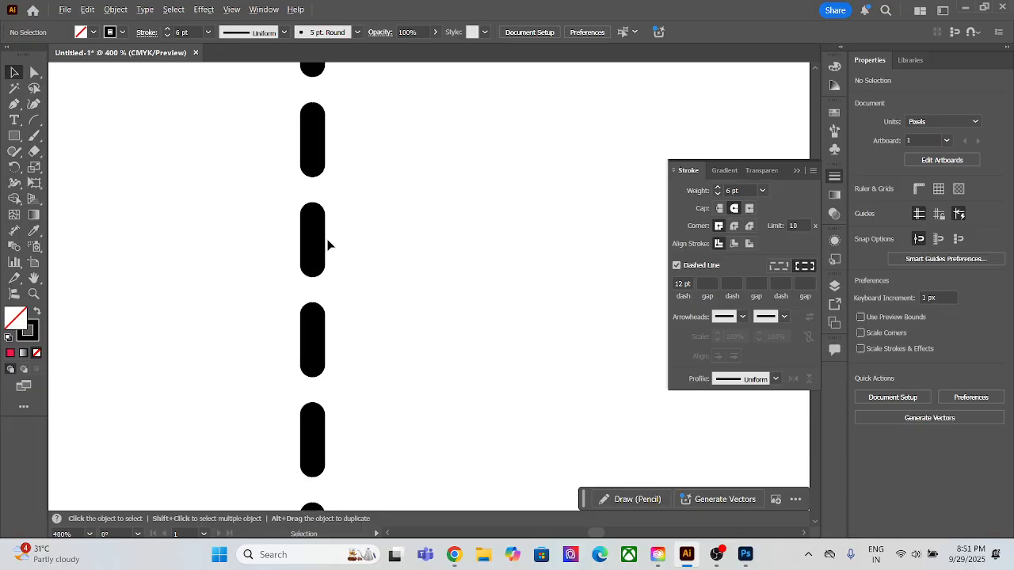
scroll(328, 244, "down", 6)
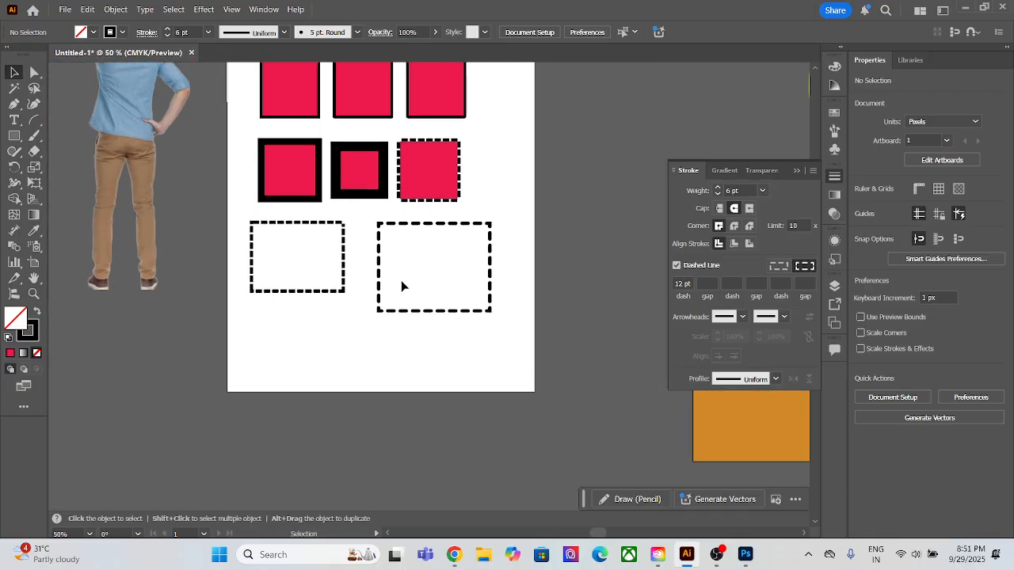
scroll(475, 267, "up", 2)
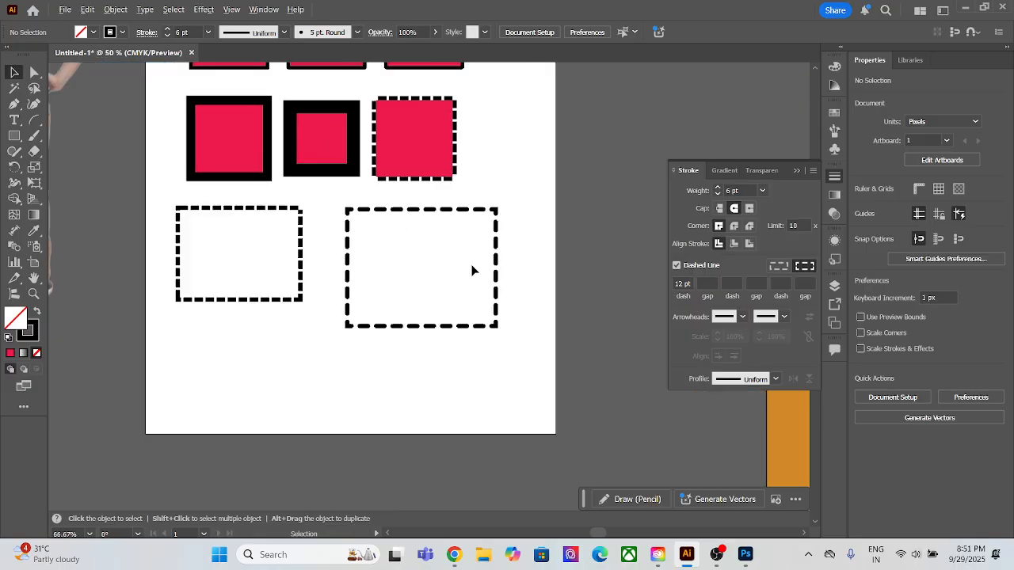
Draw a horizontal line segment about 169 px long in the empty area below the two unfilled dashed rectangles.
key("space")
left_click_drag(385, 407, 469, 301)
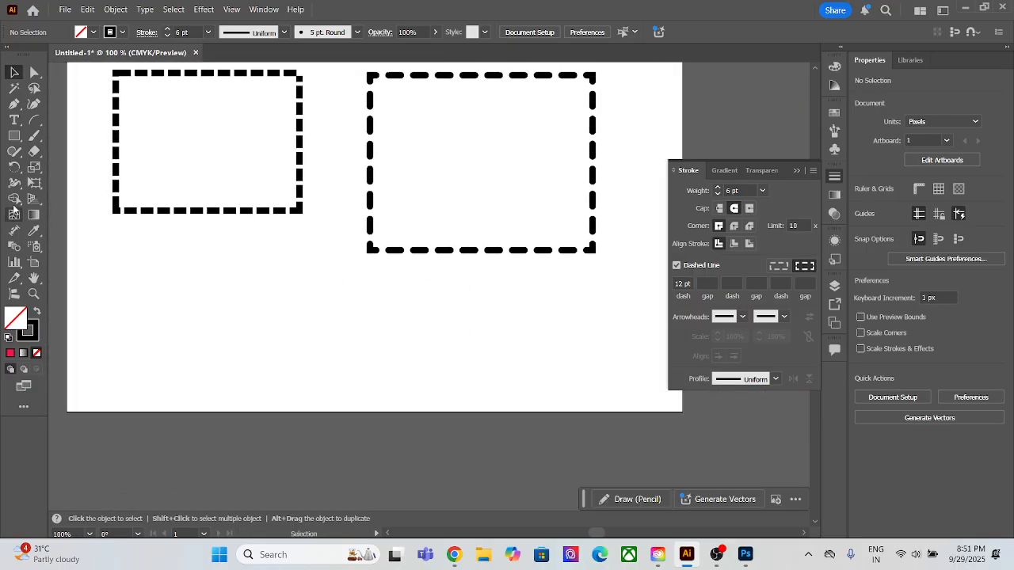
left_click(36, 122)
left_click_drag(38, 124, 79, 117)
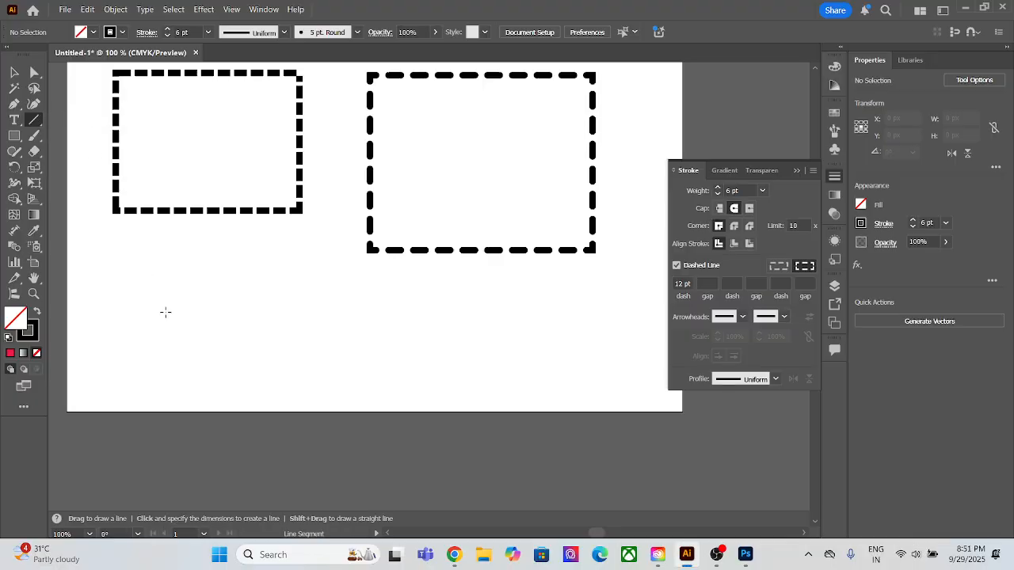
left_click_drag(164, 312, 340, 312)
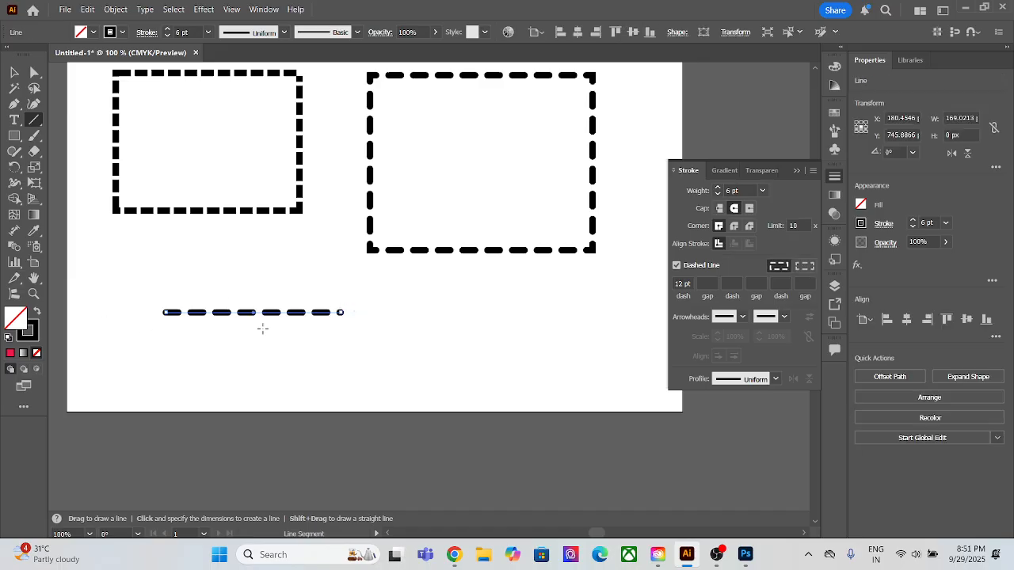
Turn off the dashed line option on the new line to give it a solid stroke.
left_click(677, 266)
left_click(677, 266)
left_click(677, 266)
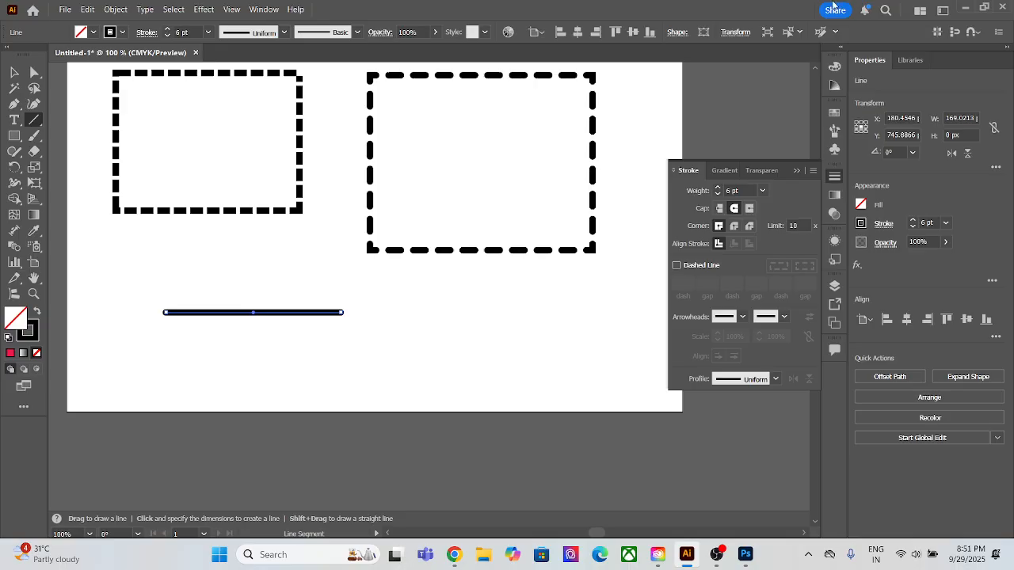
left_click(677, 266)
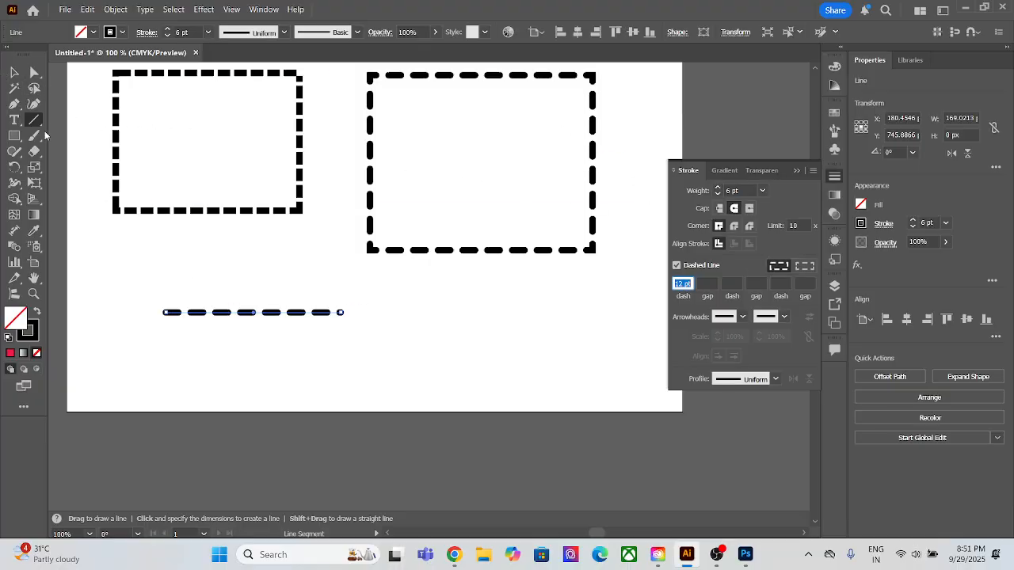
left_click(677, 265)
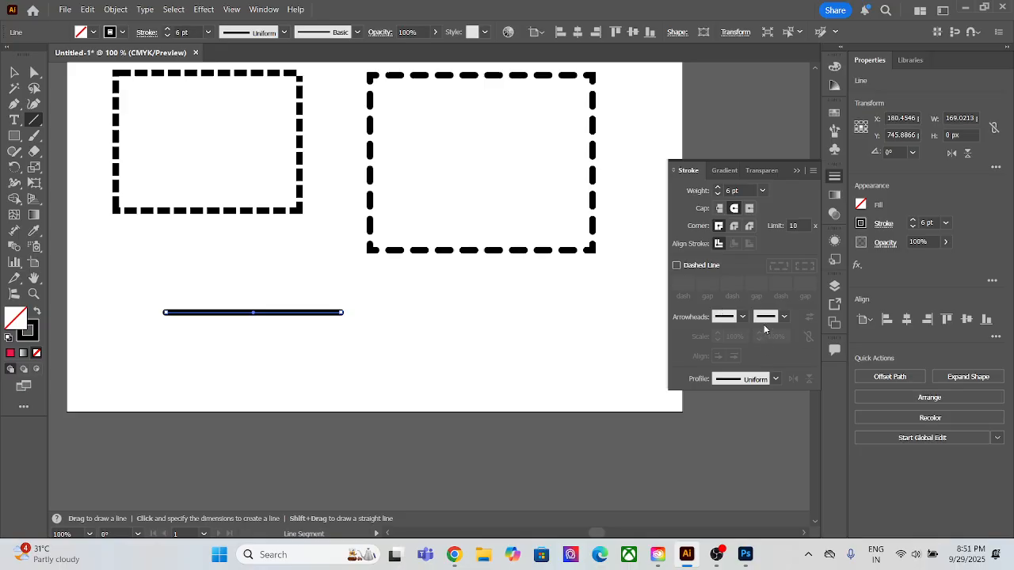
Duplicate the solid line to make a vertical stack of three parallel lines about 20 px apart.
key("v")
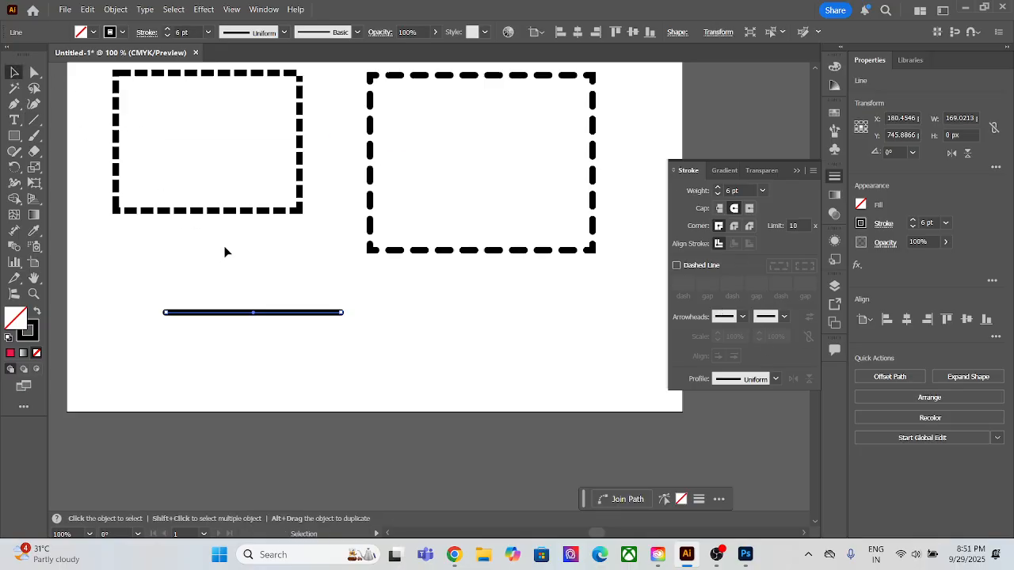
left_click(272, 302)
left_click_drag(279, 312, 288, 275)
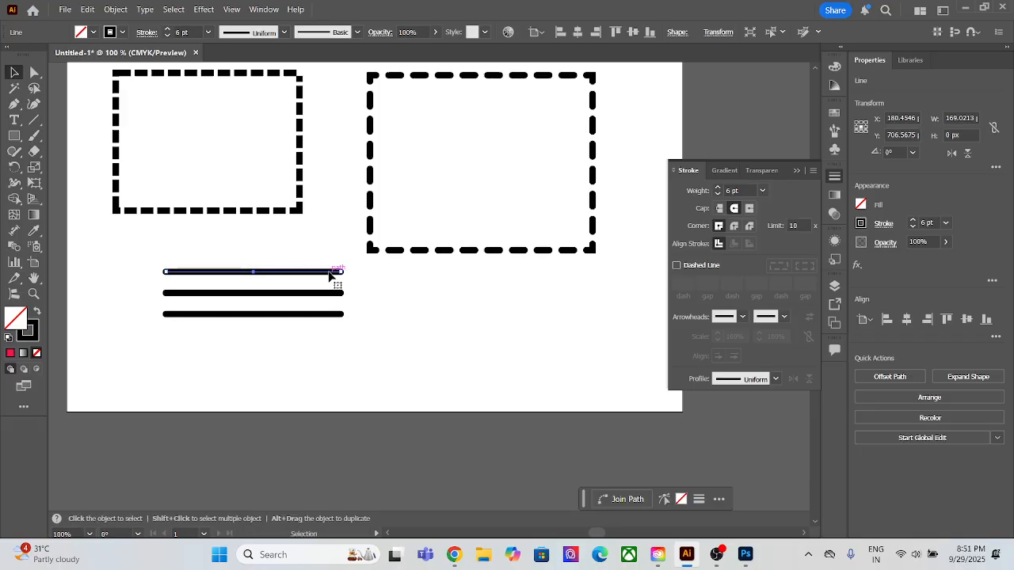
Give the top line of the stack a butt cap.
left_click(719, 207)
left_click(333, 298)
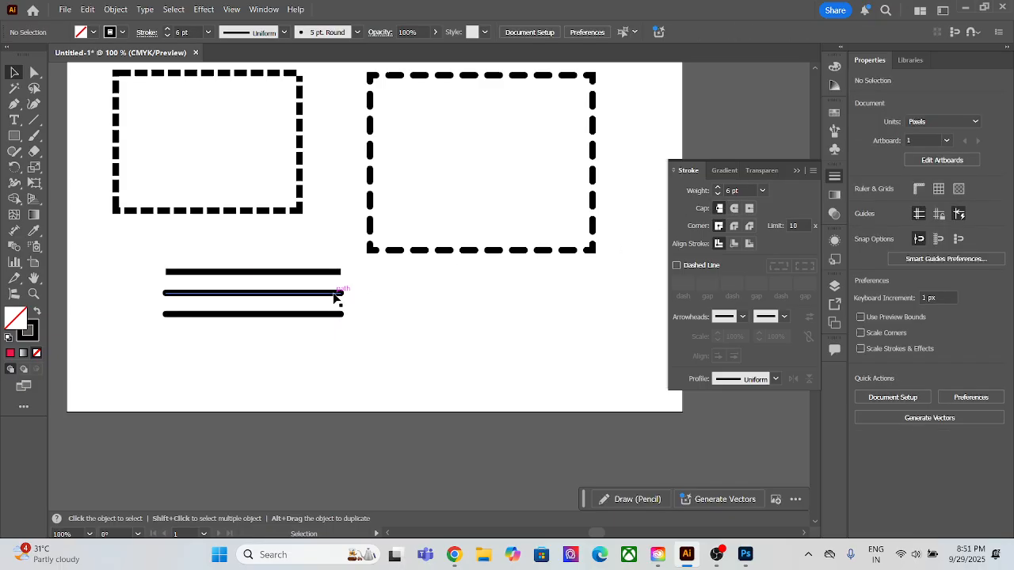
left_click(335, 294)
left_click(332, 315)
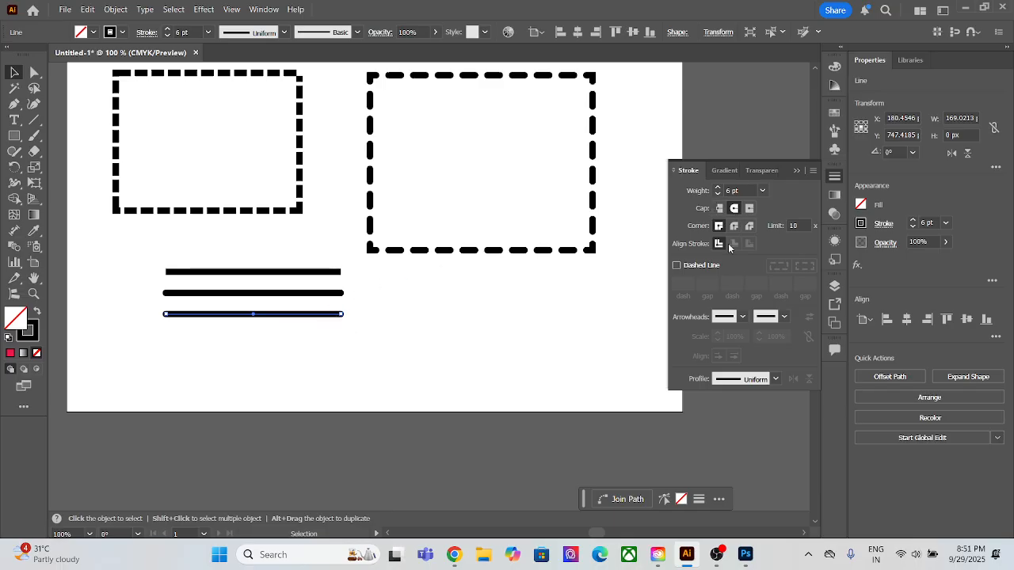
left_click(380, 305)
left_click_drag(448, 278, 324, 333)
left_click(741, 317)
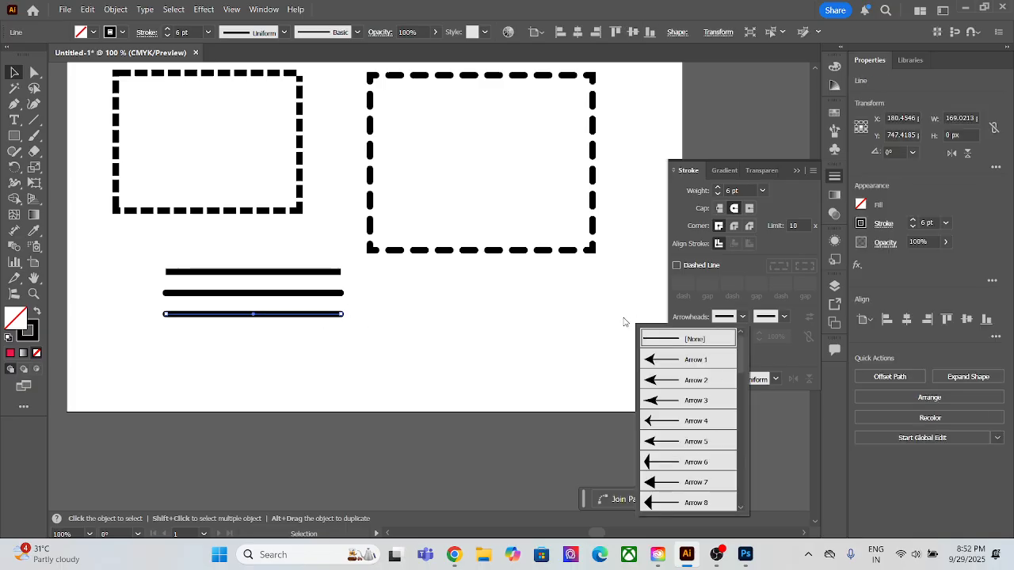
left_click(388, 317)
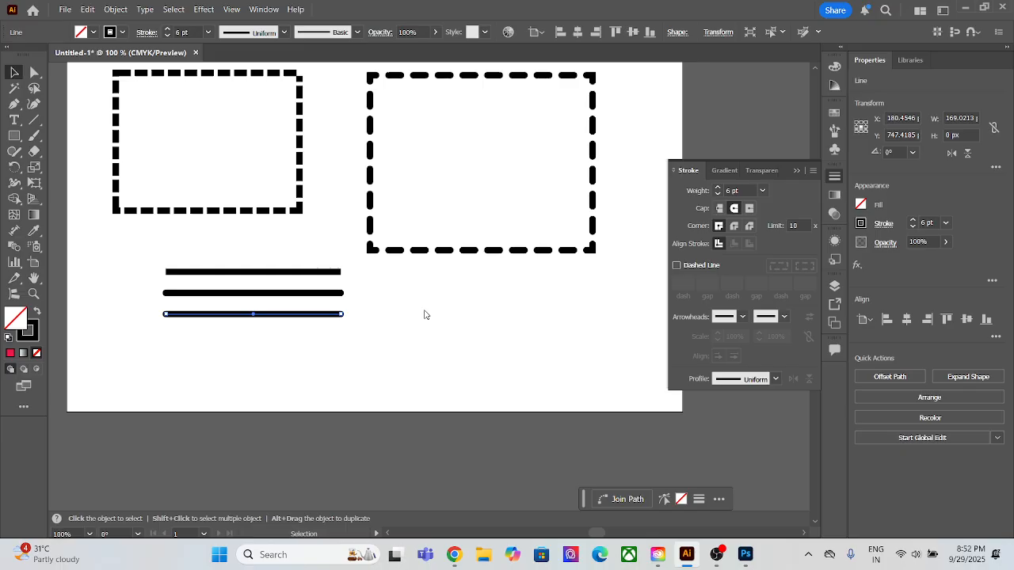
left_click_drag(131, 263, 423, 307)
left_click(423, 305)
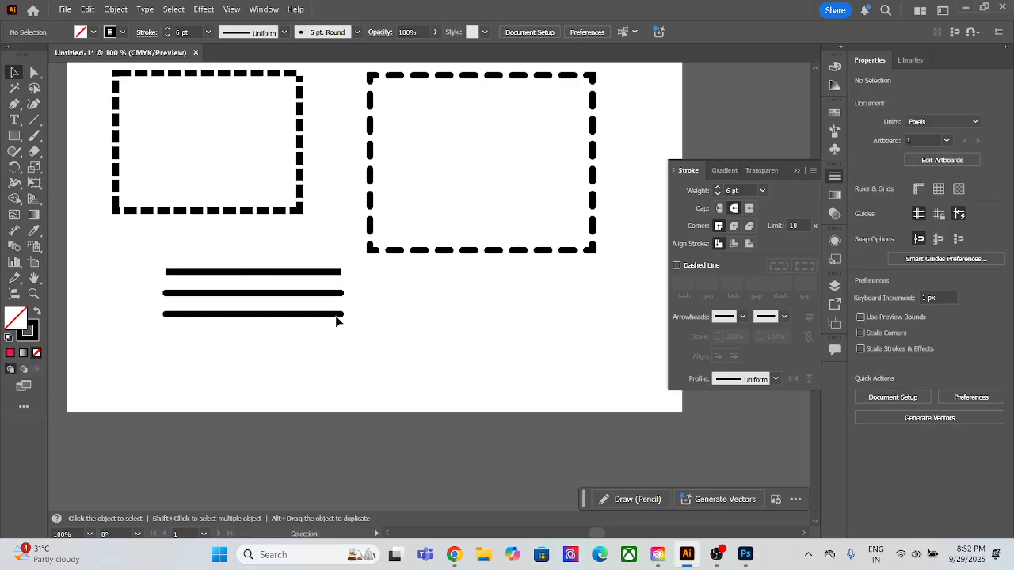
scroll(319, 319, "up", 1)
left_click_drag(316, 328, 395, 355)
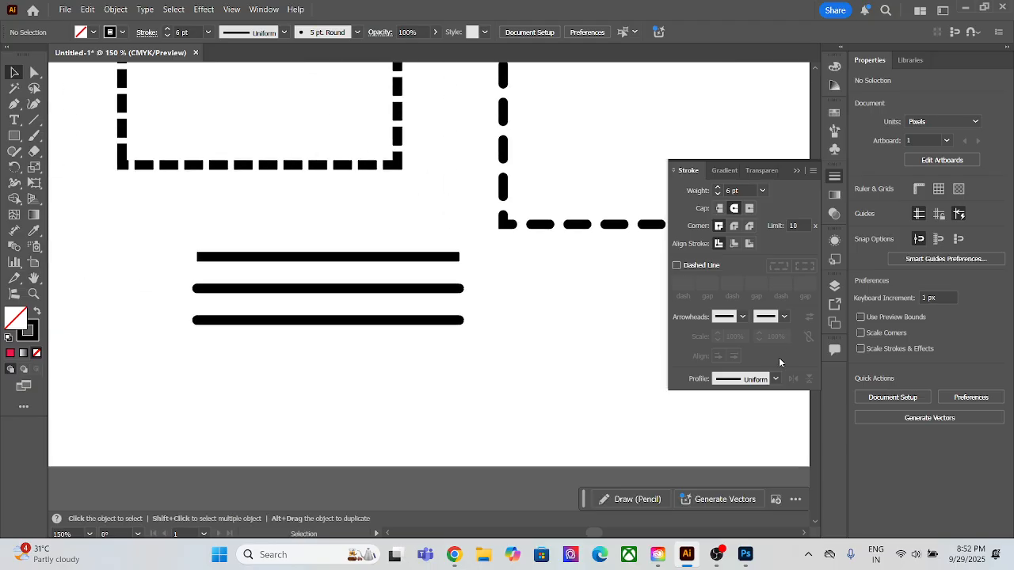
left_click(459, 289)
left_click(435, 327)
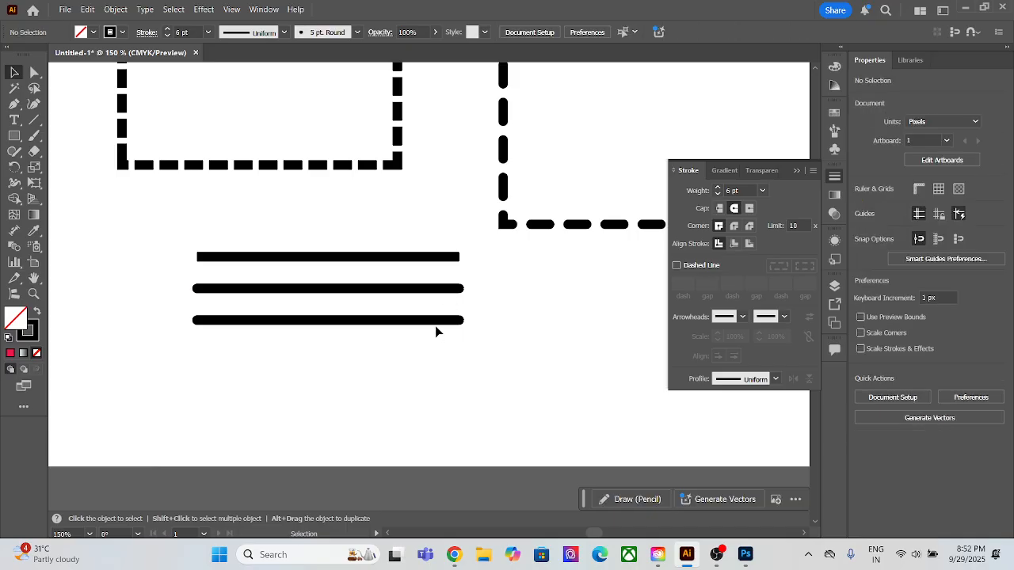
left_click(748, 245)
left_click(719, 245)
left_click(440, 321)
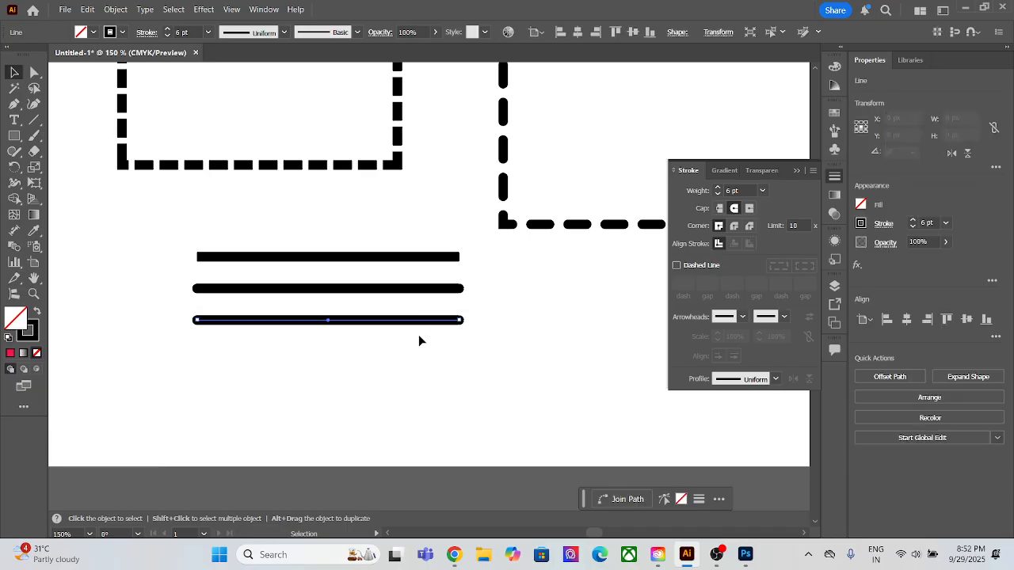
left_click(756, 380)
left_click(568, 331)
left_click(483, 324)
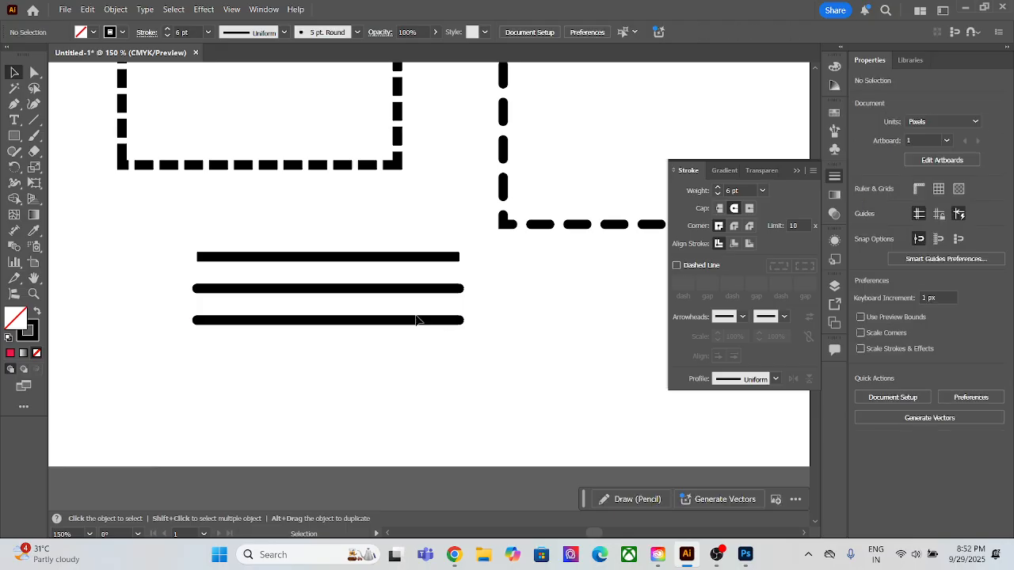
Compare the path lengths and visible stroke ends of the butt-capped top line and the round-capped middle line.
left_click_drag(166, 246, 238, 333)
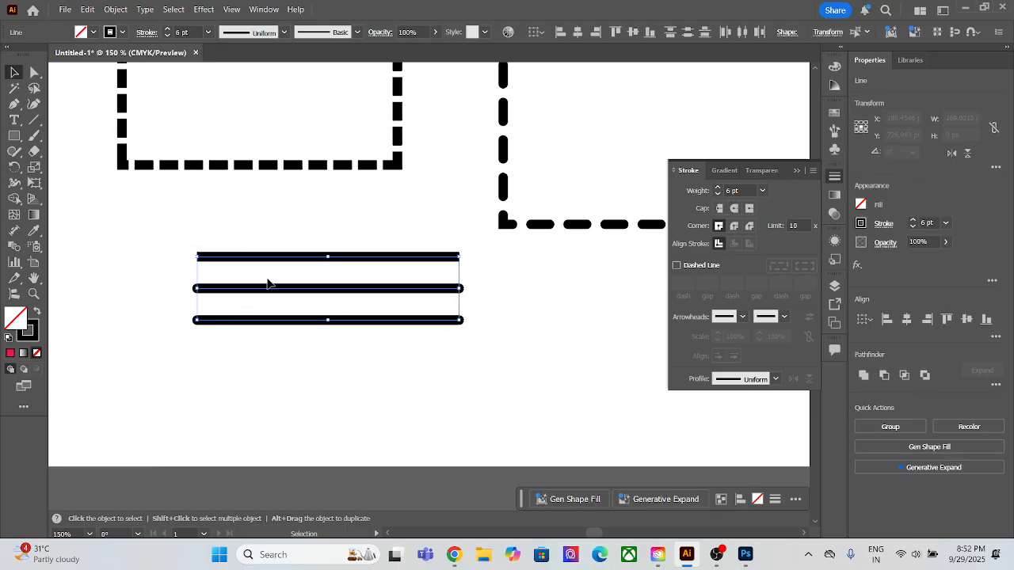
left_click(341, 230)
scroll(353, 290, "up", 2)
scroll(353, 292, "up", 1)
key("space")
left_click_drag(373, 249, 484, 278)
scroll(342, 260, "down", 2)
left_click(334, 252)
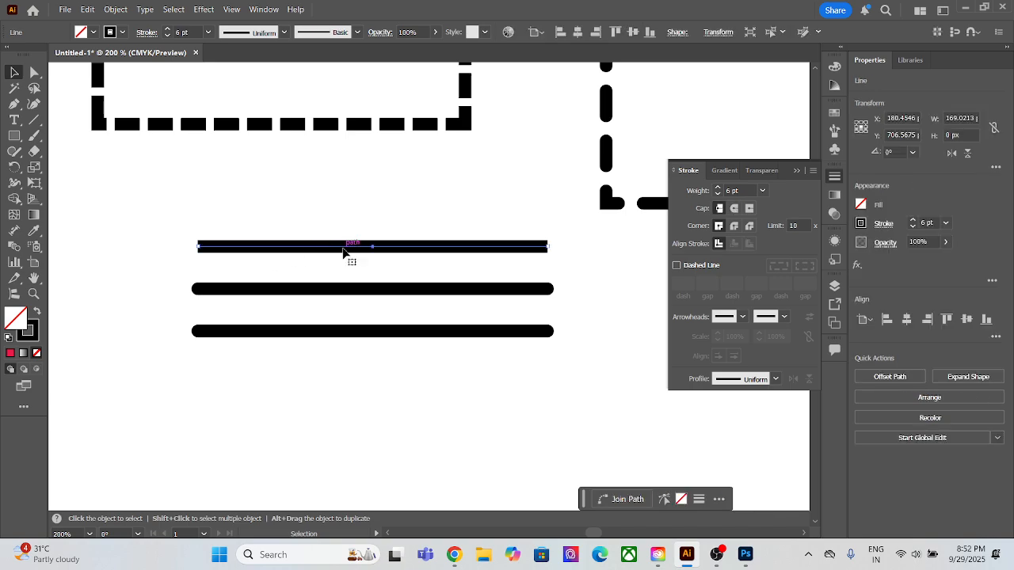
scroll(344, 255, "up", 1)
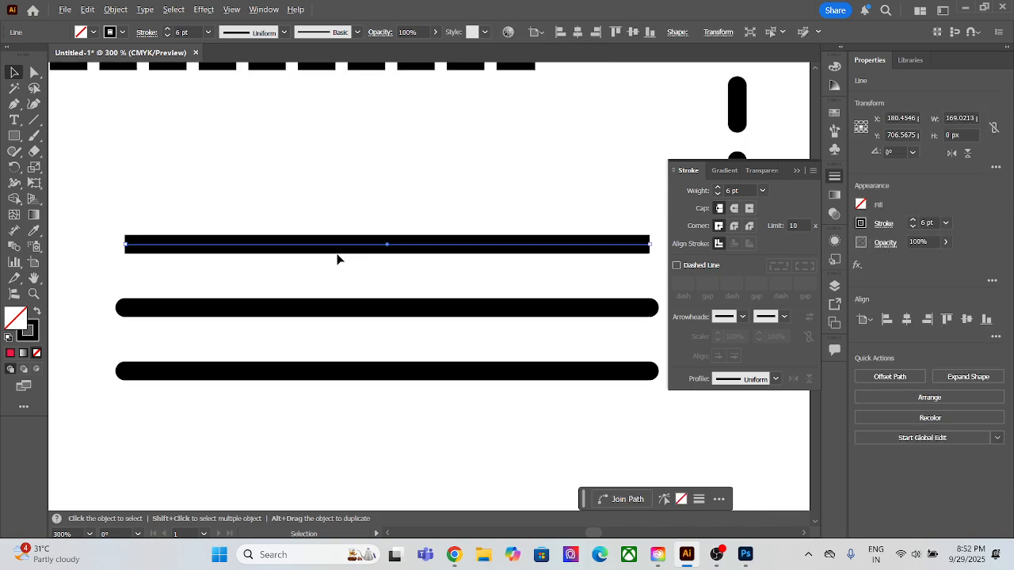
left_click(217, 294)
left_click(266, 301)
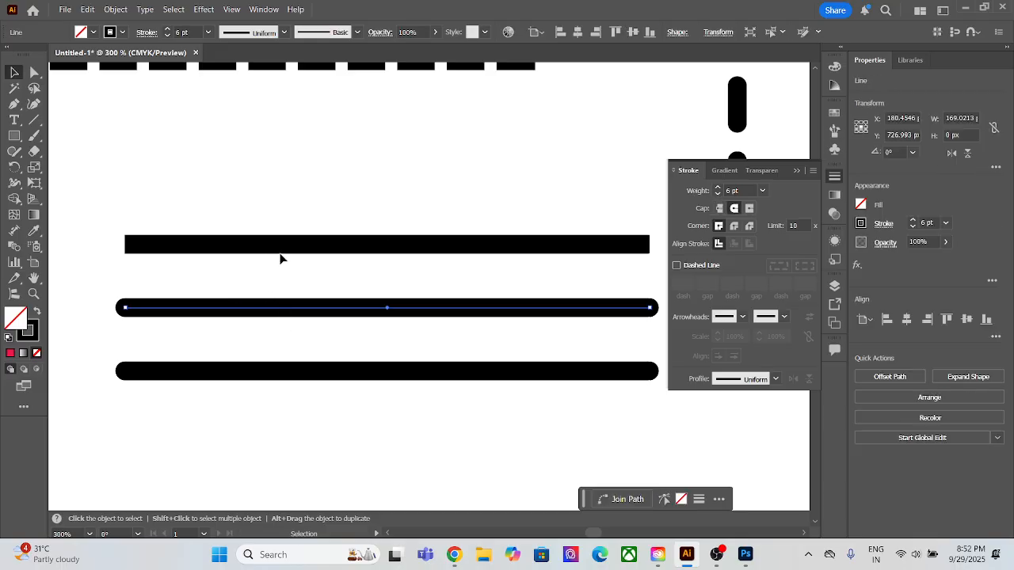
Examine where the starting anchor points of the top and middle lines sit relative to their butt and round caps.
left_click(145, 245)
scroll(127, 248, "up", 4)
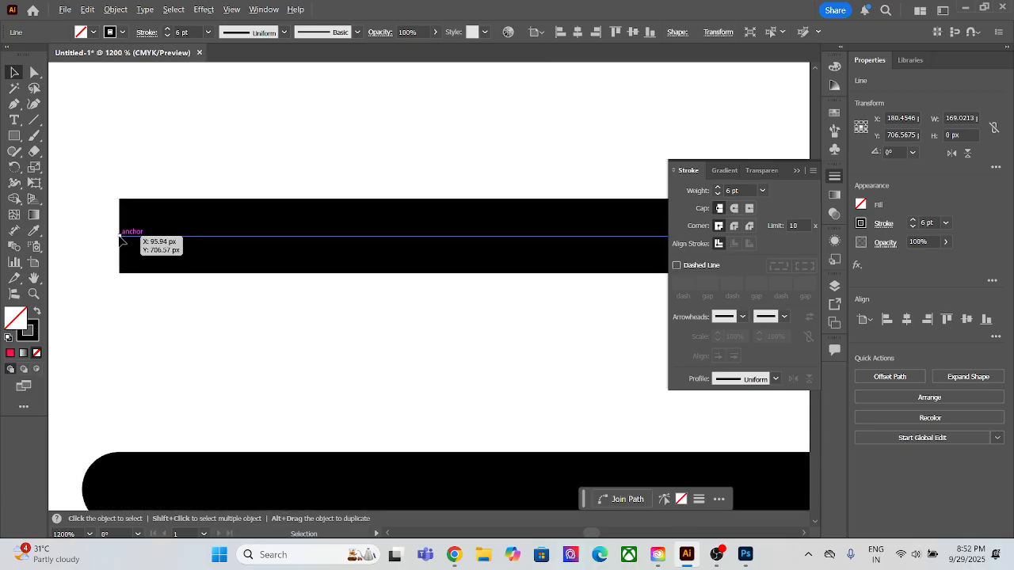
scroll(121, 240, "down", 3)
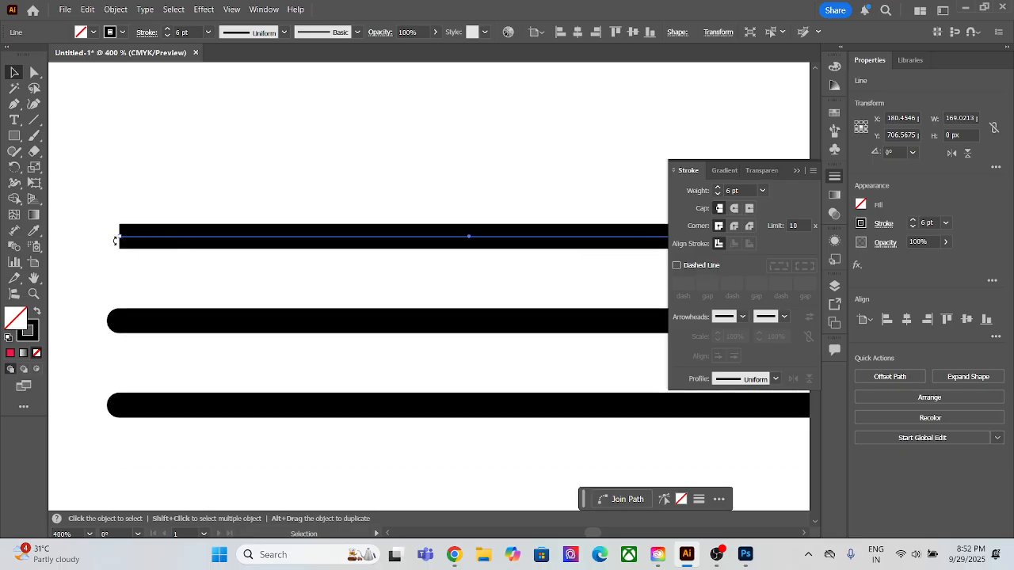
left_click(108, 295)
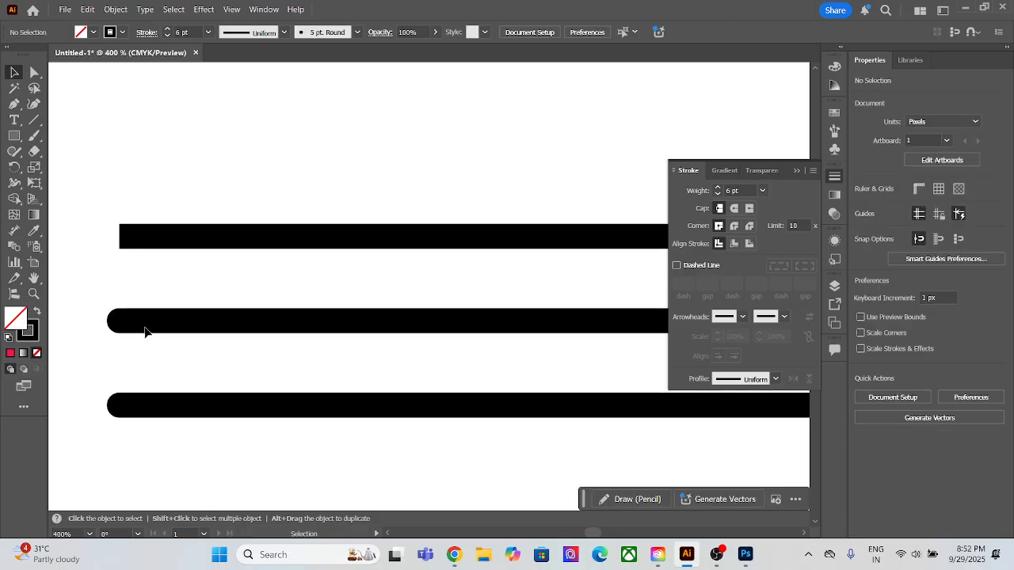
left_click(139, 329)
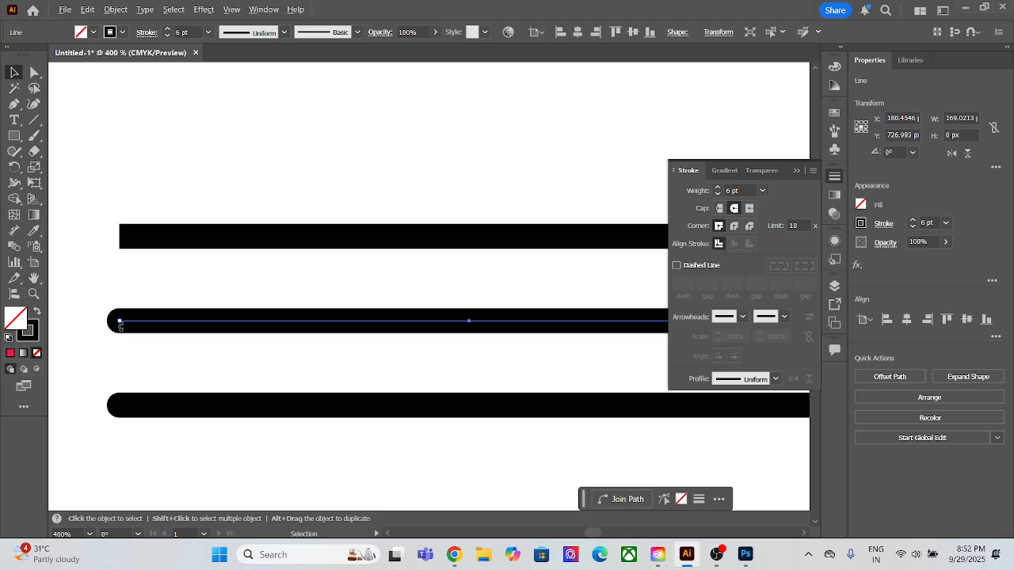
scroll(118, 319, "up", 3)
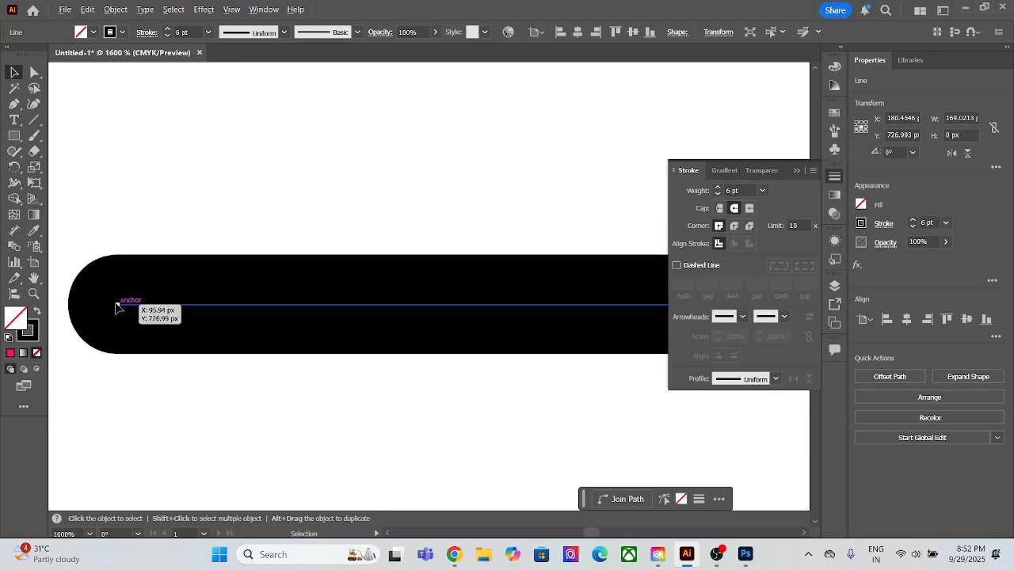
scroll(118, 309, "down", 4)
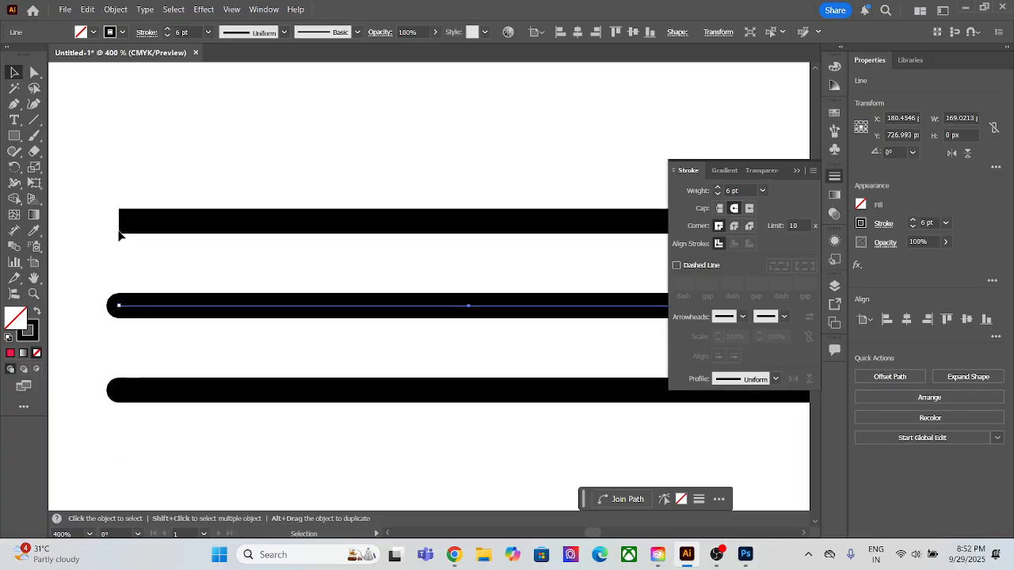
Give the bottom line of the stack a round corner join and deselect it.
scroll(133, 315, "down", 2)
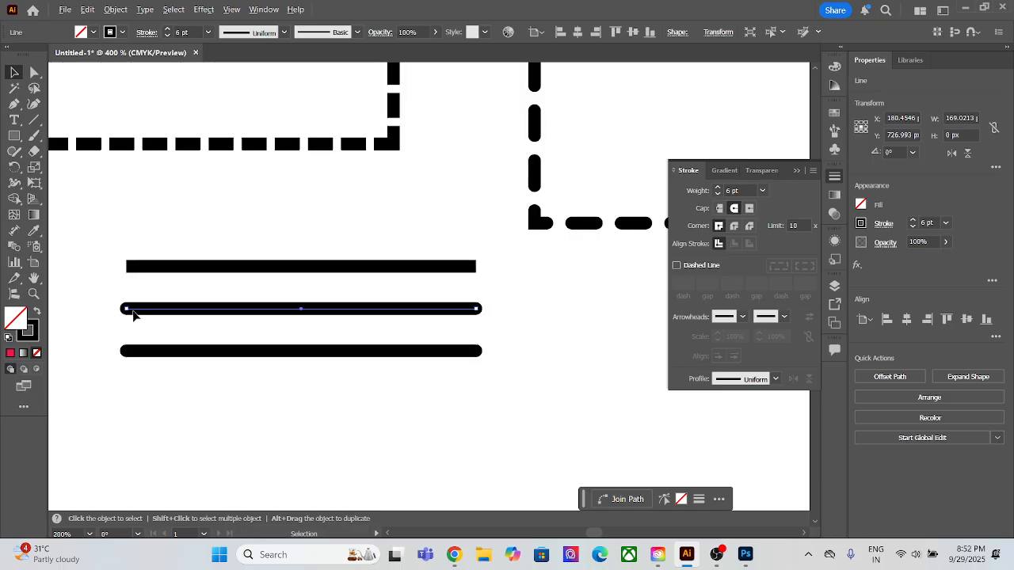
scroll(159, 317, "down", 1)
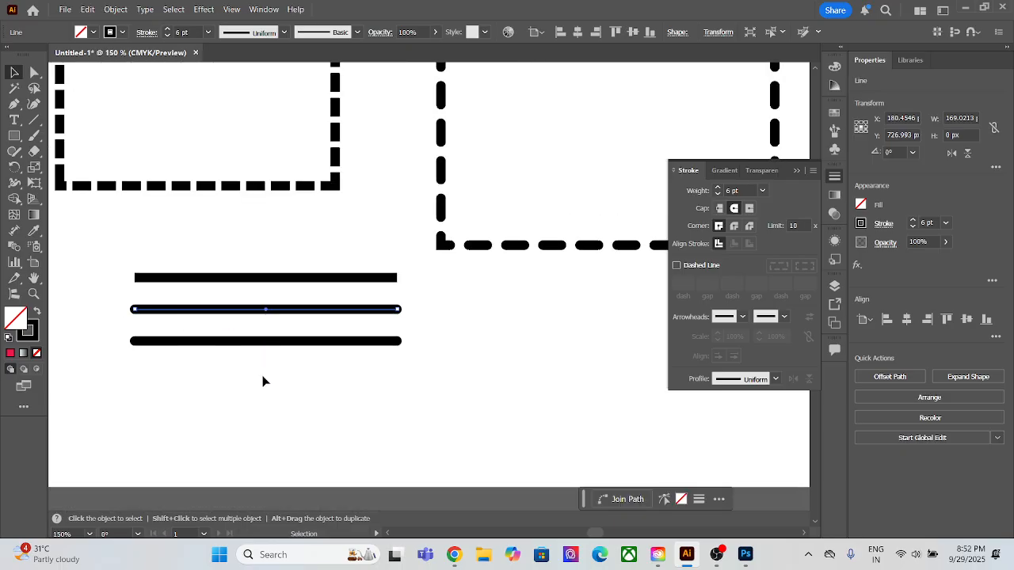
left_click(261, 340)
scroll(300, 356, "up", 2)
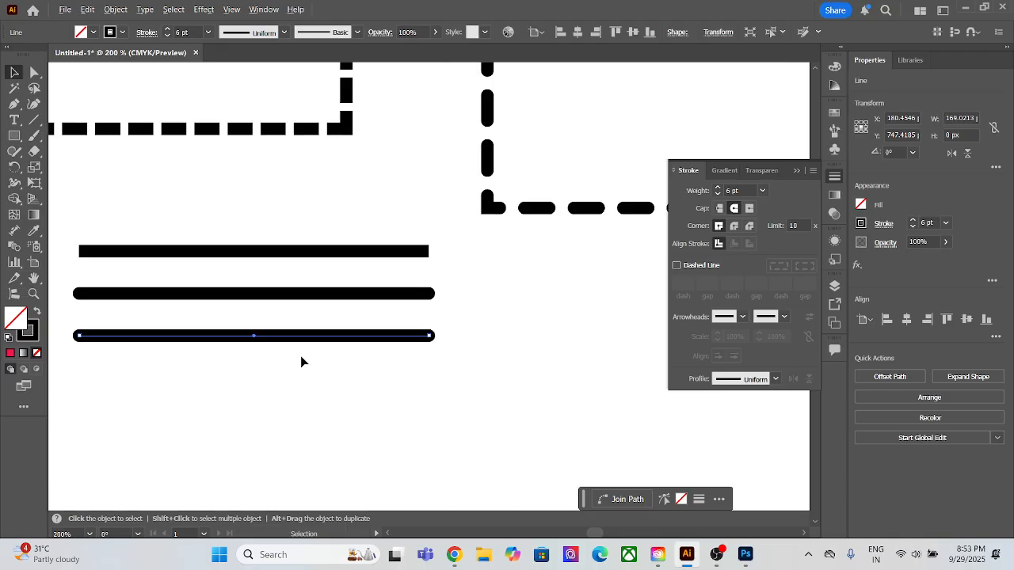
left_click(733, 225)
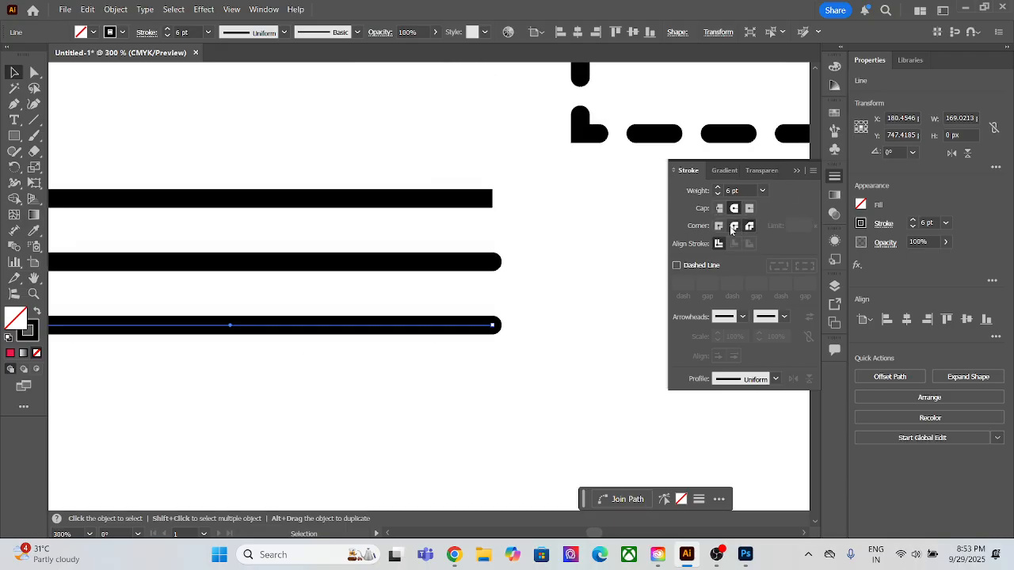
left_click(472, 361)
scroll(472, 361, "down", 2)
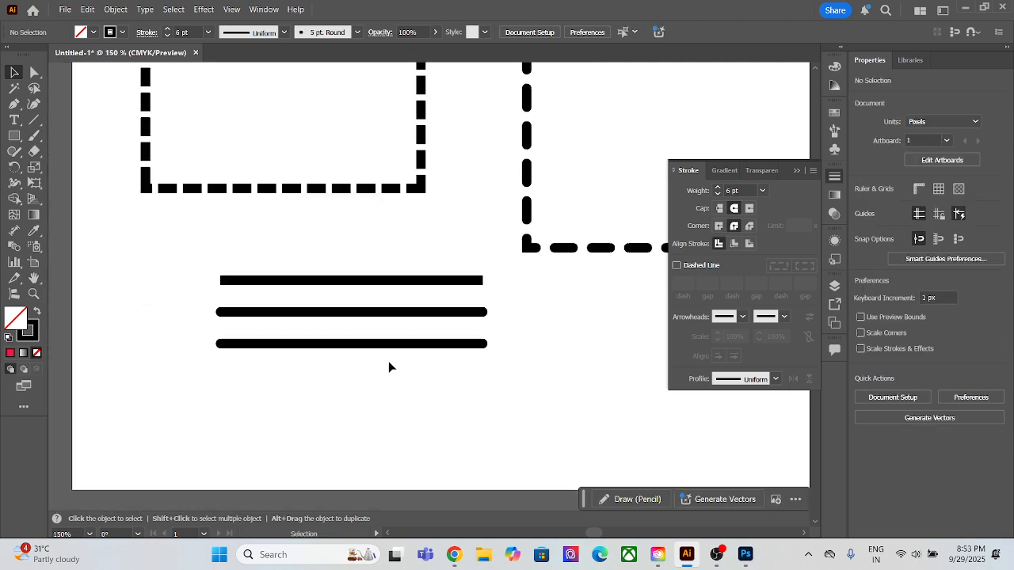
Add a barbed, swept-back arrowhead to the start of the bottom line.
left_click(303, 344)
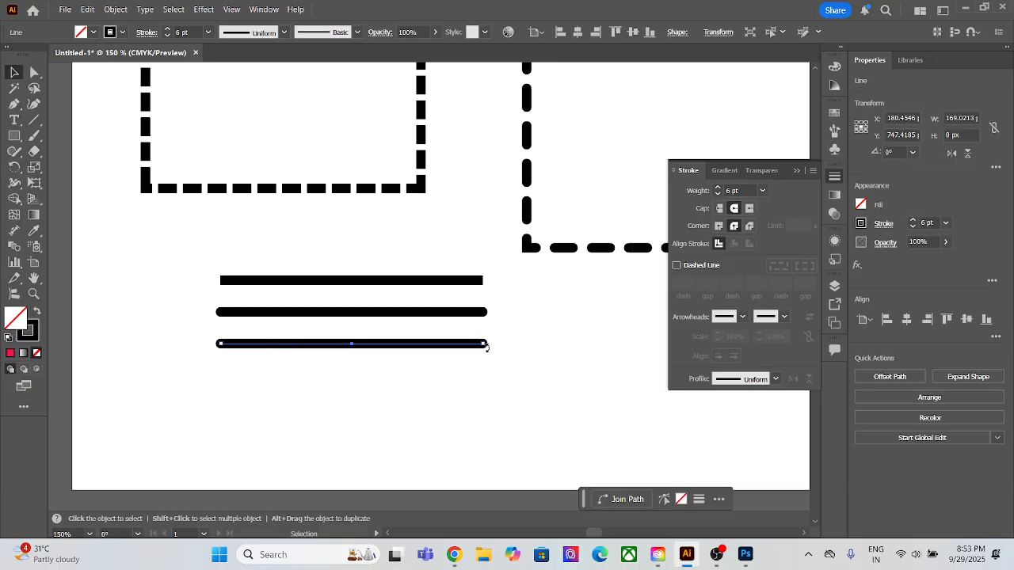
left_click(727, 319)
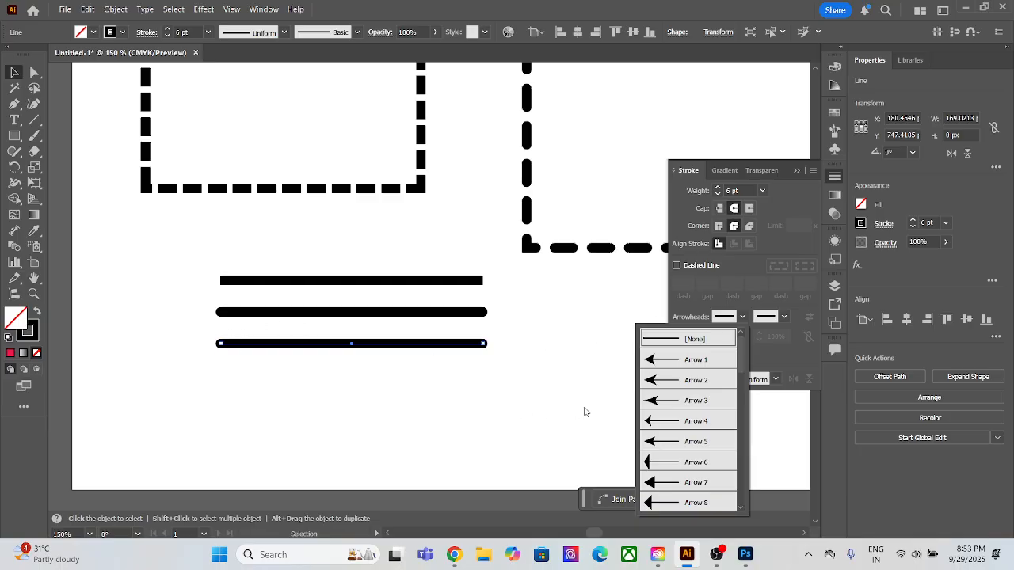
scroll(654, 372, "down", 2)
scroll(654, 362, "up", 1)
left_click(646, 358)
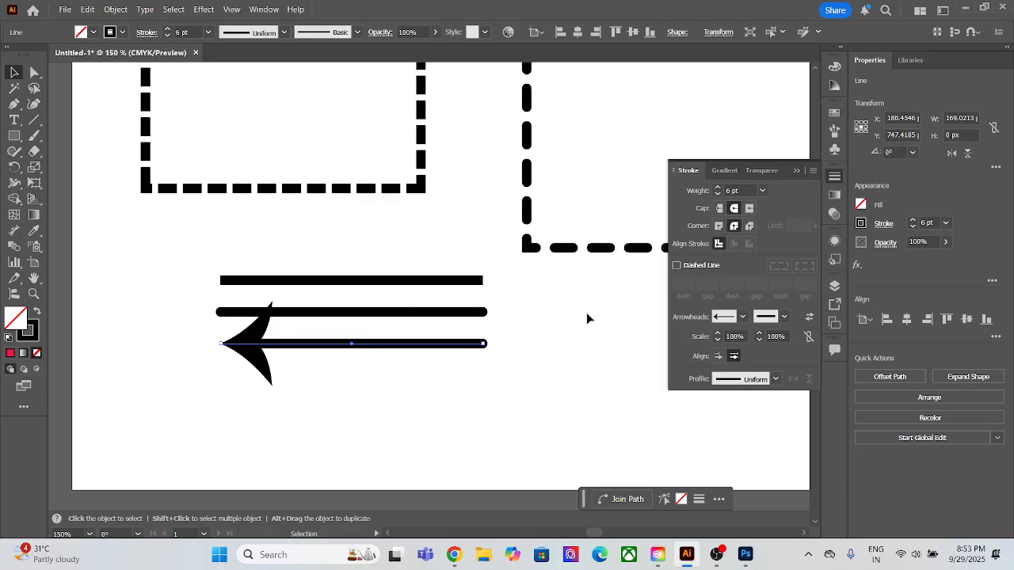
Add the feathered Arrow 18 to the bottom line's other end and move the arrow about 29 px down.
left_click(783, 317)
scroll(726, 496, "down", 4)
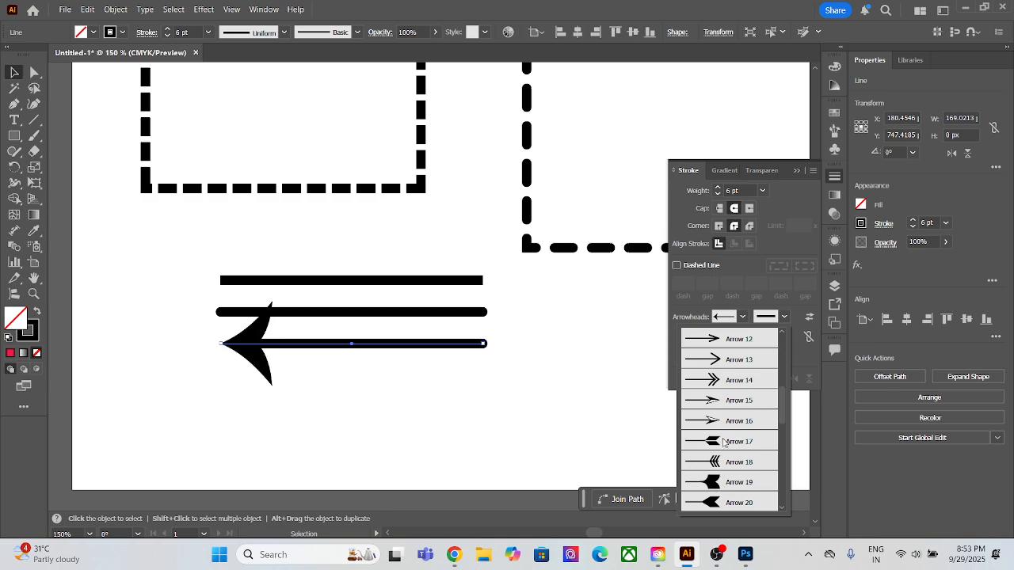
left_click(719, 463)
left_click(526, 356)
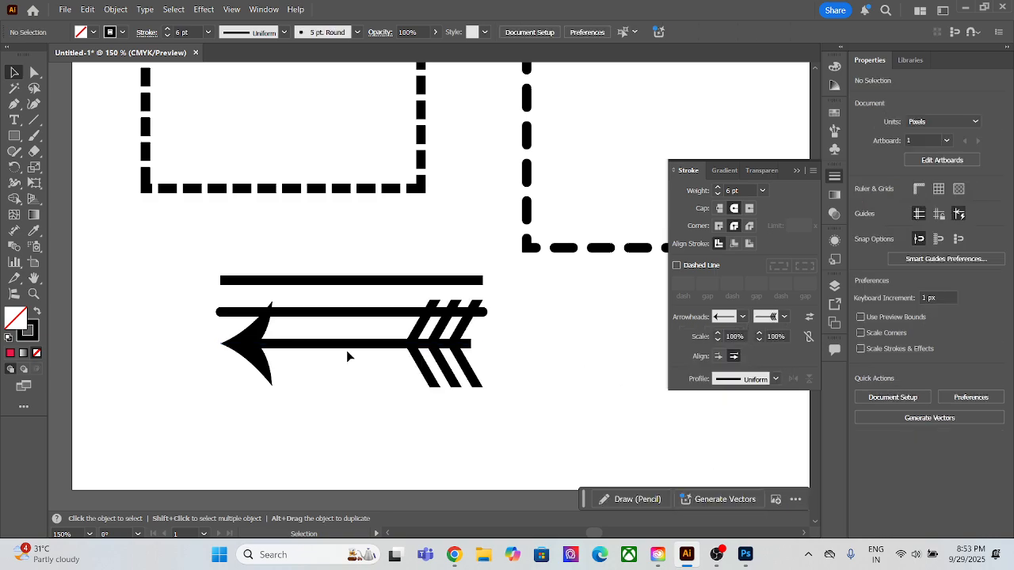
left_click_drag(344, 344, 372, 389)
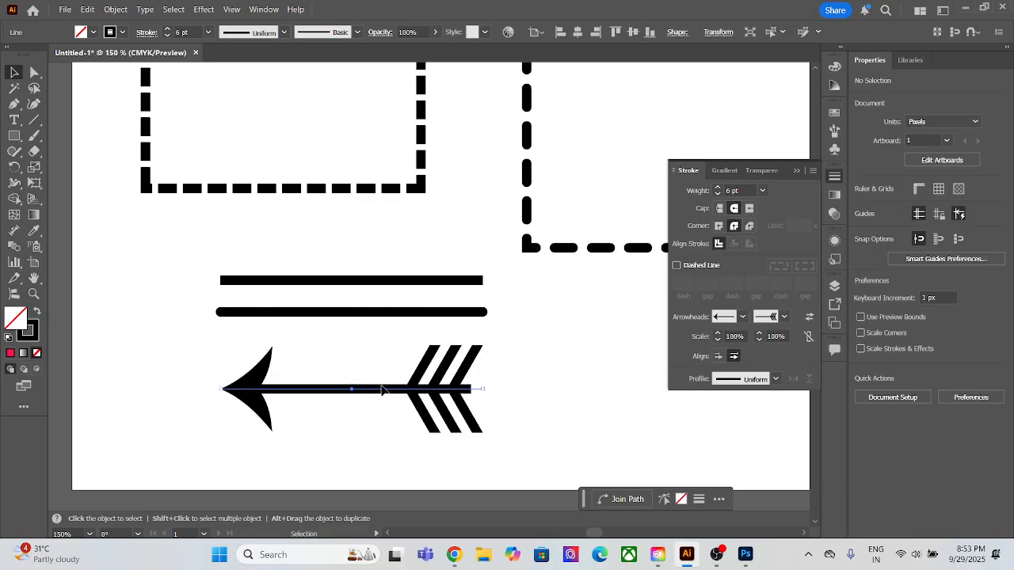
Try extending the arrow tips beyond the path's ends, and return to placing the tips at the path's ends.
scroll(427, 400, "up", 2)
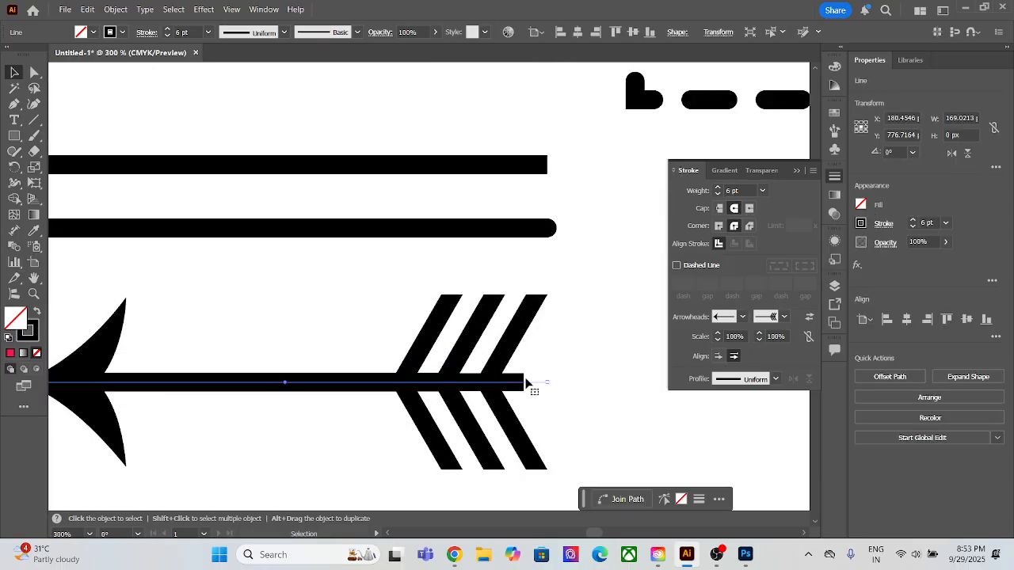
left_click(718, 357)
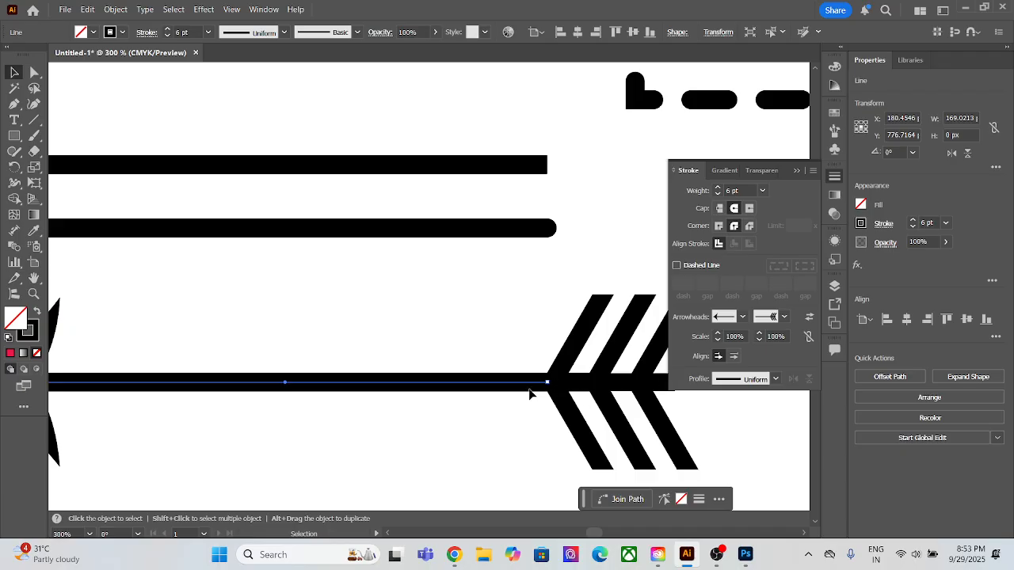
scroll(519, 388, "down", 2)
scroll(283, 396, "up", 2)
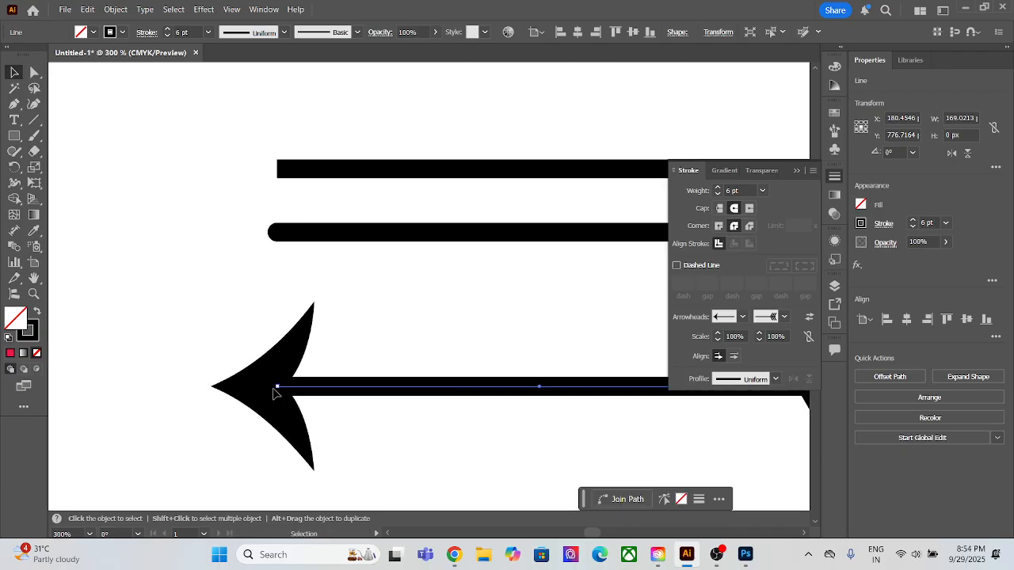
left_click(733, 357)
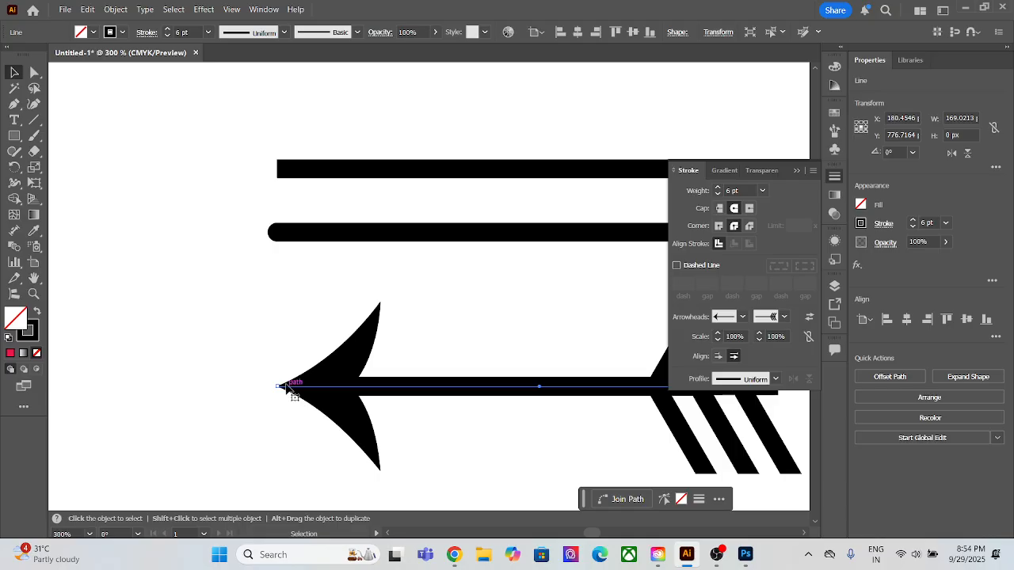
Examine where the arrowhead's tip sits relative to the path's start anchor.
scroll(261, 392, "up", 3)
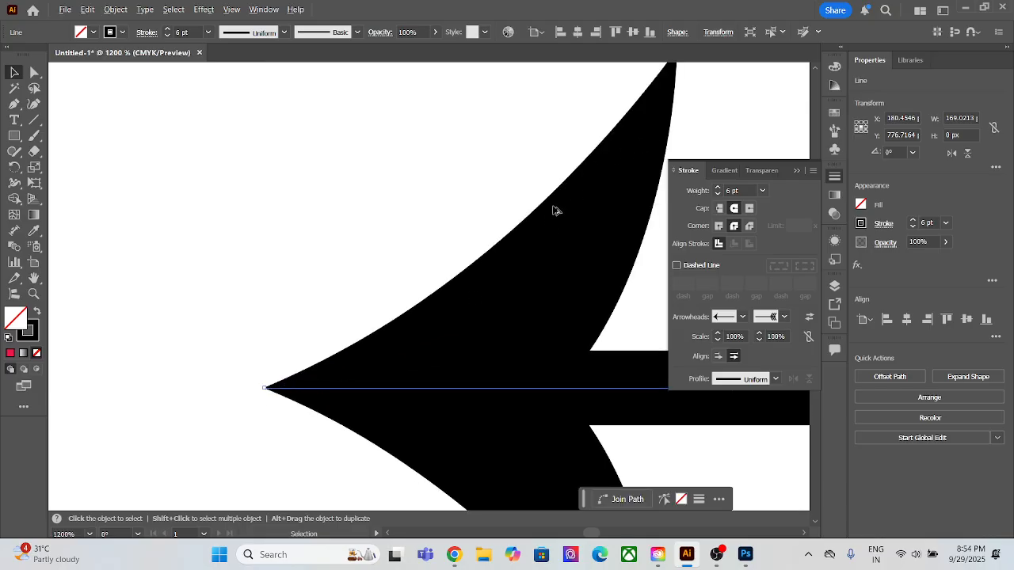
scroll(518, 262, "down", 5)
scroll(400, 263, "up", 2)
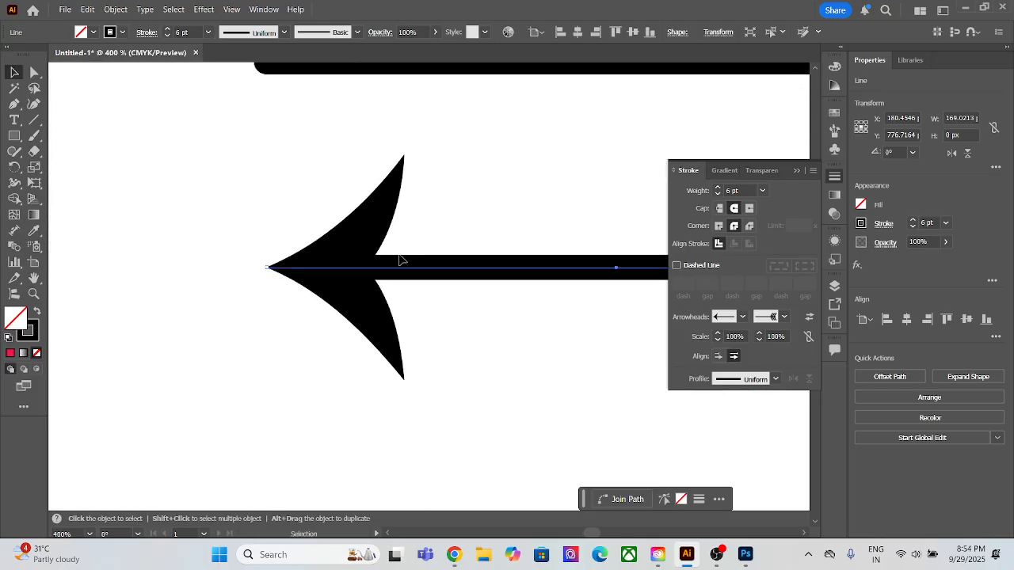
scroll(416, 285, "up", 4)
scroll(412, 281, "down", 4)
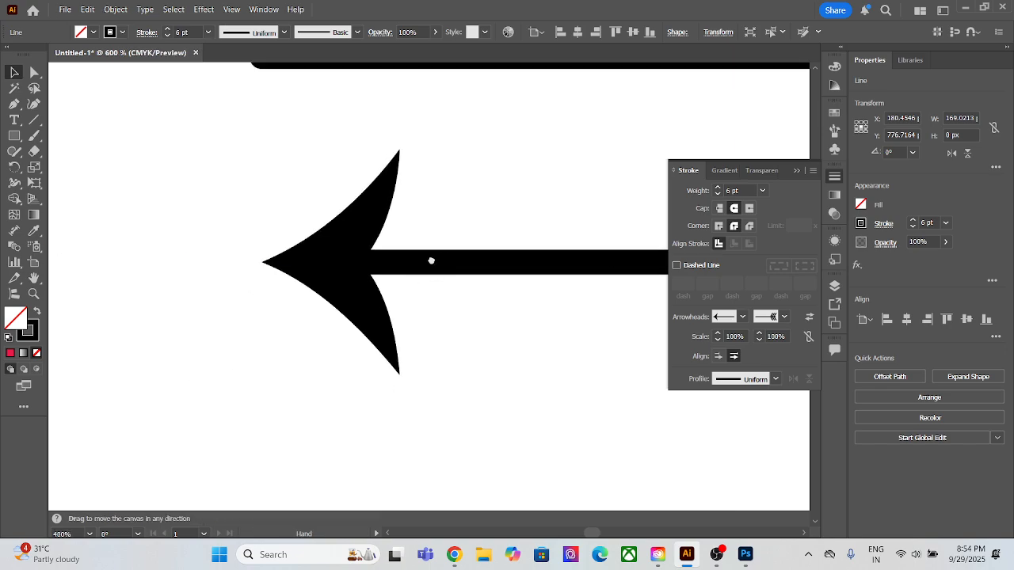
scroll(409, 285, "up", 2)
scroll(408, 285, "down", 1)
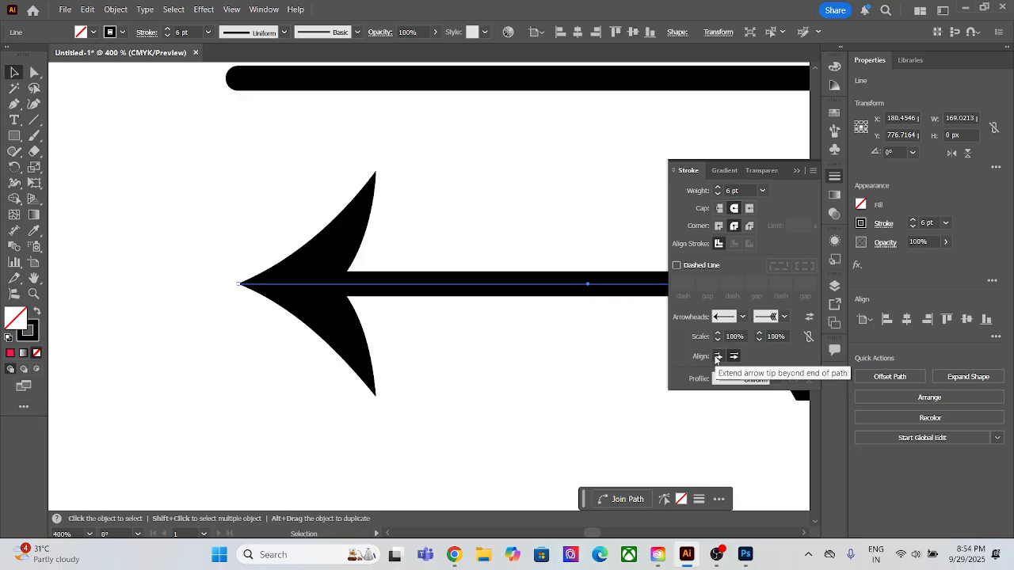
Compare both arrowhead alignments on the line and set the arrow tips to extend beyond the end of the path.
left_click(717, 357)
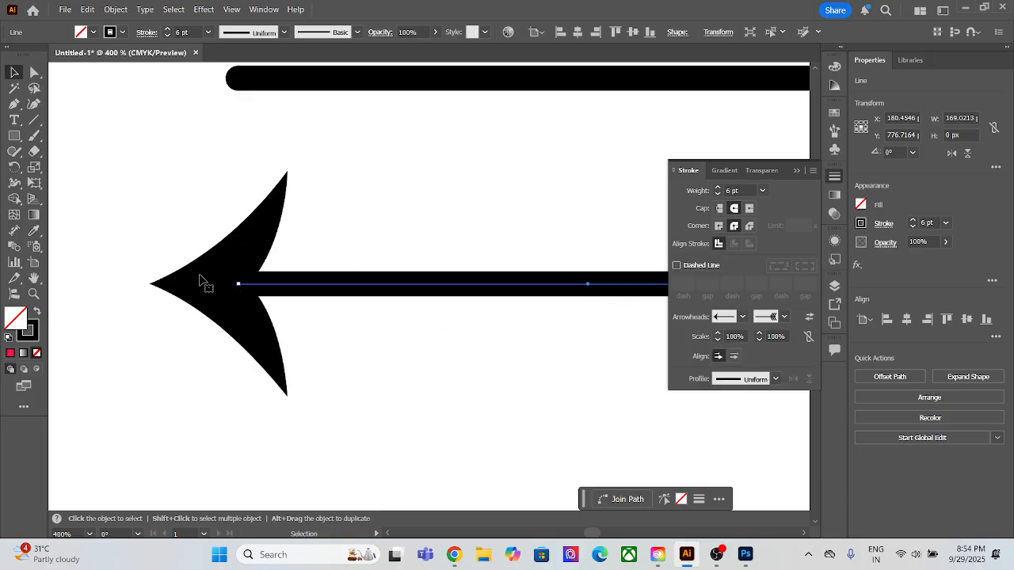
left_click(733, 357)
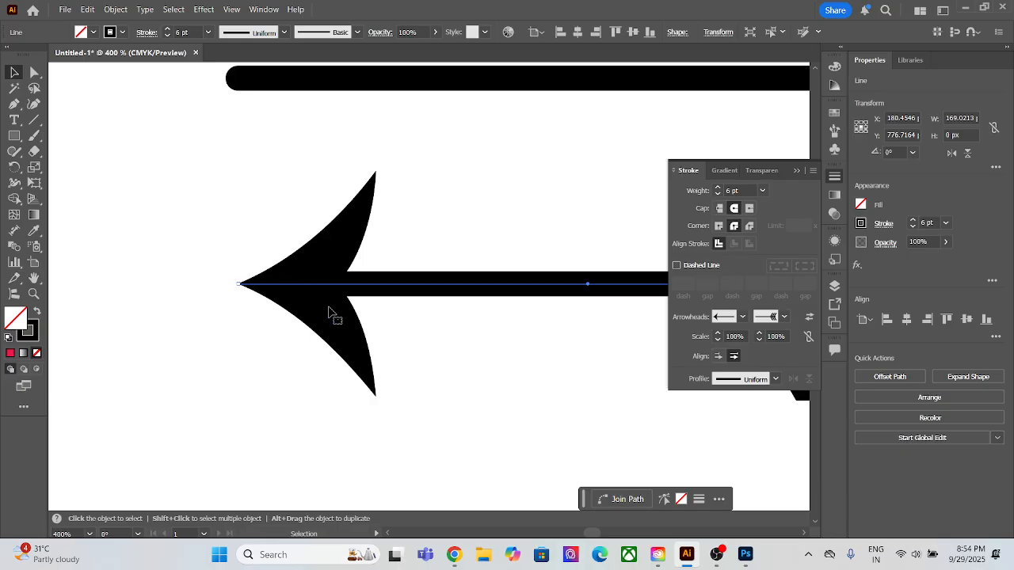
scroll(330, 312, "down", 2)
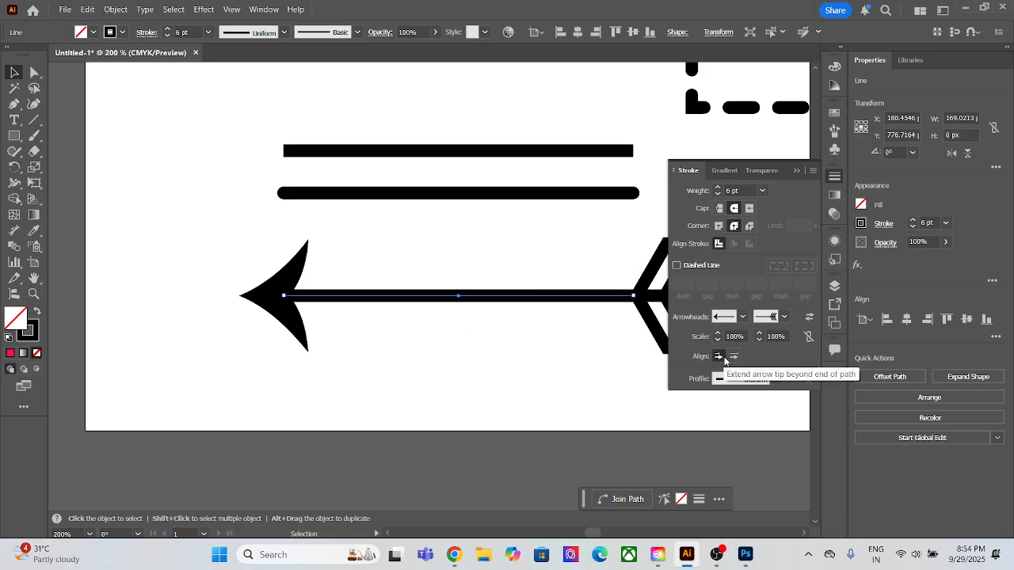
left_click_drag(531, 361, 409, 339)
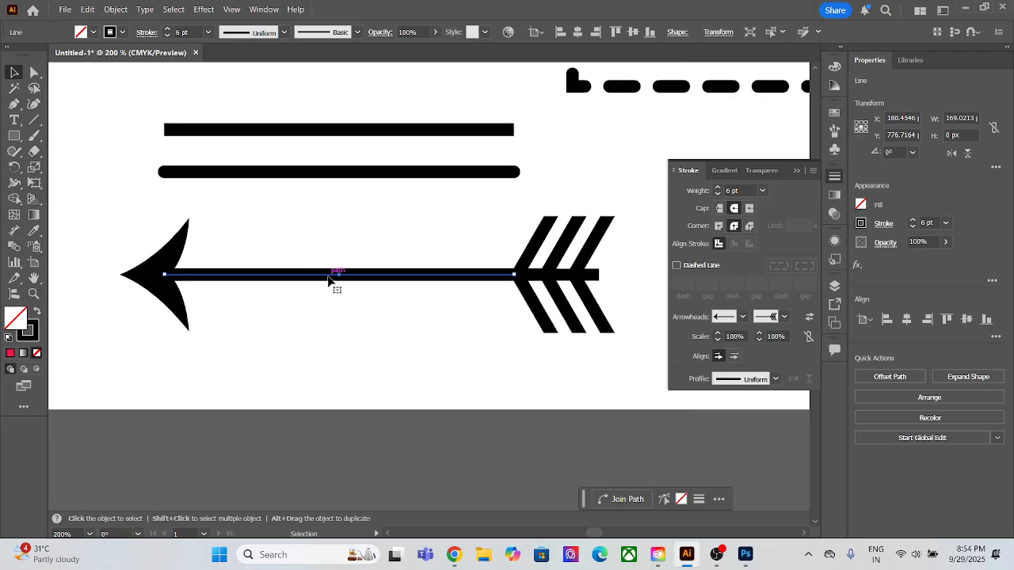
Move the arrow about 11 px left and 16 px up, and make it a dashed line with 12 pt dashes.
left_click_drag(329, 275, 305, 247)
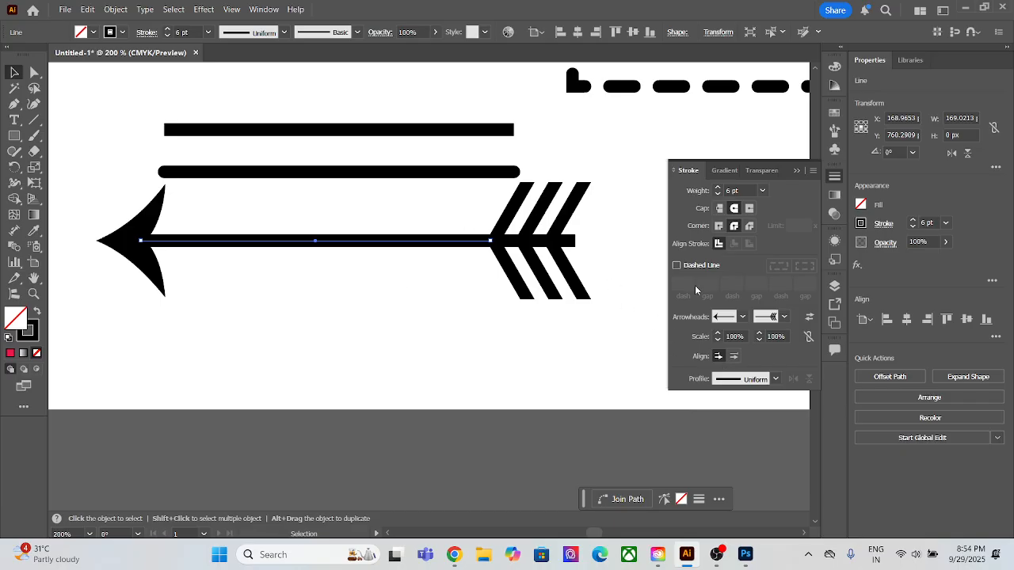
left_click(677, 265)
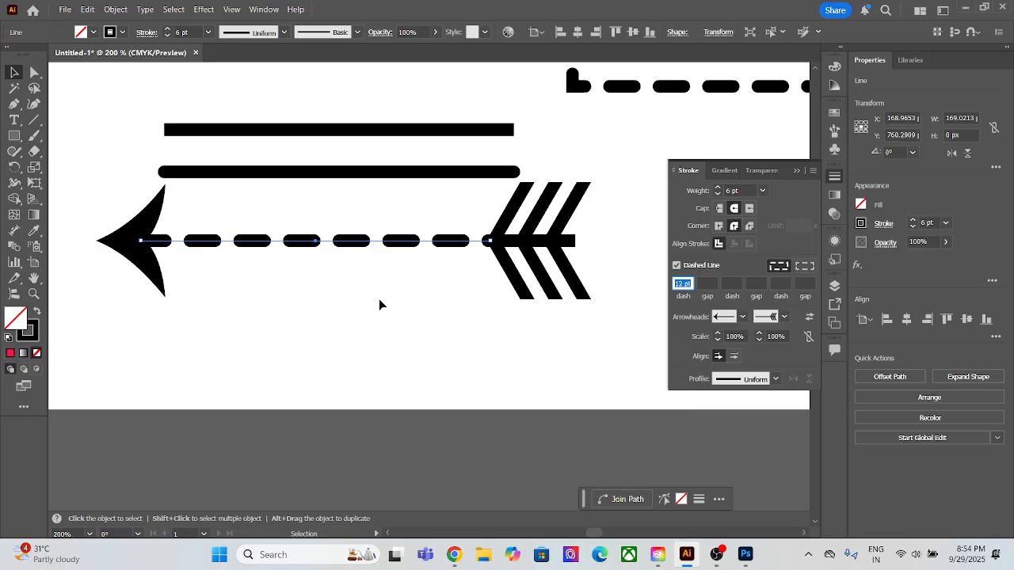
scroll(379, 305, "down", 2)
scroll(379, 304, "up", 6)
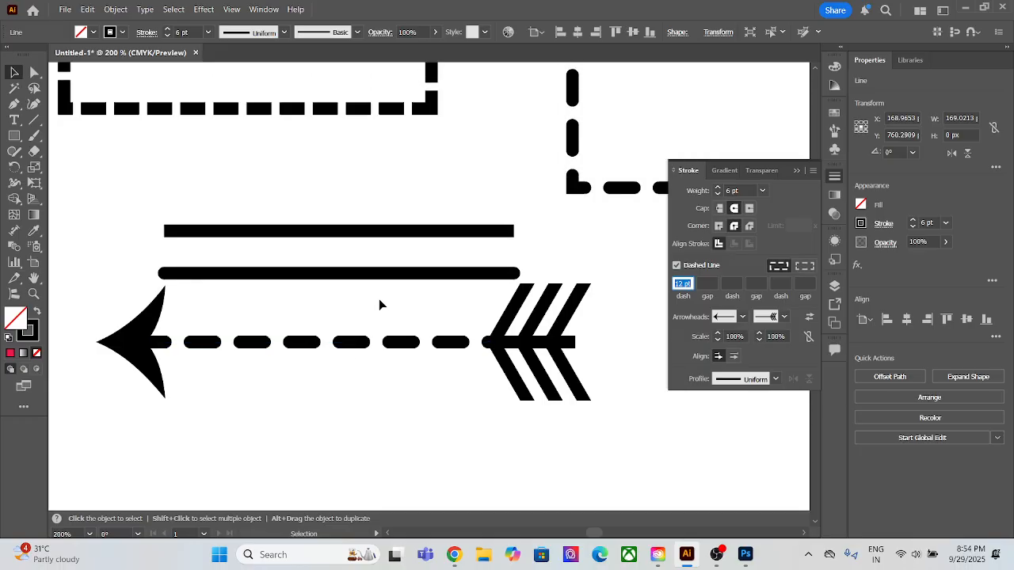
scroll(378, 304, "down", 2)
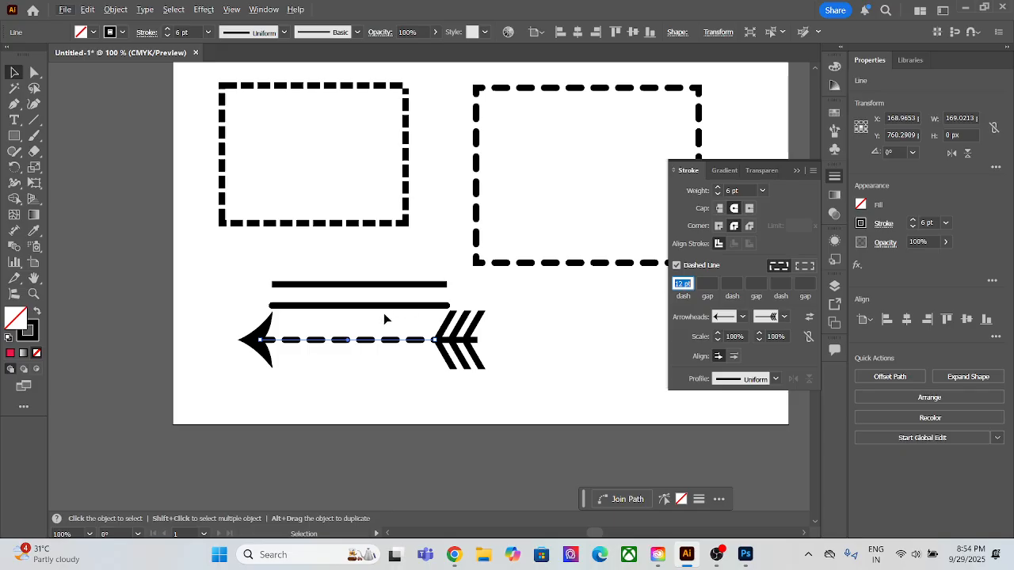
left_click(464, 350)
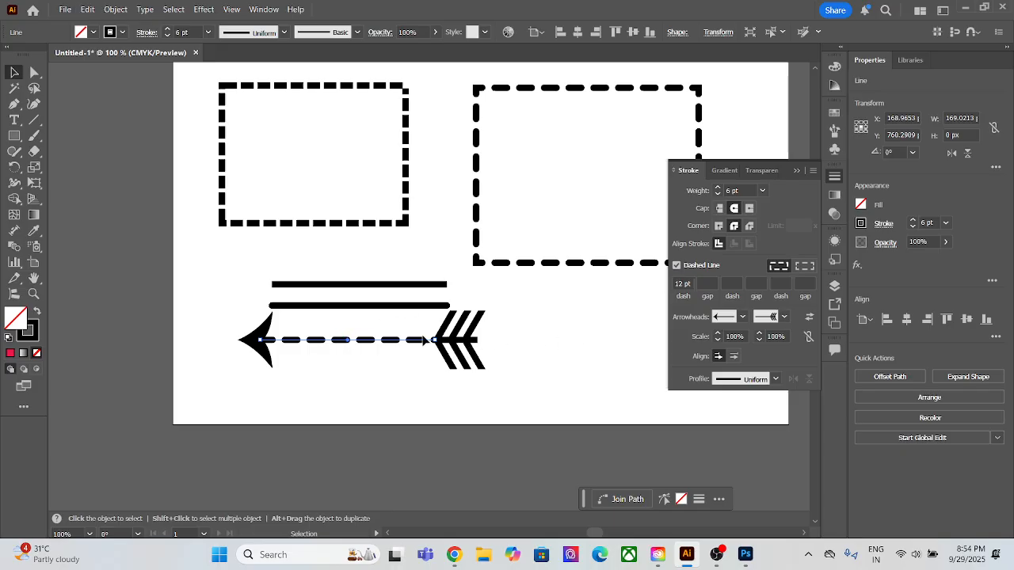
Scale the feathered end arrowhead down to 56%.
scroll(449, 342, "up", 1)
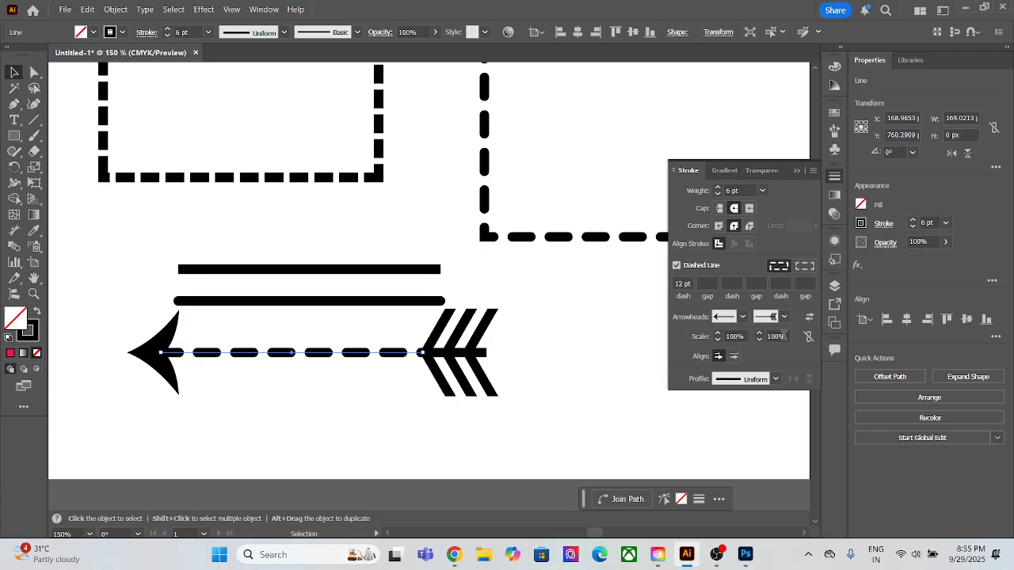
left_click(758, 340)
left_click_drag(759, 339, 758, 340)
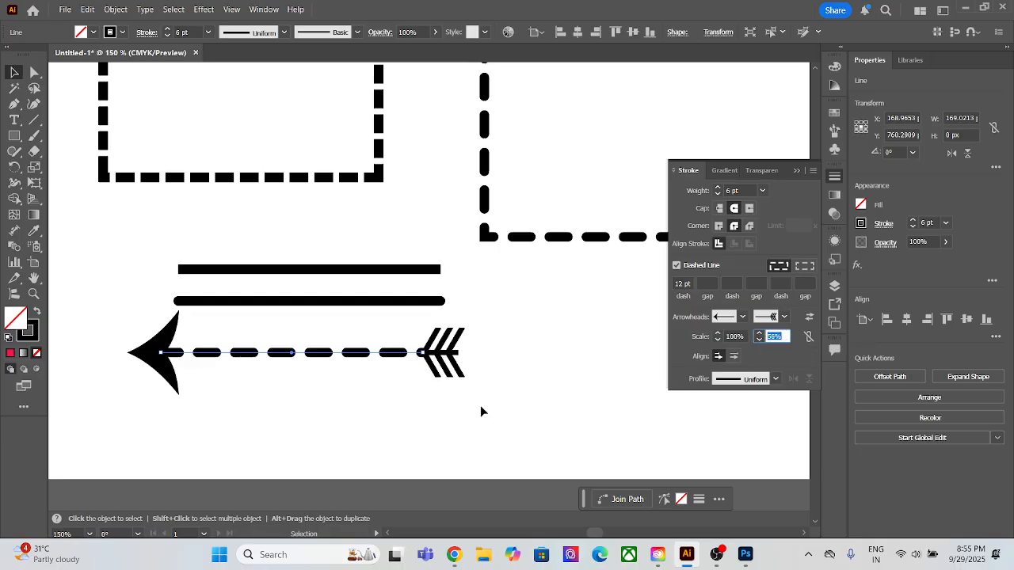
Scale the start arrowhead down to 77% and deselect the arrow.
left_click(147, 358)
left_click(697, 337)
key("Down")
key("Down")
key("Down")
key("Down")
key("Down")
key("Down")
key("Down")
key("Down")
key("Down")
key("Down")
key("Down")
key("Down")
key("Down")
key("Down")
key("Down")
key("Down")
key("Down")
key("Down")
key("Down")
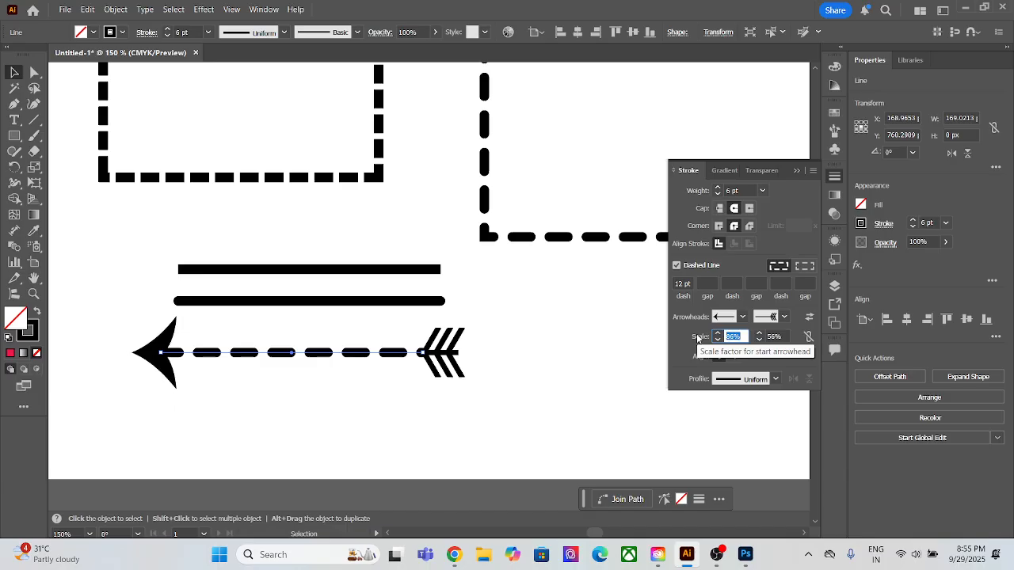
key("Down")
key("Down")
key("Down")
key("Down")
left_click(468, 419)
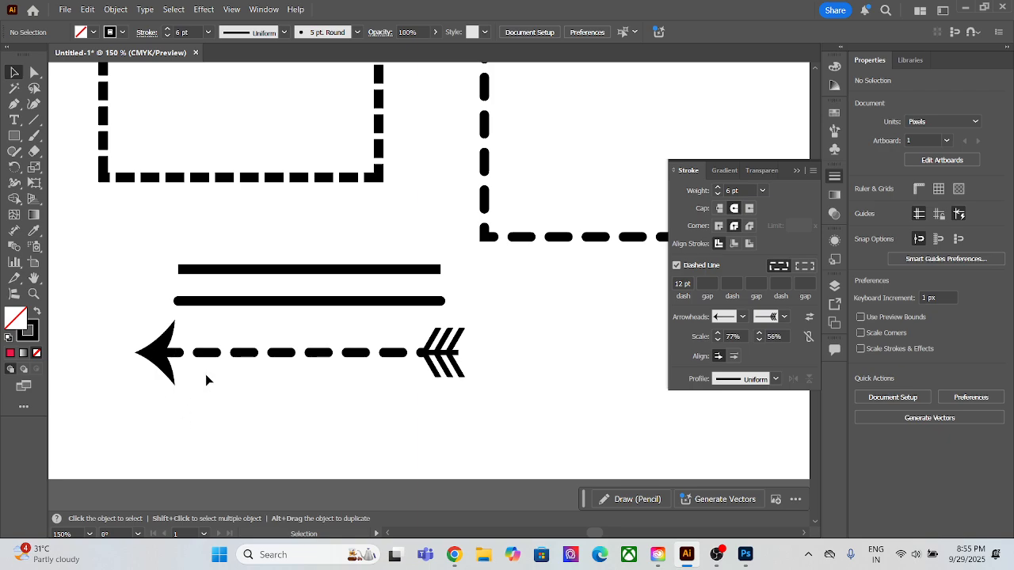
With nothing selected, set the arrowhead alignment to place the arrow tip at the end of the path.
left_click(734, 357)
left_click(721, 358)
left_click(734, 357)
scroll(542, 304, "down", 4)
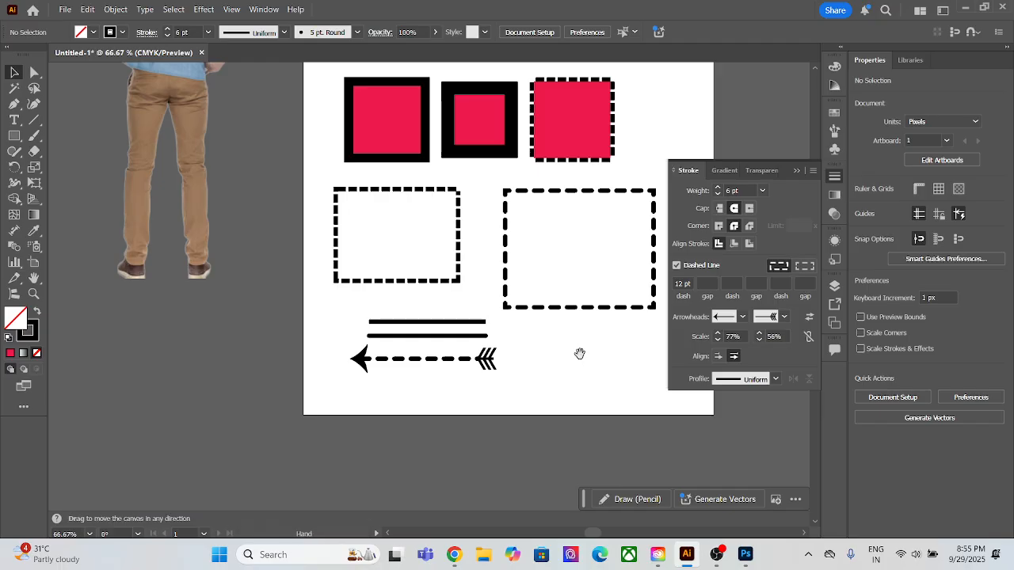
scroll(380, 424, "up", 1)
scroll(339, 449, "up", 1)
scroll(347, 441, "down", 3)
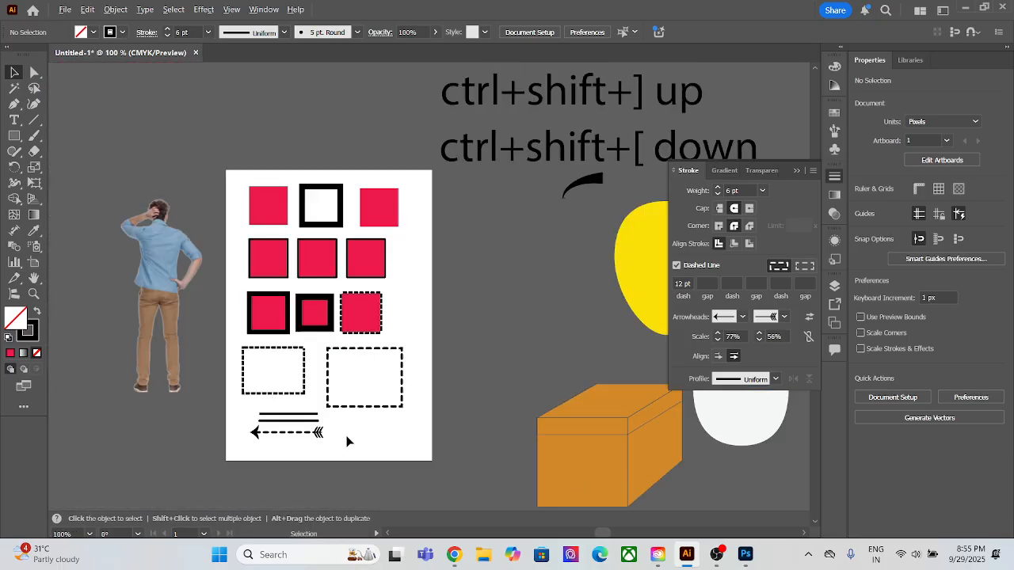
key("space")
left_click_drag(398, 316, 338, 309)
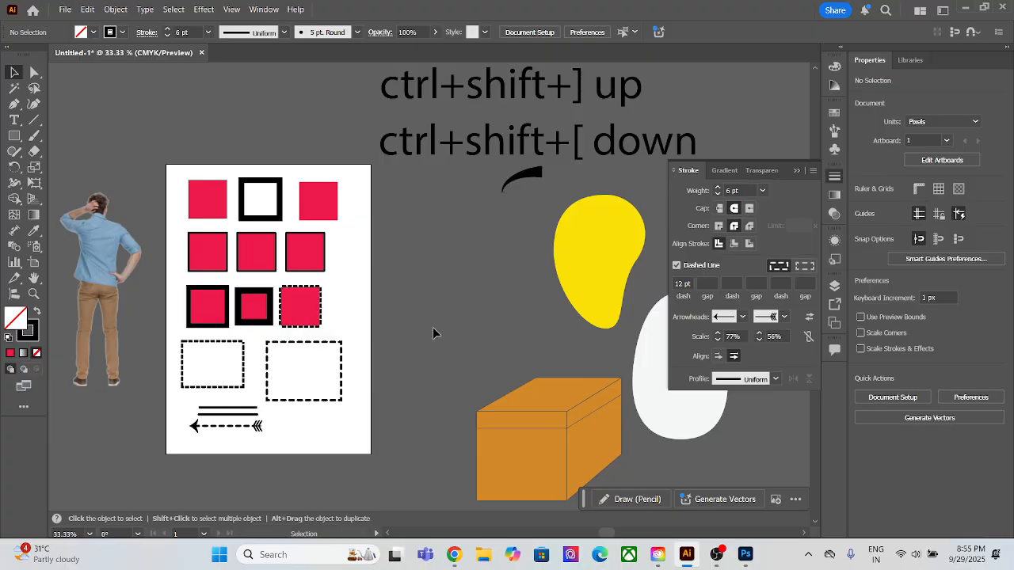
Move the small black tapered stroke onto the top of the yellow mango as its stem, and deselect it.
key("a")
left_click(537, 180)
key("ctrl+z")
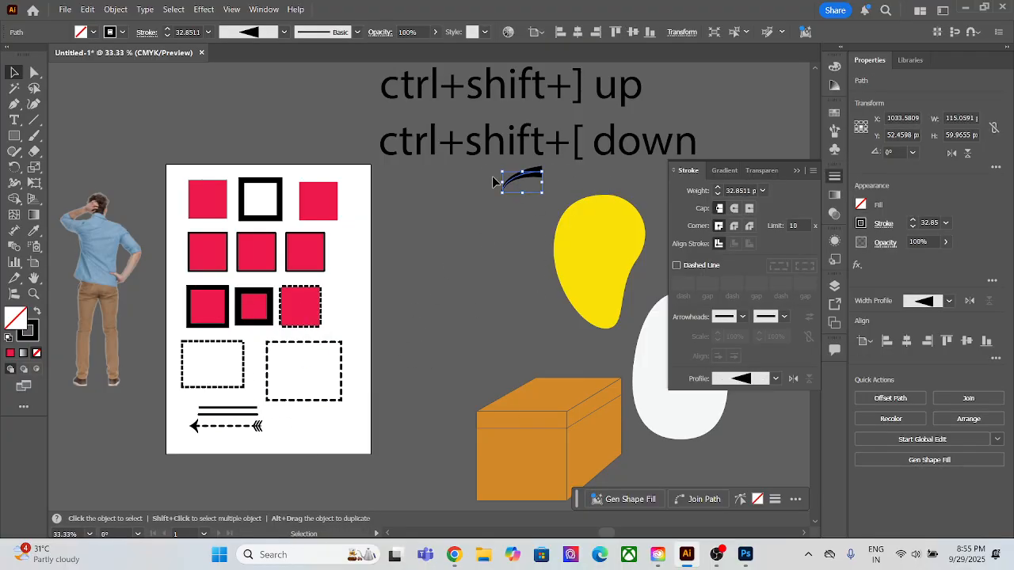
mouse_move(491, 177)
left_mouse_down()
mouse_move(522, 207)
mouse_move(634, 187)
mouse_move(613, 178)
left_mouse_up()
left_click(376, 301)
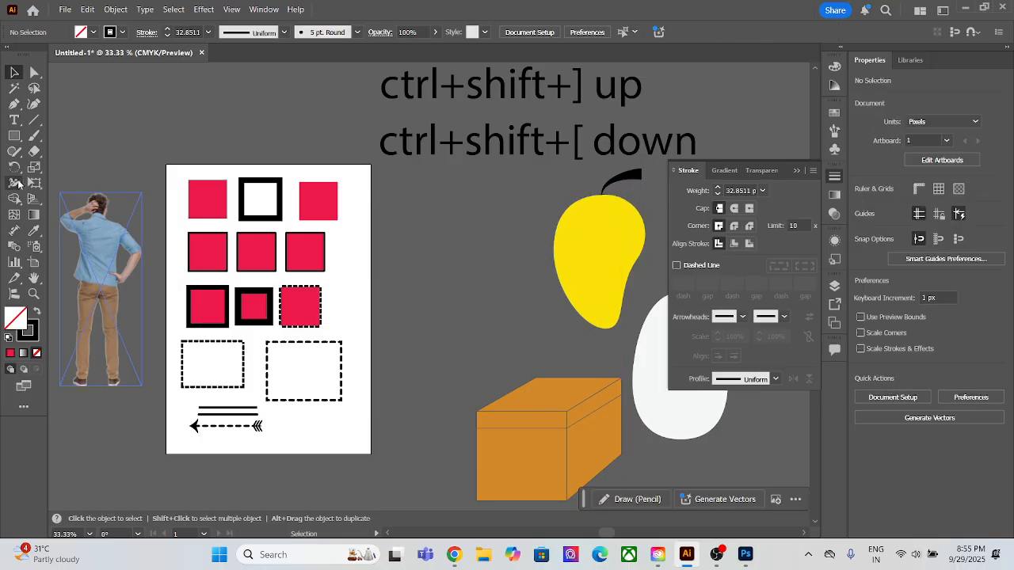
Draw an open curved path with the Pen tool, starting at the mango's left edge, making a loop and ending near the artboard's upper-right corner.
key("p")
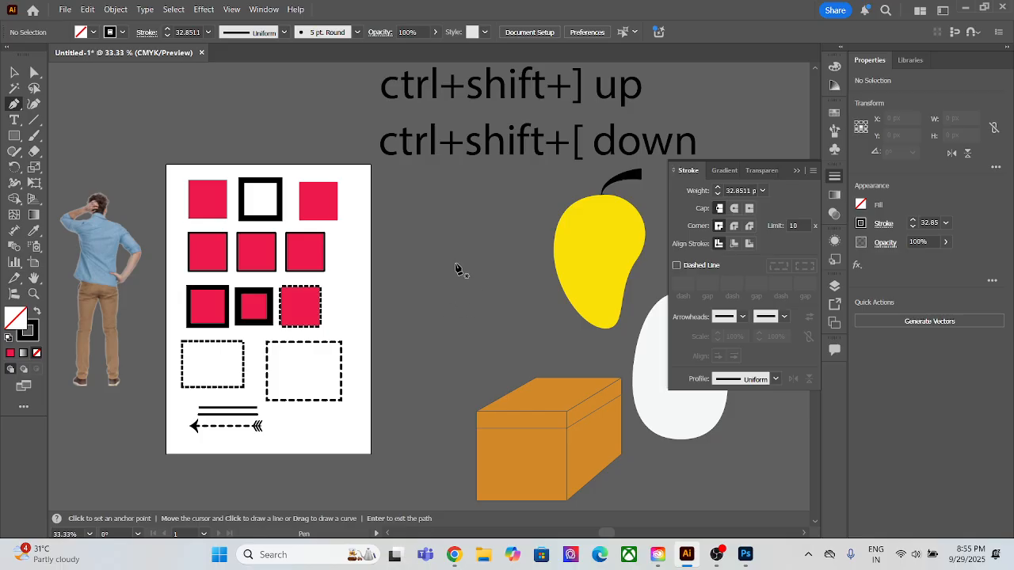
left_click(552, 266)
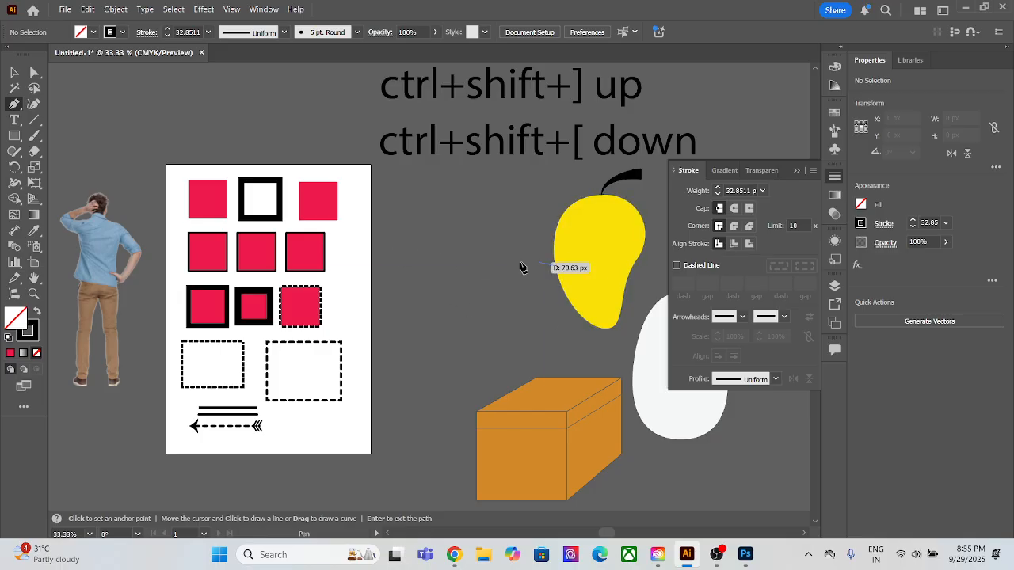
left_click_drag(455, 239, 398, 280)
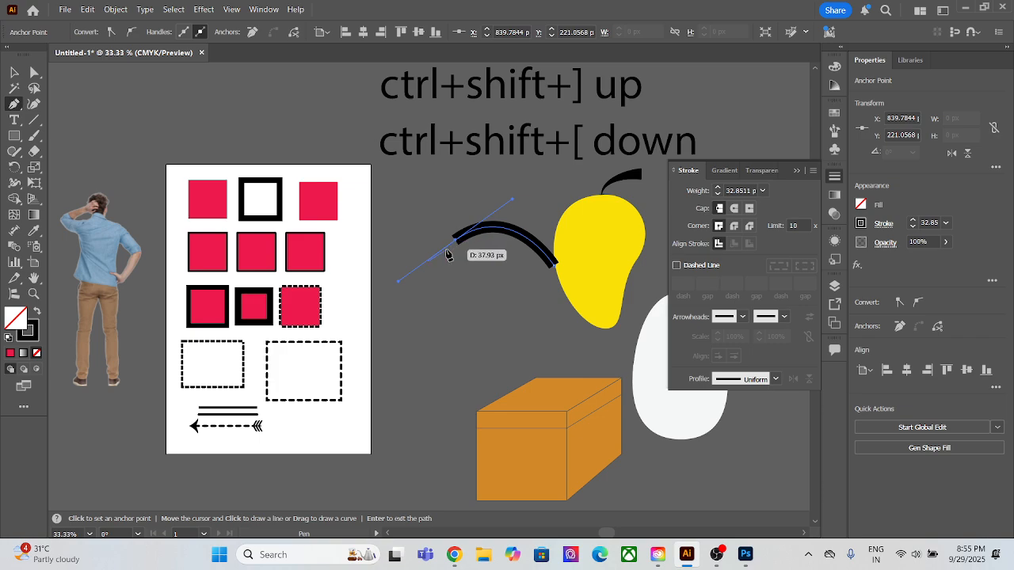
left_click(455, 239)
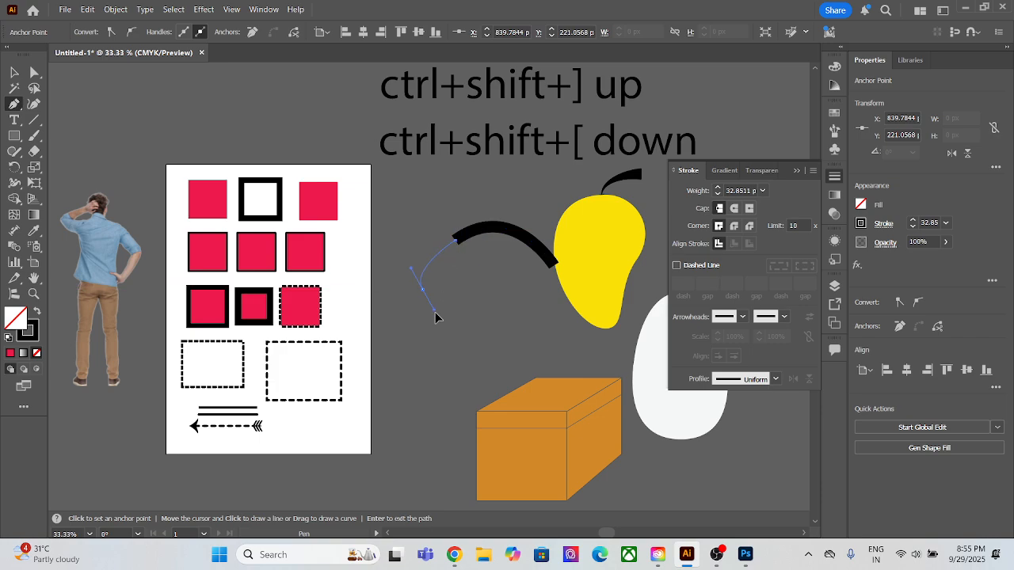
mouse_move(435, 316)
left_mouse_down()
mouse_move(443, 346)
mouse_move(434, 317)
left_mouse_up()
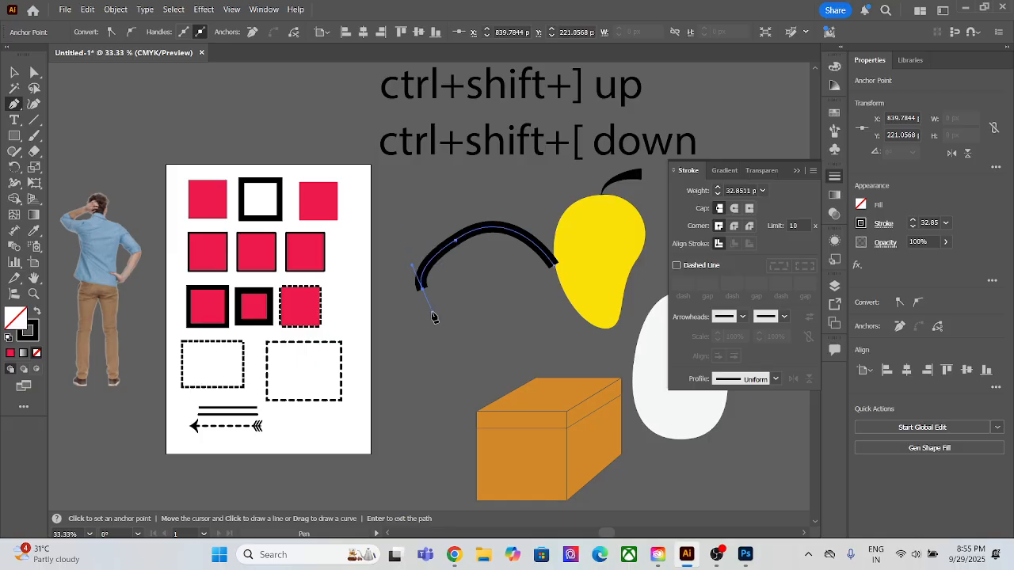
left_click_drag(465, 214, 392, 187)
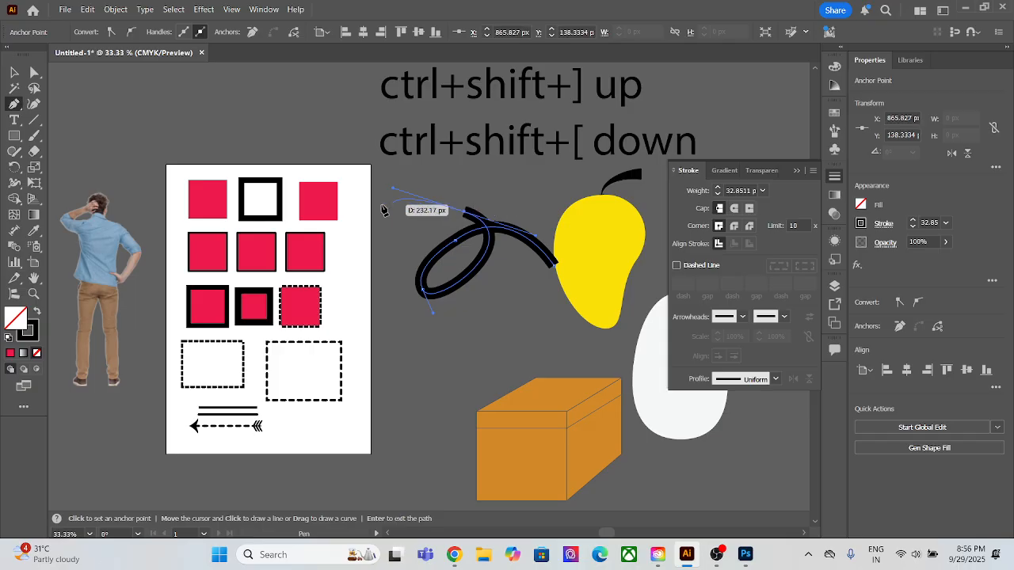
left_click(378, 183)
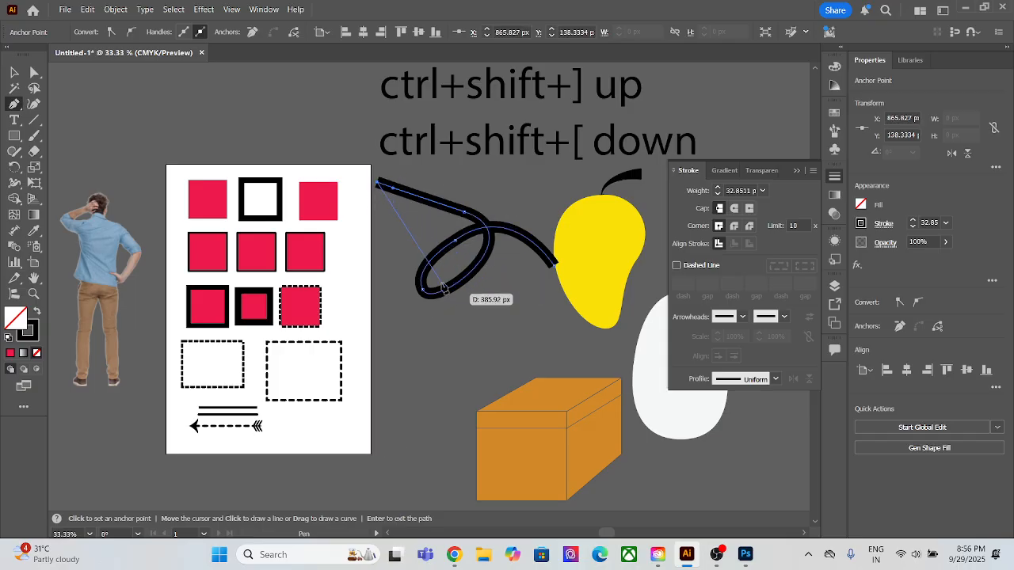
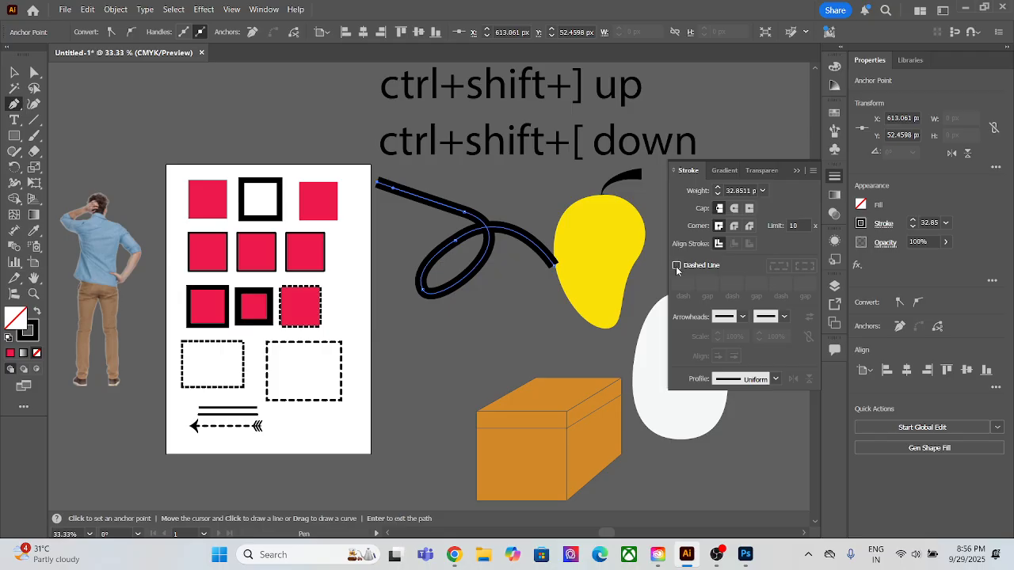
Make the looping path a dashed line with round caps and a dash length of 59 pt.
left_click(677, 266)
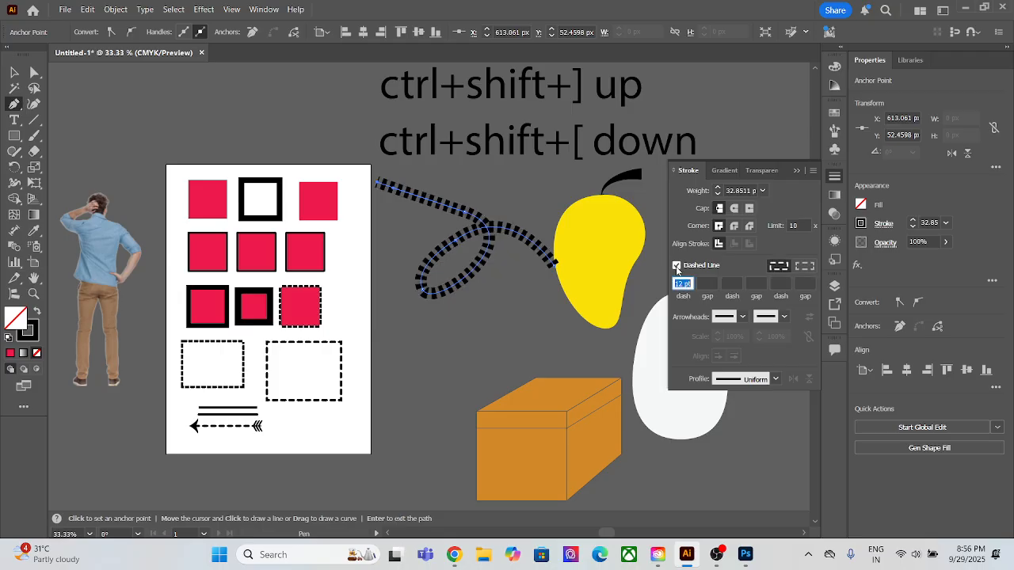
left_click(734, 208)
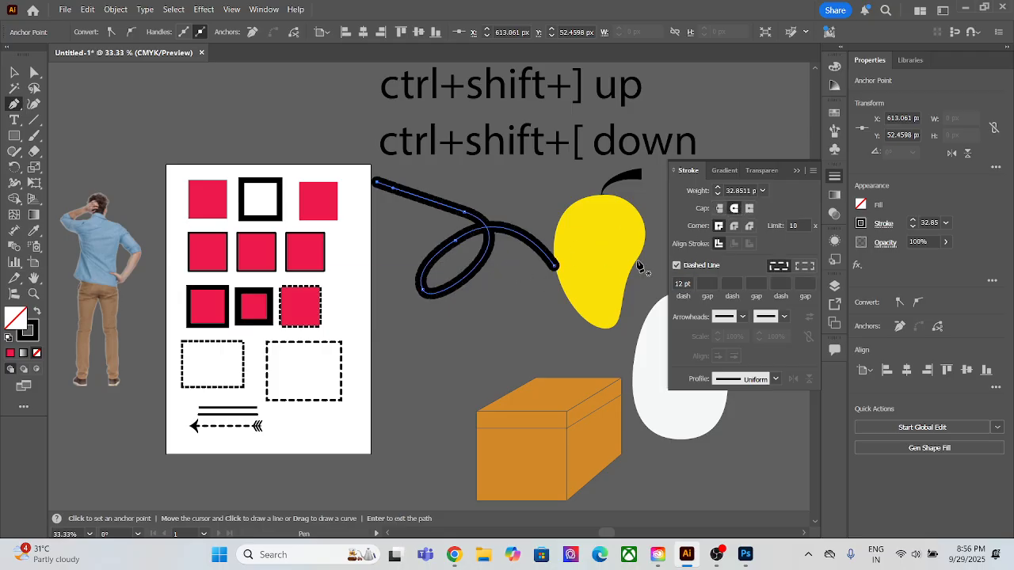
left_click(683, 284)
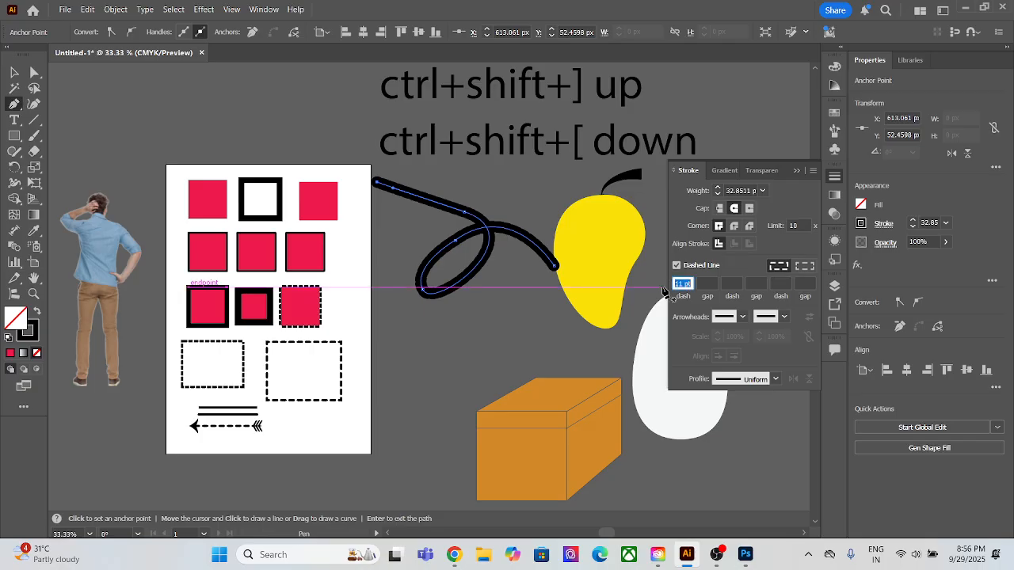
type("6")
key("Return")
key("Up")
key("Up")
key("Up")
key("Up")
key("Up")
key("Up")
key("Up")
key("Up")
key("Up")
key("Up")
key("Up")
key("Up")
key("Up")
key("Up")
key("Up")
key("Up")
key("Up")
key("Up")
key("Up")
key("Up")
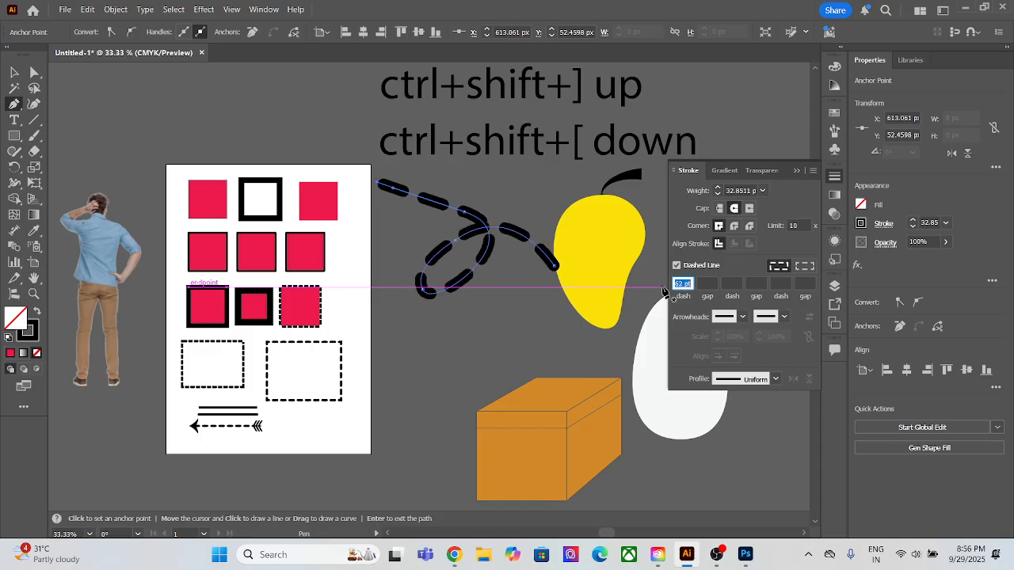
key("Down")
key("Down")
key("Down")
key("Down")
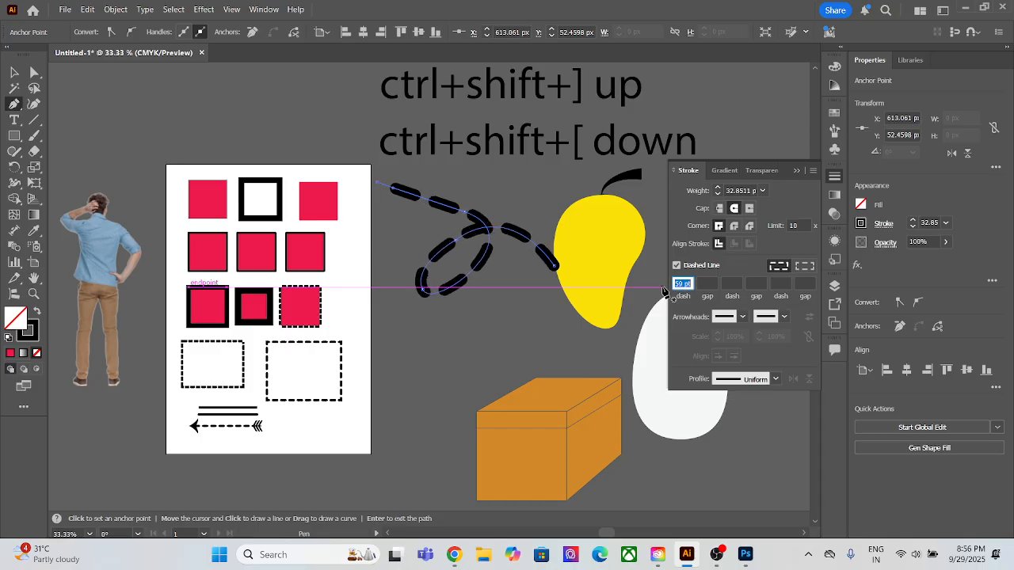
Set the looping path's stroke weight to 6 pt.
left_click(751, 190)
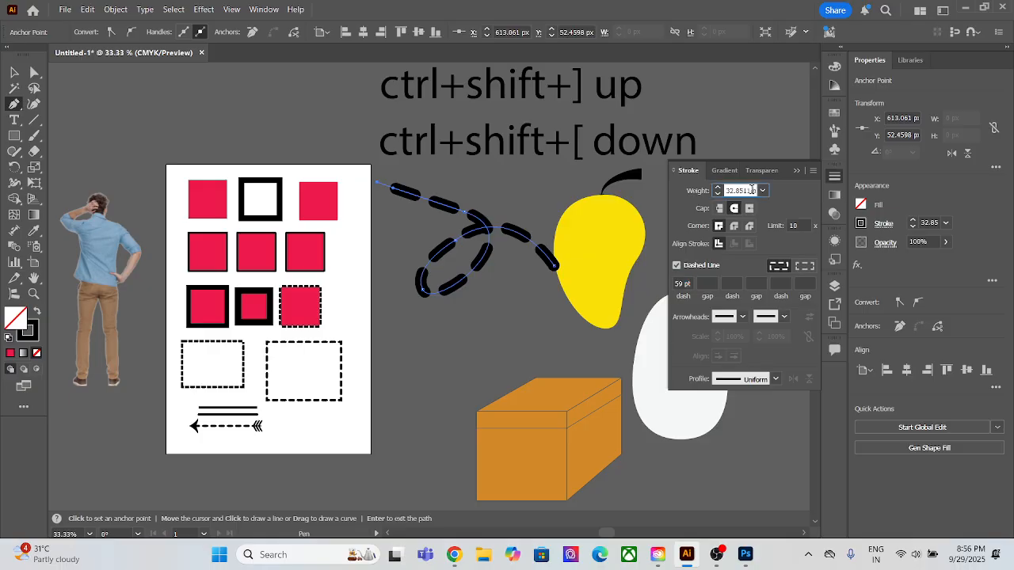
double_click(751, 190)
type("6")
key("Return")
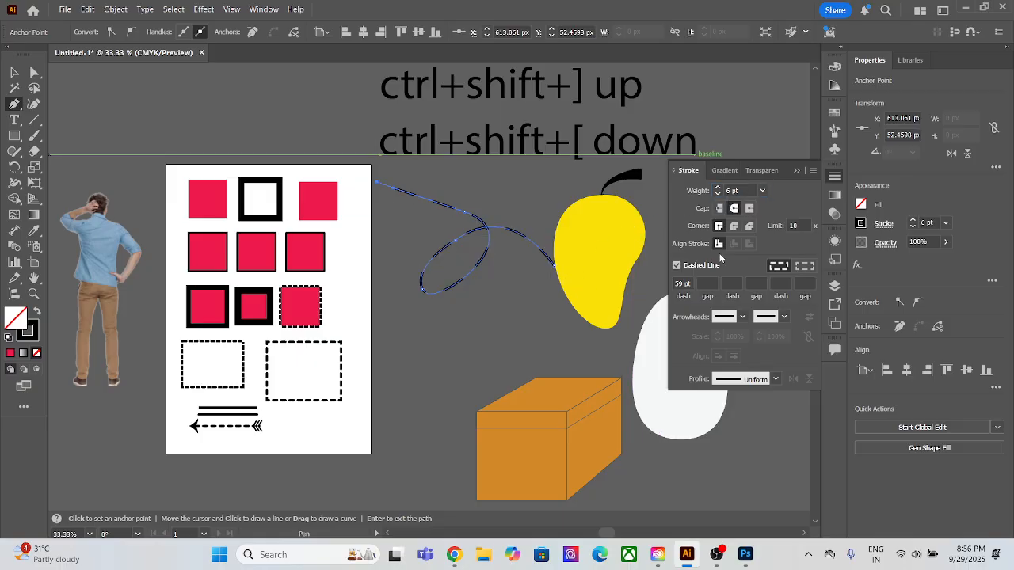
Set the looping path's dash length to 21 pt and deselect the path.
left_click(689, 283)
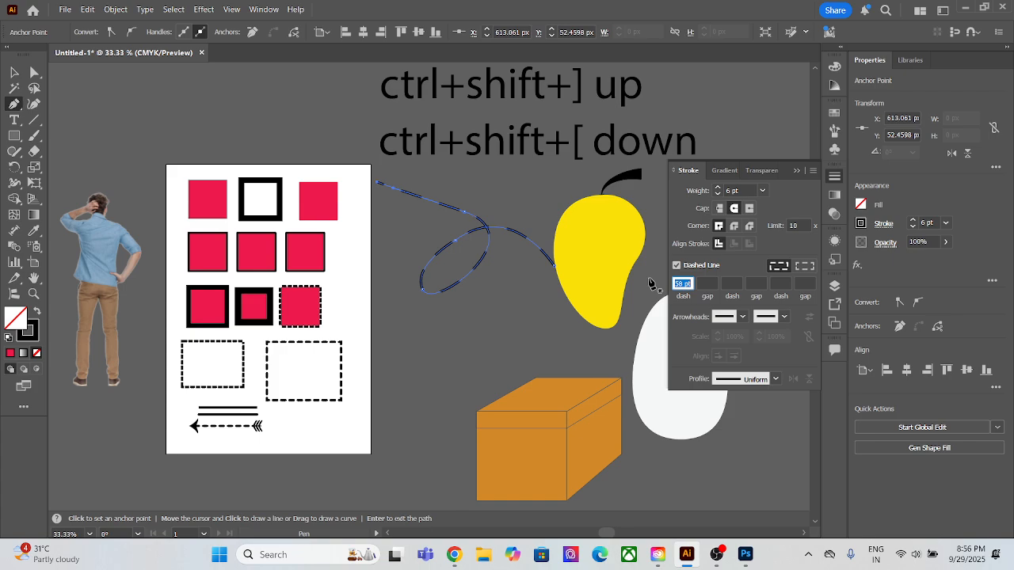
key("Down")
key("Down")
key("Down")
key("Down")
key("Down")
key("Down")
key("Down")
key("Down")
key("Down")
key("Down")
key("Down")
key("Down")
key("Down")
key("Down")
key("Down")
key("Down")
key("Down")
key("Down")
key("Down")
key("Down")
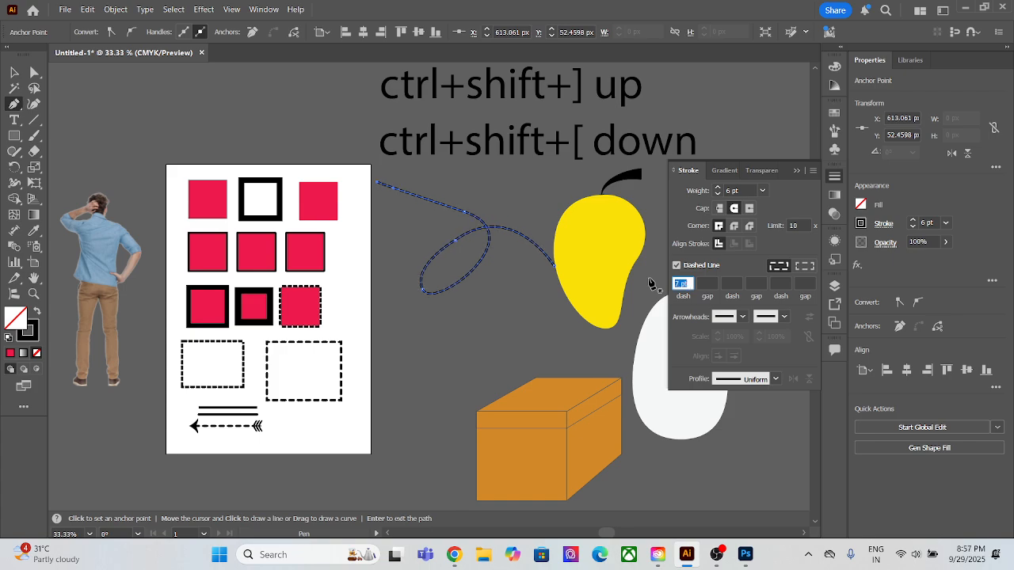
key("Up")
key("Up")
key("Up")
key("Up")
key("Up")
key("Up")
key("Up")
scroll(649, 284, "up", 1)
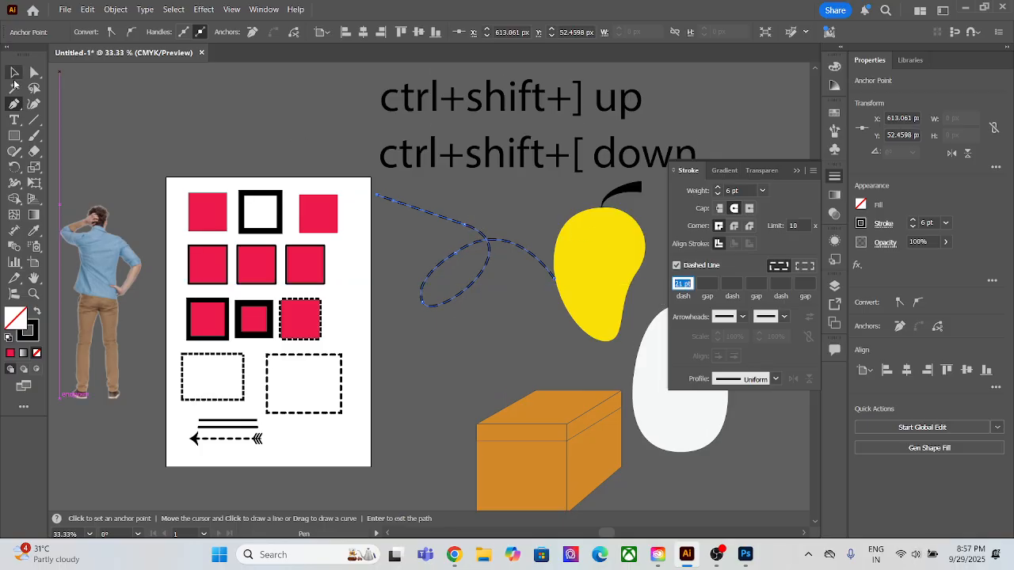
left_click(14, 72)
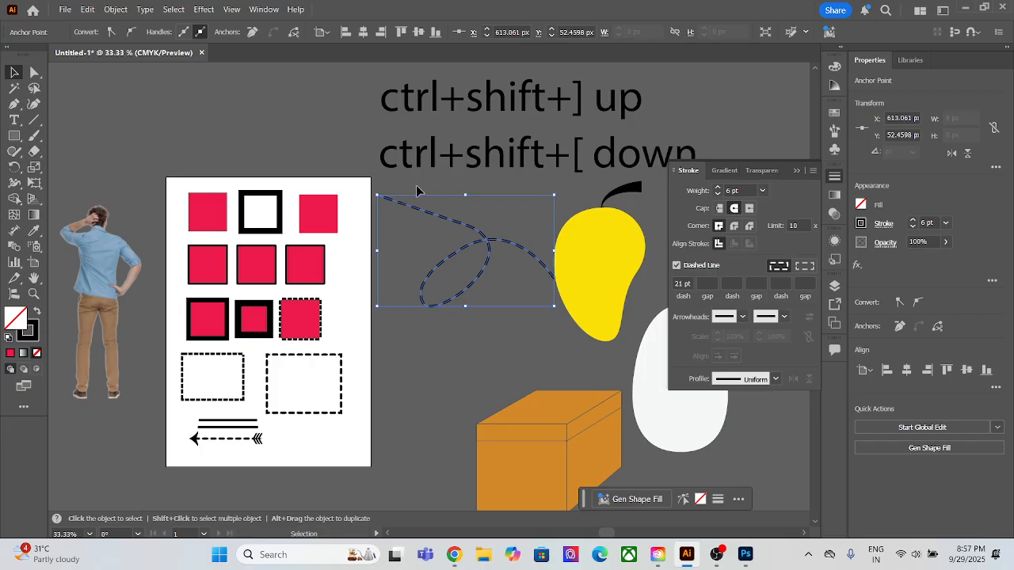
left_click(480, 216)
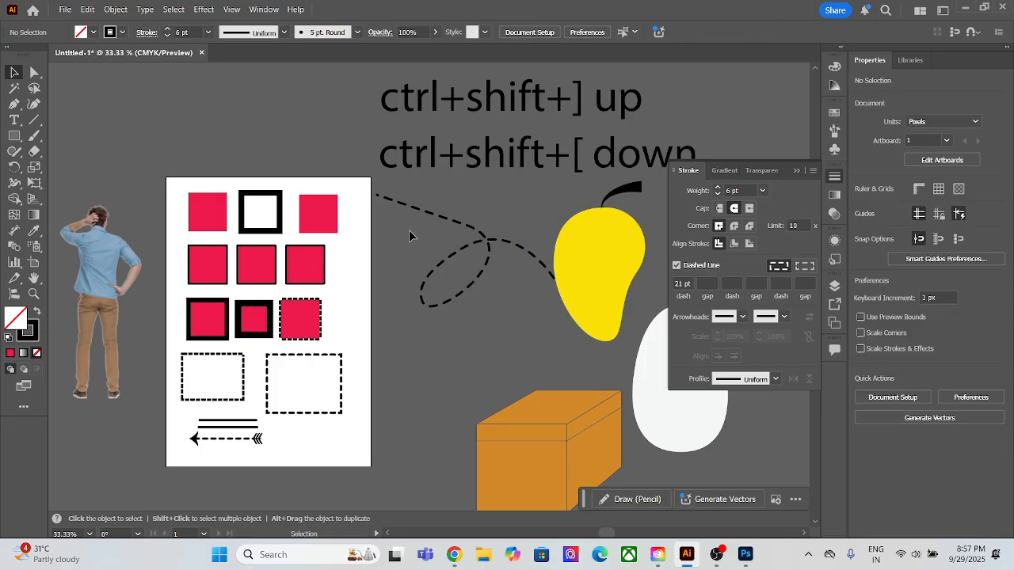
Add the Arrow 1 arrowhead to the end of the dashed looping path and deselect it.
left_click(383, 199)
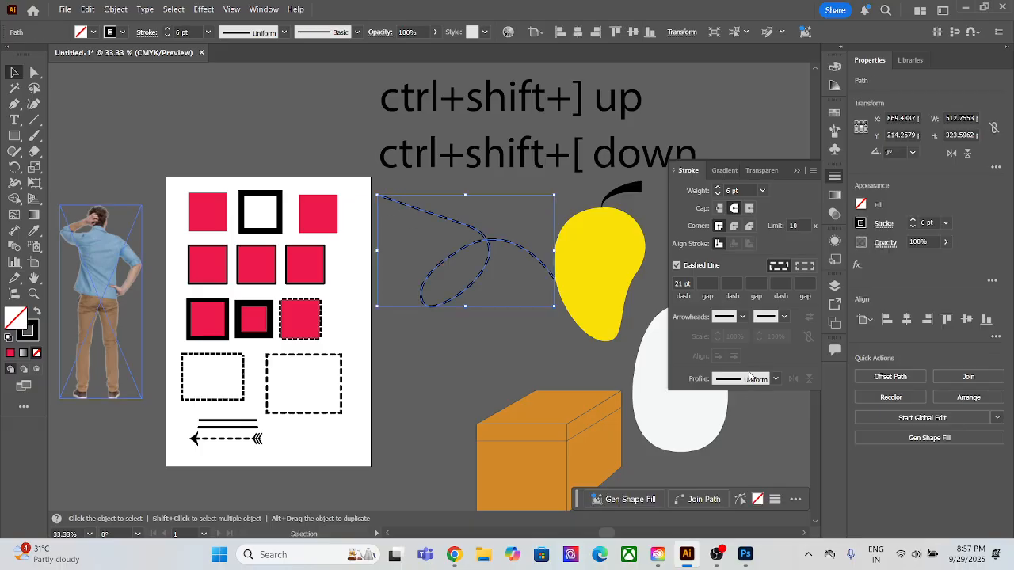
left_click(773, 318)
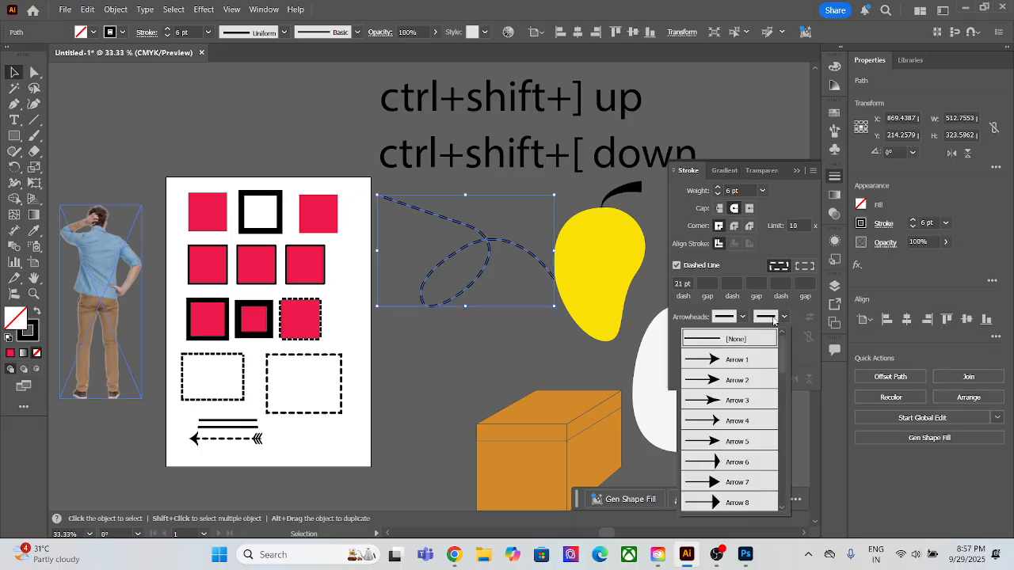
left_click(716, 366)
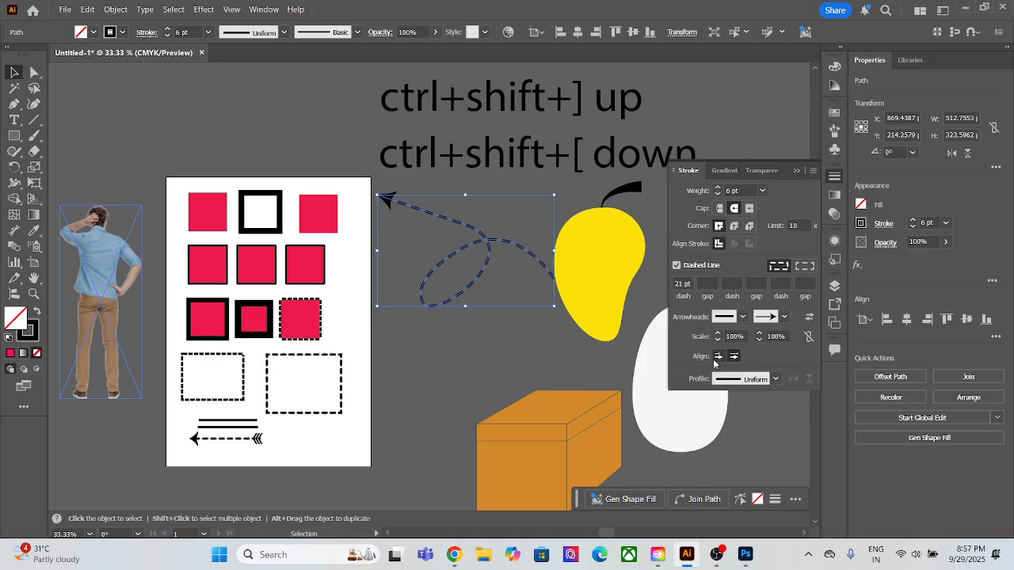
left_click(333, 158)
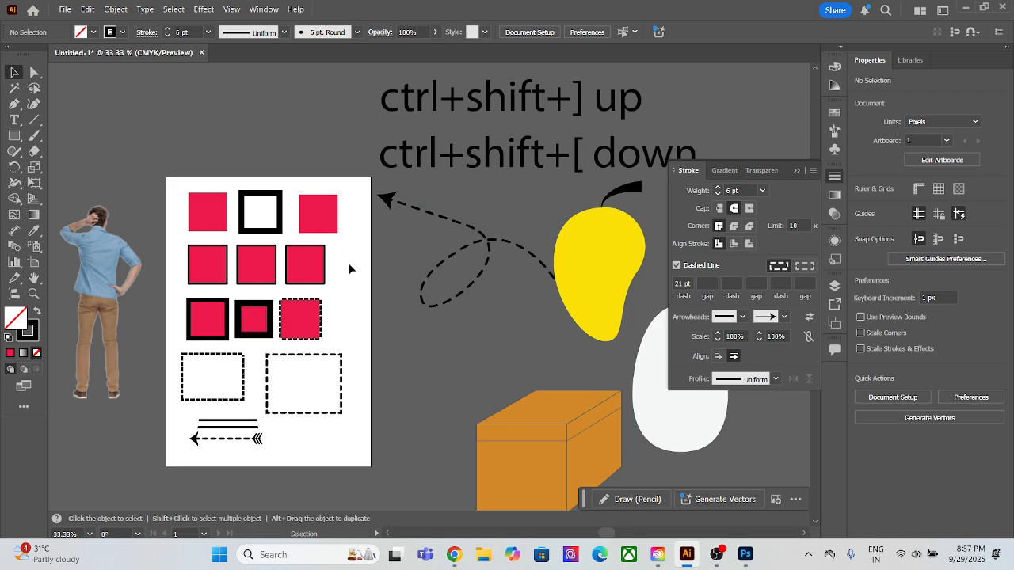
key("ctrl+s")
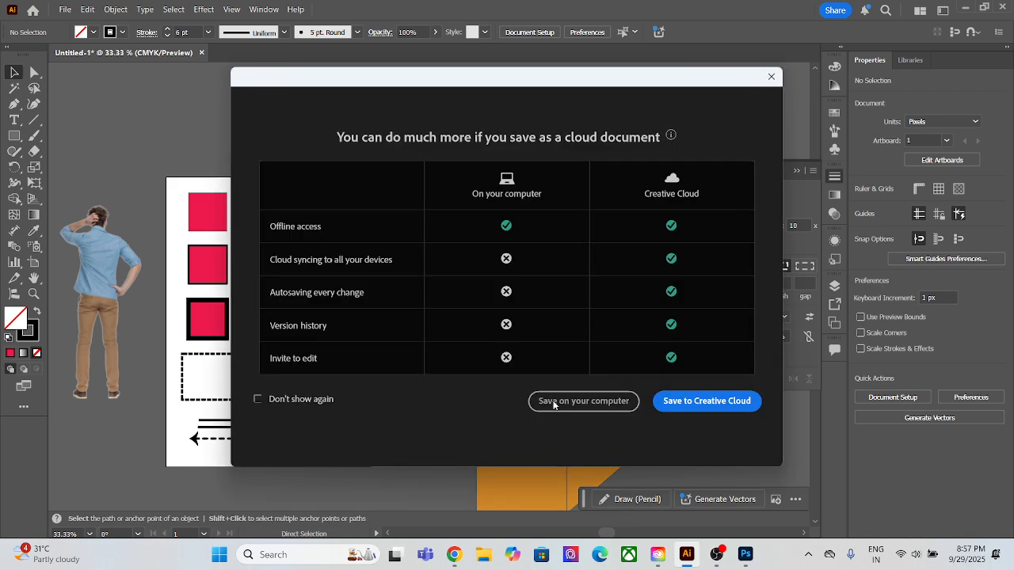
left_click(691, 402)
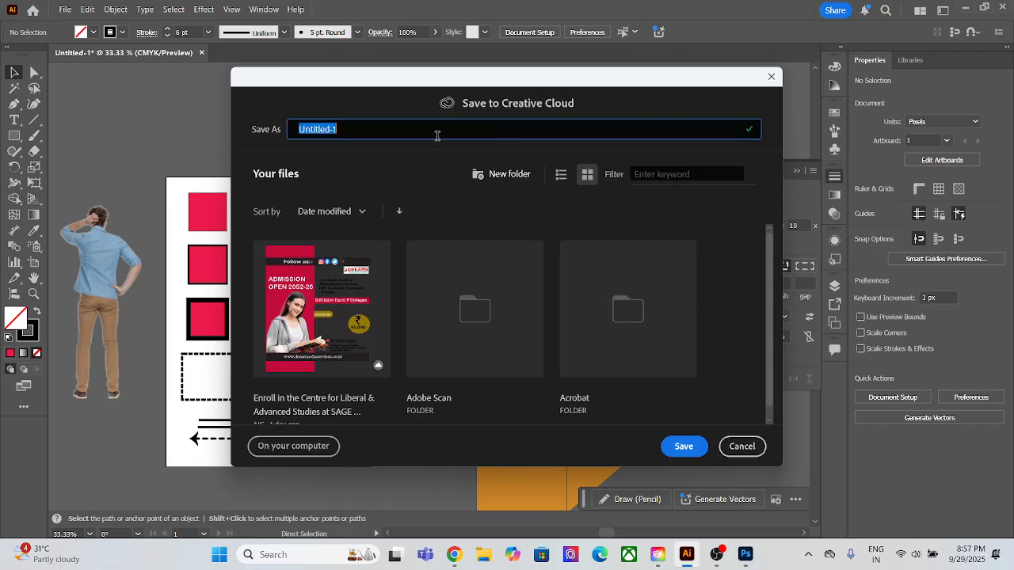
left_click(741, 446)
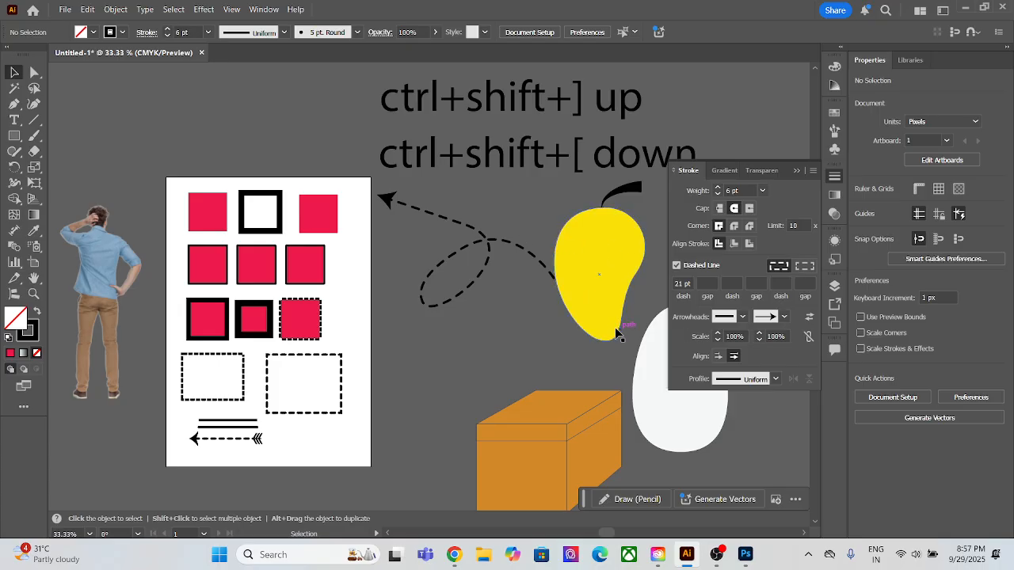
Save the document on the computer in the Downloads folder as an Illustrator file named sam, keeping the default Illustrator options.
key("ctrl+s")
left_click(586, 401)
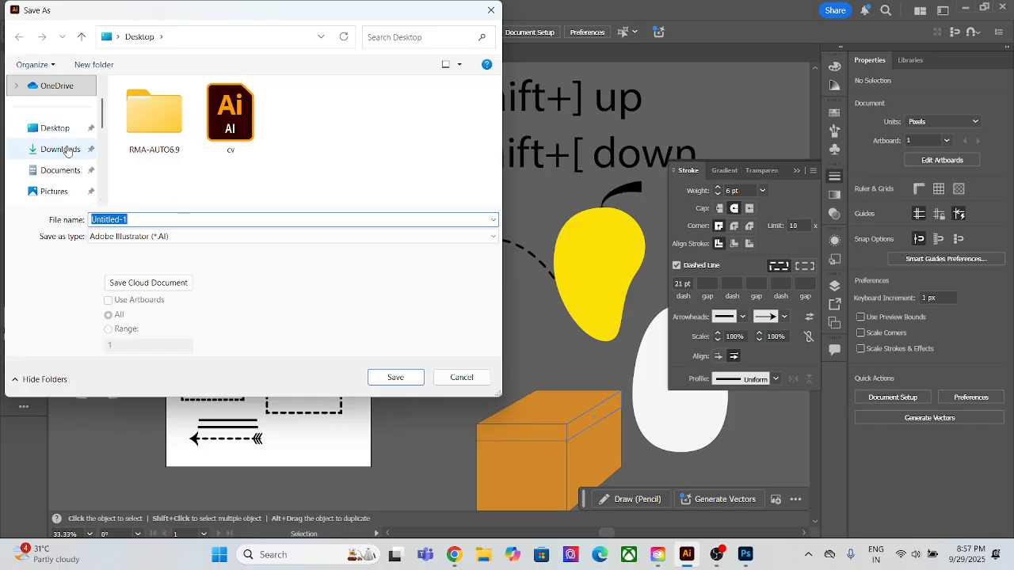
left_click(67, 151)
left_click(109, 222)
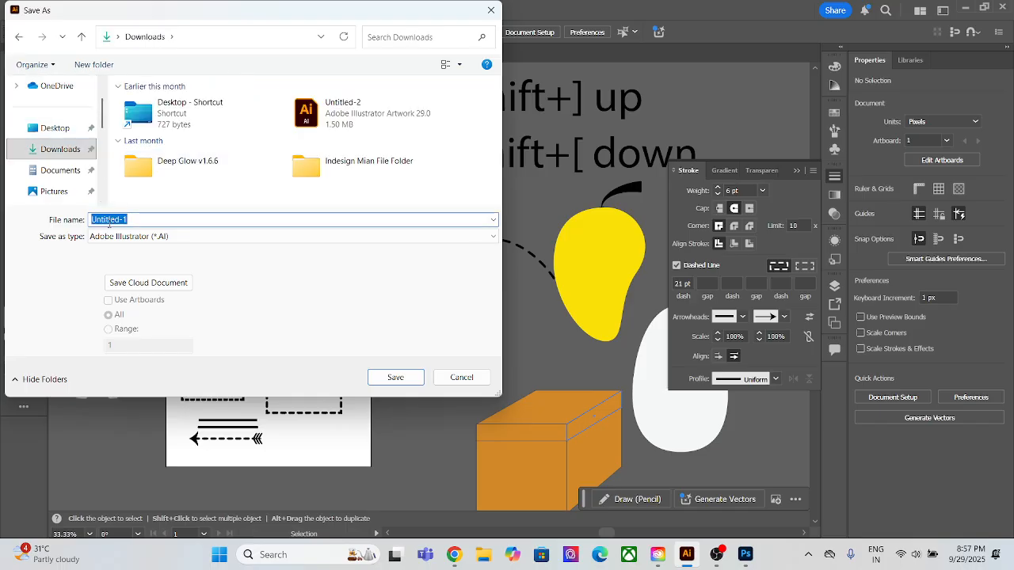
type("sam")
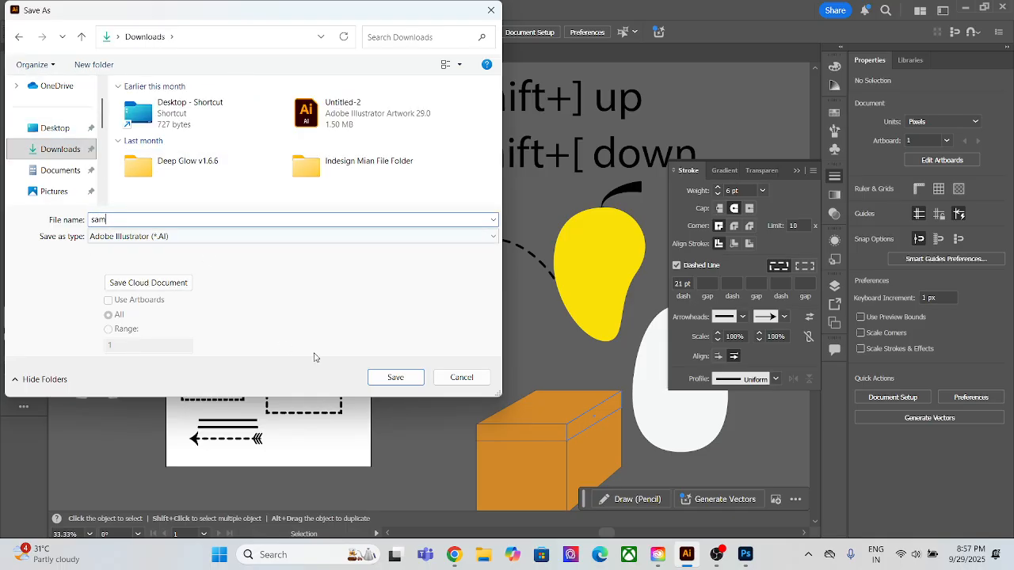
left_click(395, 377)
left_click(563, 476)
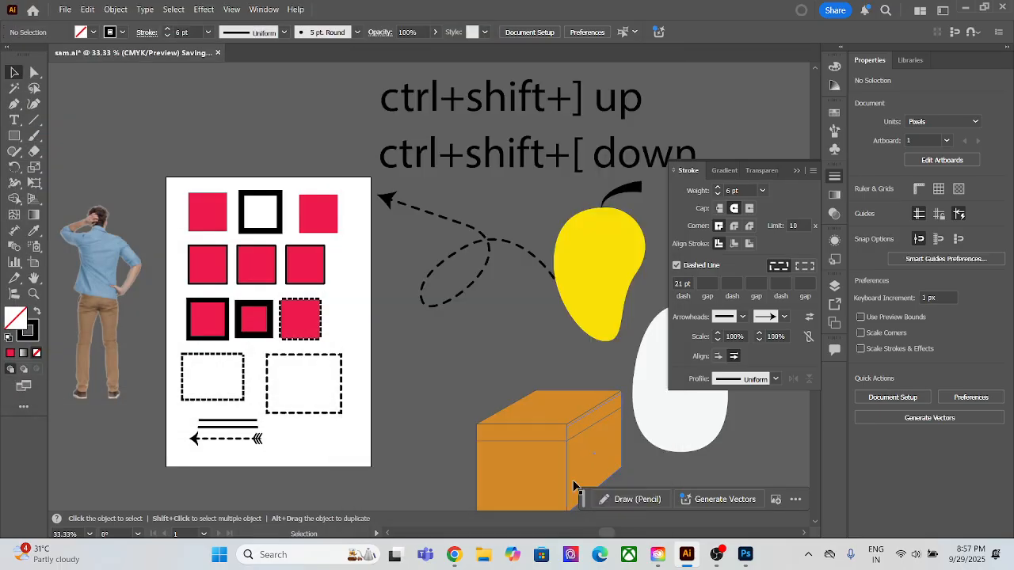
scroll(449, 390, "up", 1)
scroll(449, 390, "down", 1)
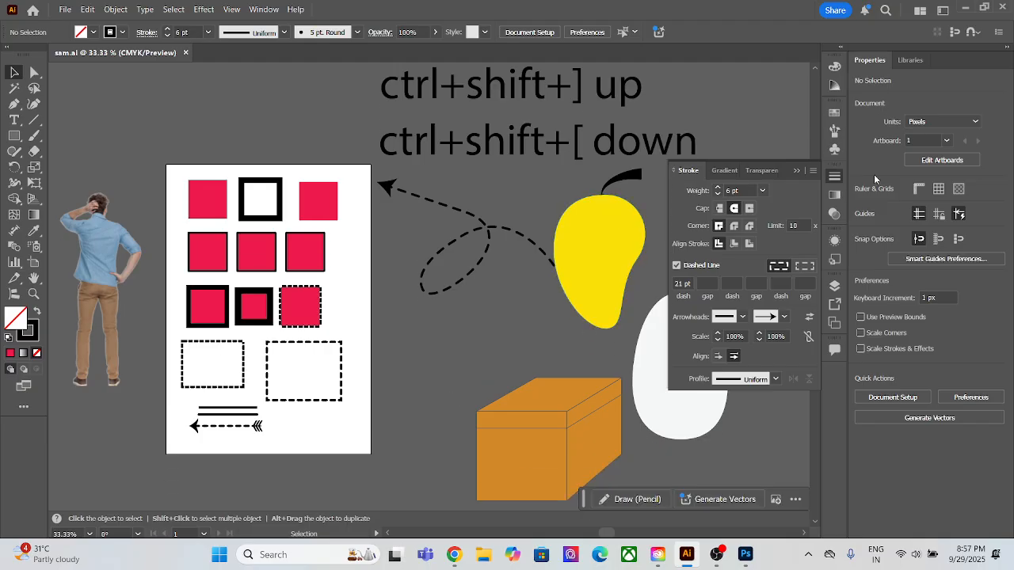